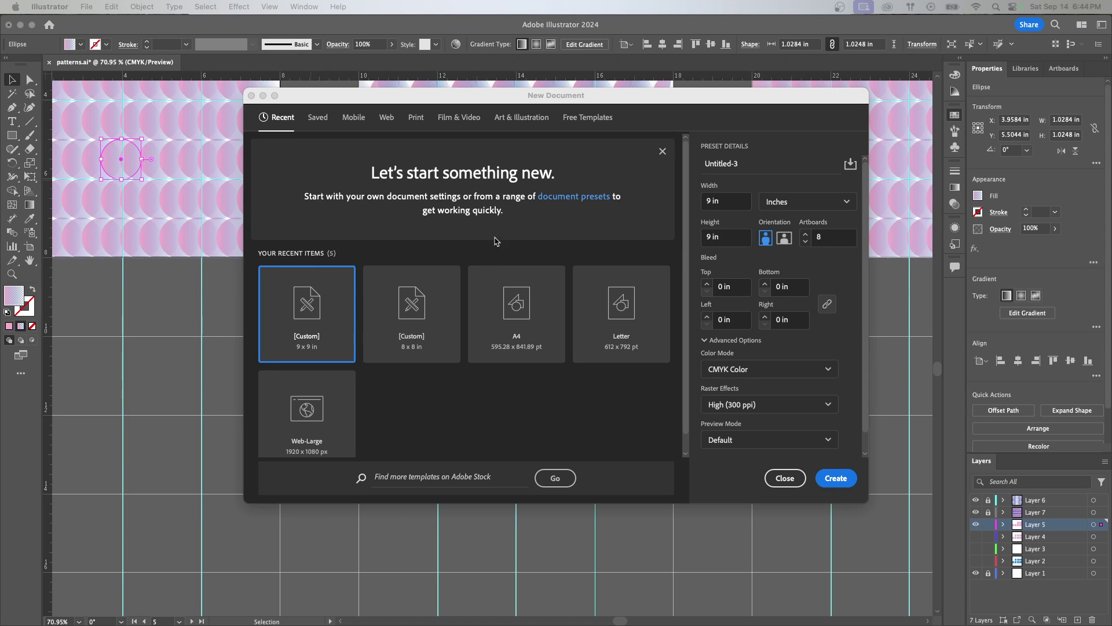
# Configure a new document with 8 artboards of 9 × 9 in, spaced 3 in apart in 4 columns
pyautogui.click(598, 104)
pyautogui.moveTo(598, 104); pyautogui.dragTo(587, 112)
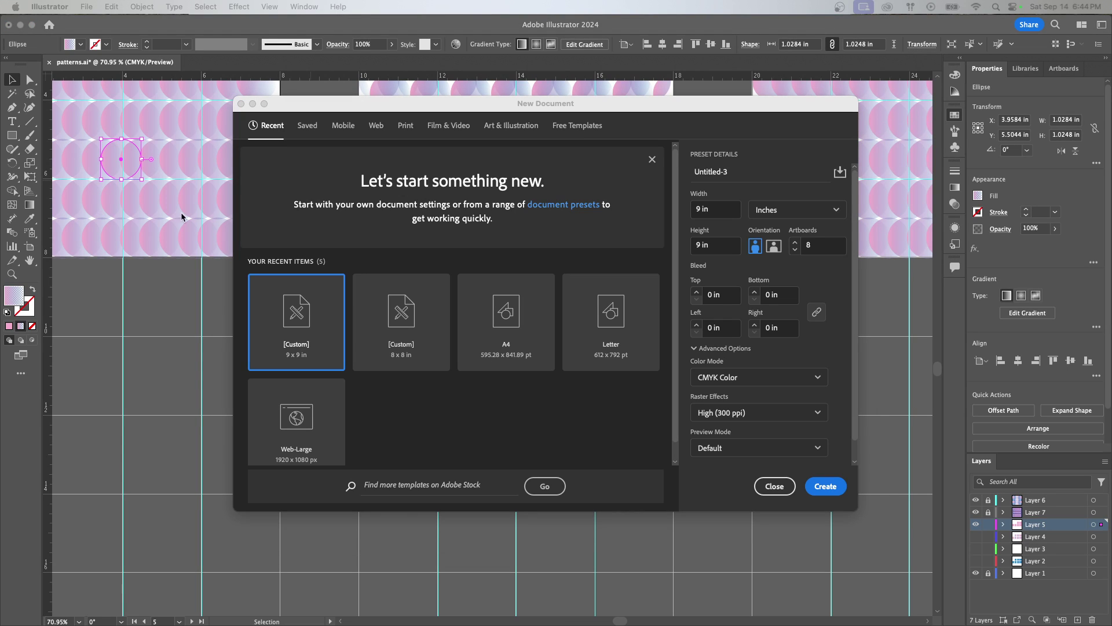
pyautogui.moveTo(719, 213); pyautogui.dragTo(686, 210)
pyautogui.moveTo(722, 250); pyautogui.dragTo(677, 246)
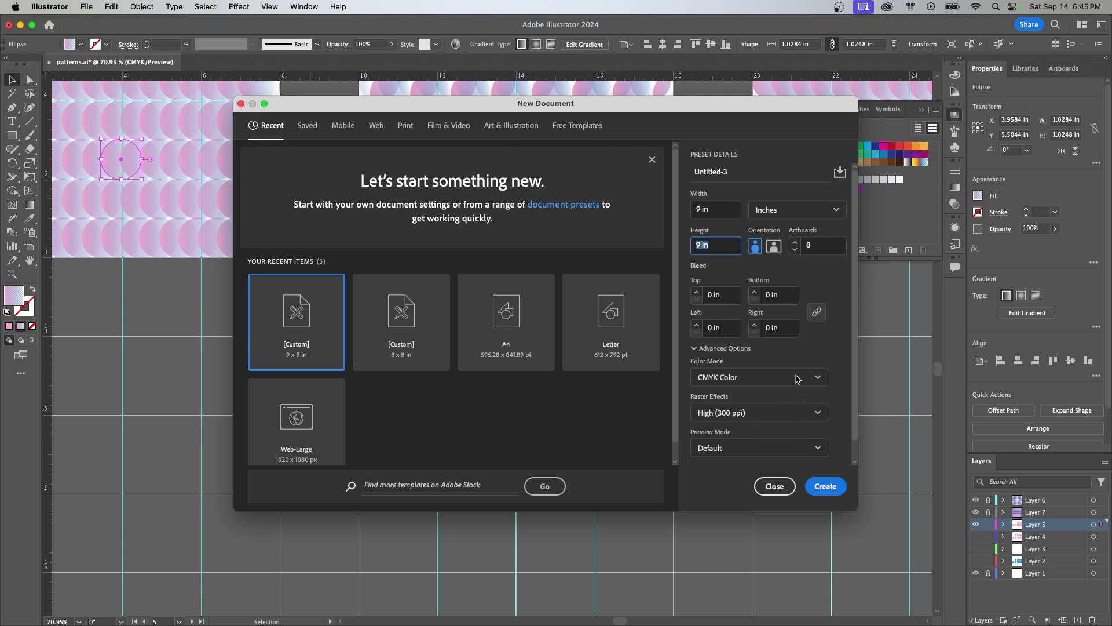
pyautogui.scroll(-1, 786, 394)
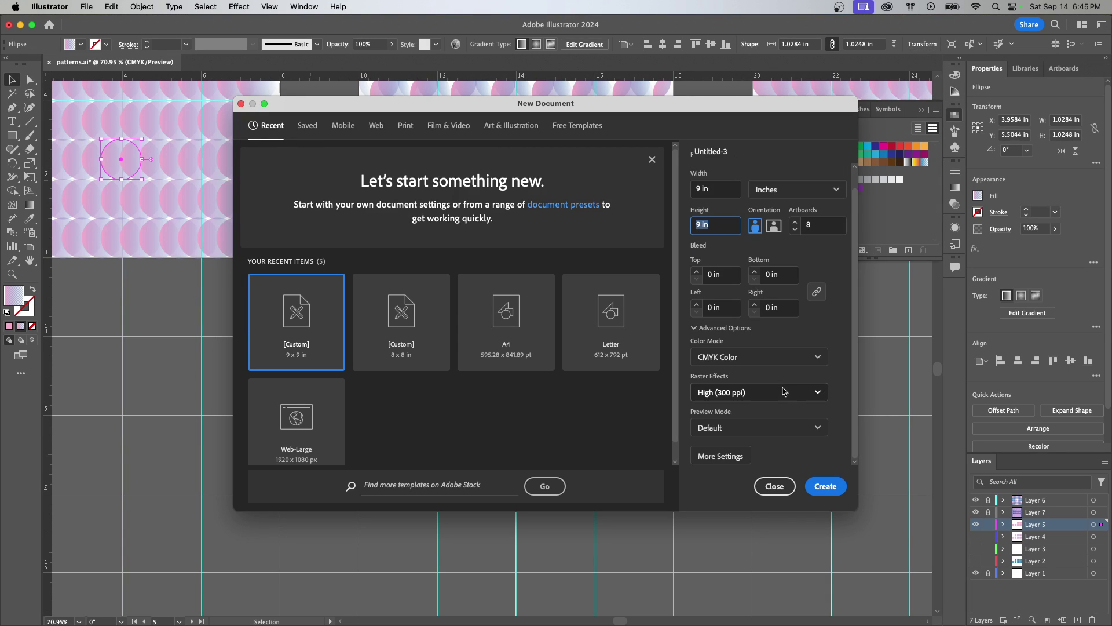
pyautogui.click(729, 461)
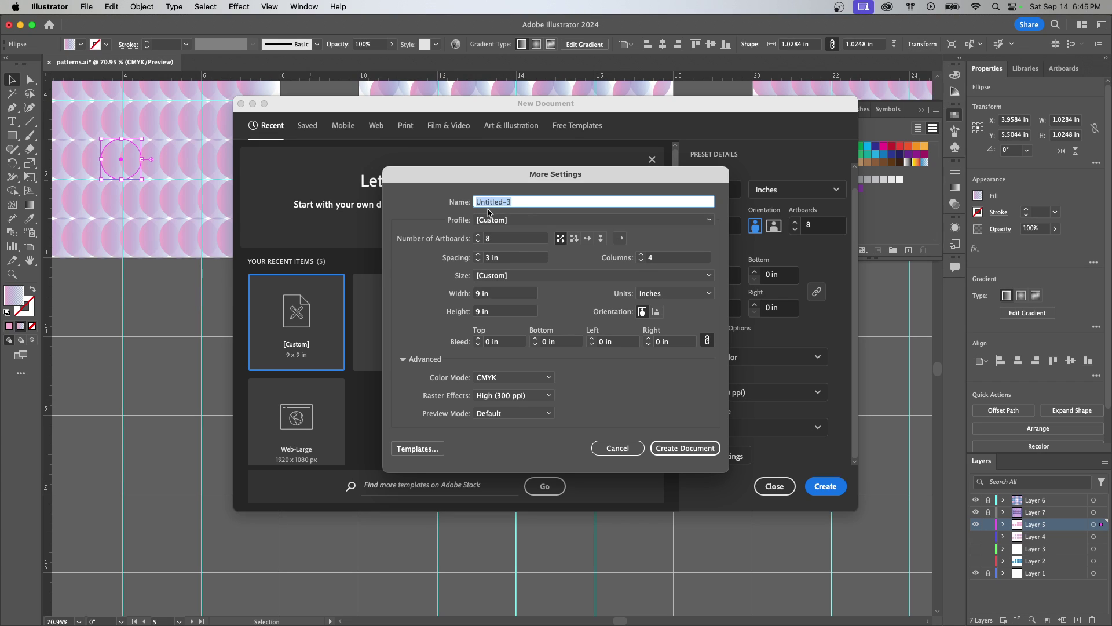
pyautogui.click(493, 243)
pyautogui.click(486, 259)
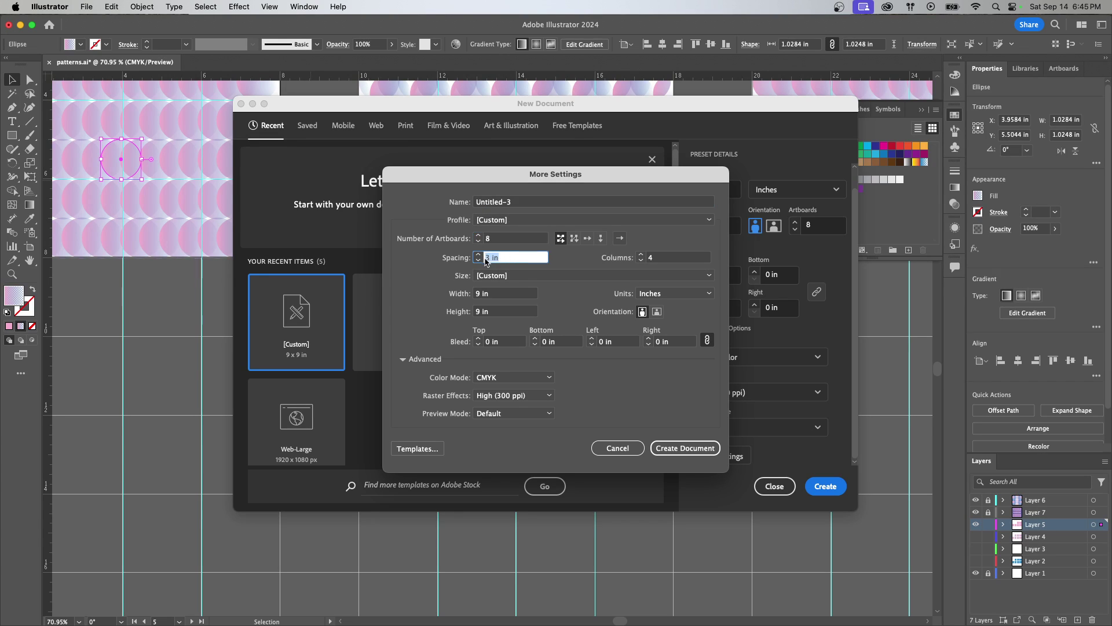
pyautogui.click(666, 260)
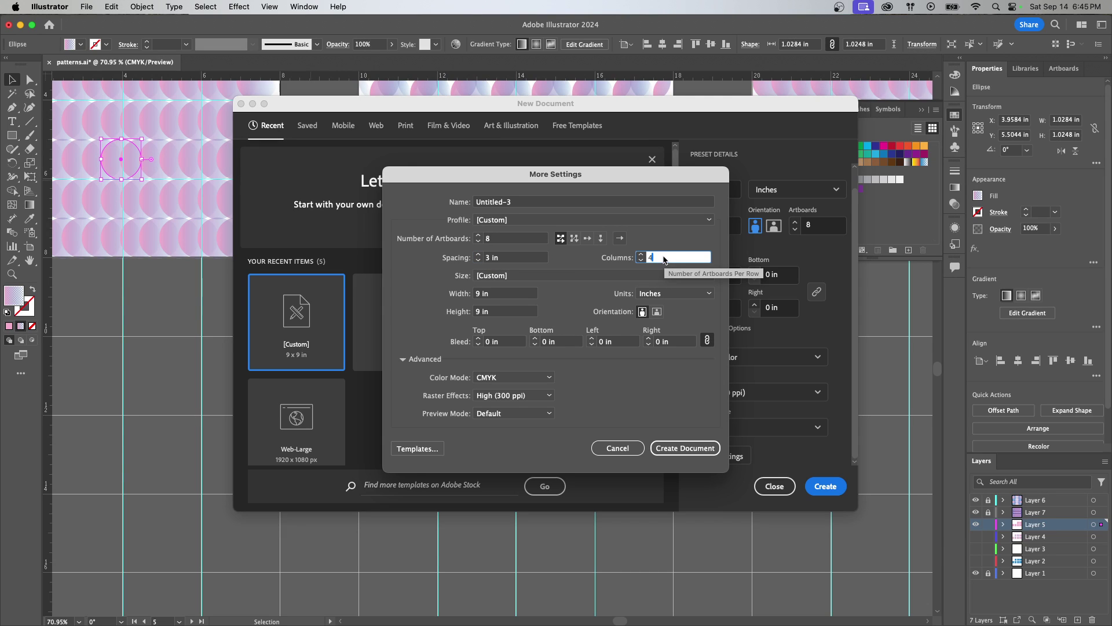
# Name the document with FA24_DFN119, the student's or instructor's surname and "Rule of Thirds", and create it
pyautogui.click(521, 207)
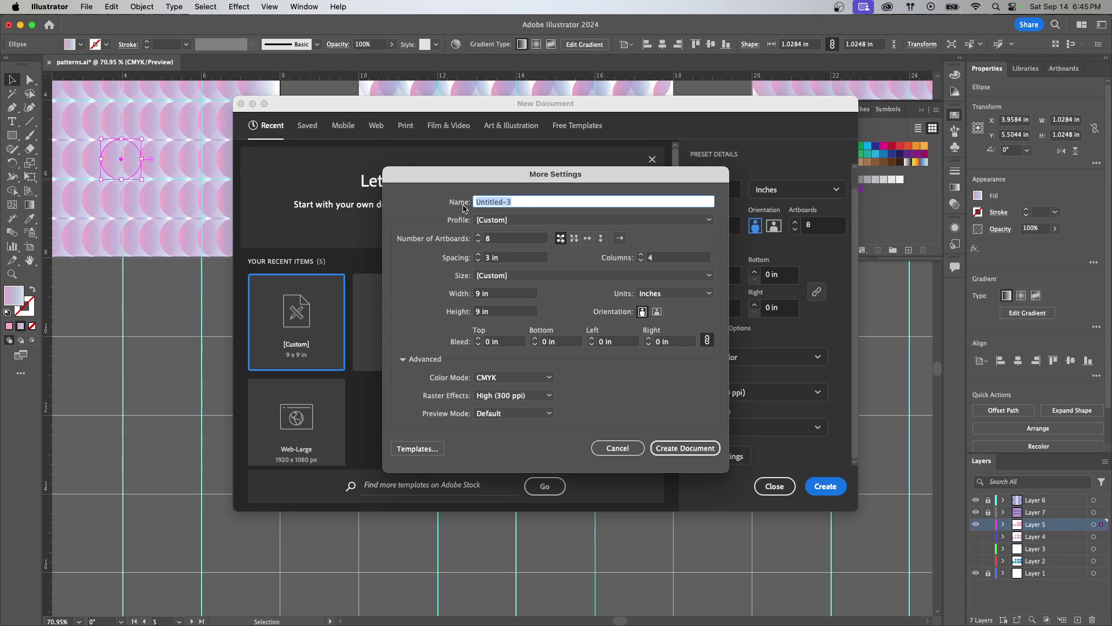
pyautogui.write('F')
pyautogui.write('Bommarito_Rule of Thirds')
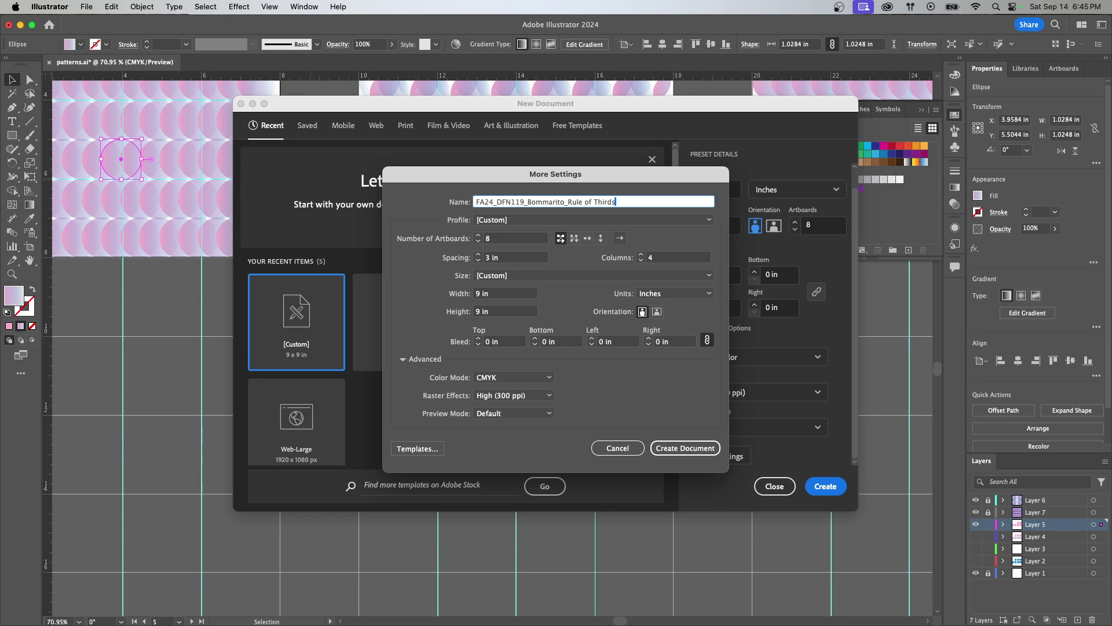
pyautogui.click(699, 450)
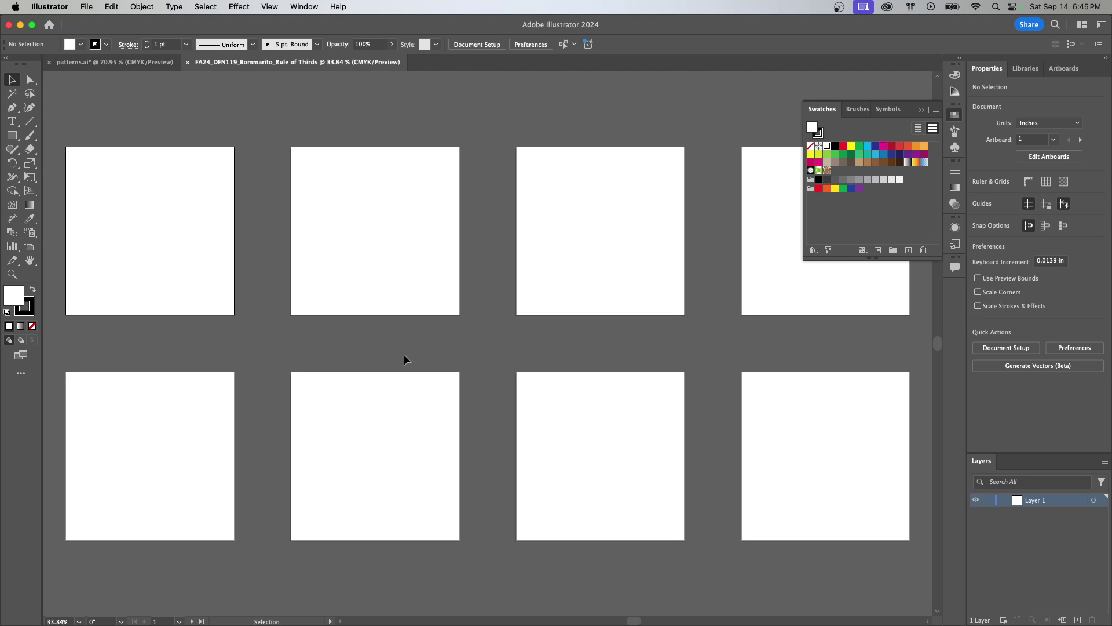
# Confirm the grid preferences with a gridline every 3 in and 1 subdivision
pyautogui.scroll(-2, 404, 354)
pyautogui.scroll(2, 407, 313)
pyautogui.hscroll(-1, 407, 313)
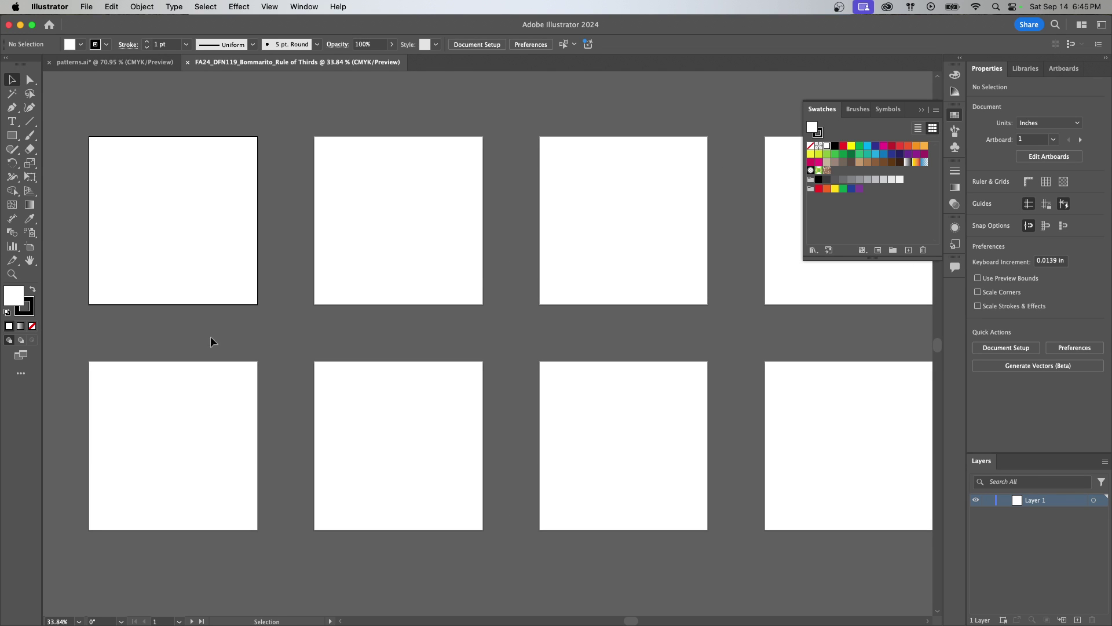
pyautogui.click(62, 8)
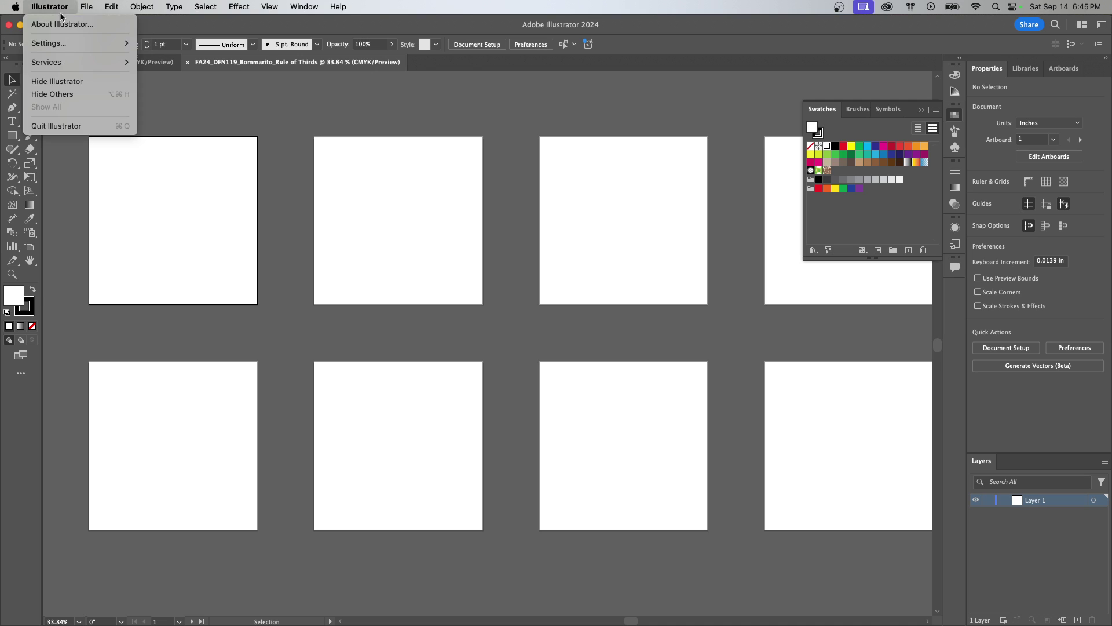
pyautogui.moveTo(116, 43)
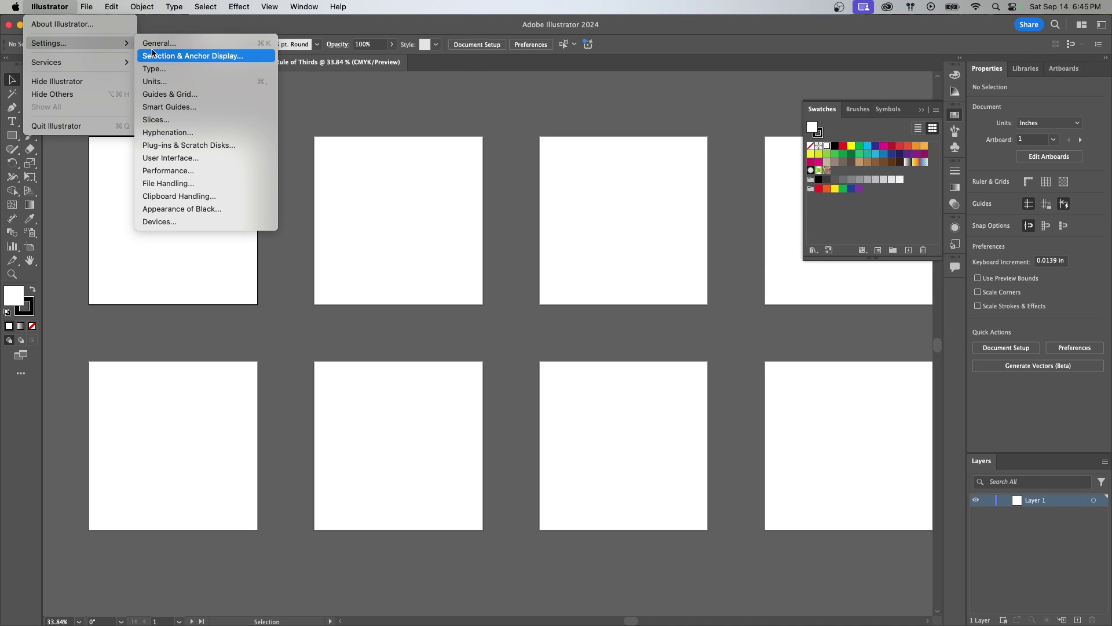
pyautogui.click(172, 96)
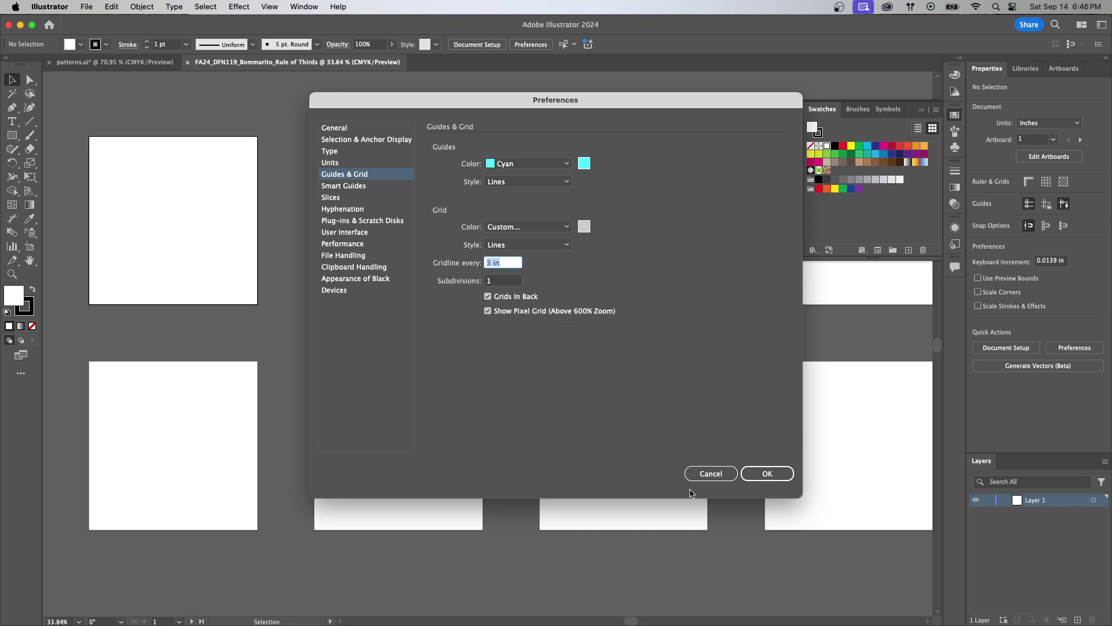
pyautogui.click(770, 473)
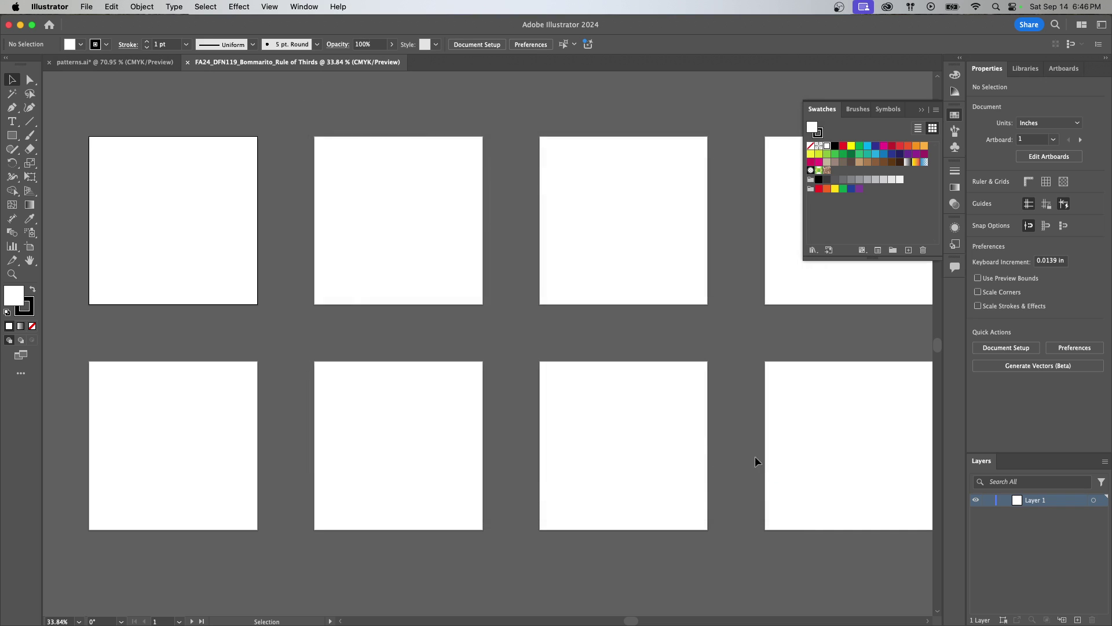
# Show the grid and the rulers in the document
pyautogui.click(268, 7)
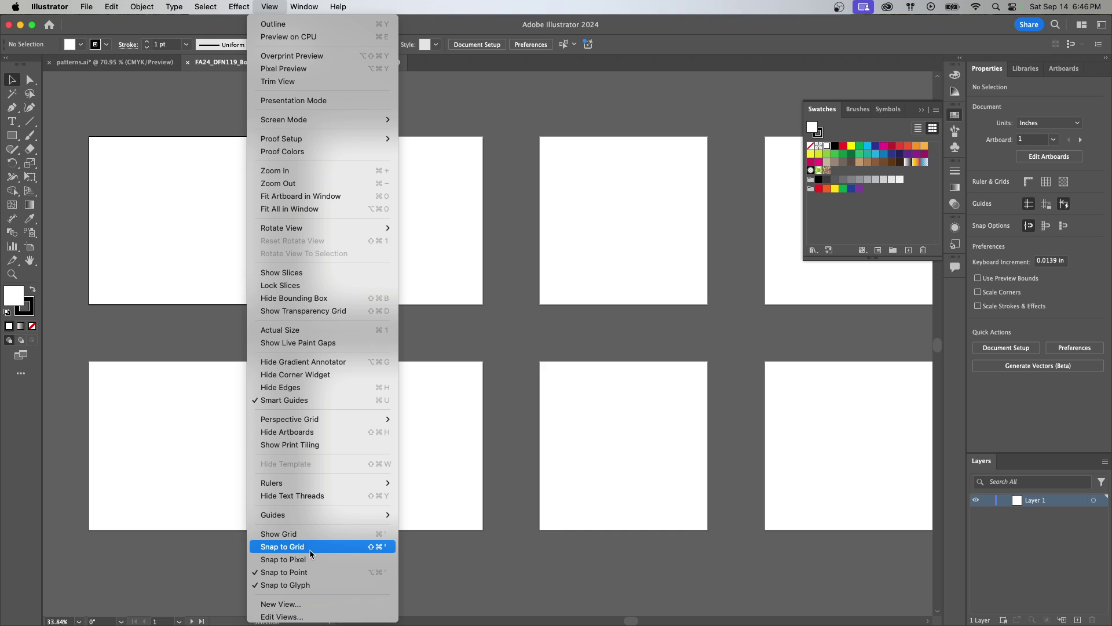
pyautogui.click(284, 534)
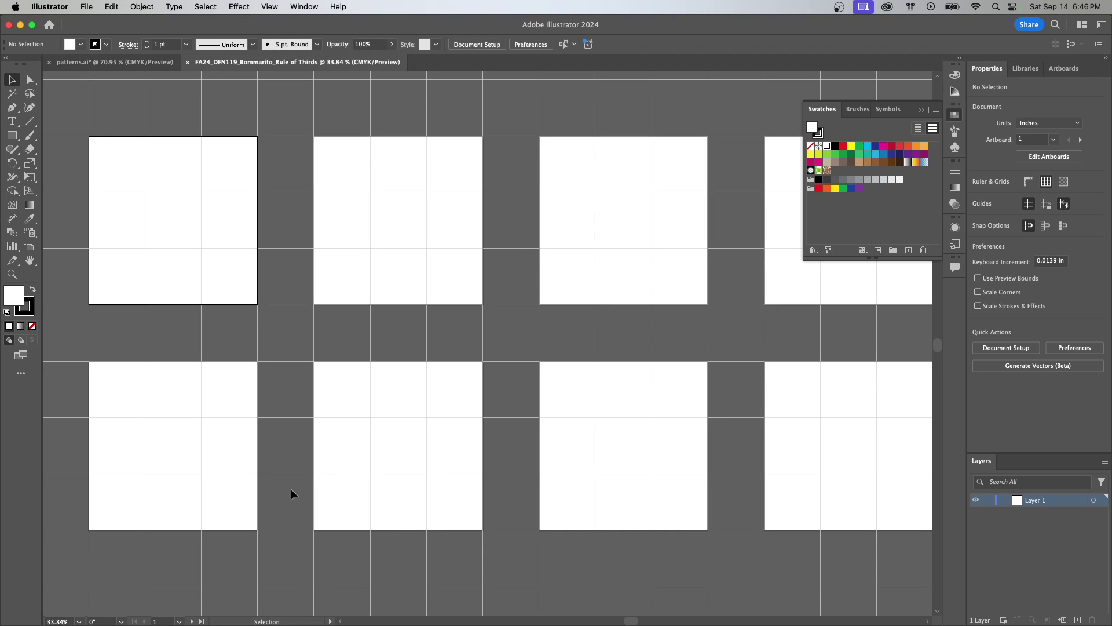
pyautogui.click(269, 7)
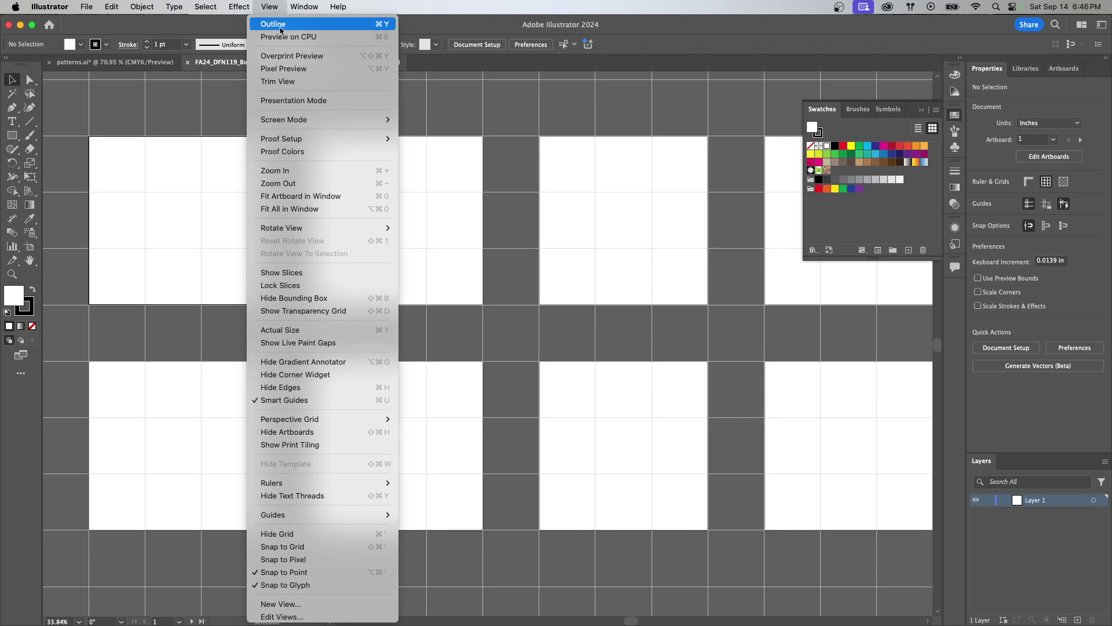
pyautogui.moveTo(344, 482)
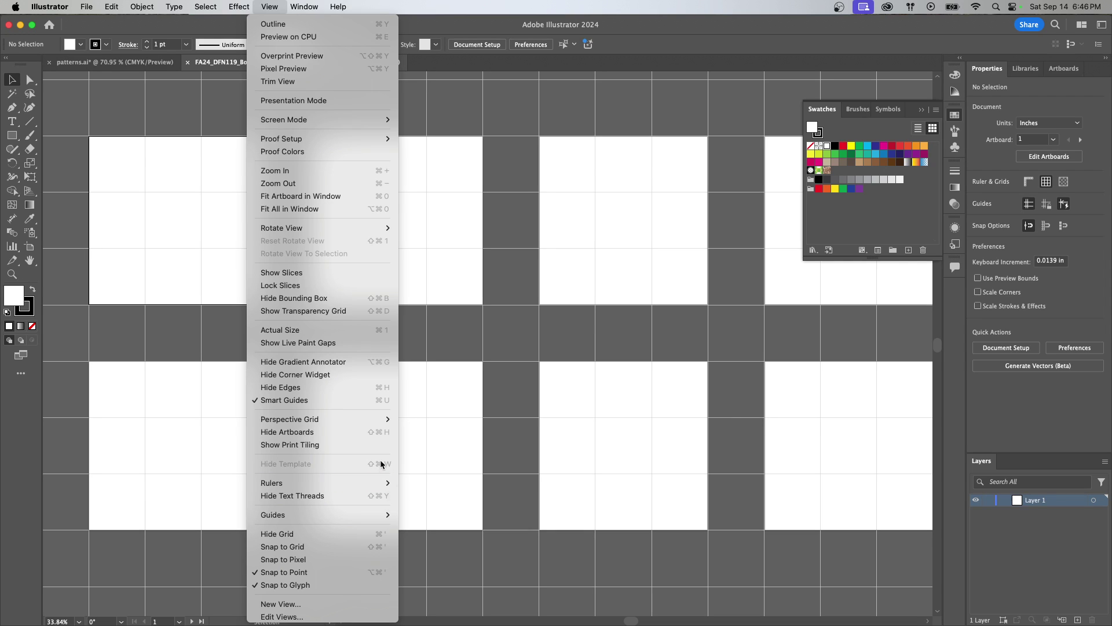
pyautogui.click(427, 484)
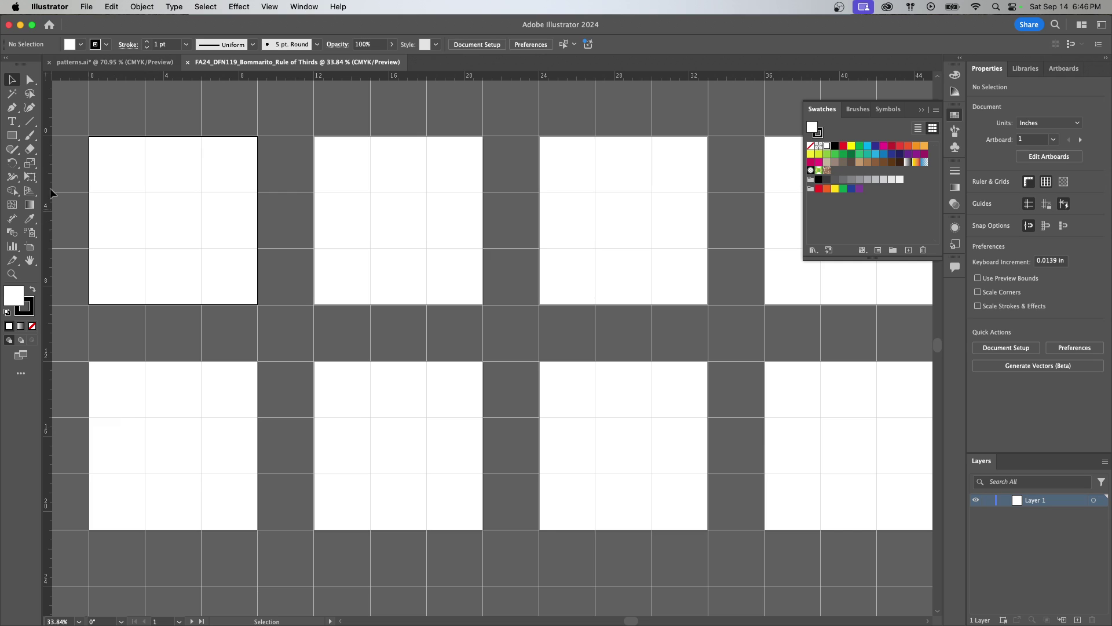
# Place vertical guides on the 3 in and 6 in gridlines of the first artboard column and copy the pair to the other three columns
pyautogui.moveTo(47, 182); pyautogui.dragTo(201, 227)
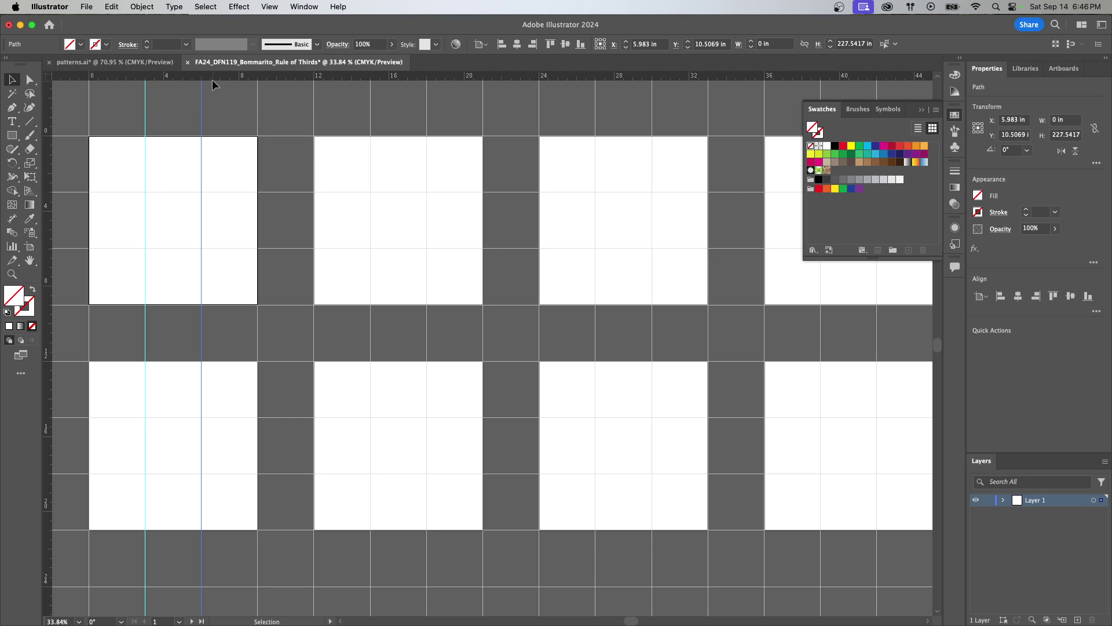
pyautogui.keyDown('shift'); pyautogui.click(144, 114); pyautogui.keyUp('shift')
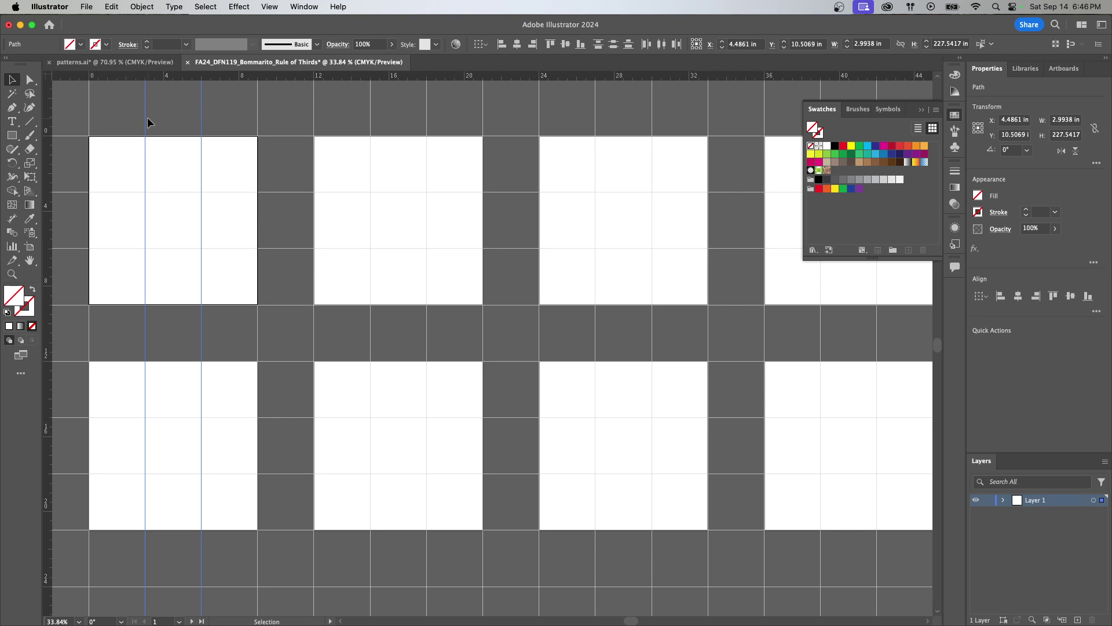
pyautogui.moveTo(232, 127); pyautogui.dragTo(369, 140)
pyautogui.moveTo(461, 130); pyautogui.dragTo(213, 124)
pyautogui.moveTo(143, 104); pyautogui.dragTo(593, 148)
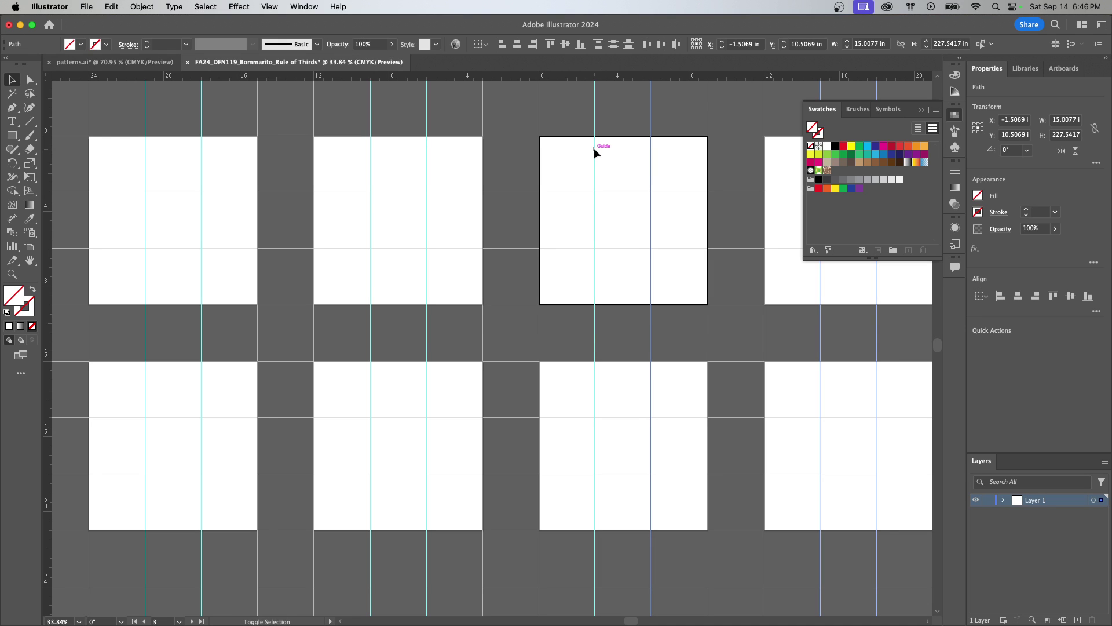
pyautogui.click(509, 119)
# Place two horizontal guides on the 3 in and 6 in gridlines across the upper row of artboards
pyautogui.moveTo(430, 76); pyautogui.dragTo(212, 191)
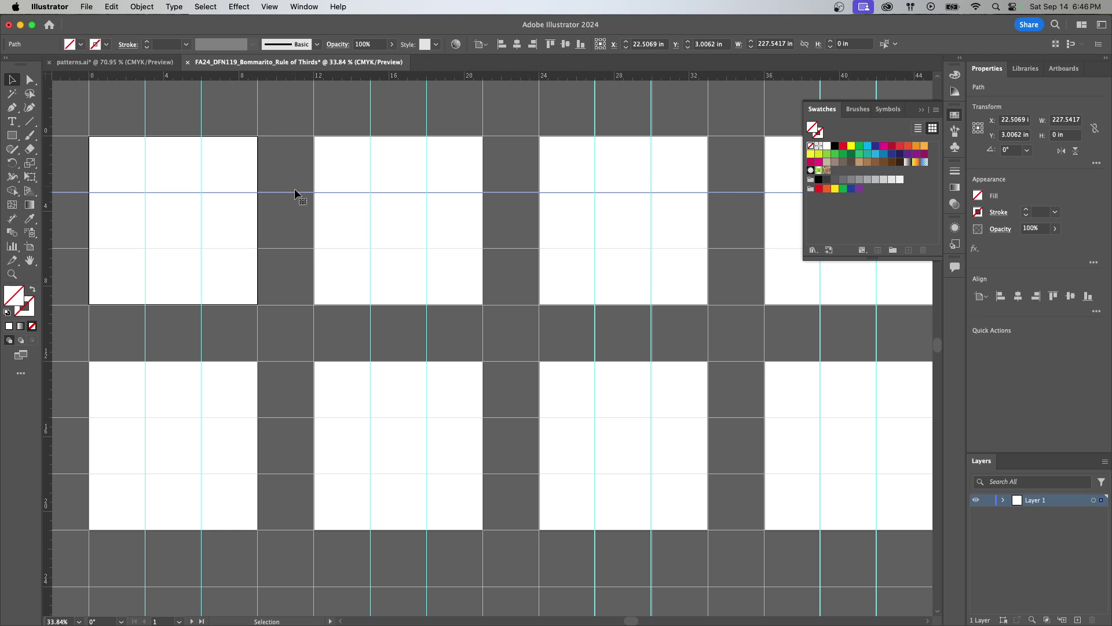
pyautogui.moveTo(277, 78); pyautogui.dragTo(268, 249)
pyautogui.click(269, 232)
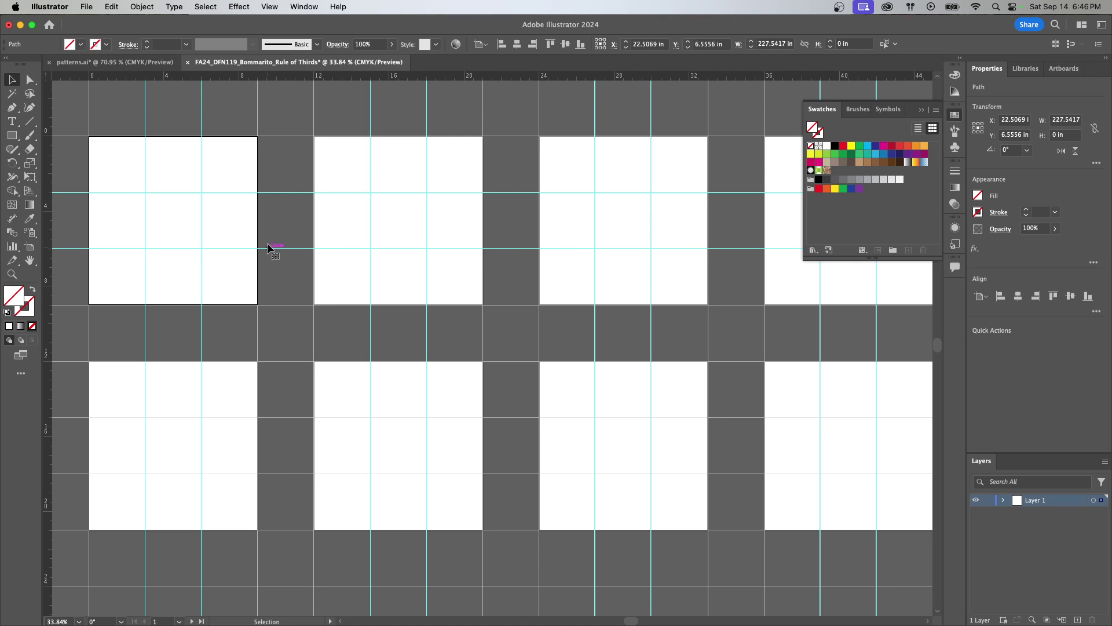
pyautogui.moveTo(280, 197); pyautogui.dragTo(274, 186)
pyautogui.click(278, 207)
# Duplicate the pair of horizontal guides and align the copies with the two inner gridlines of the lower artboard row
pyautogui.moveTo(284, 259); pyautogui.dragTo(299, 388)
pyautogui.click(301, 442)
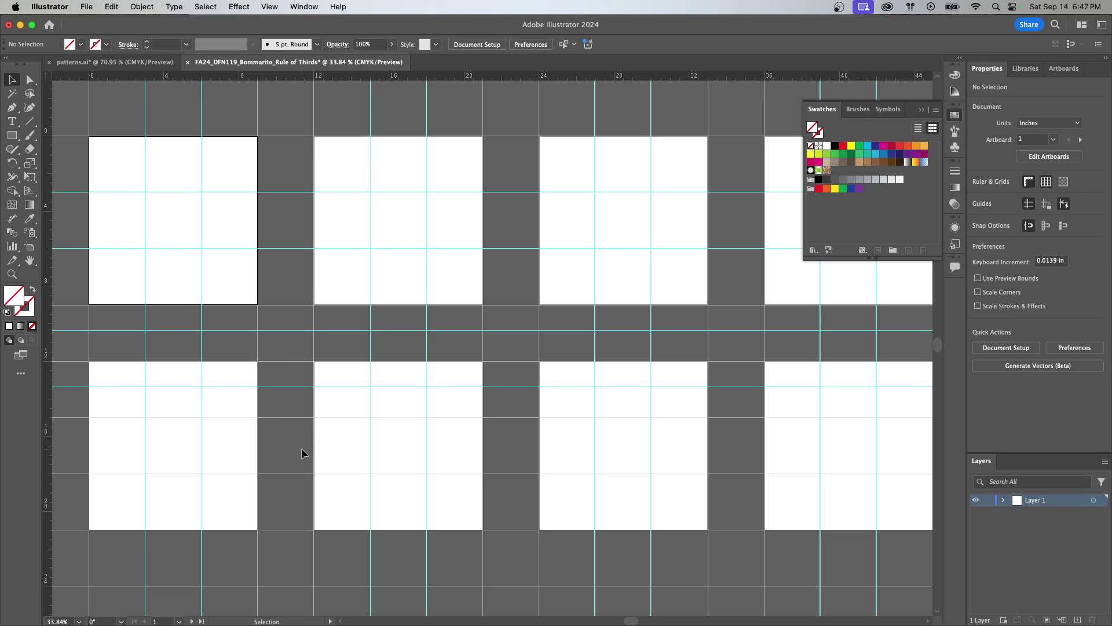
pyautogui.click(291, 386)
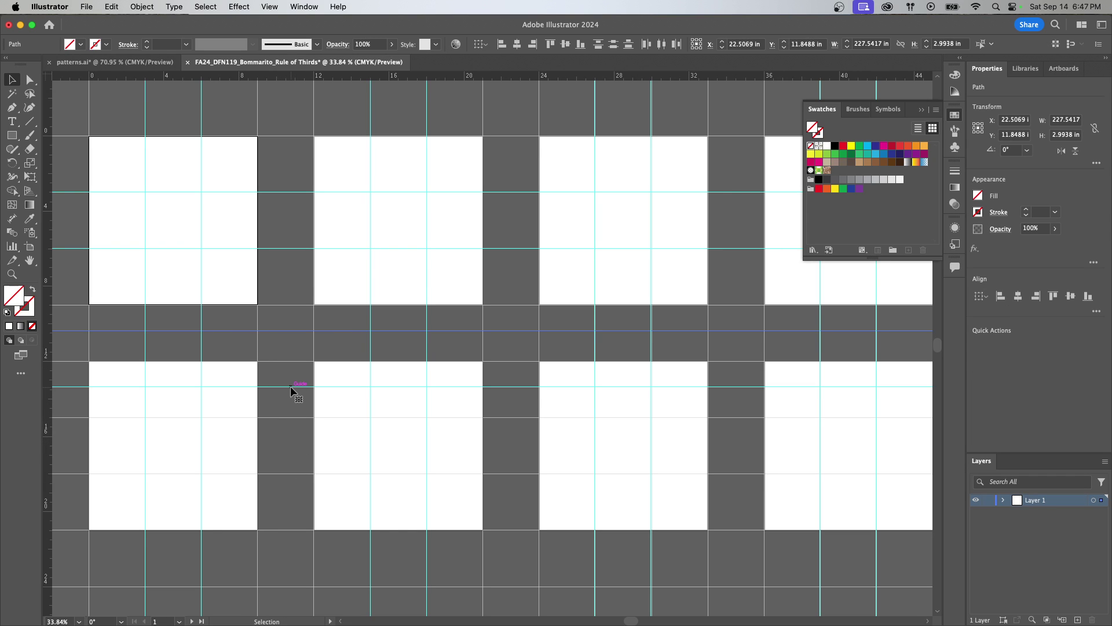
pyautogui.moveTo(286, 317); pyautogui.dragTo(291, 471)
pyautogui.click(287, 445)
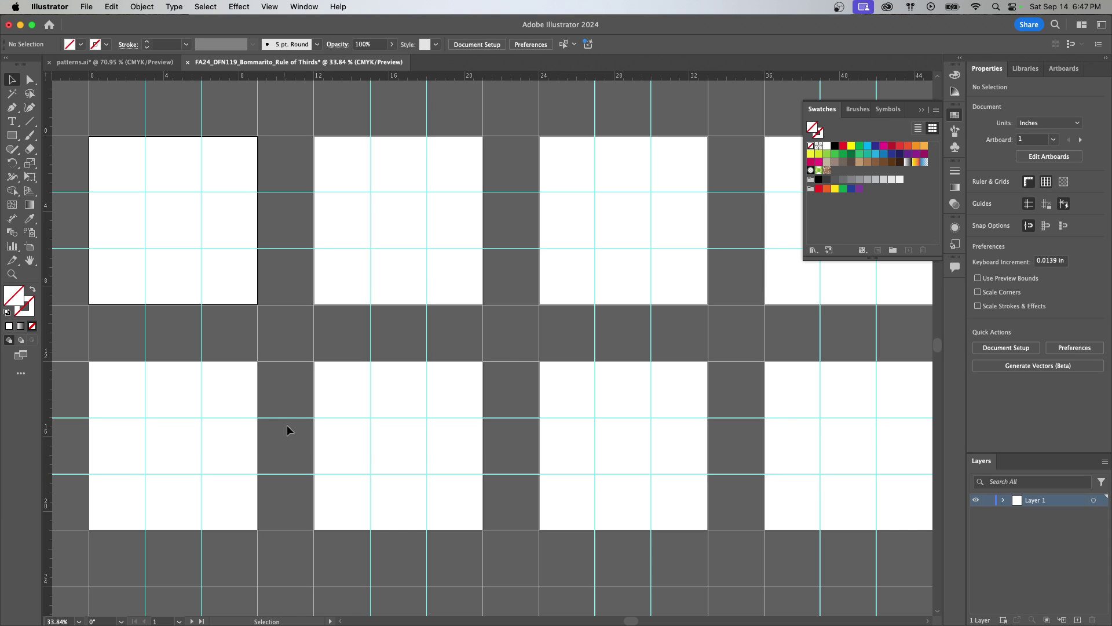
# Check how the guides line up with the gridlines on the lower artboards, ending with all eight artboards in view
pyautogui.press('z')
pyautogui.moveTo(266, 434); pyautogui.dragTo(419, 403)
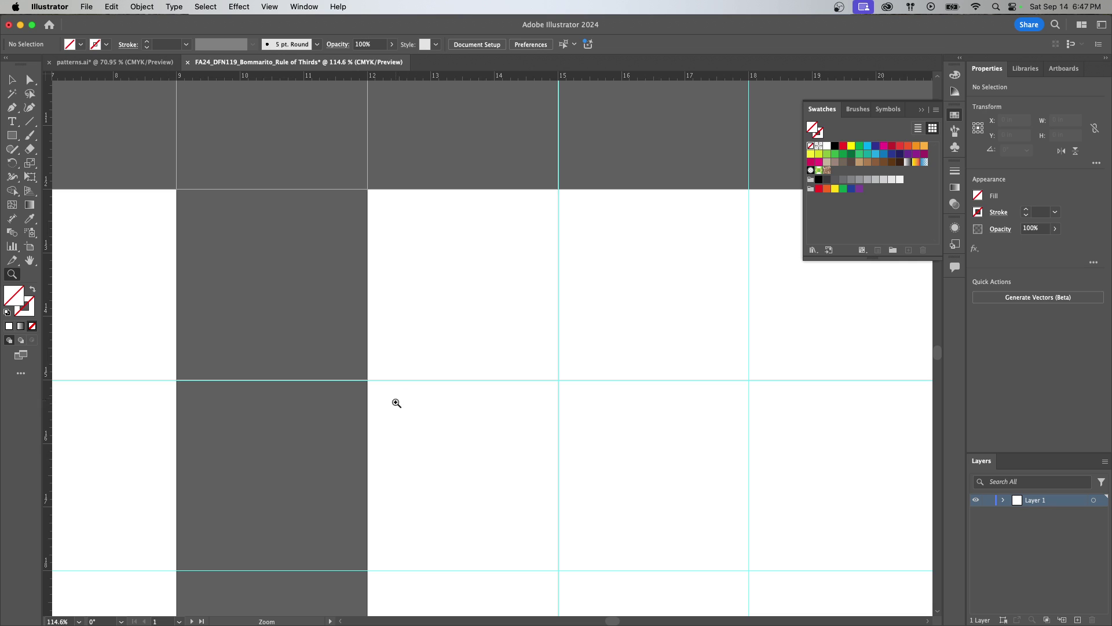
pyautogui.click(415, 457)
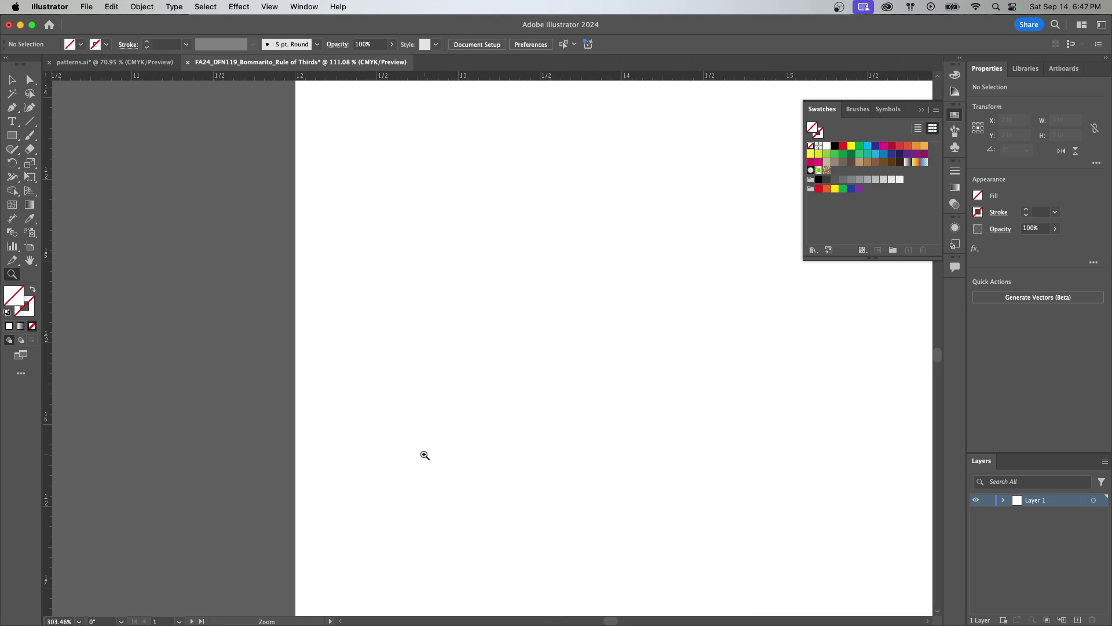
pyautogui.keyDown('alt'); pyautogui.click(176, 442); pyautogui.keyUp('alt')
pyautogui.keyDown('alt'); pyautogui.click(258, 442); pyautogui.keyUp('alt')
pyautogui.keyDown('alt'); pyautogui.click(258, 442); pyautogui.keyUp('alt')
pyautogui.moveTo(314, 360); pyautogui.dragTo(288, 363)
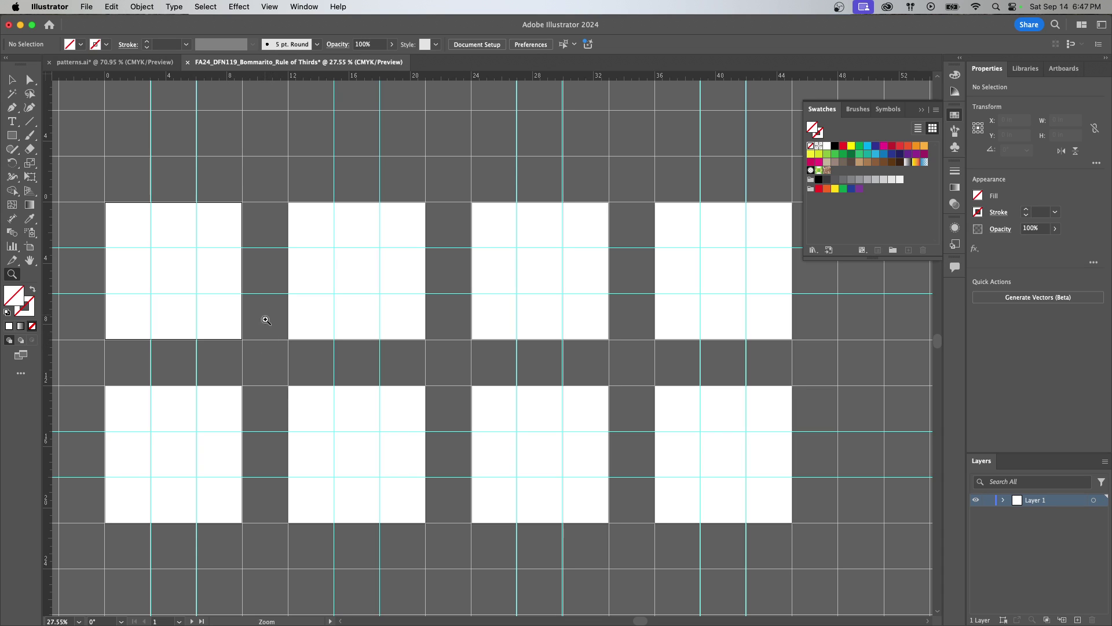
# Rename the layer holding the guides as Guides and lock it
pyautogui.doubleClick(1042, 501)
pyautogui.write('C')
pyautogui.click(988, 500)
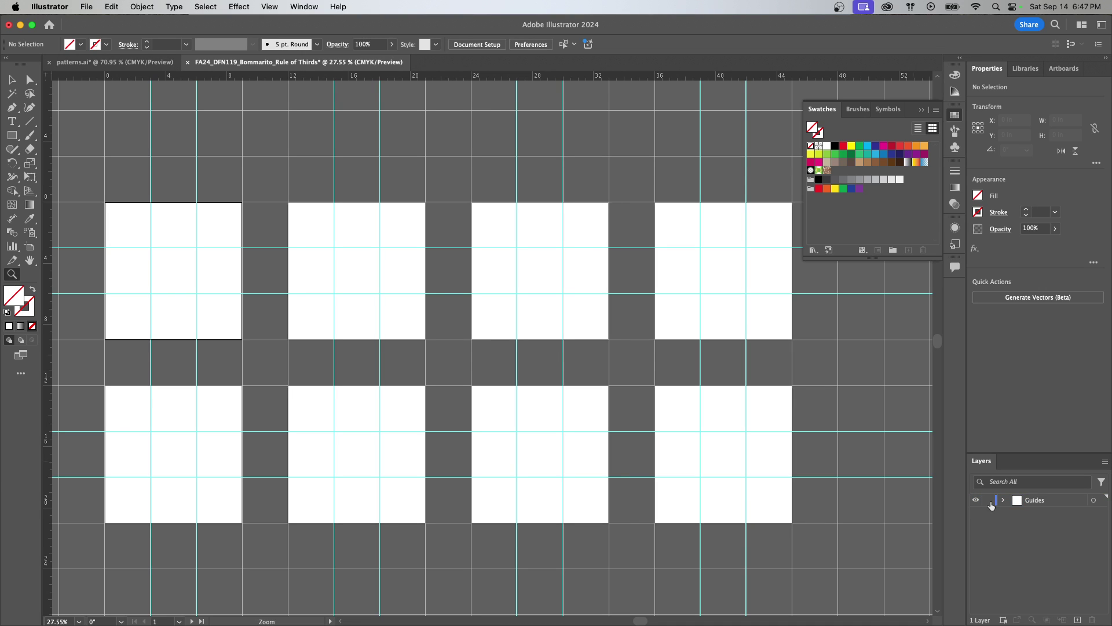
# Add a new layer above the locked Guides layer for the artwork
pyautogui.press('v')
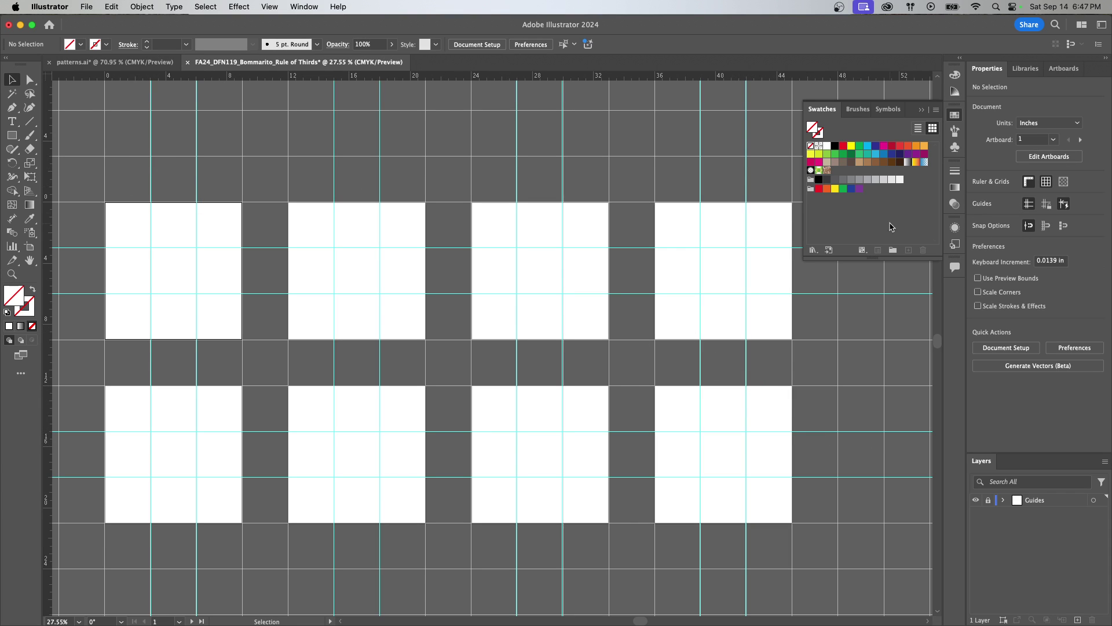
pyautogui.click(1078, 620)
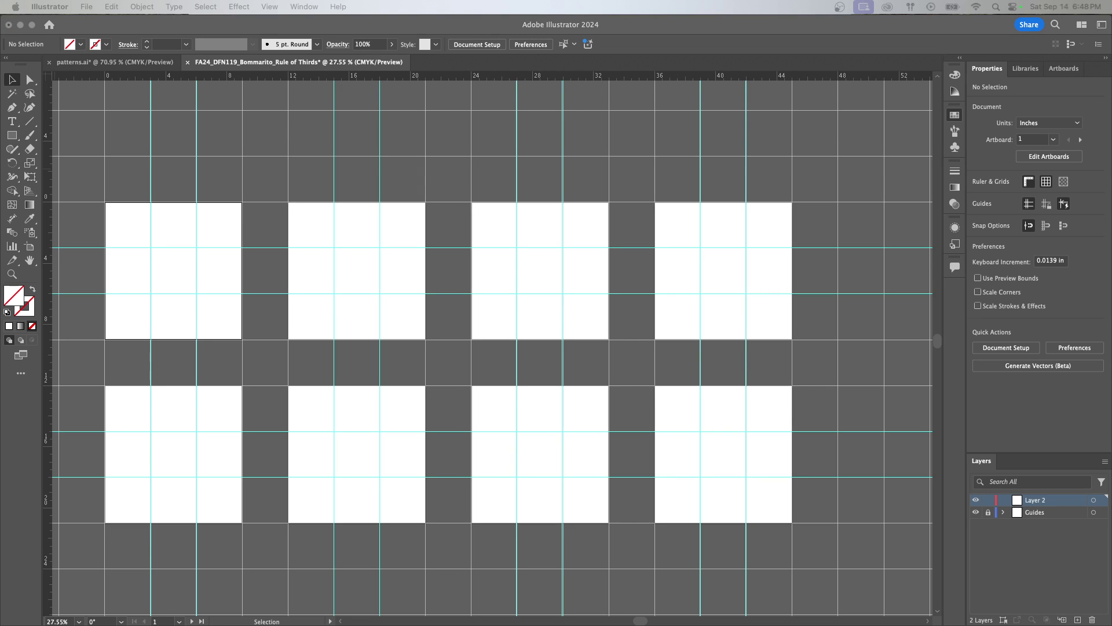
# Switch to Firefox and enlarge its window to view the "Rule of Thirds" project examples on the Module 4 page
pyautogui.moveTo(0, 139); pyautogui.dragTo(424, 44)
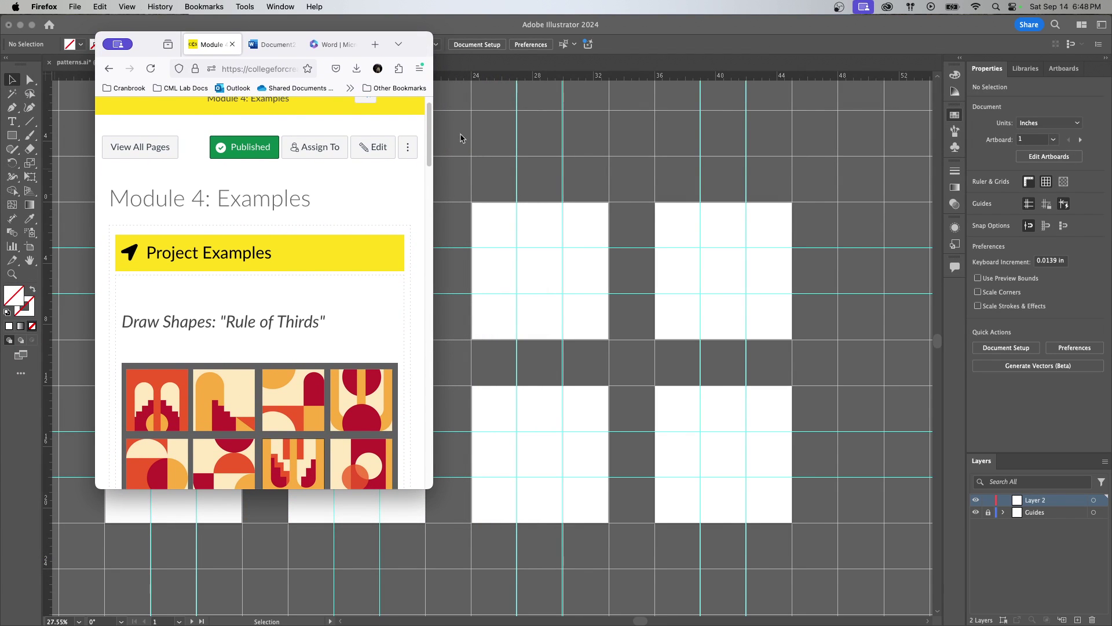
pyautogui.moveTo(425, 488); pyautogui.dragTo(648, 557)
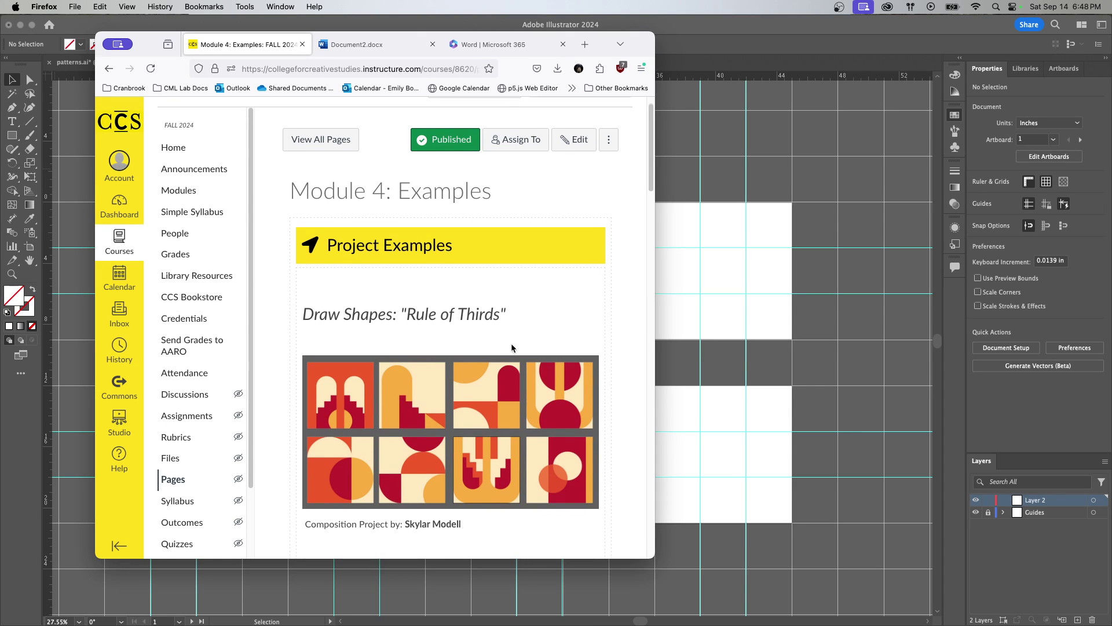
# Look through the "Rule of Thirds" composition project examples down to the Inspiration and Resources section
pyautogui.scroll(-3, 450, 319)
pyautogui.scroll(-2, 450, 319)
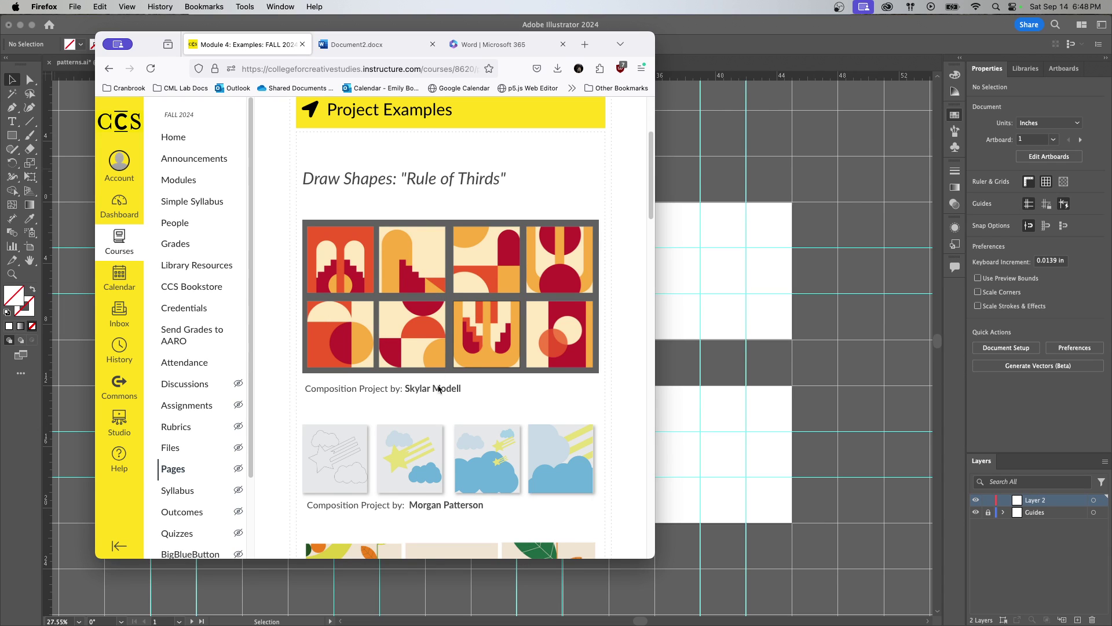
pyautogui.scroll(-6, 439, 384)
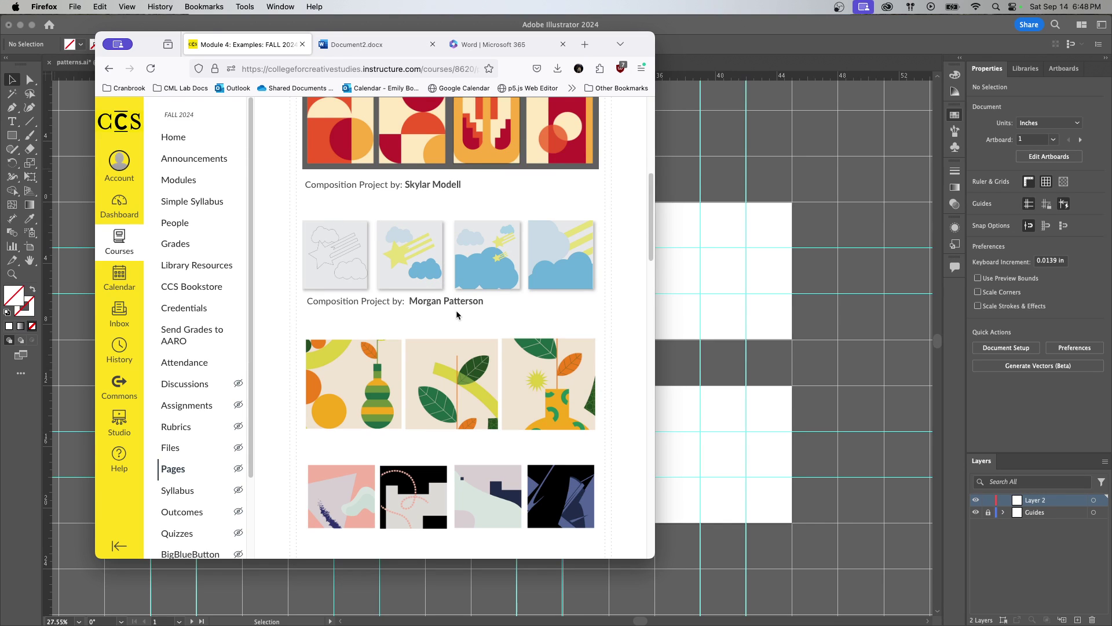
pyautogui.scroll(-8, 478, 336)
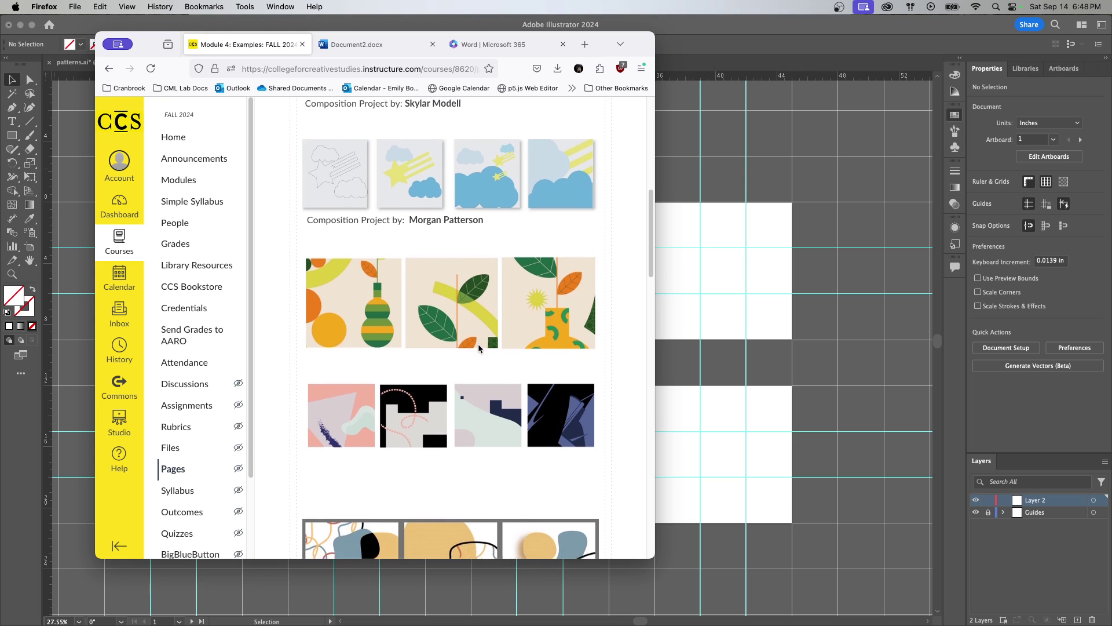
pyautogui.scroll(-11, 479, 348)
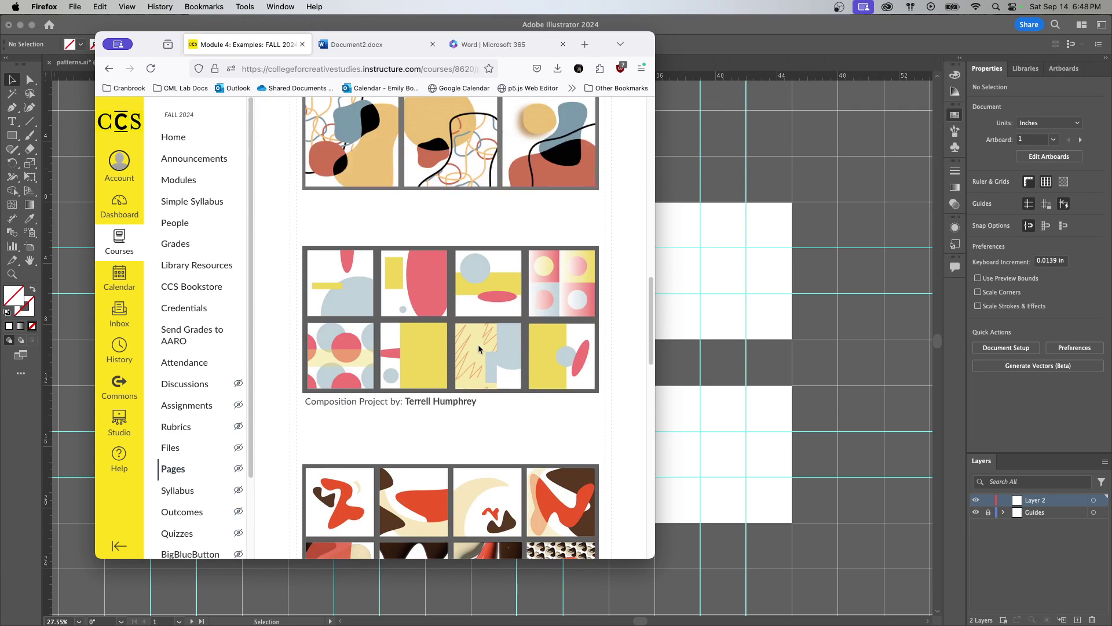
pyautogui.scroll(-10, 479, 346)
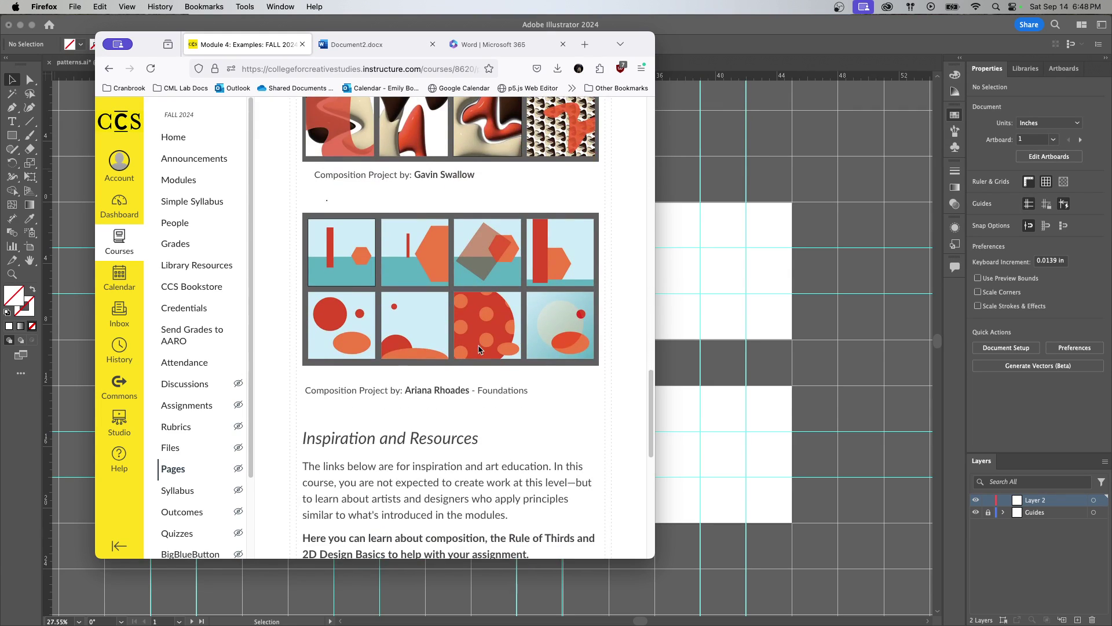
# Switch back to Illustrator and draw a closed wavy shape, about 6.2 by 4.8 in, on the first artboard with the Curvature tool
pyautogui.moveTo(635, 52); pyautogui.dragTo(0, 130)
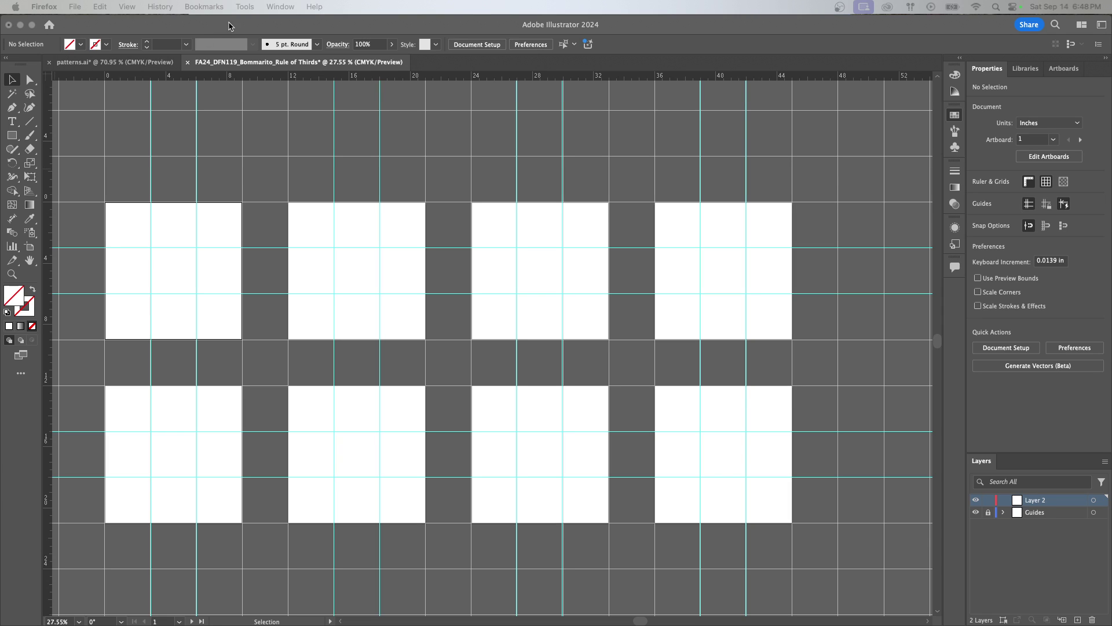
pyautogui.click(116, 32)
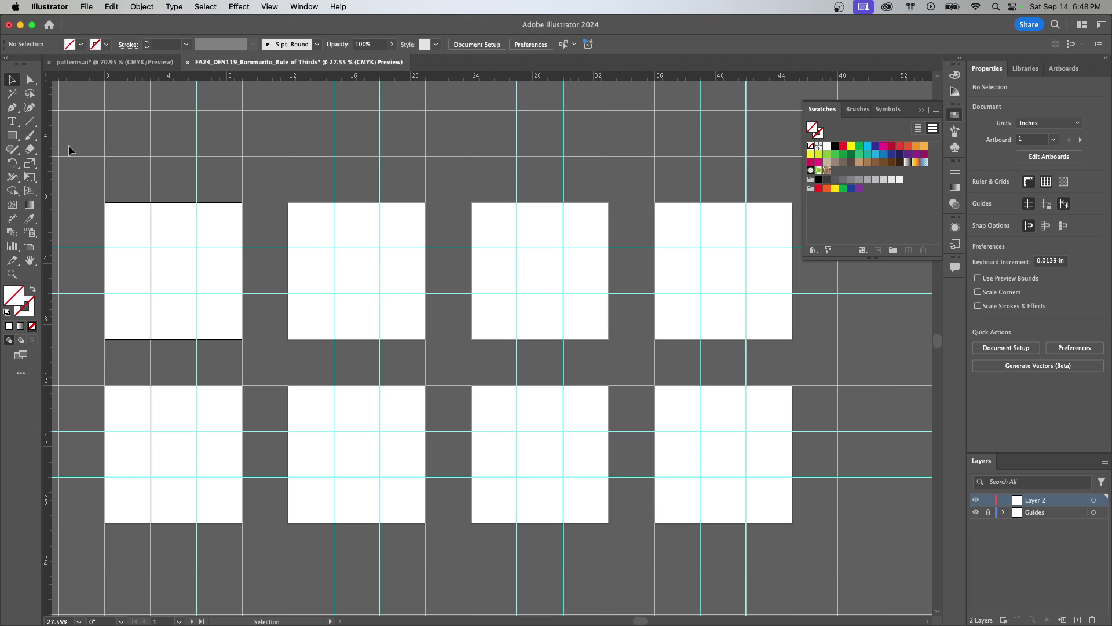
pyautogui.click(28, 108)
pyautogui.click(142, 299)
pyautogui.click(162, 261)
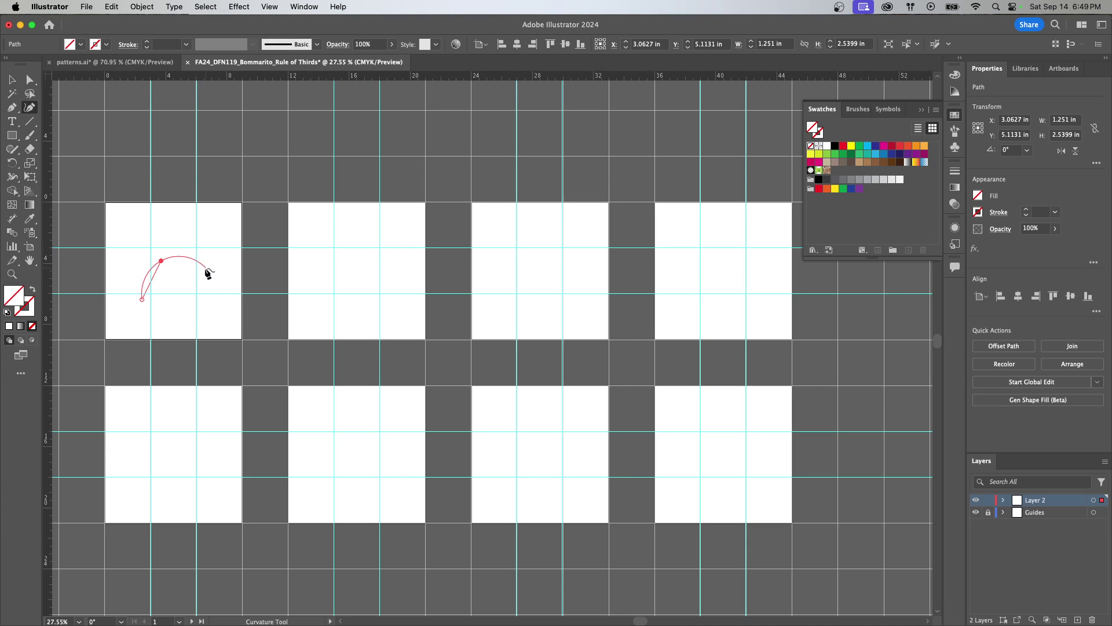
pyautogui.click(203, 268)
pyautogui.click(222, 247)
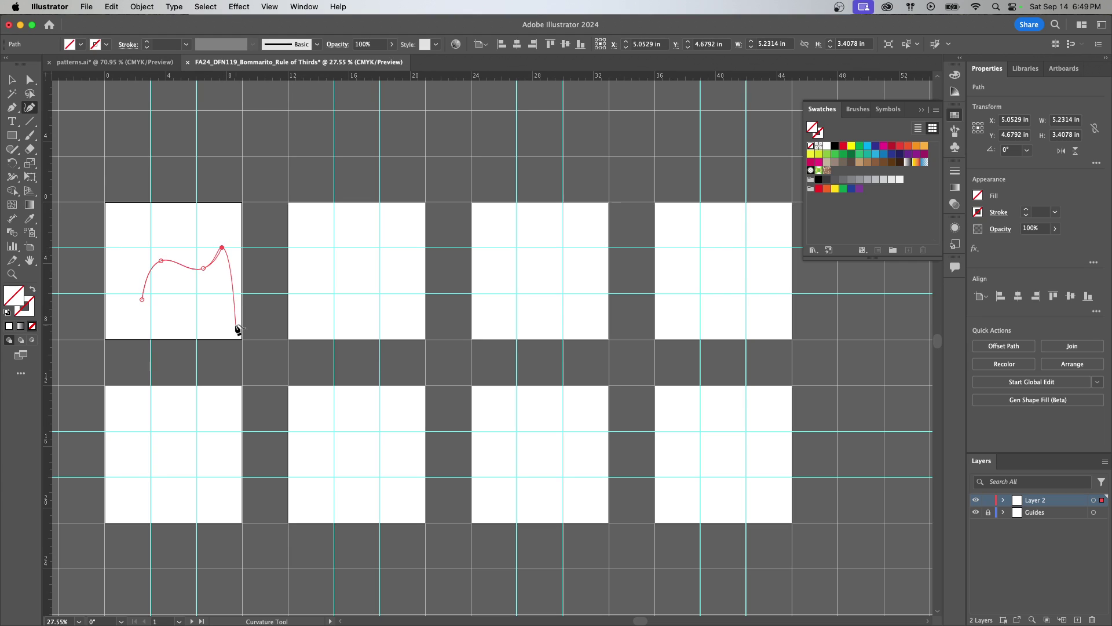
pyautogui.click(232, 321)
pyautogui.click(189, 293)
pyautogui.click(142, 299)
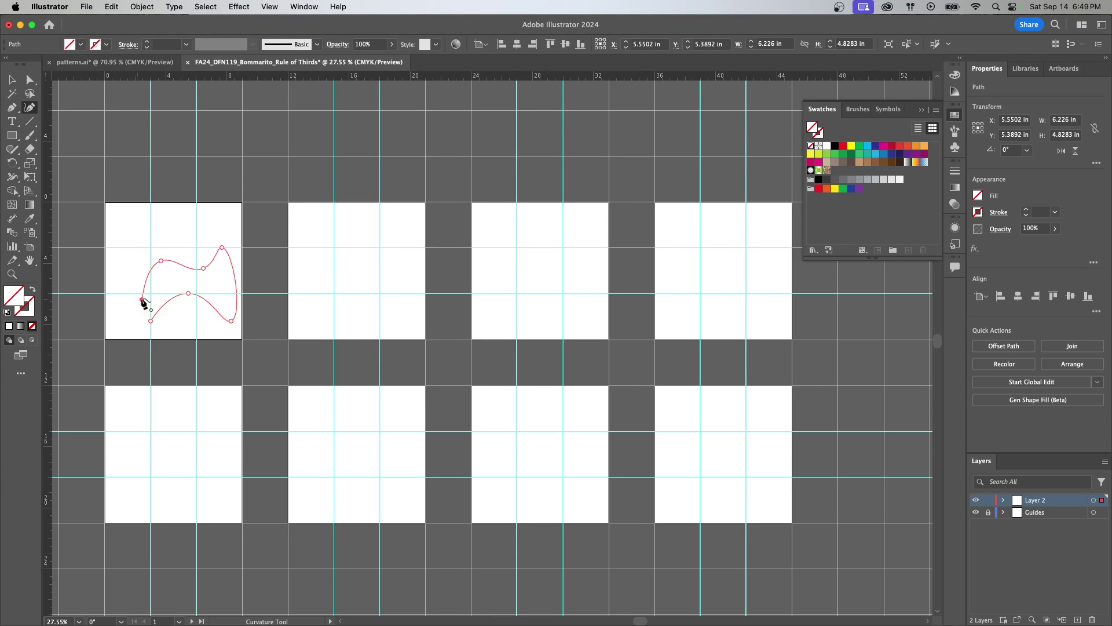
# Move the wavy shape slightly left on the first artboard and fill it with red
pyautogui.click(14, 80)
pyautogui.moveTo(214, 258)
pyautogui.mouseDown()
pyautogui.moveTo(205, 245)
pyautogui.moveTo(202, 258)
pyautogui.mouseUp()
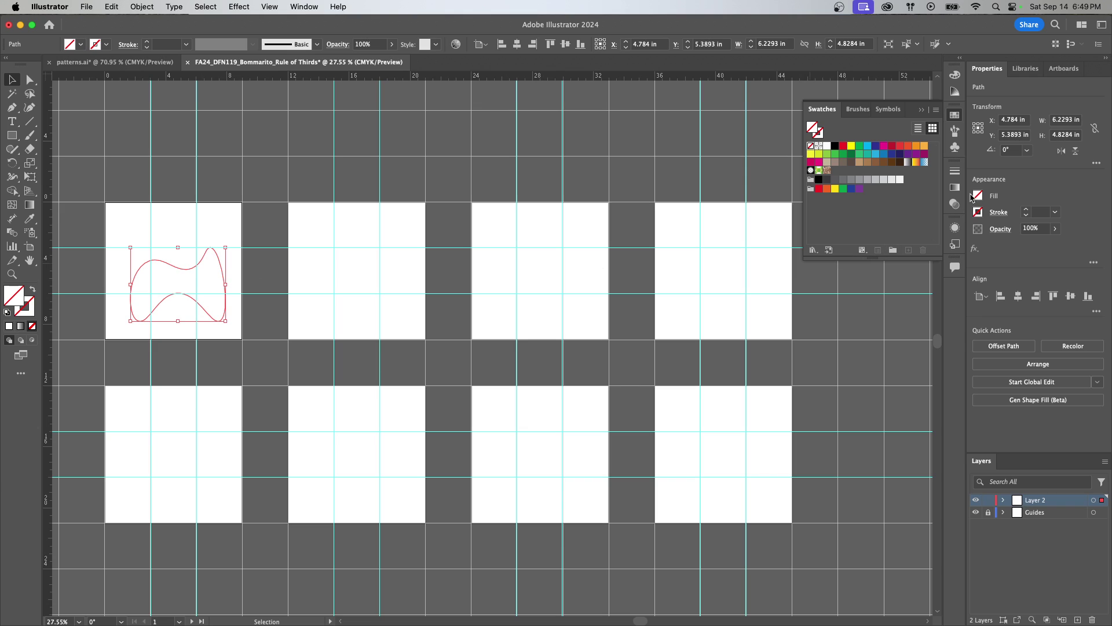
pyautogui.click(980, 196)
pyautogui.click(944, 240)
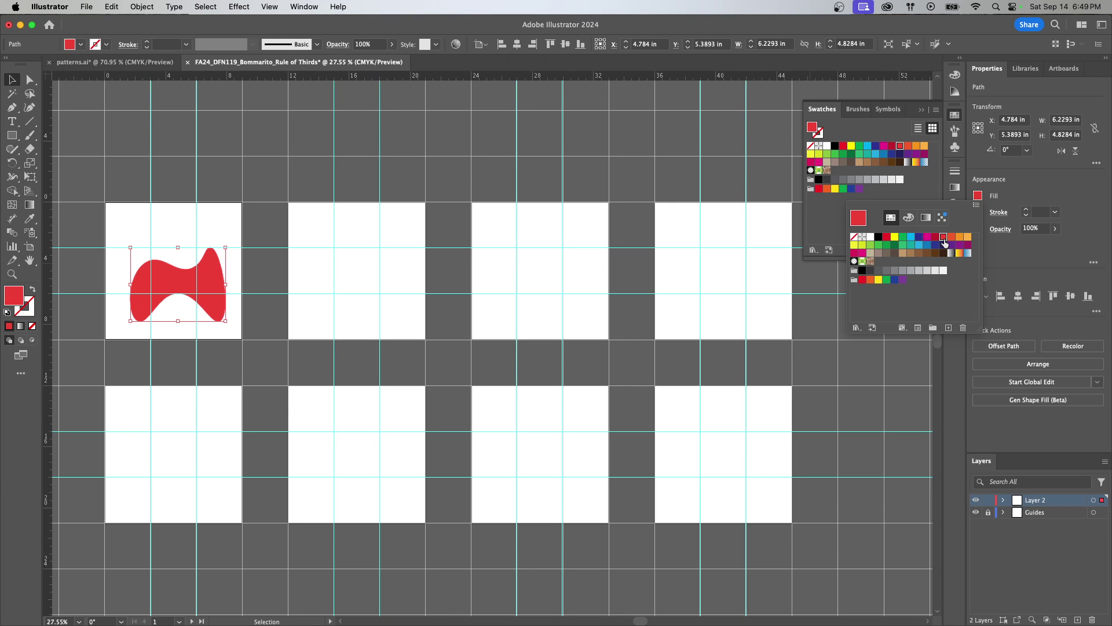
pyautogui.click(1037, 253)
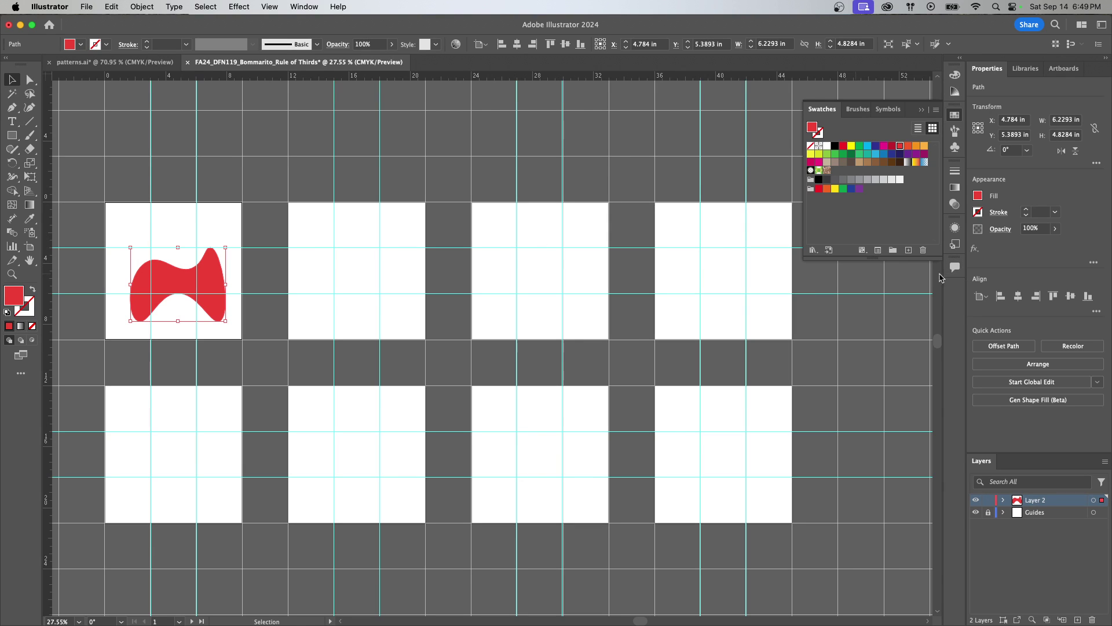
# Duplicate the red shape slightly above the original and give the copy 39% opacity and an orange fill (C=0 M=50 Y=100 K=0)
pyautogui.click(1056, 230)
pyautogui.moveTo(212, 284); pyautogui.dragTo(211, 252)
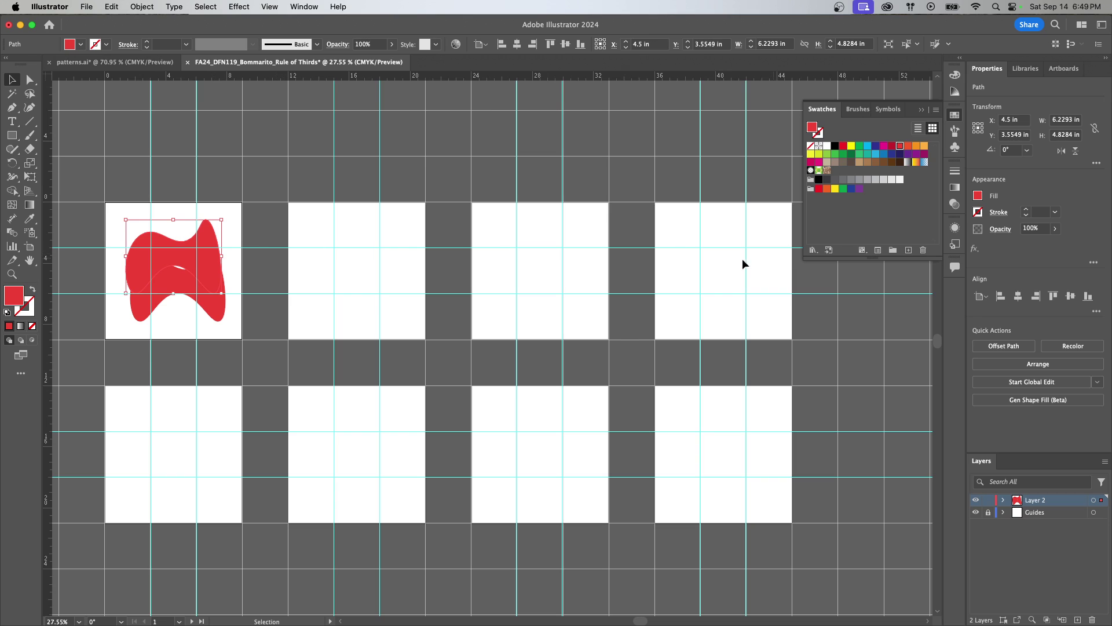
pyautogui.click(1055, 230)
pyautogui.moveTo(1052, 246); pyautogui.dragTo(1027, 244)
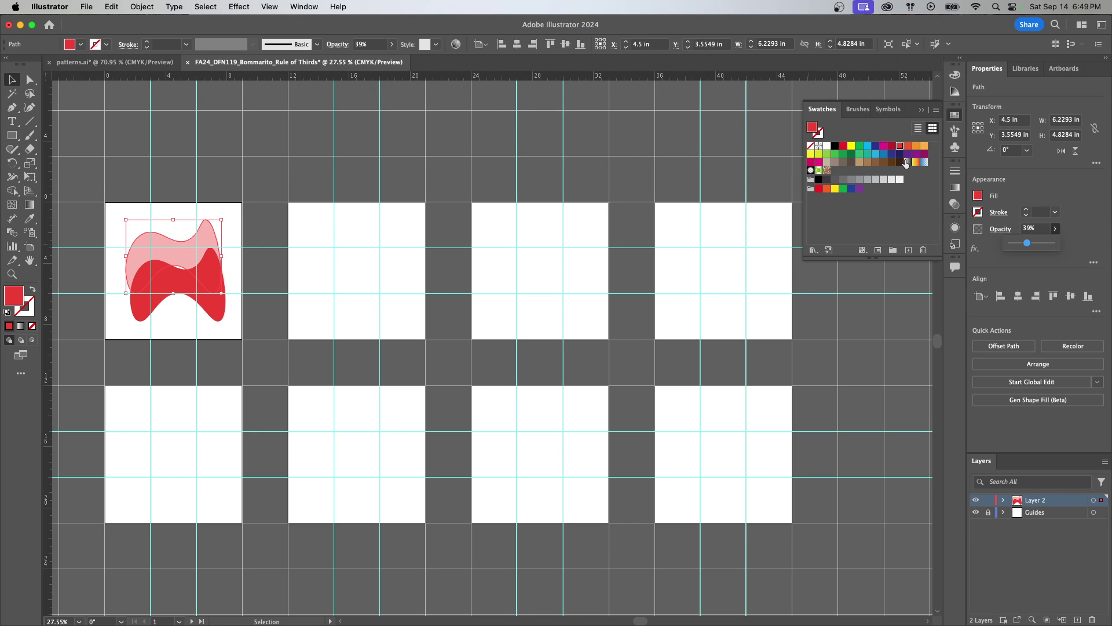
pyautogui.click(916, 147)
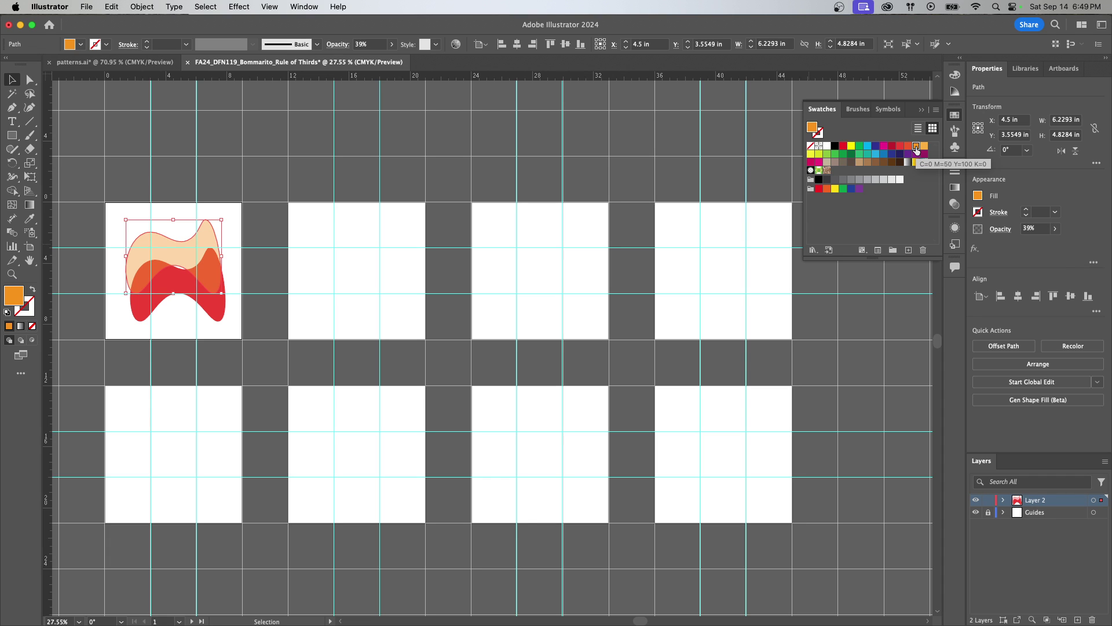
pyautogui.click(253, 272)
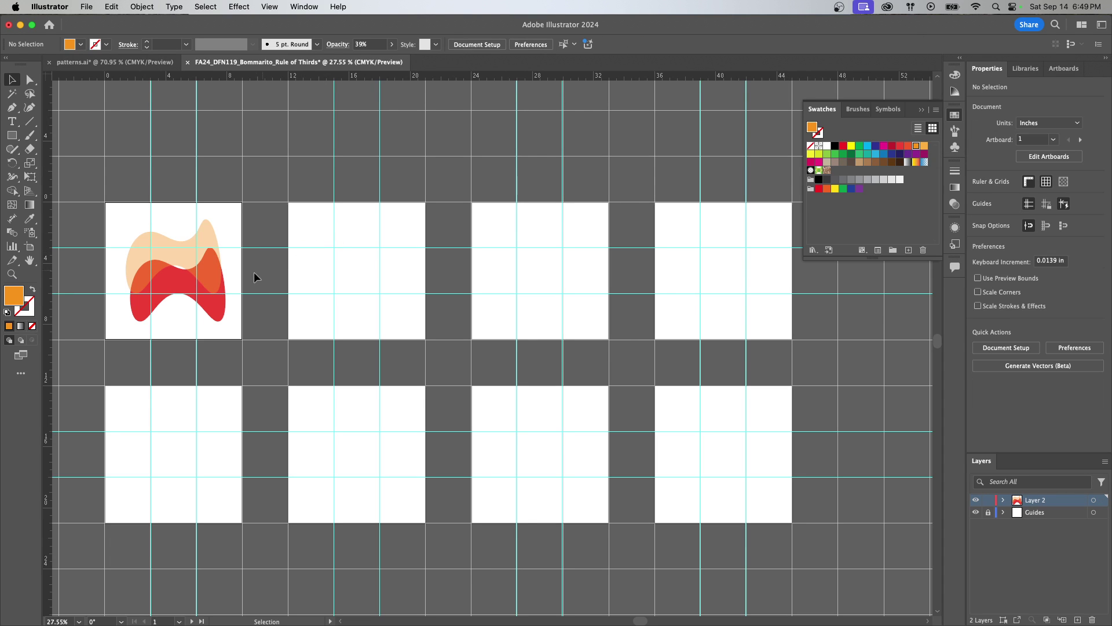
# Set the orange copy's opacity to 54% and reposition it over the red shape in a close-up of the first artboard
pyautogui.press('z')
pyautogui.click(215, 265)
pyautogui.moveTo(212, 264); pyautogui.dragTo(346, 261)
pyautogui.moveTo(248, 288); pyautogui.dragTo(470, 291)
pyautogui.click(12, 80)
pyautogui.moveTo(381, 222); pyautogui.dragTo(440, 236)
pyautogui.click(1055, 229)
pyautogui.moveTo(1028, 245); pyautogui.dragTo(1032, 247)
pyautogui.moveTo(428, 235)
pyautogui.mouseDown()
pyautogui.moveTo(440, 220)
pyautogui.moveTo(443, 237)
pyautogui.moveTo(434, 219)
pyautogui.mouseUp()
# Shift the orange copy up and left of the red shape and change its fill to yellow
pyautogui.click(391, 311)
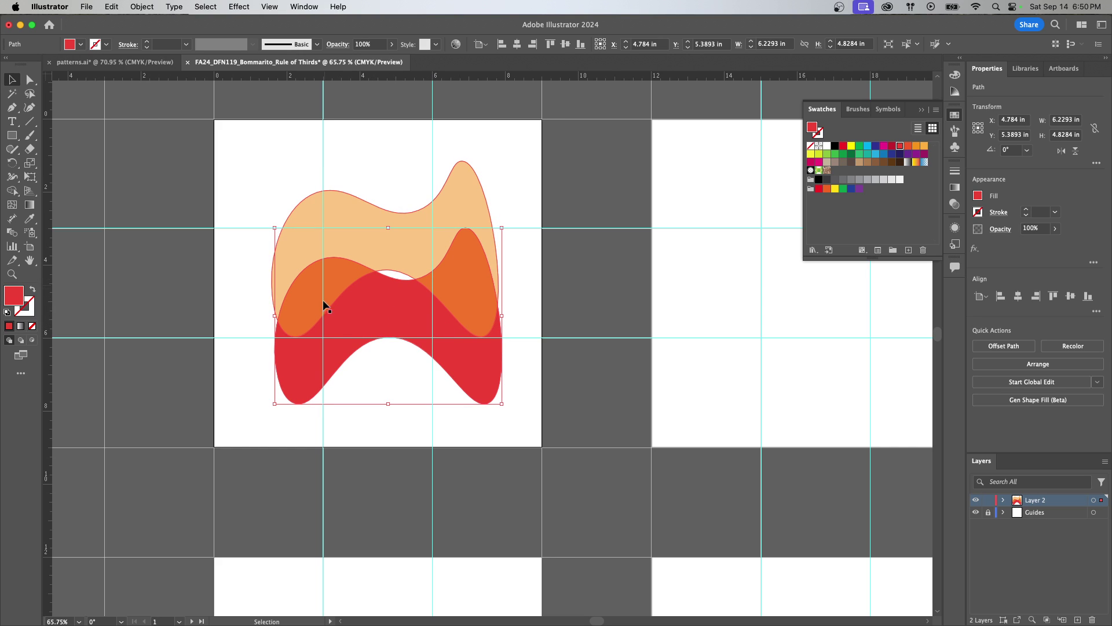
pyautogui.moveTo(385, 249)
pyautogui.mouseDown()
pyautogui.moveTo(389, 241)
pyautogui.moveTo(385, 280)
pyautogui.moveTo(377, 246)
pyautogui.mouseUp()
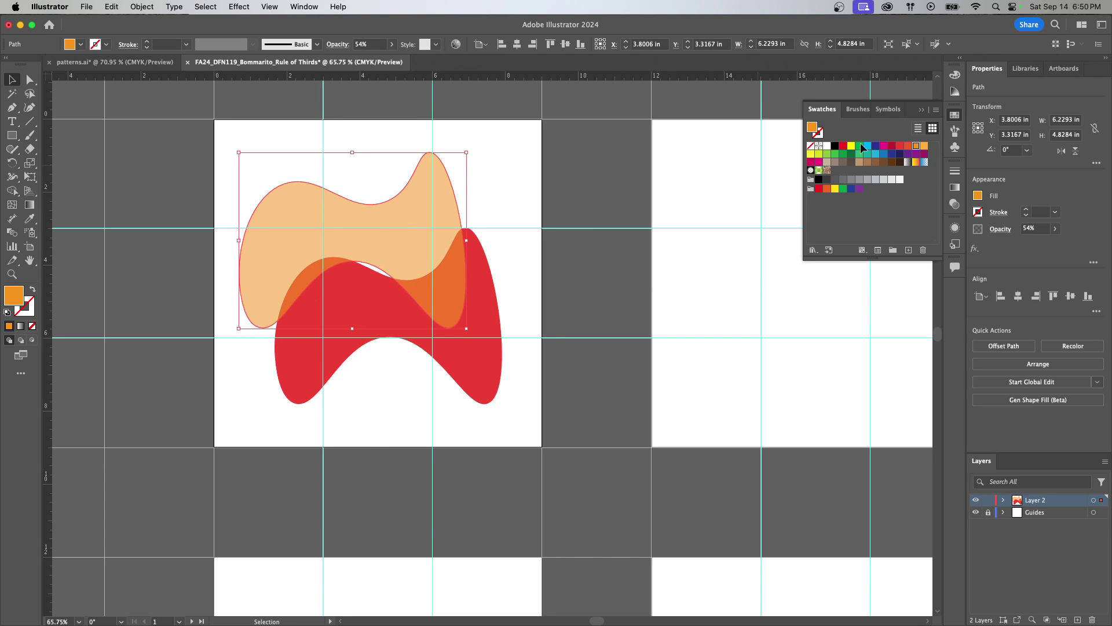
pyautogui.click(851, 146)
# Recolor the lower red shape magenta and move it up beneath the yellow shape
pyautogui.click(483, 376)
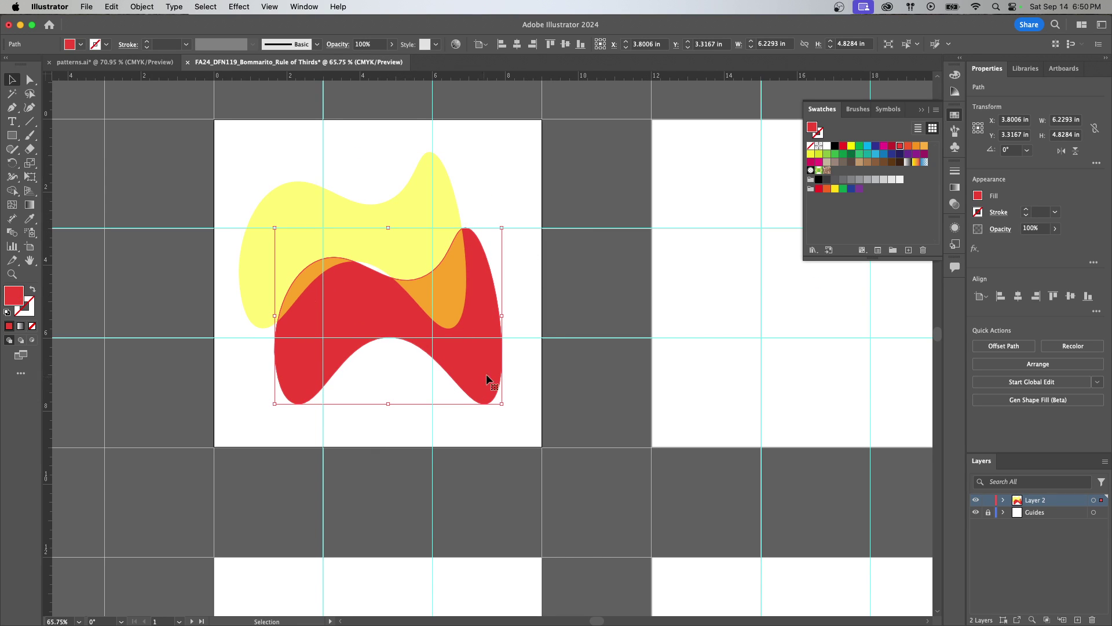
pyautogui.click(876, 147)
pyautogui.moveTo(479, 365); pyautogui.dragTo(501, 316)
pyautogui.click(882, 147)
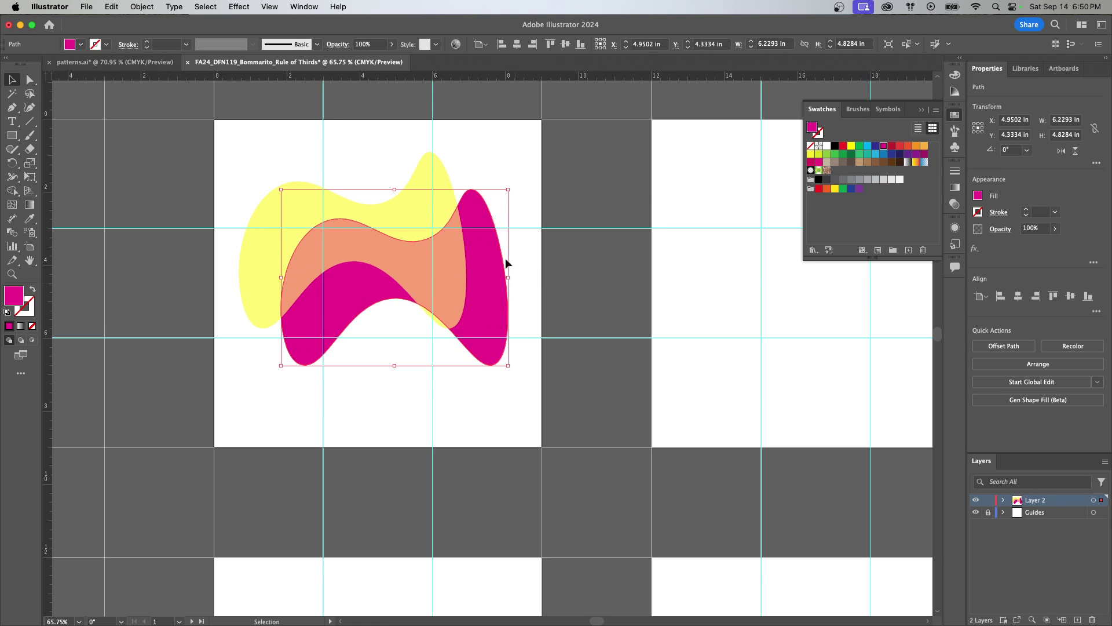
# Reposition the yellow and lower shapes so they overlap partially, and fill the lower shape with red
pyautogui.moveTo(406, 207); pyautogui.dragTo(405, 182)
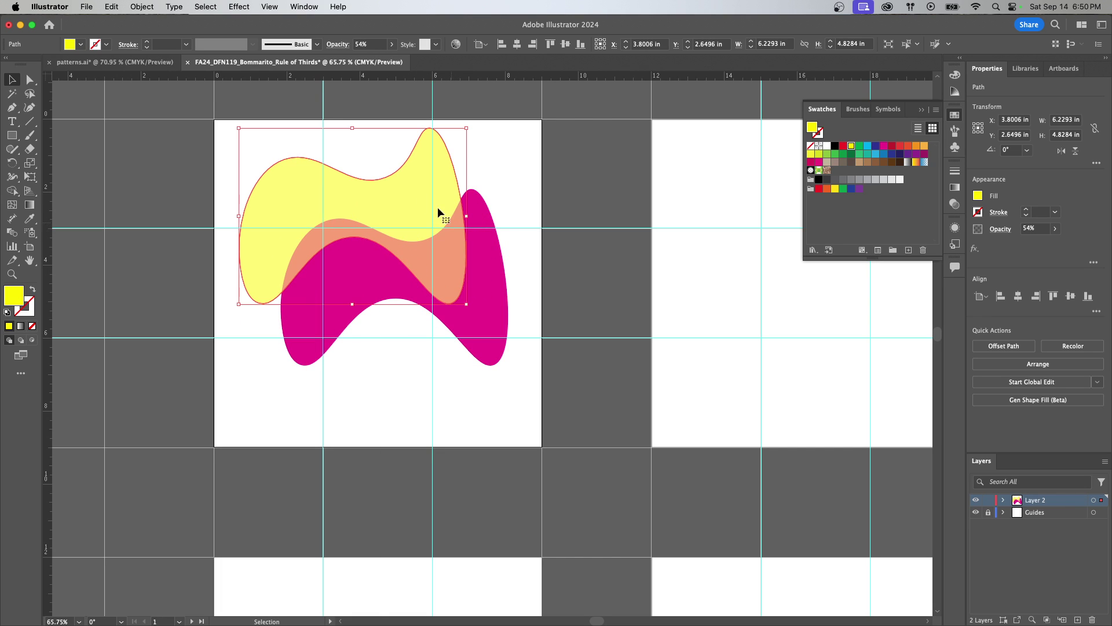
pyautogui.moveTo(488, 310); pyautogui.dragTo(461, 302)
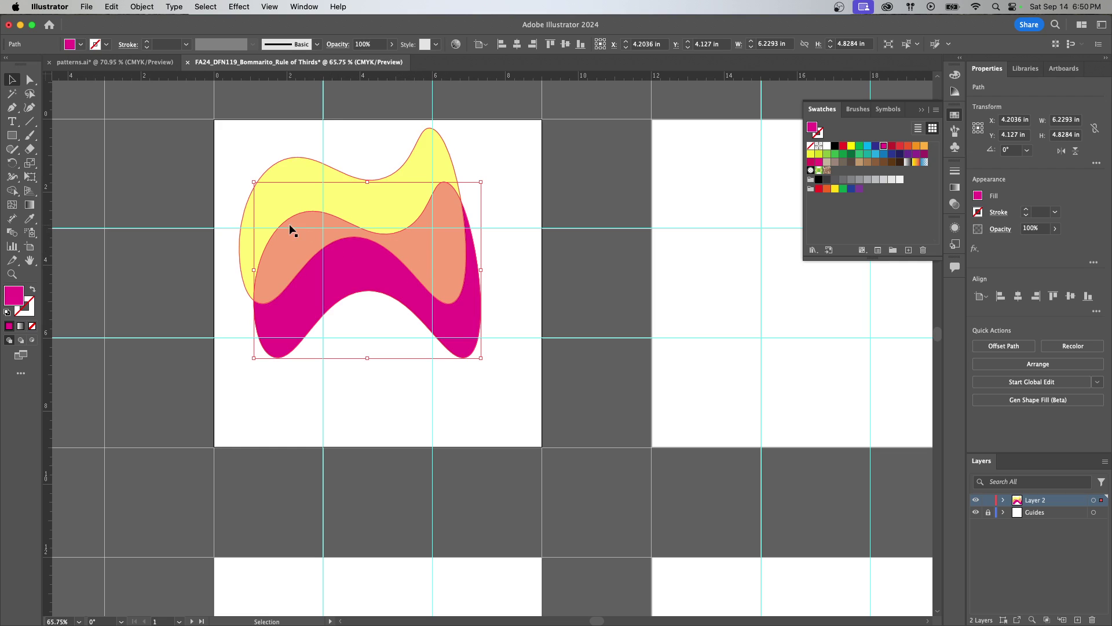
pyautogui.moveTo(391, 317); pyautogui.dragTo(412, 331)
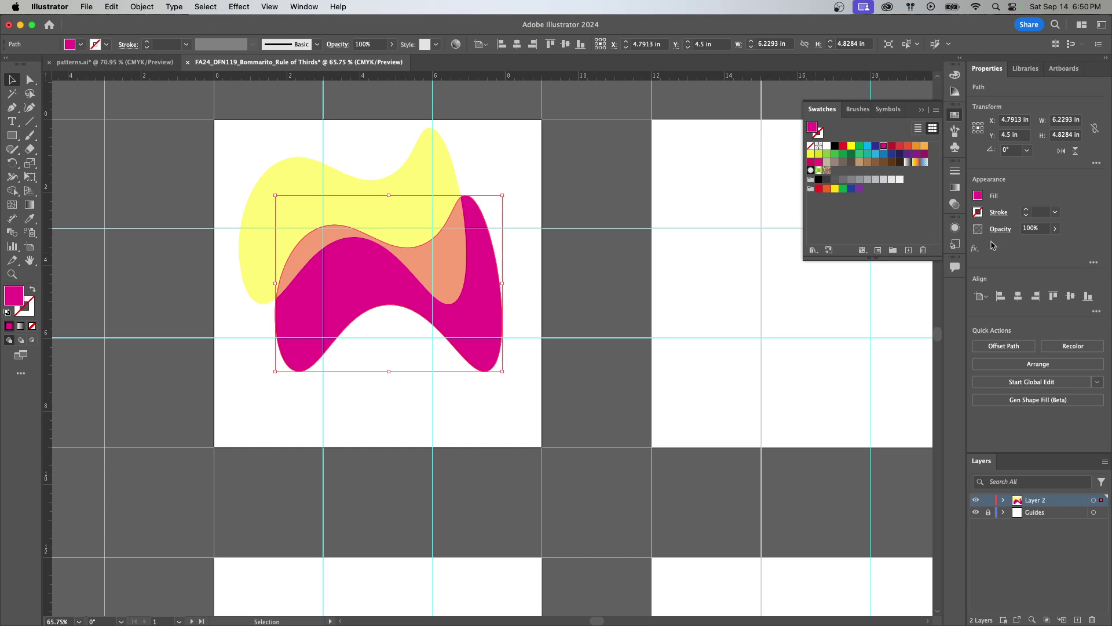
pyautogui.click(899, 145)
# Reposition the yellow shape to overlap more of the red one and set its opacity to 30%
pyautogui.moveTo(404, 173); pyautogui.dragTo(422, 198)
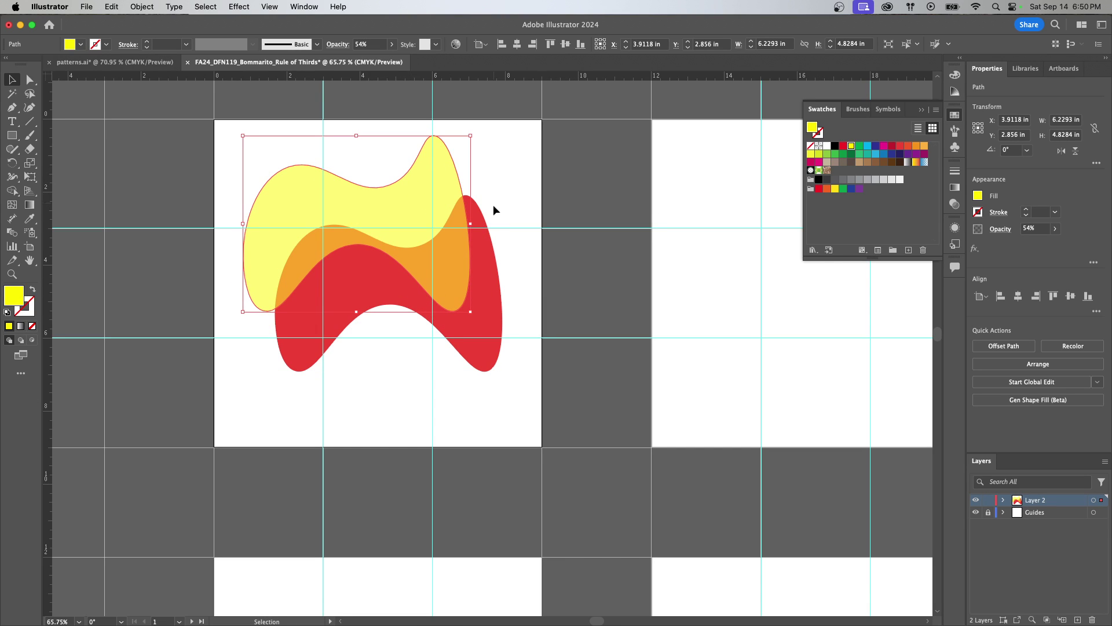
pyautogui.moveTo(406, 210); pyautogui.dragTo(430, 215)
pyautogui.click(1052, 229)
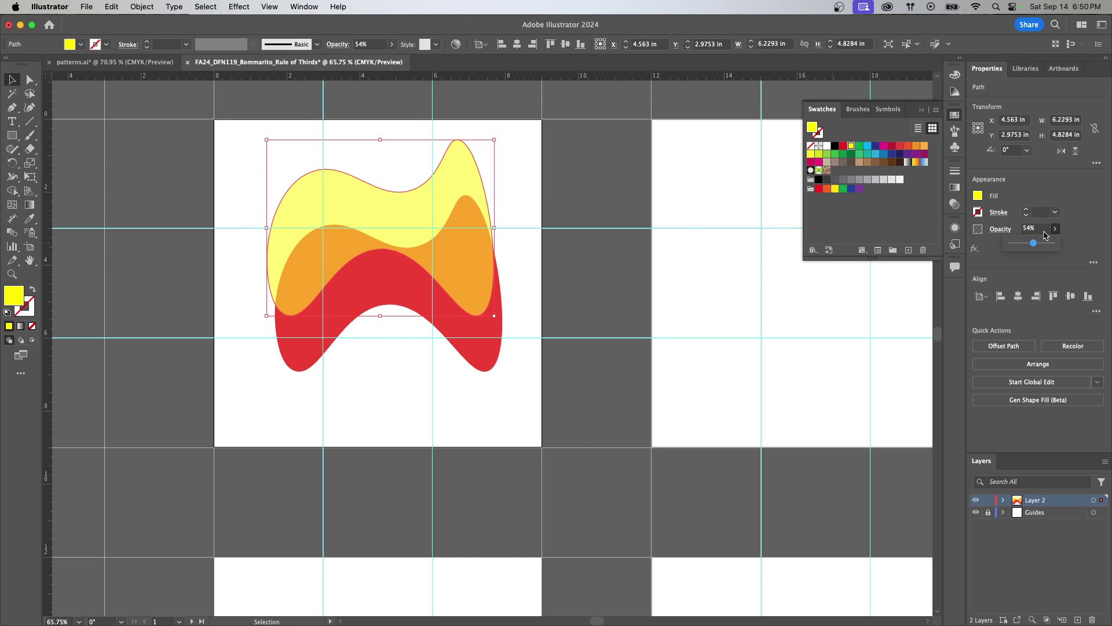
pyautogui.moveTo(1036, 251)
pyautogui.mouseDown()
pyautogui.moveTo(1009, 251)
pyautogui.moveTo(1021, 250)
pyautogui.mouseUp()
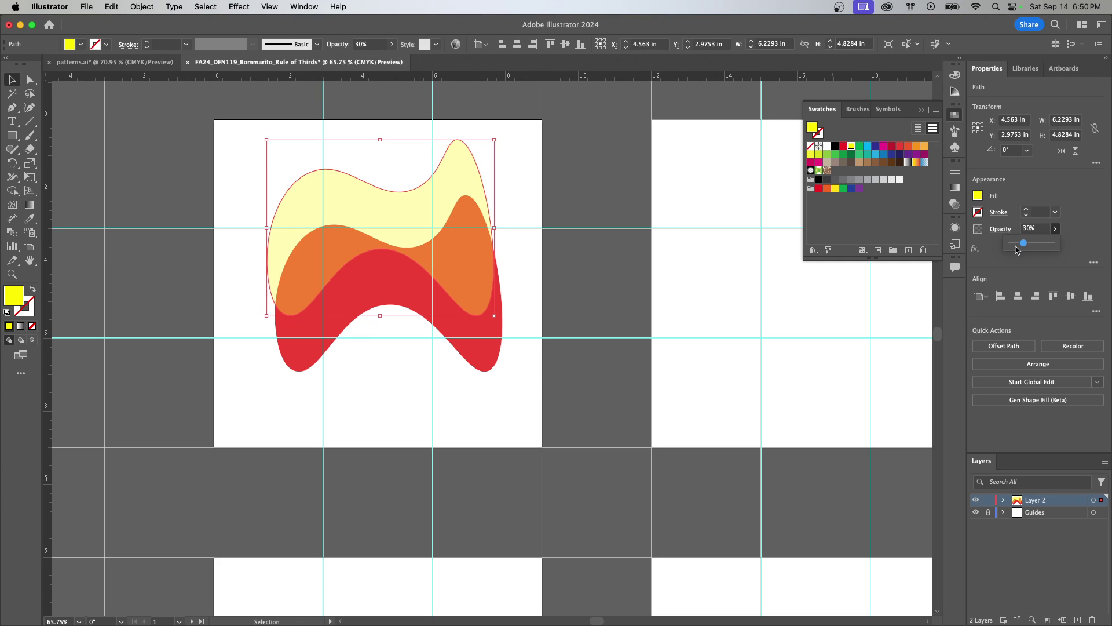
pyautogui.moveTo(371, 221); pyautogui.dragTo(437, 204)
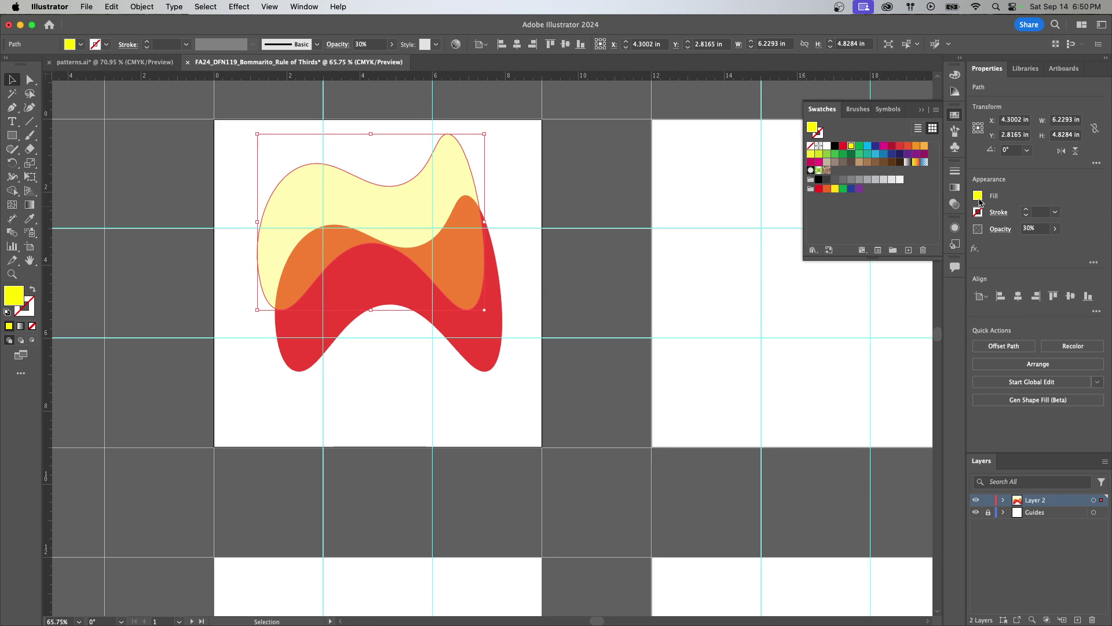
# Set the yellow shape's opacity to 98% and move it slightly down over the red shape
pyautogui.click(979, 196)
pyautogui.click(1054, 229)
pyautogui.moveTo(1036, 245); pyautogui.dragTo(1052, 243)
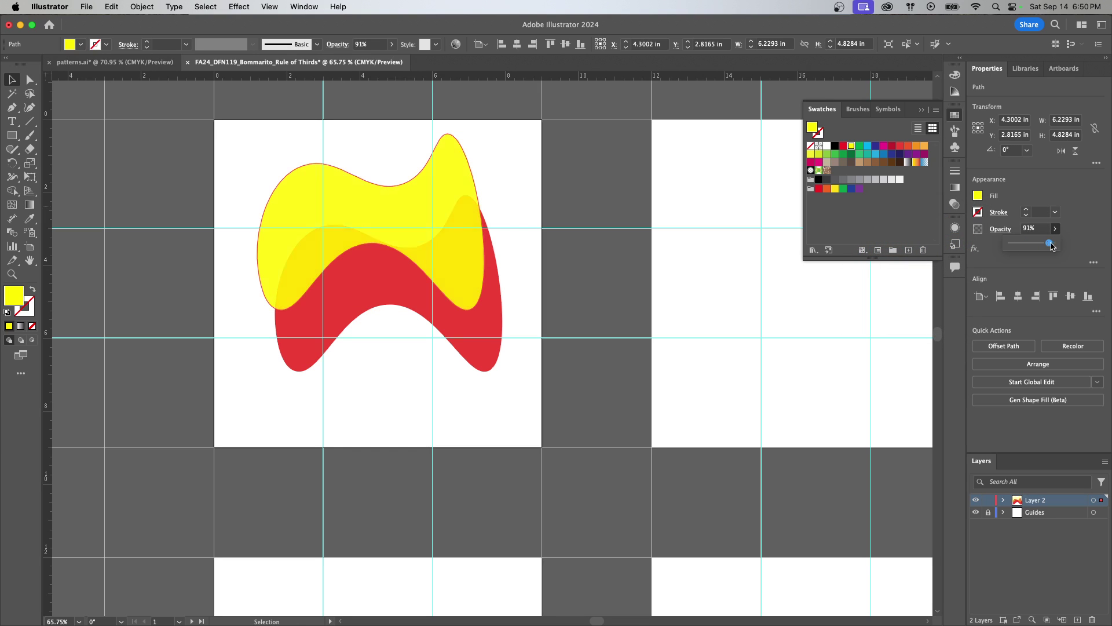
pyautogui.click(531, 203)
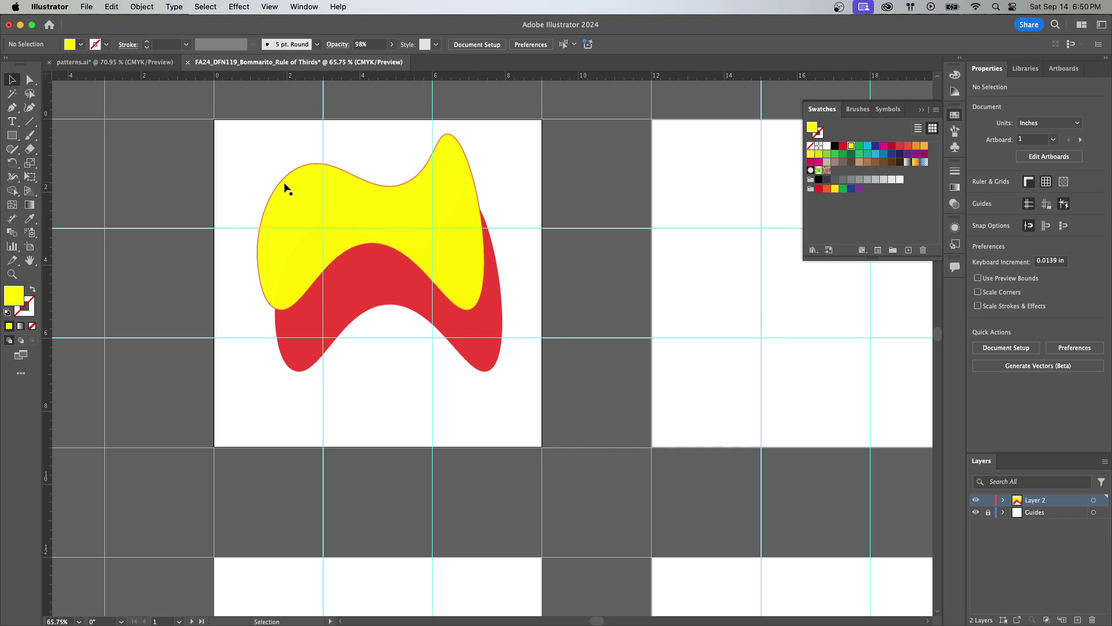
pyautogui.click(460, 212)
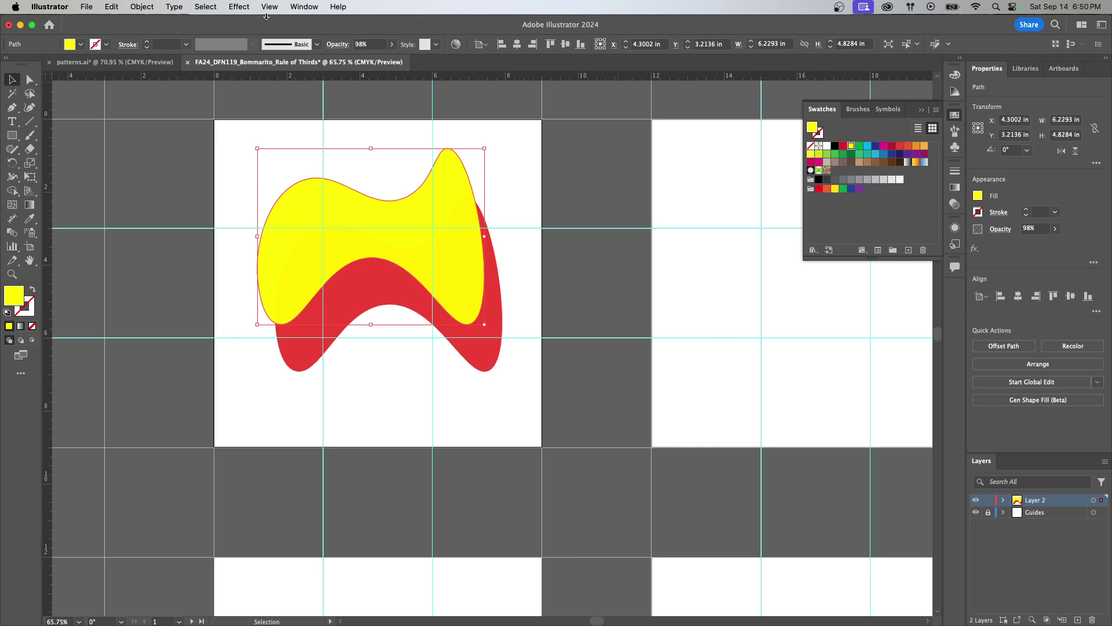
# Show the Transparency panel and dock it alongside Properties, Libraries and Artboards
pyautogui.click(293, 7)
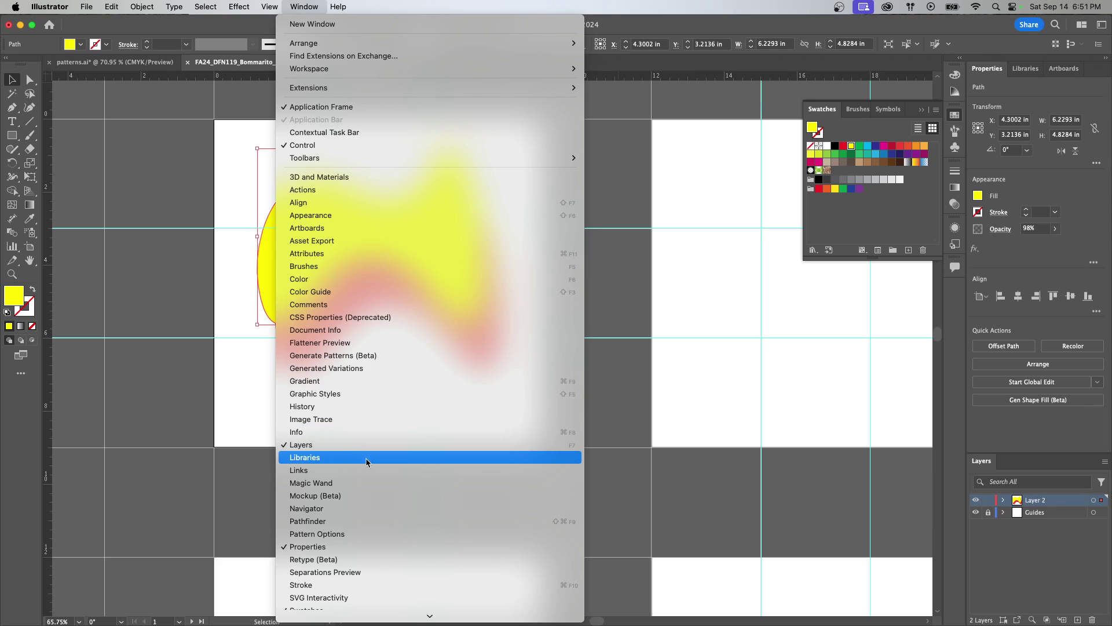
pyautogui.moveTo(367, 617)
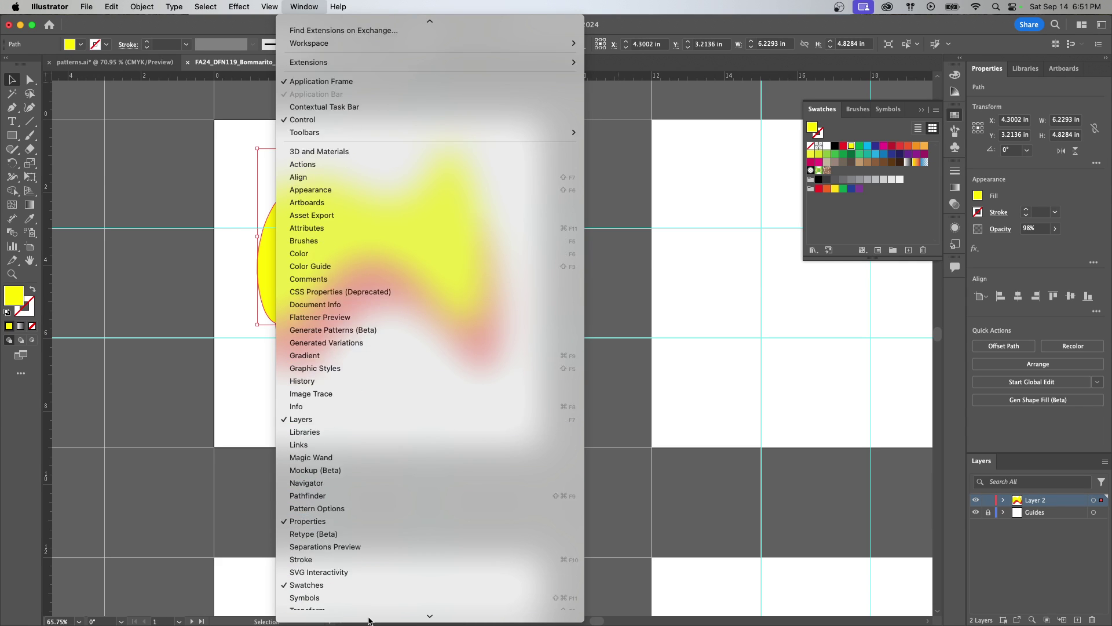
pyautogui.click(348, 564)
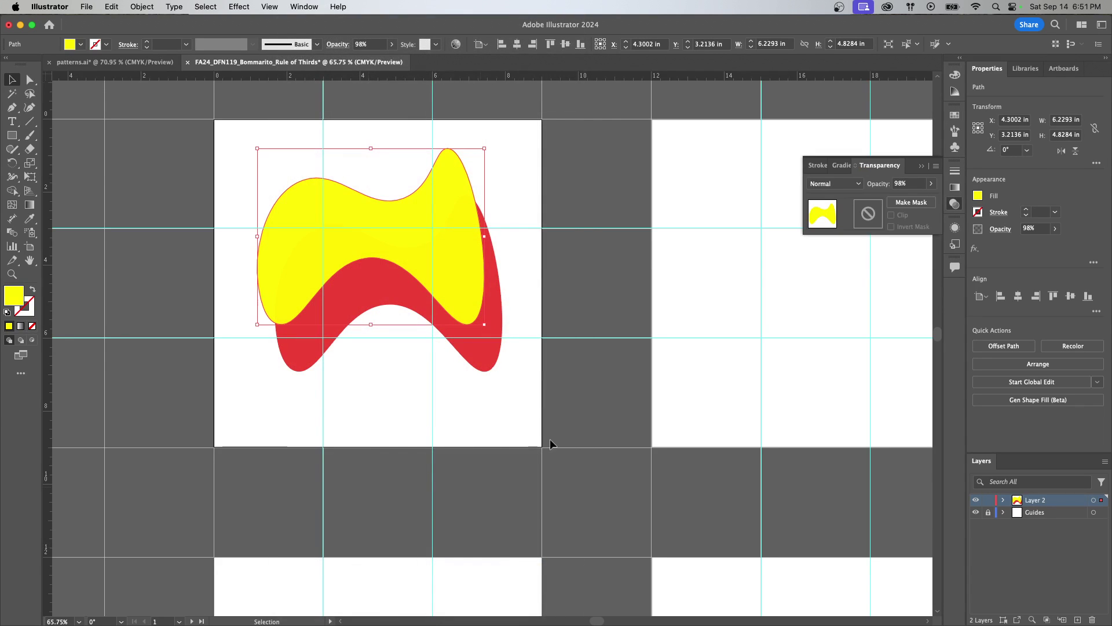
pyautogui.moveTo(879, 169)
pyautogui.mouseDown()
pyautogui.moveTo(1020, 185)
pyautogui.moveTo(1066, 70)
pyautogui.mouseUp()
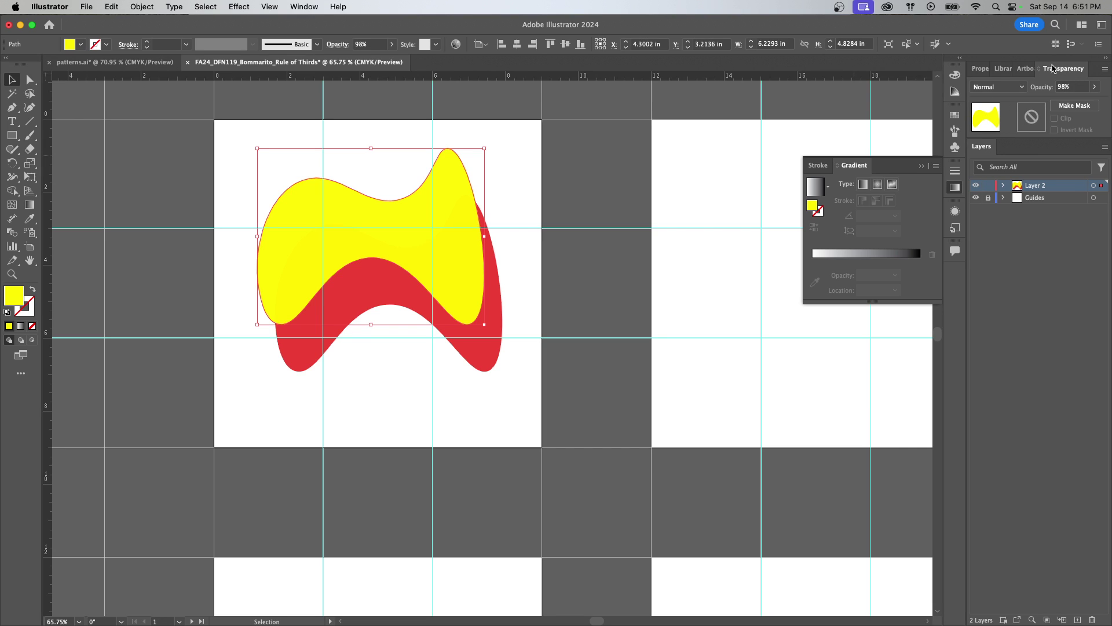
# Try the Darken and Multiply blend modes on the yellow shape and set its opacity to 100%
pyautogui.click(1022, 91)
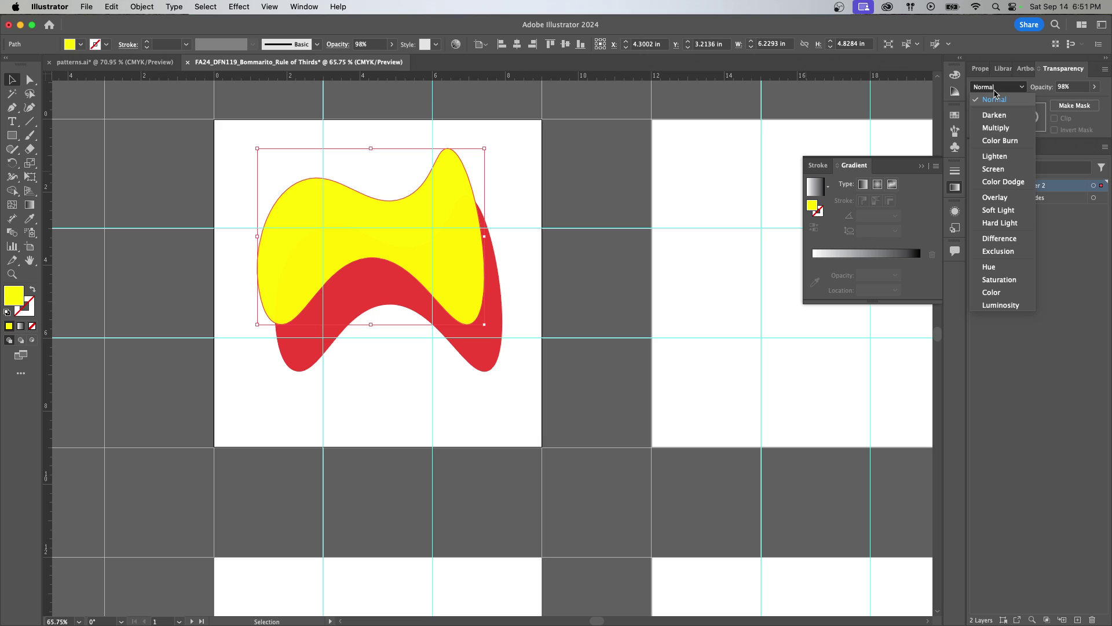
pyautogui.click(1004, 116)
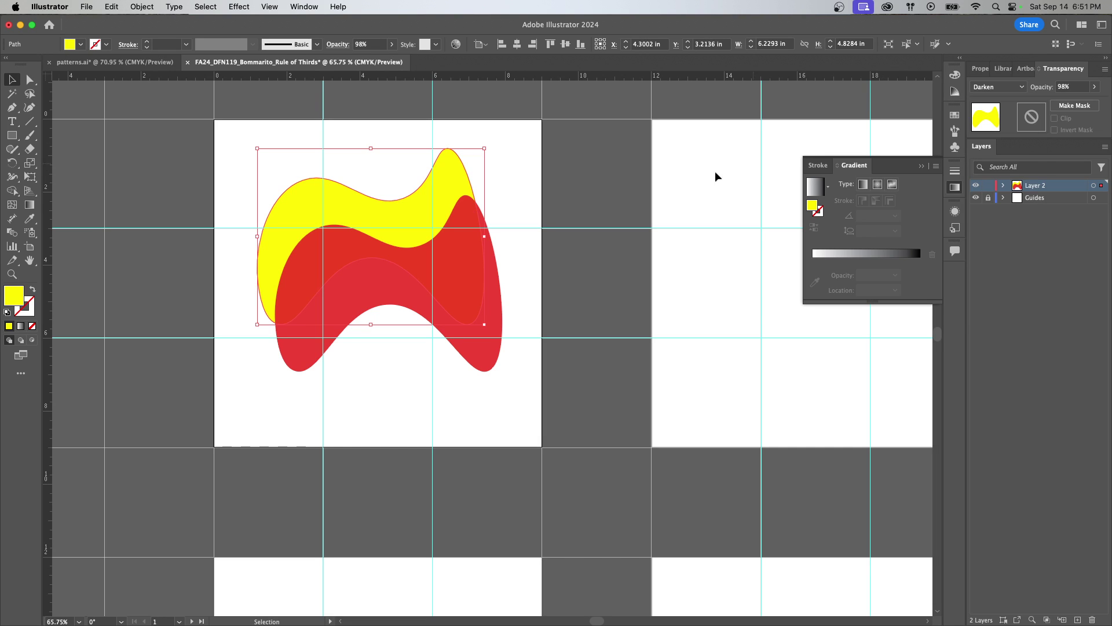
pyautogui.click(1020, 90)
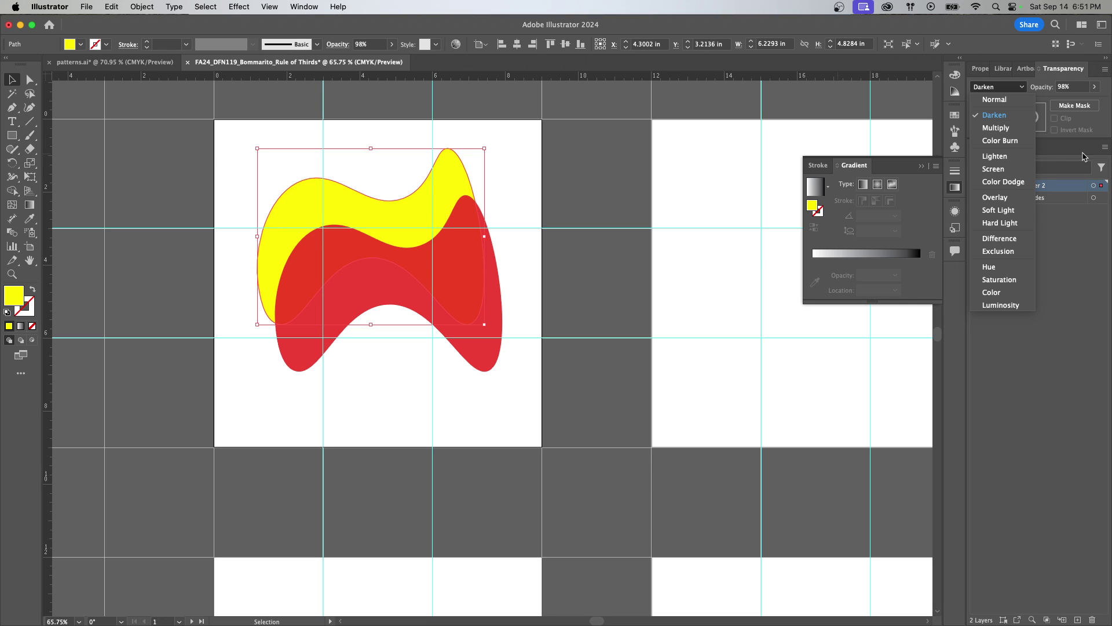
pyautogui.click(996, 128)
pyautogui.click(1094, 88)
pyautogui.moveTo(1092, 101); pyautogui.dragTo(1097, 101)
# Switch the yellow shape's blend mode to Darken and back to Multiply, and move the shape slightly up over the red one
pyautogui.click(1003, 88)
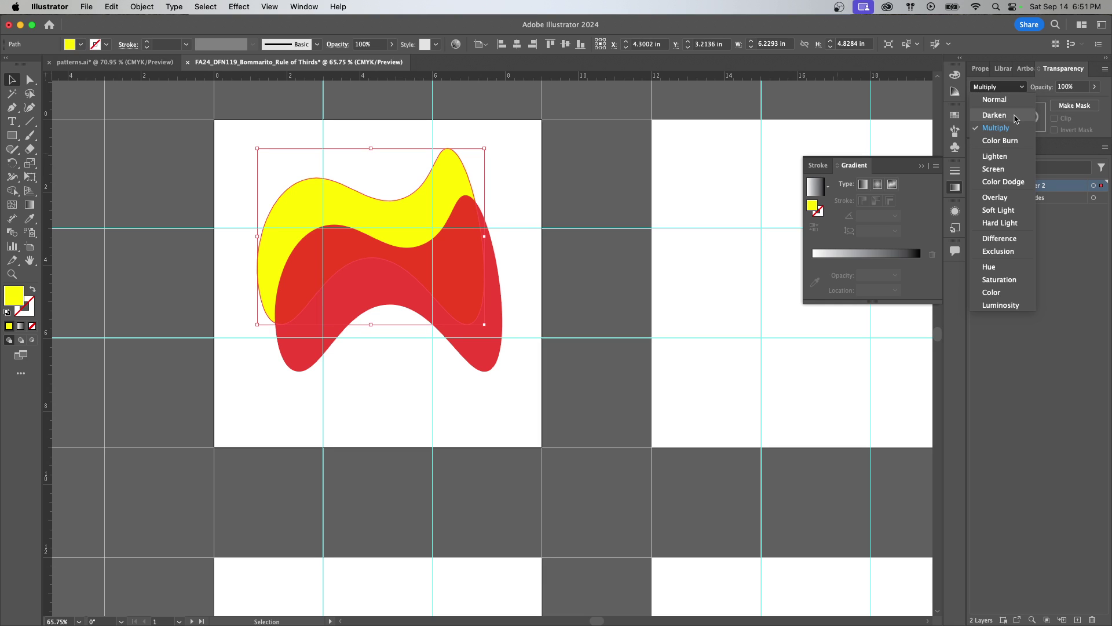
pyautogui.click(1007, 116)
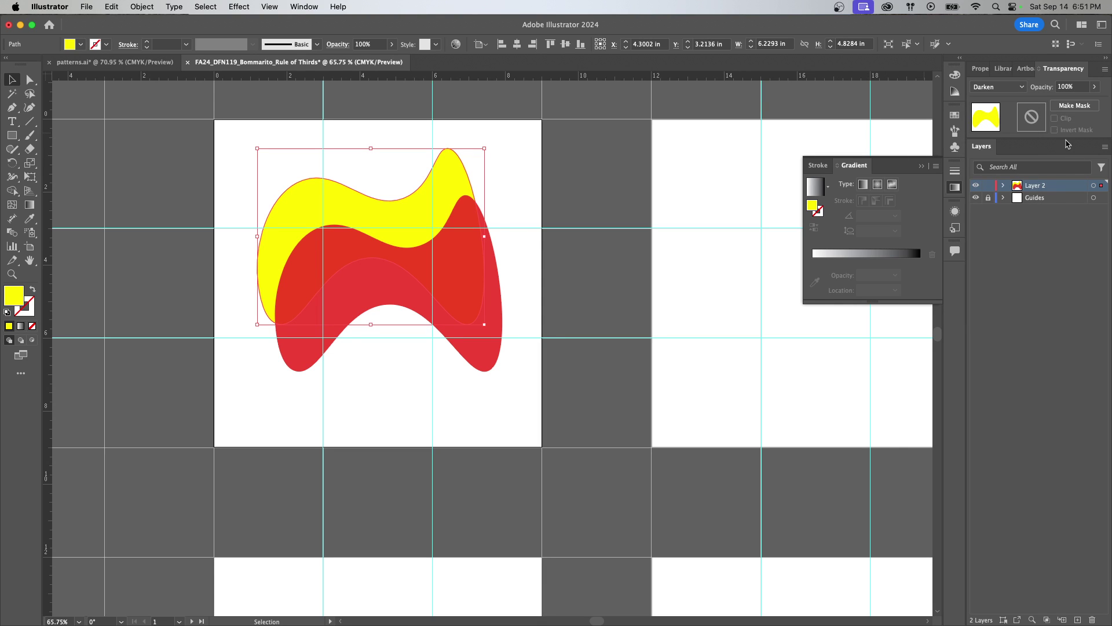
pyautogui.click(1011, 88)
pyautogui.click(1006, 127)
pyautogui.moveTo(414, 206); pyautogui.dragTo(374, 199)
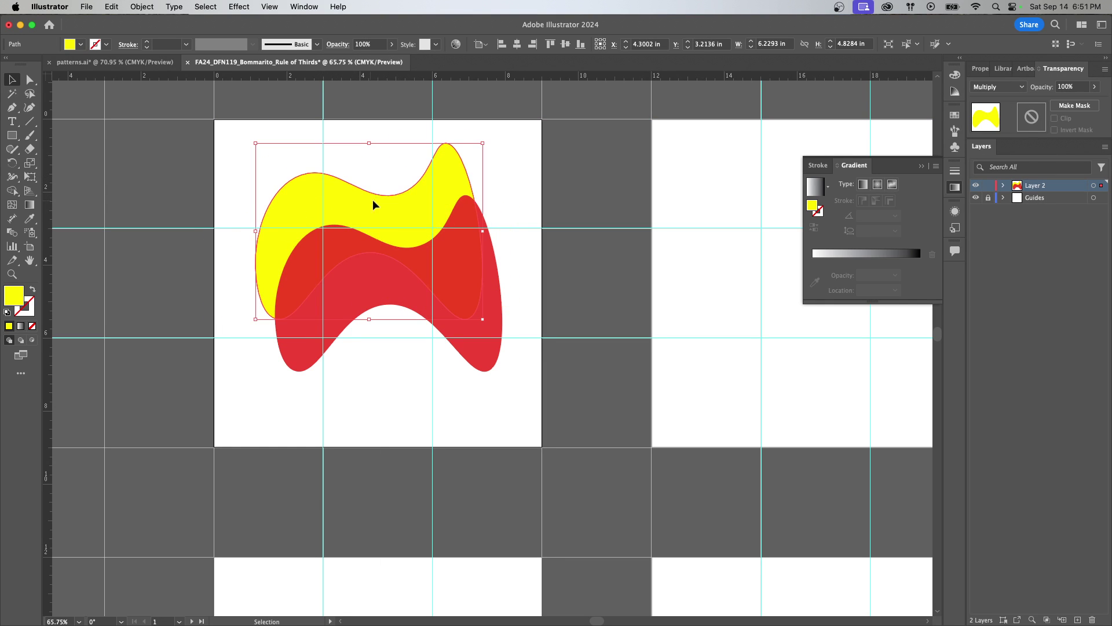
# Try the Color Burn, Lighten, Color Dodge and Screen blend modes on the yellow shape
pyautogui.click(983, 98)
pyautogui.click(1002, 145)
pyautogui.click(1005, 88)
pyautogui.click(1010, 163)
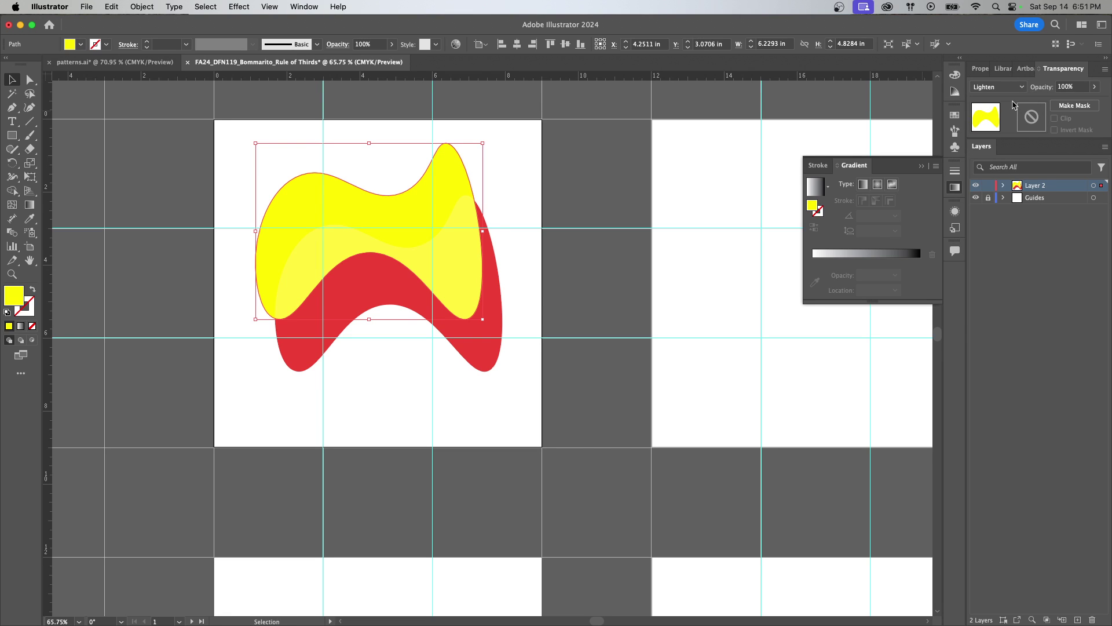
pyautogui.click(1012, 88)
pyautogui.click(1004, 180)
pyautogui.click(1014, 88)
pyautogui.click(999, 169)
# Fill the red shape with the blue-to-white gradient swatch and move it slightly up and to the left
pyautogui.click(448, 361)
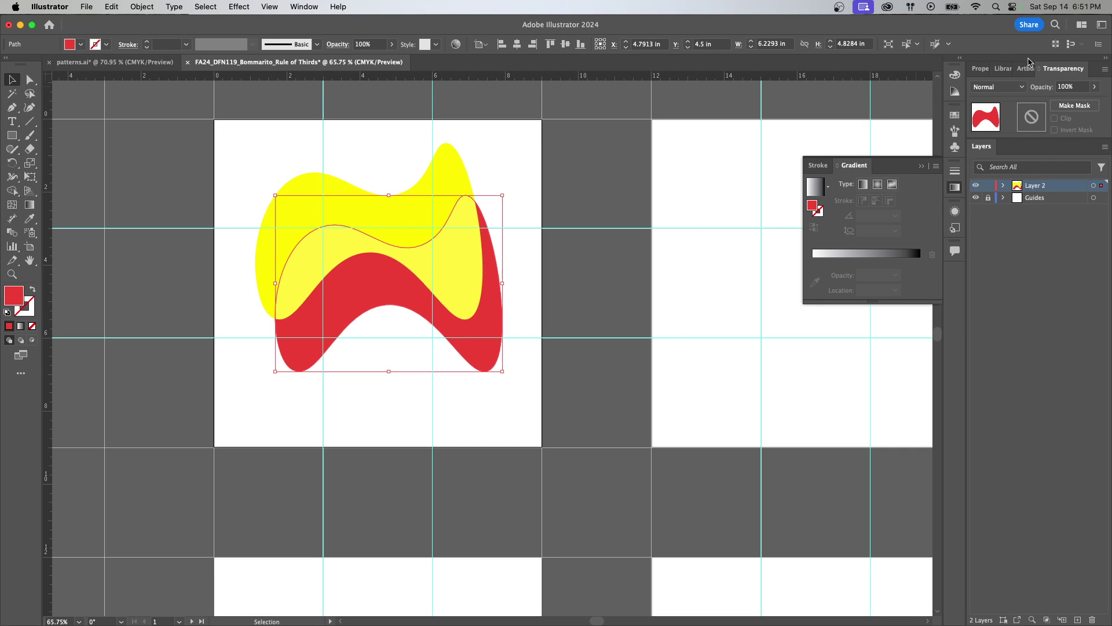
pyautogui.click(980, 68)
pyautogui.click(978, 197)
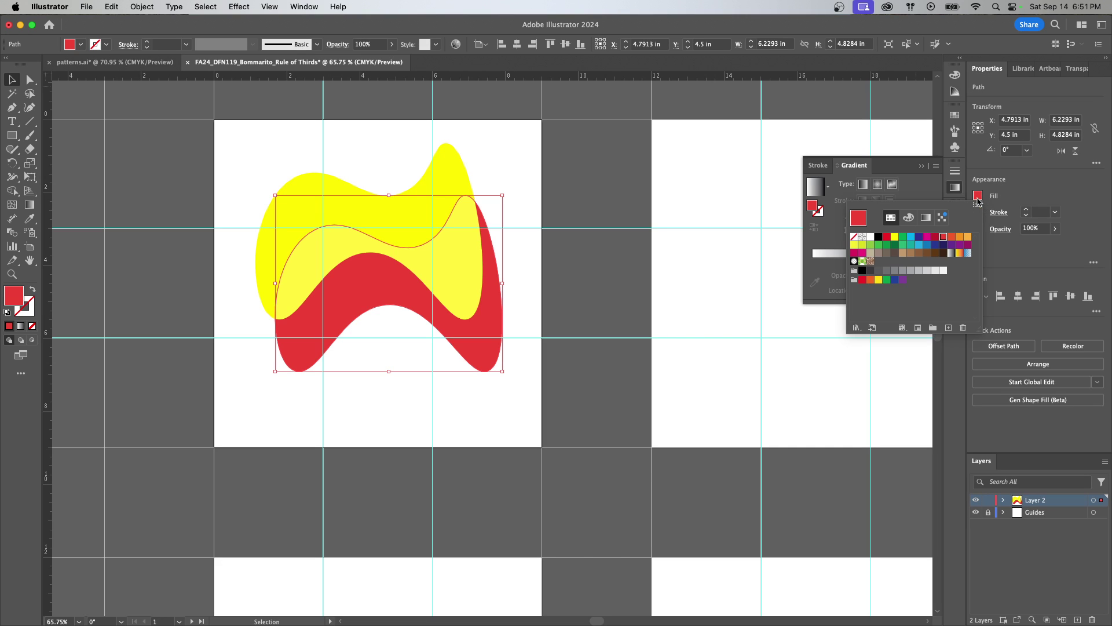
pyautogui.click(967, 255)
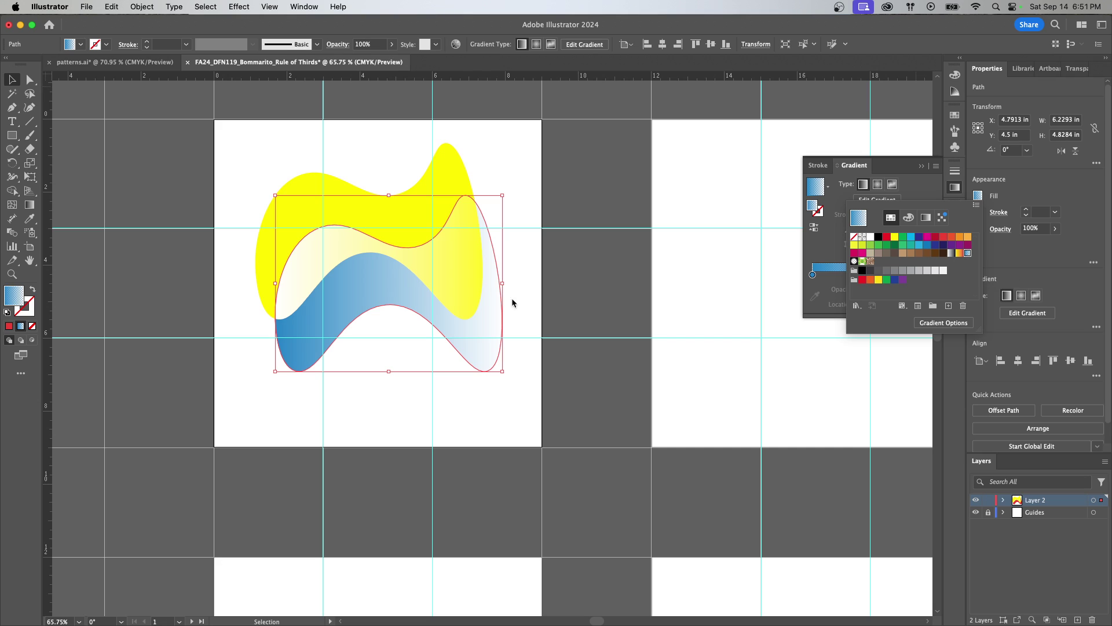
pyautogui.click(532, 405)
pyautogui.moveTo(381, 290)
pyautogui.mouseDown()
pyautogui.moveTo(354, 281)
pyautogui.moveTo(373, 280)
pyautogui.mouseUp()
# Set the yellow shape's blend mode to Overlay and move the shape down to cover more of the gradient shape
pyautogui.click(1077, 68)
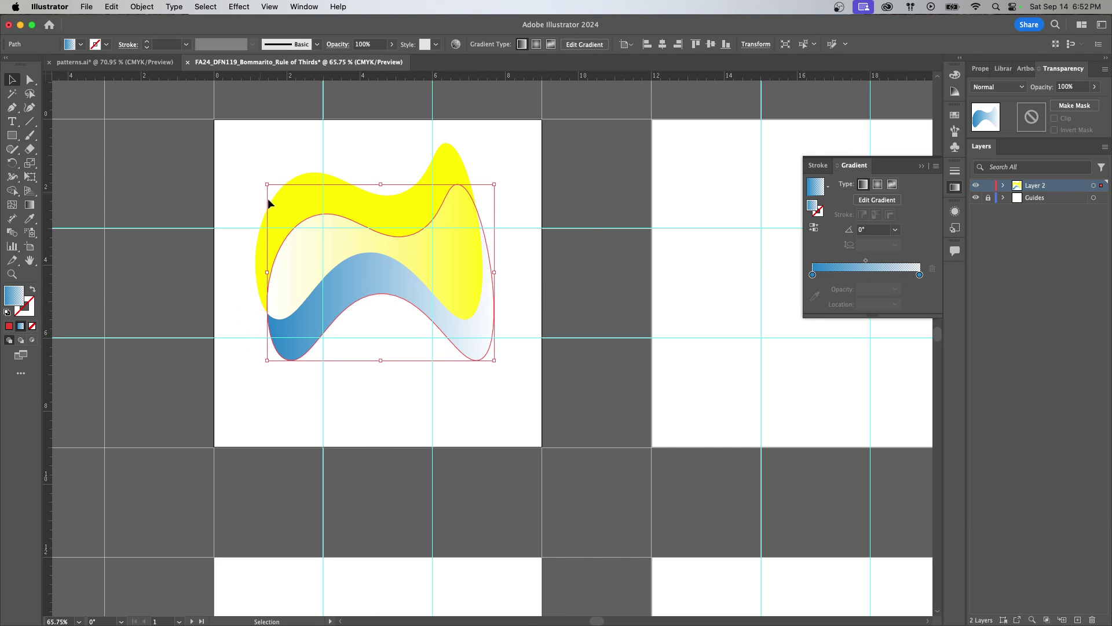
pyautogui.click(266, 200)
pyautogui.click(996, 87)
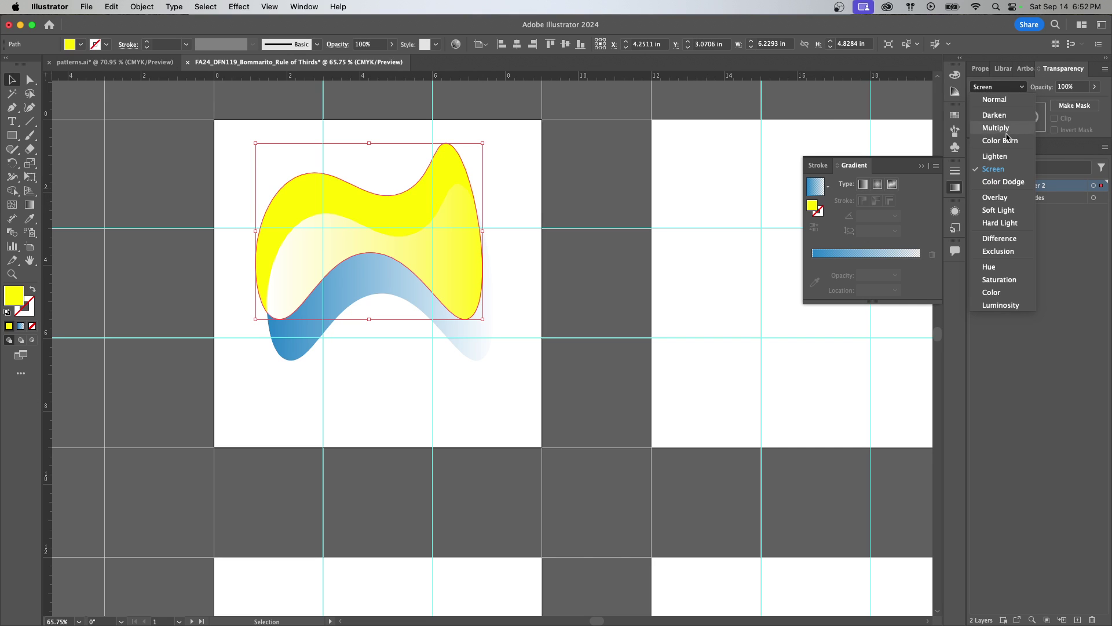
pyautogui.click(997, 204)
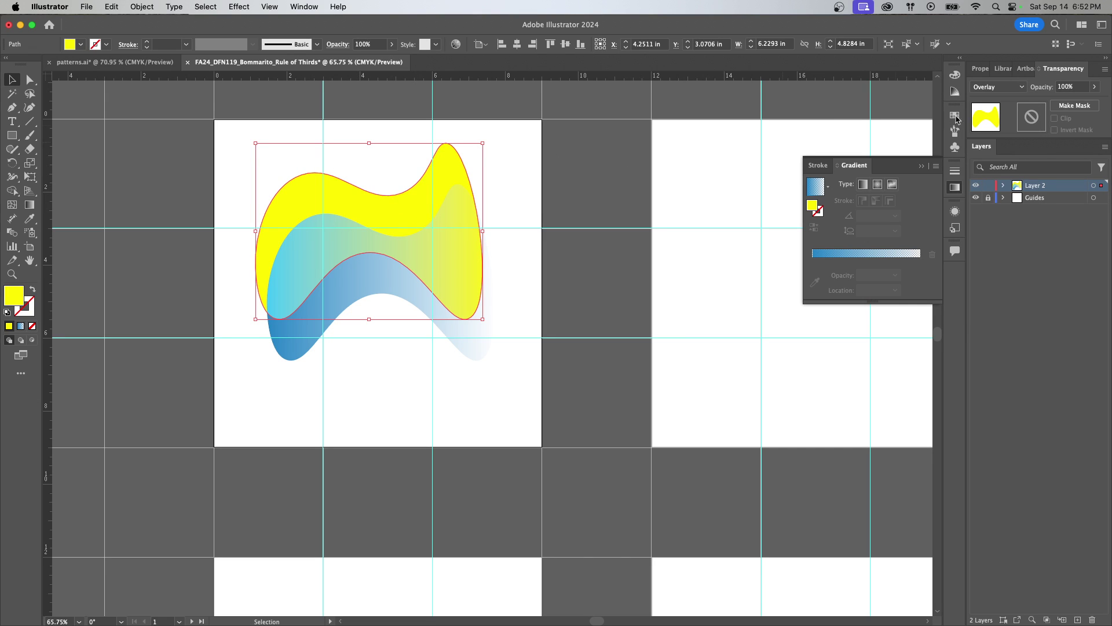
pyautogui.moveTo(339, 199); pyautogui.dragTo(372, 223)
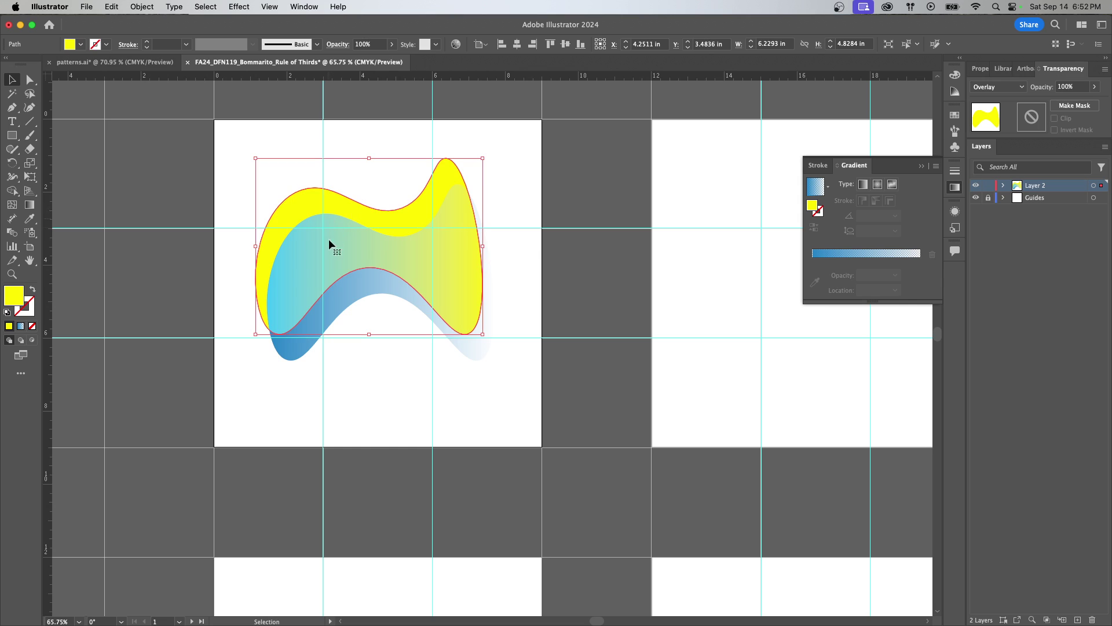
pyautogui.moveTo(464, 245)
pyautogui.mouseDown()
pyautogui.moveTo(446, 154)
pyautogui.moveTo(328, 174)
pyautogui.moveTo(413, 209)
pyautogui.moveTo(420, 264)
pyautogui.moveTo(397, 370)
pyautogui.moveTo(444, 244)
pyautogui.mouseUp()
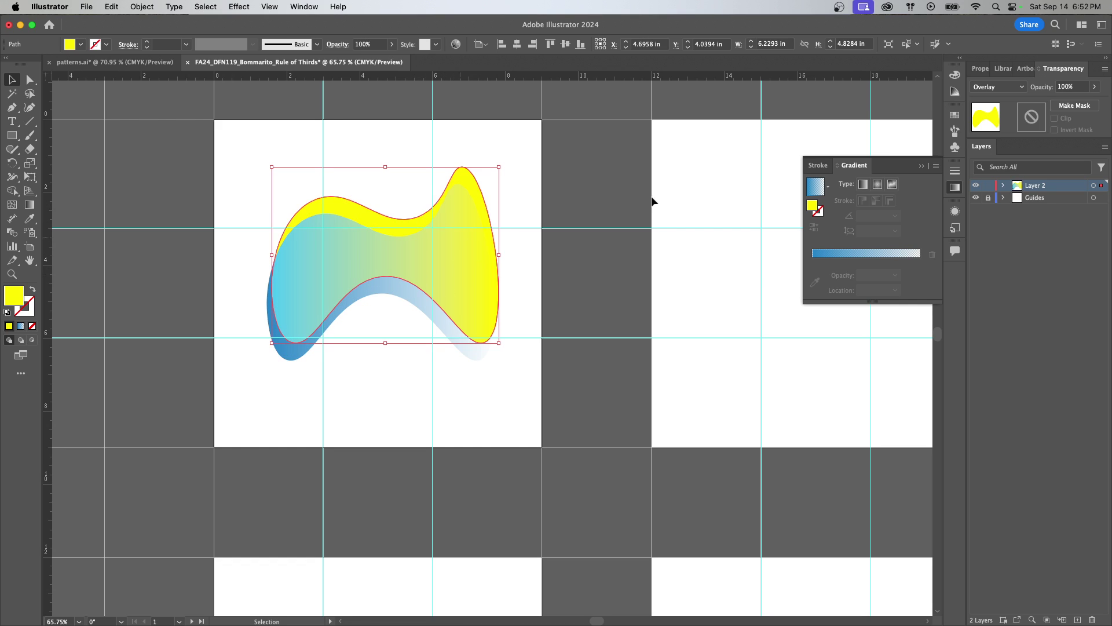
# Try the Soft Light, Hard Light and Difference blend modes on the yellow shape and move it up and to the left
pyautogui.click(996, 86)
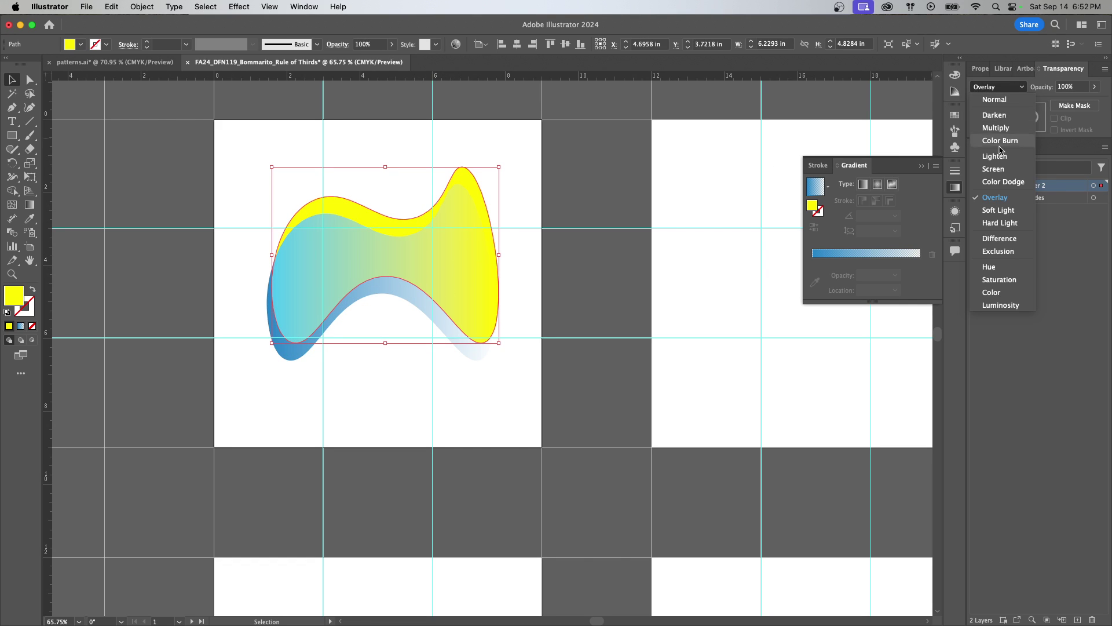
pyautogui.click(993, 214)
pyautogui.click(1007, 88)
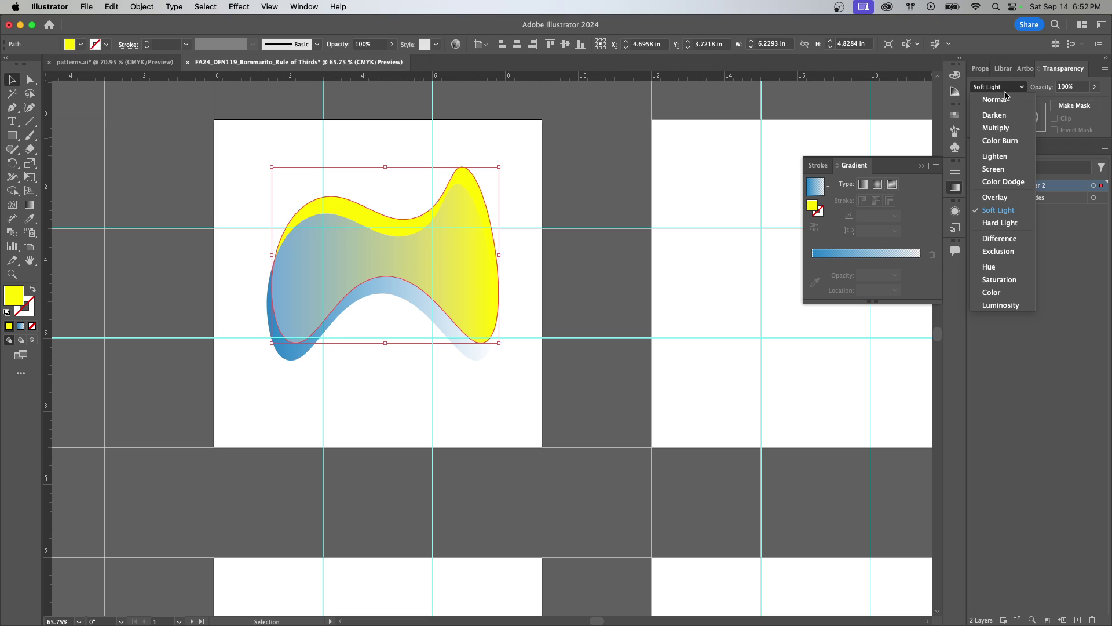
pyautogui.click(1009, 228)
pyautogui.click(1007, 88)
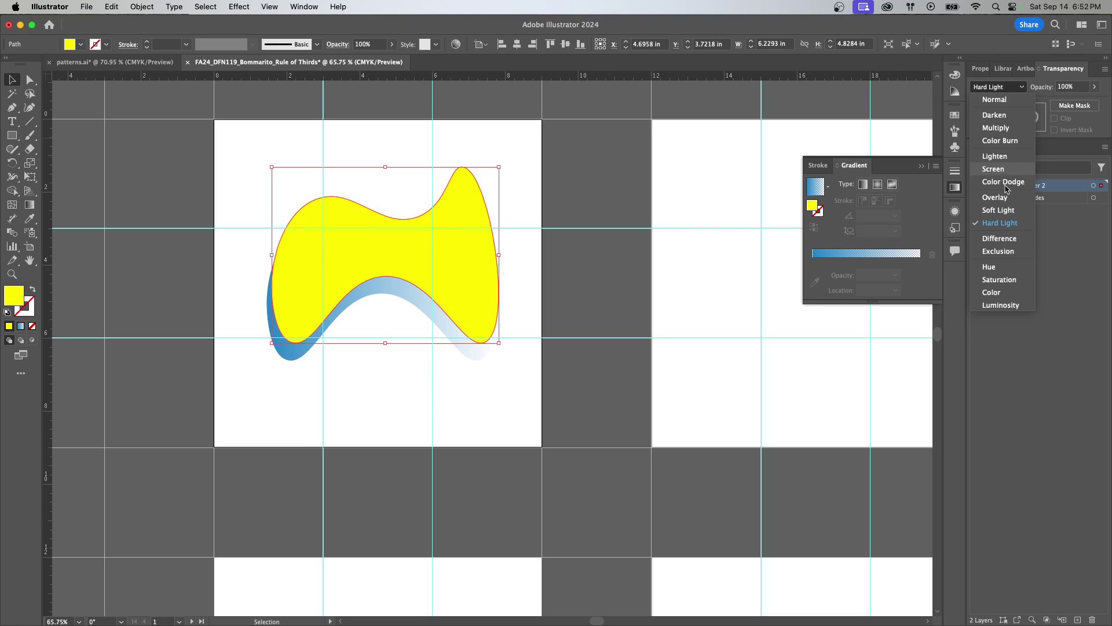
pyautogui.click(1005, 225)
pyautogui.moveTo(371, 229); pyautogui.dragTo(354, 209)
# Try the Exclusion and Hue blend modes on the yellow shape and shift its overlap with the gradient shape
pyautogui.click(996, 87)
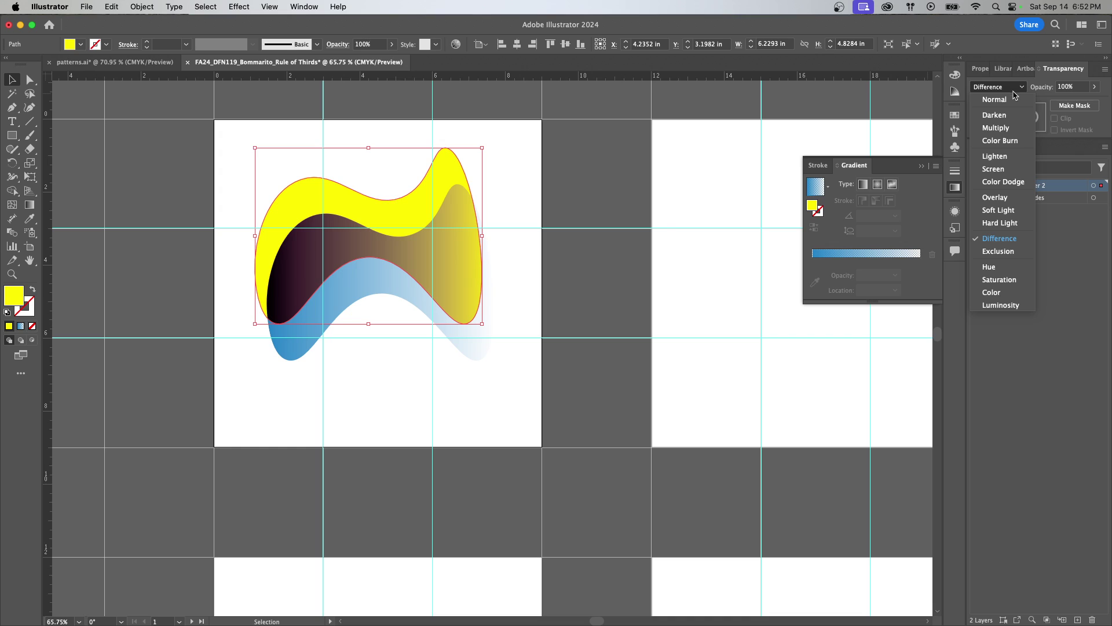
pyautogui.click(998, 252)
pyautogui.click(996, 86)
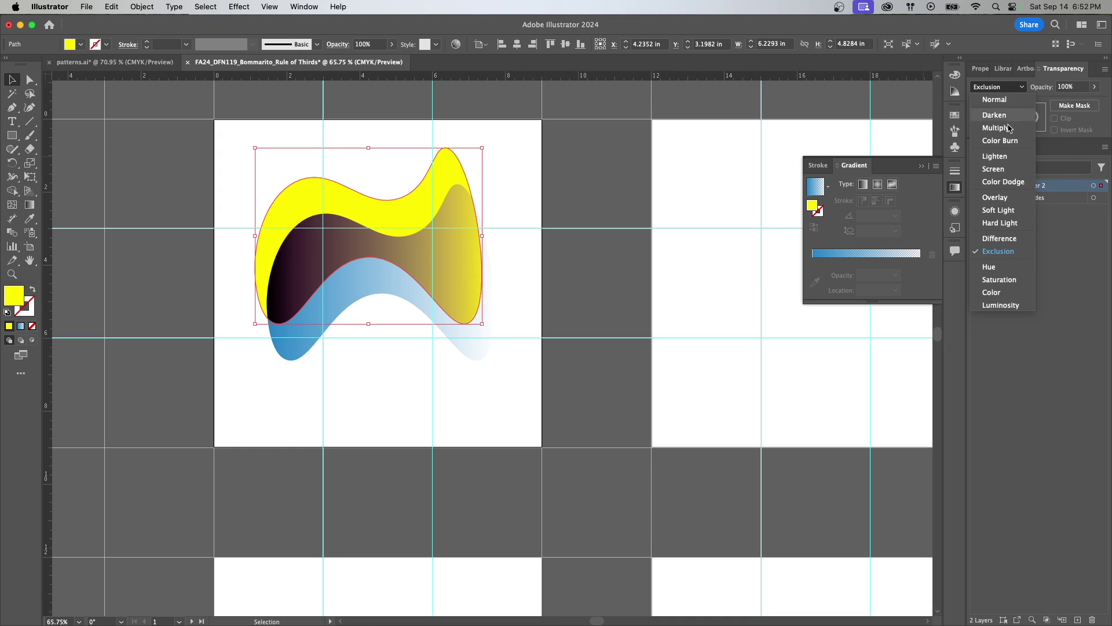
pyautogui.click(989, 268)
pyautogui.moveTo(343, 187); pyautogui.dragTo(376, 203)
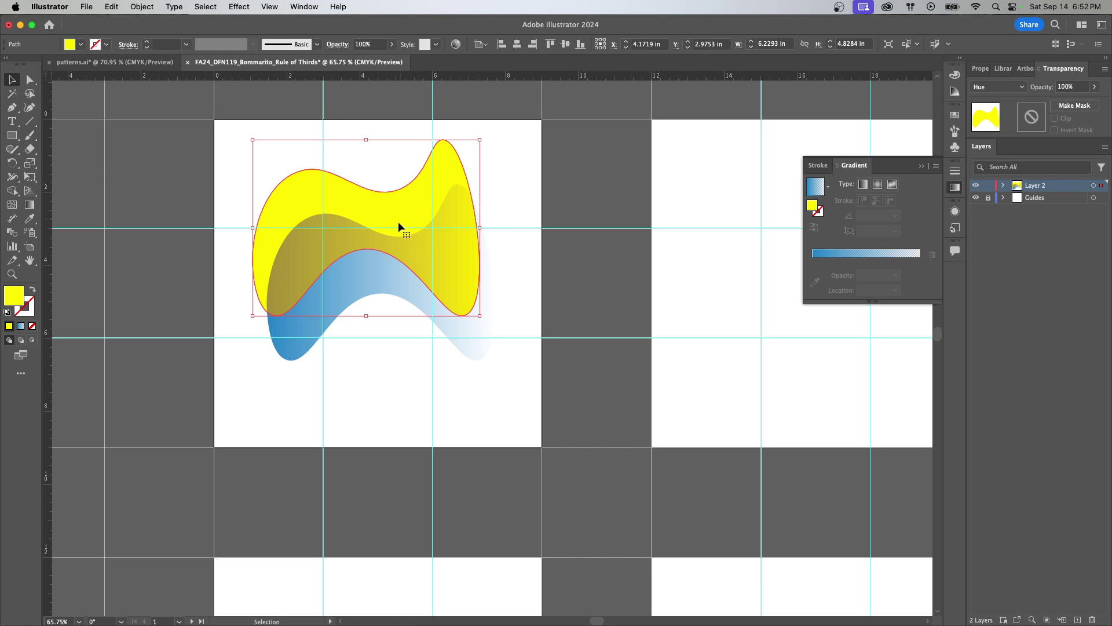
# Try the Saturation and Color blend modes on the yellow shape and nudge it down and to the right
pyautogui.click(1021, 87)
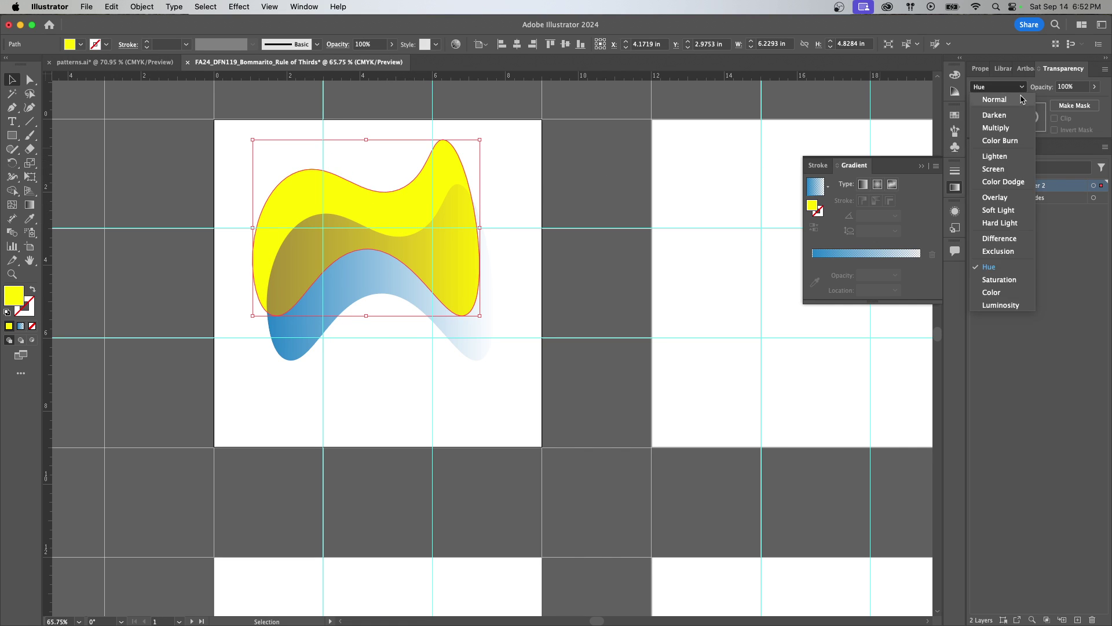
pyautogui.click(1011, 281)
pyautogui.click(999, 87)
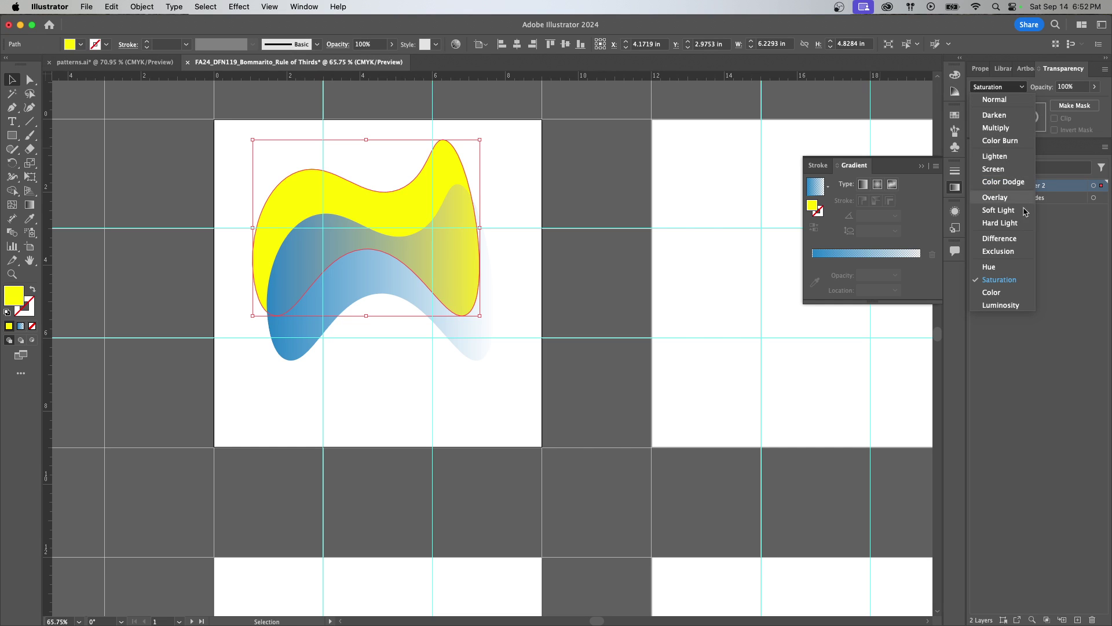
pyautogui.click(1005, 299)
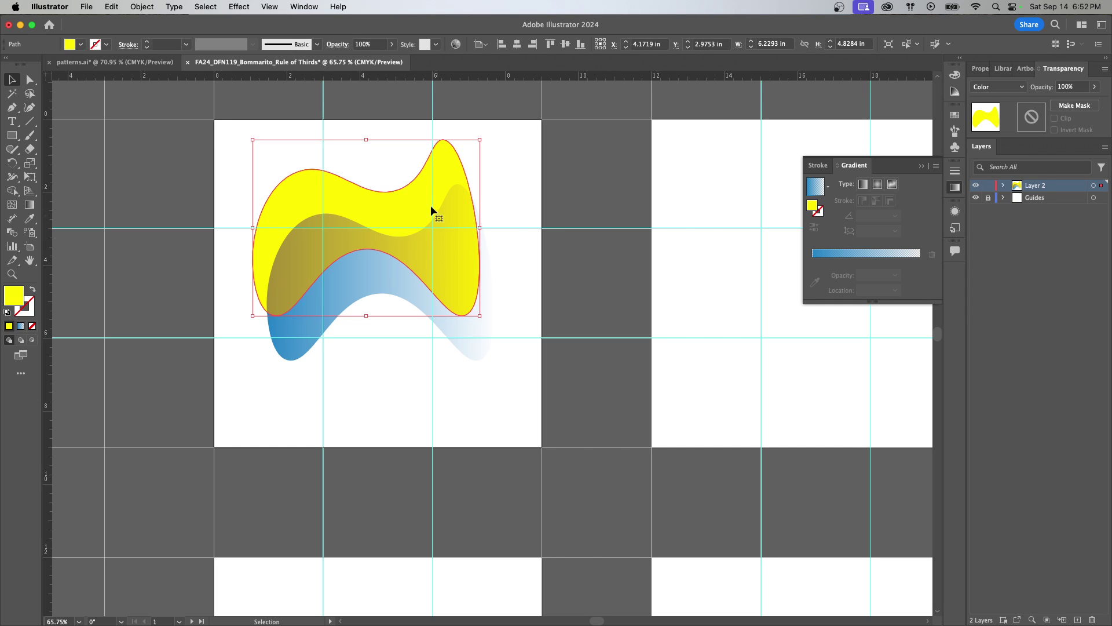
pyautogui.moveTo(431, 209); pyautogui.dragTo(438, 216)
# Try the Luminosity blend mode on the yellow shape and reset it to Normal
pyautogui.click(999, 87)
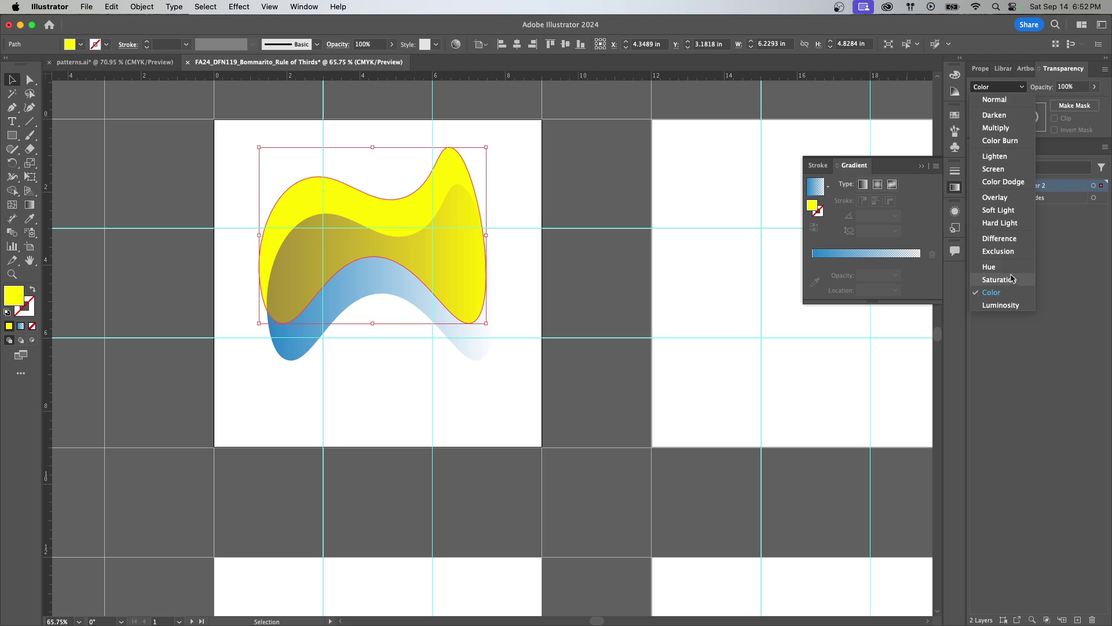
pyautogui.click(1011, 305)
pyautogui.click(997, 87)
pyautogui.click(994, 100)
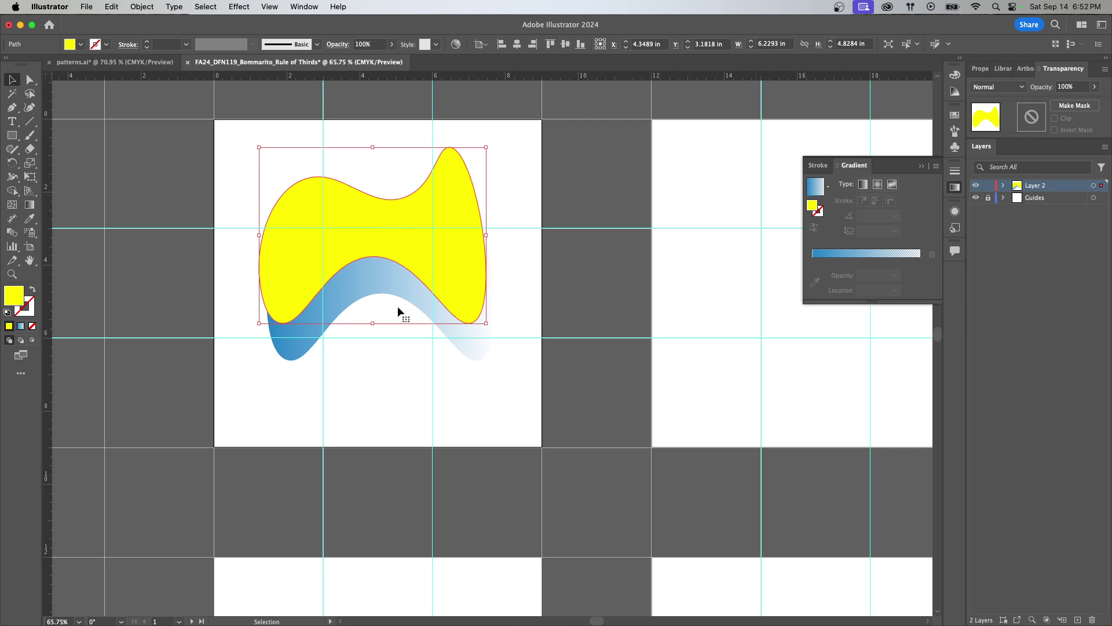
# Move the yellow and gradient shapes lower on the first artboard, keeping the yellow one partly over the gradient one
pyautogui.moveTo(384, 207); pyautogui.dragTo(378, 173)
pyautogui.moveTo(392, 265); pyautogui.dragTo(404, 313)
pyautogui.moveTo(408, 201); pyautogui.dragTo(422, 256)
# Set the yellow shape's blend mode to Color and nudge both shapes slightly left to adjust their overlap
pyautogui.click(998, 87)
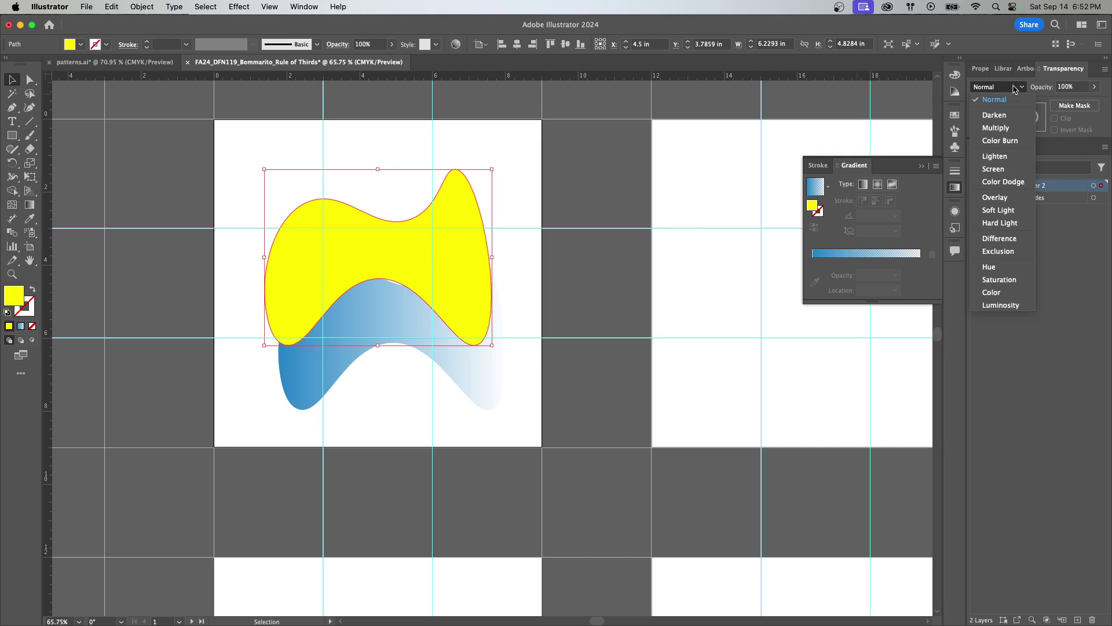
pyautogui.click(992, 292)
pyautogui.moveTo(359, 250)
pyautogui.mouseDown()
pyautogui.moveTo(361, 276)
pyautogui.moveTo(377, 248)
pyautogui.mouseUp()
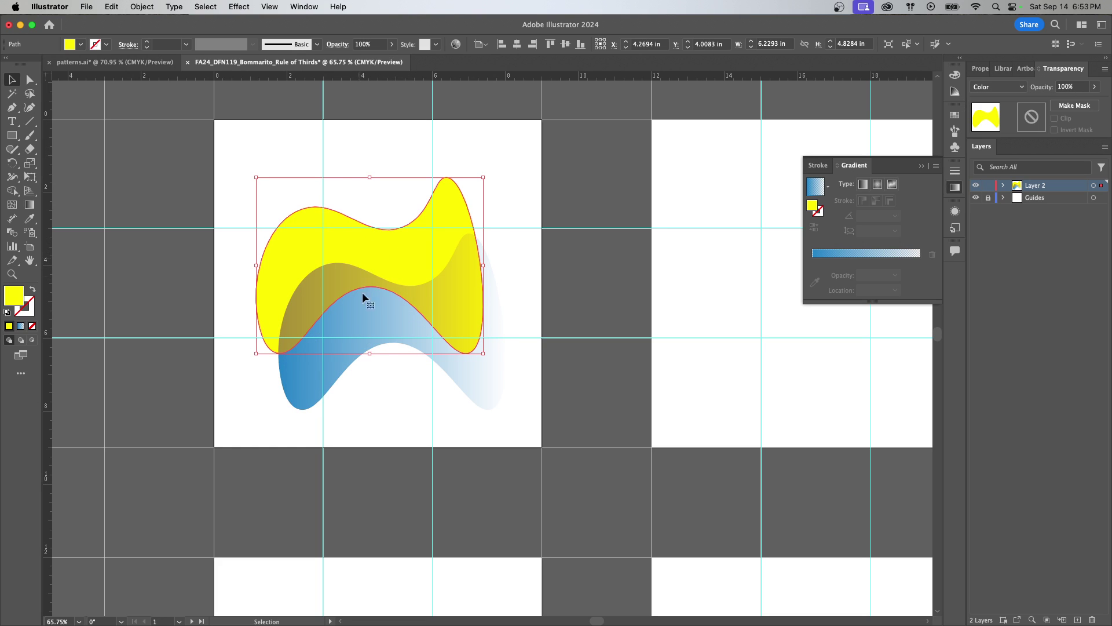
pyautogui.click(384, 330)
pyautogui.moveTo(367, 328); pyautogui.dragTo(355, 323)
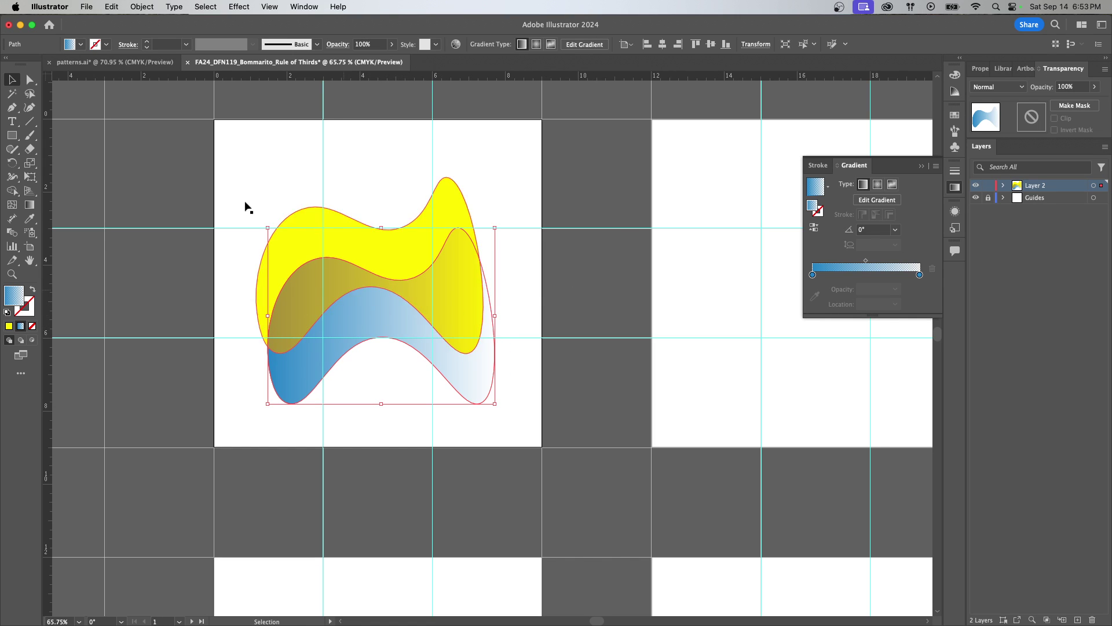
# Place Textile Design.jpg from the Rule of Thirds Reference folder at about 4.48 by 5.65 in, across the first artboard's right edge
pyautogui.click(86, 7)
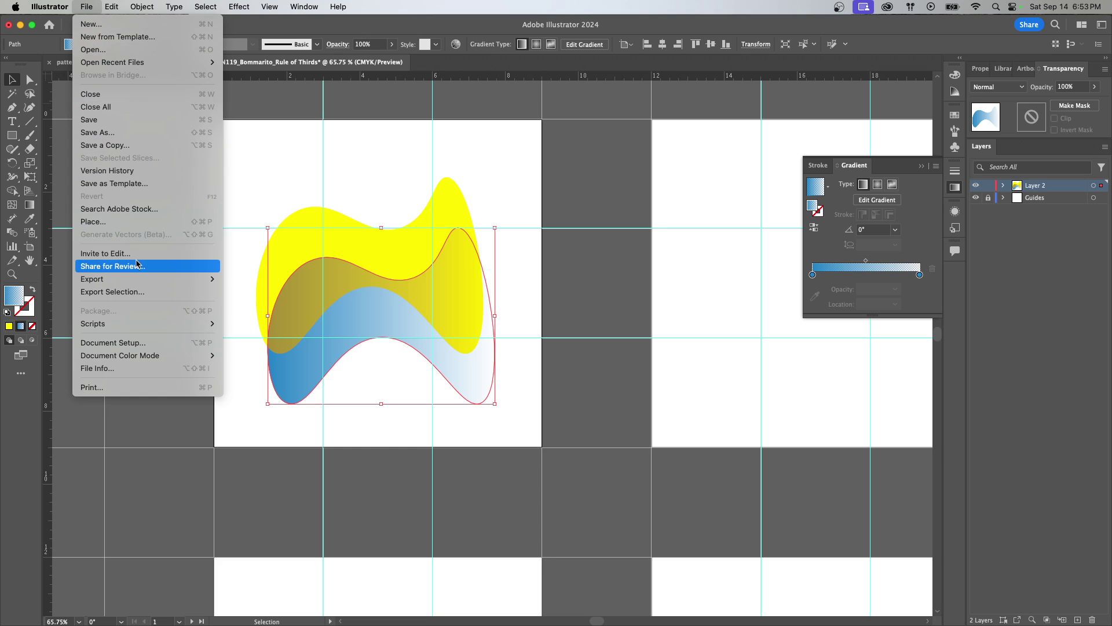
pyautogui.click(351, 230)
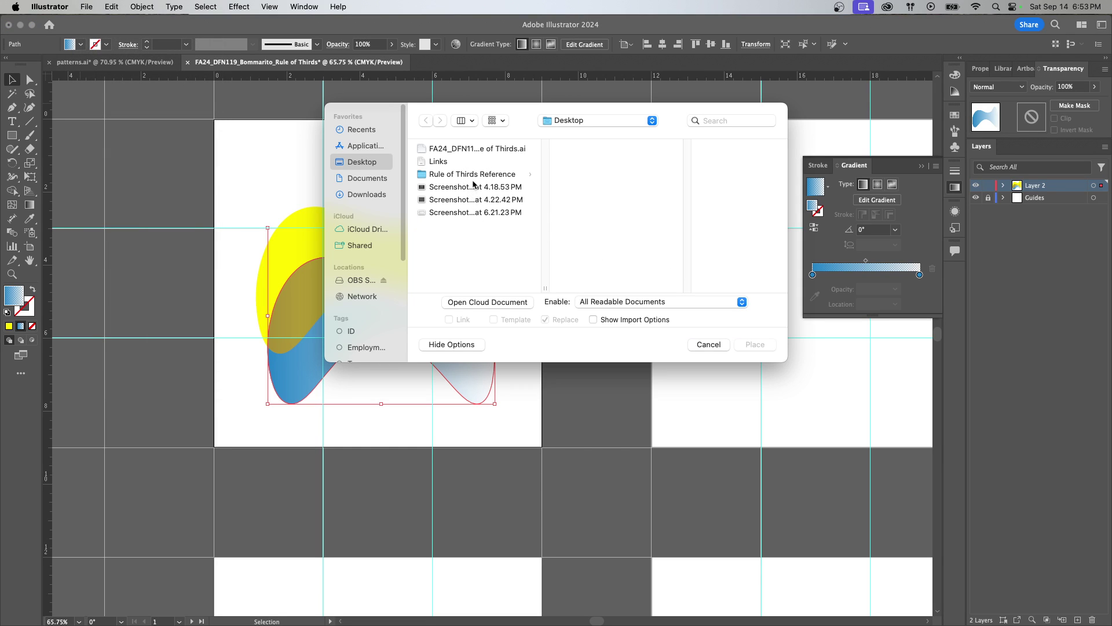
pyautogui.click(458, 173)
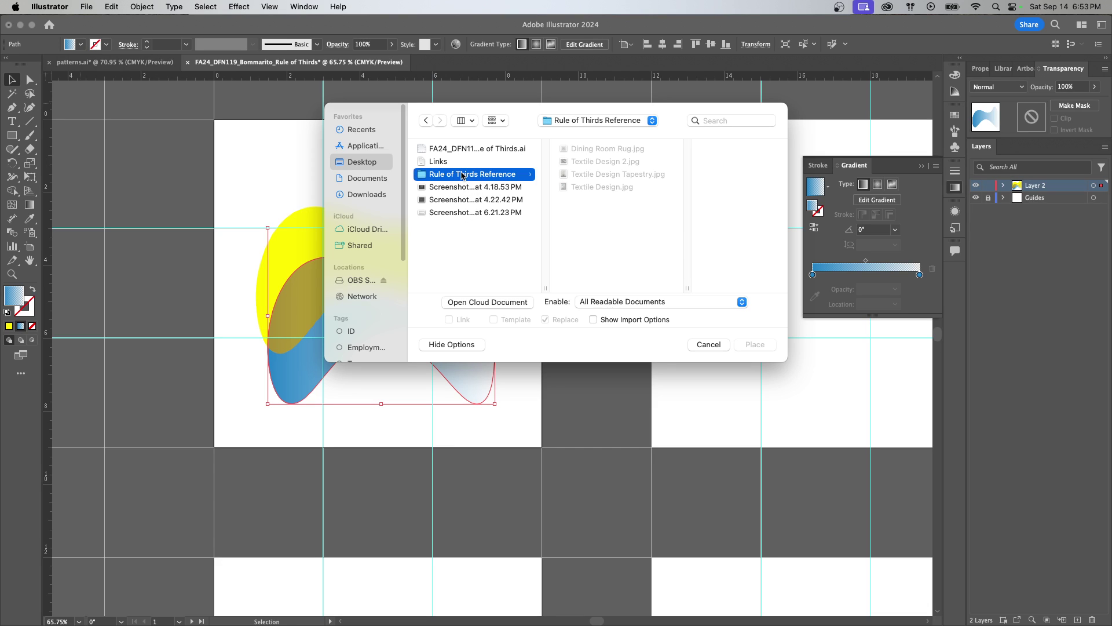
pyautogui.click(606, 186)
pyautogui.click(755, 344)
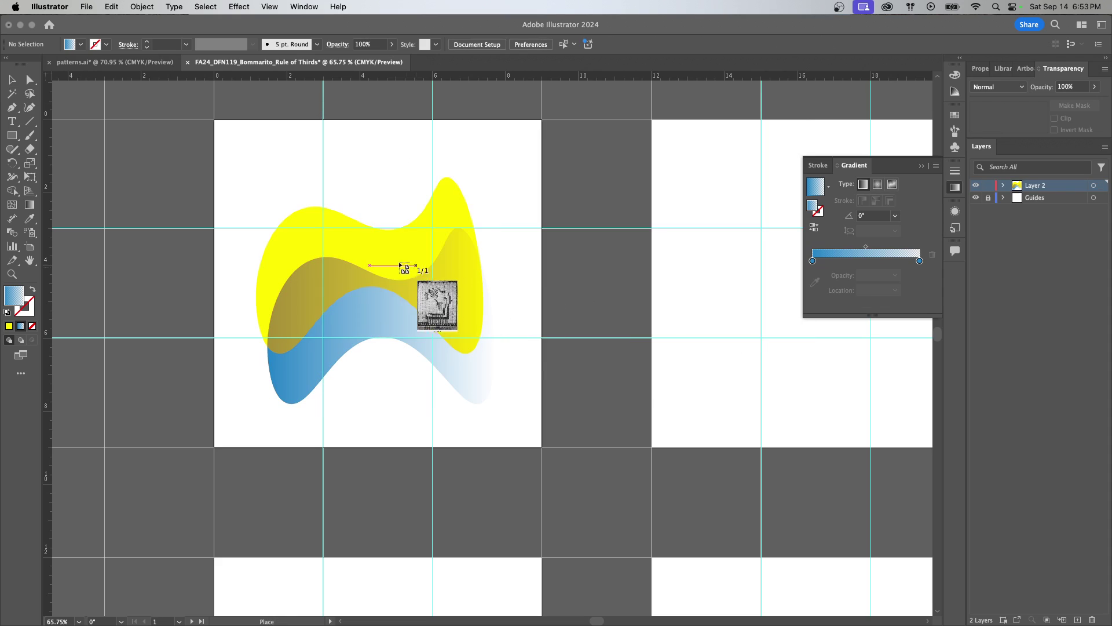
pyautogui.moveTo(422, 152); pyautogui.dragTo(604, 313)
pyautogui.moveTo(504, 259); pyautogui.dragTo(504, 288)
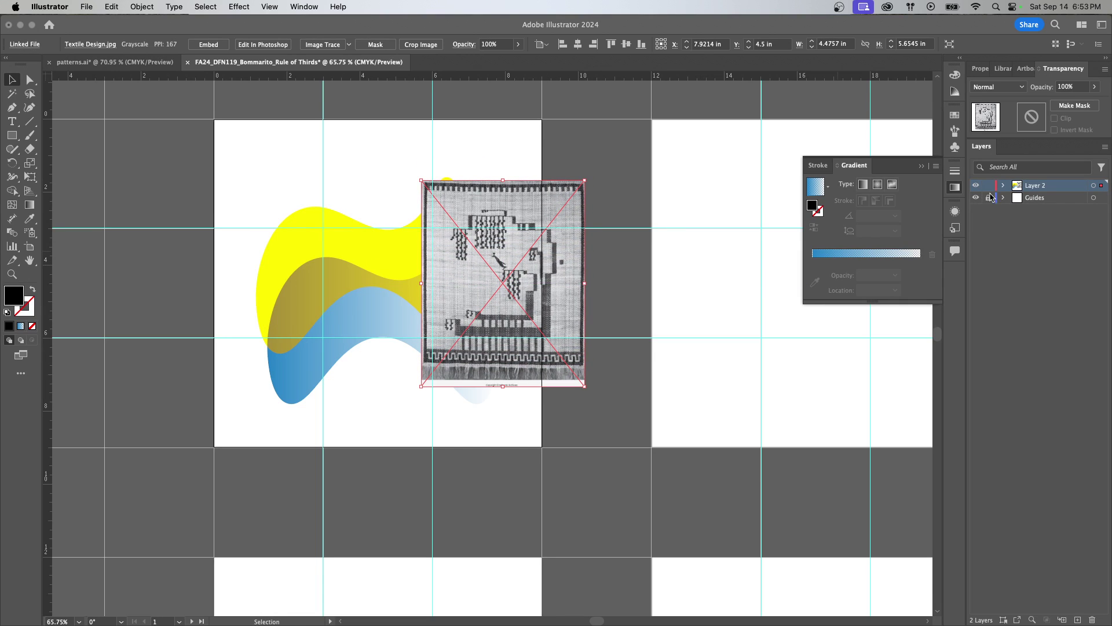
# Reorder the linked textile image beneath both paths in Layer 2 and move it left behind the overlapping shapes
pyautogui.click(1003, 186)
pyautogui.moveTo(1048, 198); pyautogui.dragTo(1047, 227)
pyautogui.moveTo(558, 249); pyautogui.dragTo(441, 252)
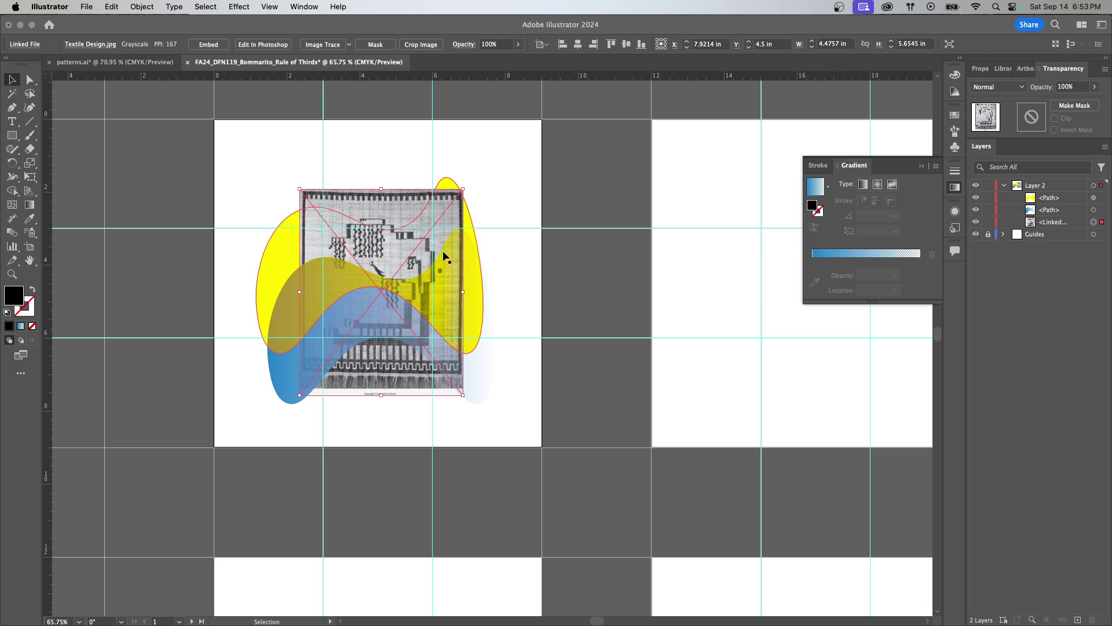
# Move the gradient shape onto the second artboard and place the yellow shape over the upper part of the textile image
pyautogui.click(416, 243)
pyautogui.moveTo(301, 347); pyautogui.dragTo(722, 356)
pyautogui.moveTo(474, 264); pyautogui.dragTo(479, 248)
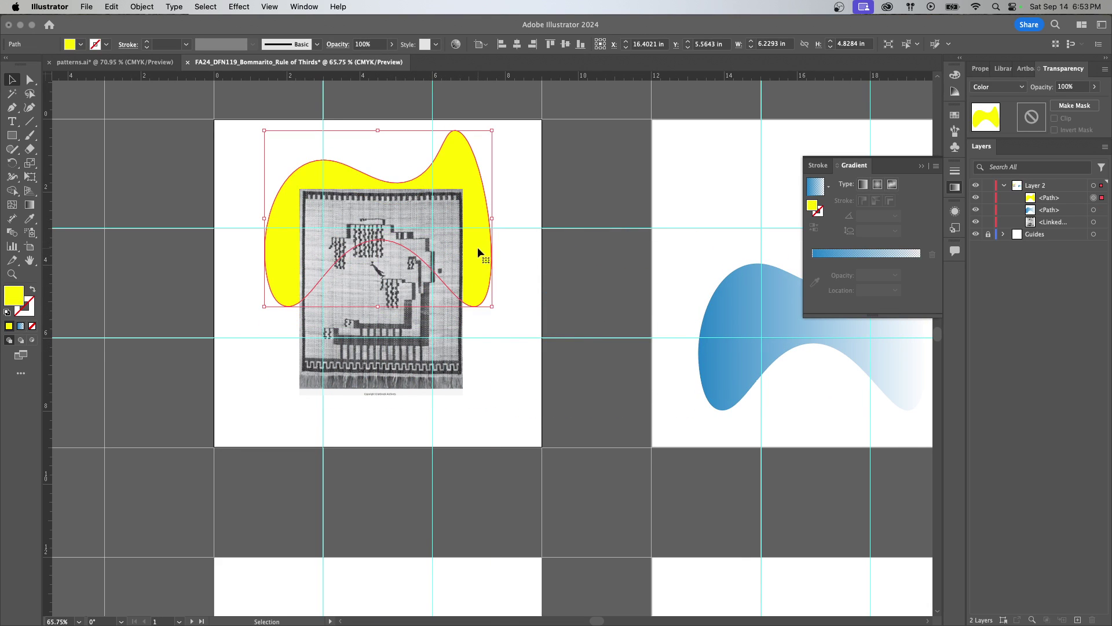
# Try the Lighten and Overlay blend modes on the yellow shape and move it lower over the textile image
pyautogui.click(1007, 87)
pyautogui.click(1005, 157)
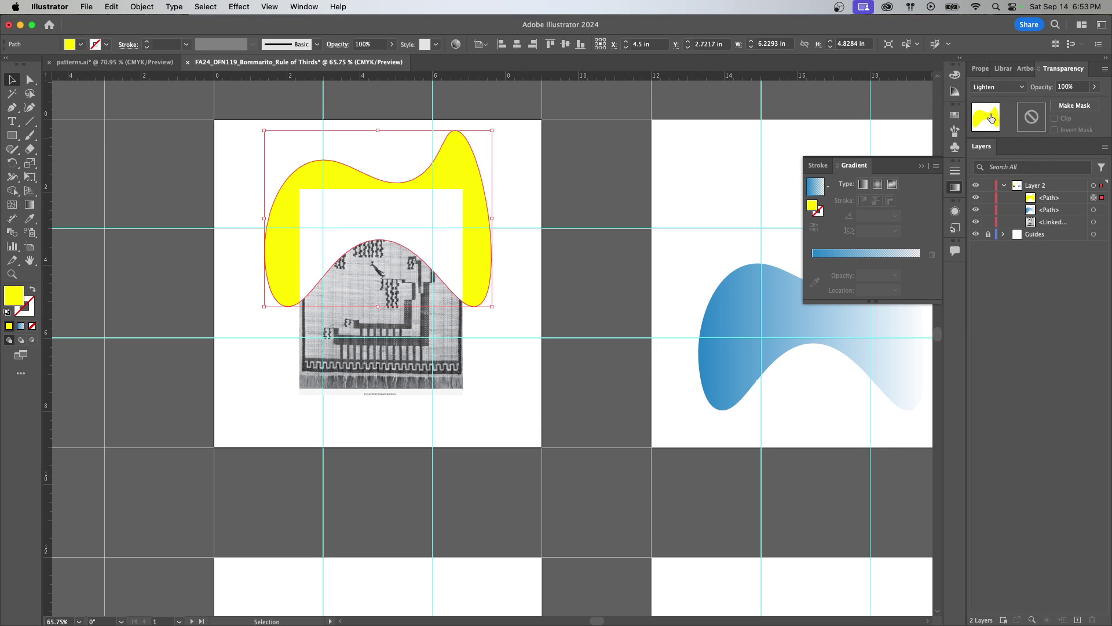
pyautogui.click(1000, 87)
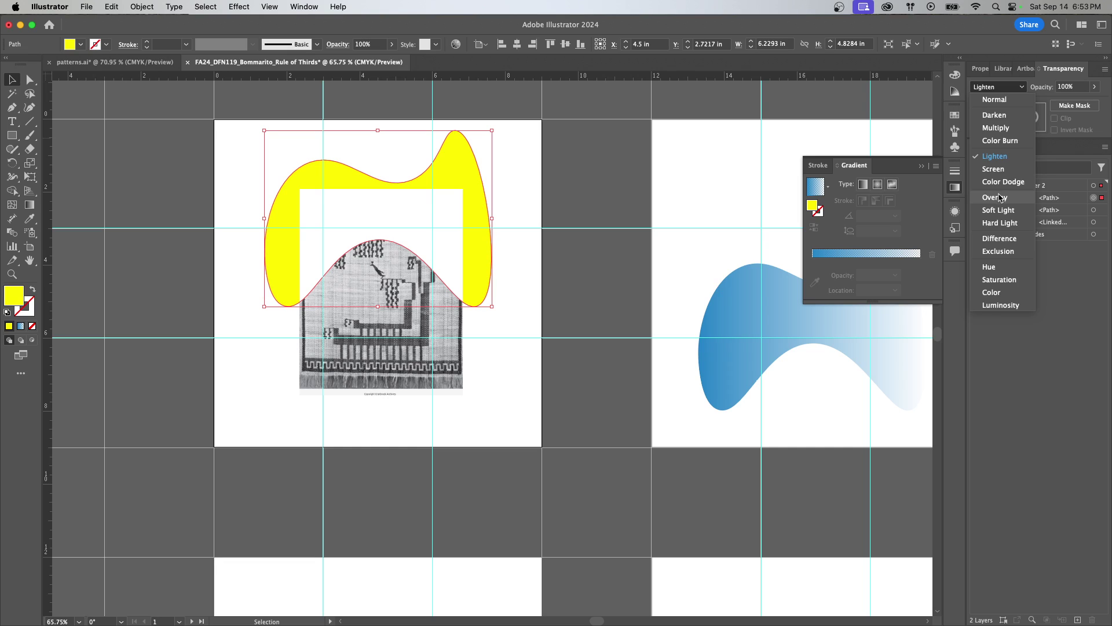
pyautogui.click(996, 198)
pyautogui.moveTo(448, 198); pyautogui.dragTo(453, 253)
# Set the yellow shape's blend mode to Darken, reposition it higher, and stretch it downward to about 6.89 in tall
pyautogui.click(1006, 89)
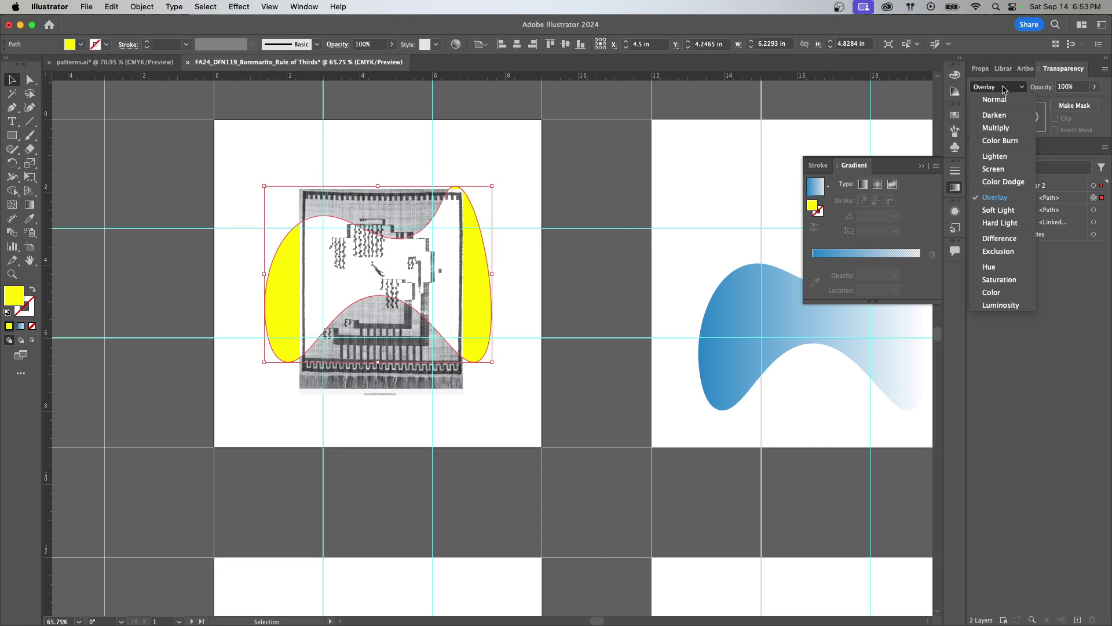
pyautogui.click(1007, 115)
pyautogui.moveTo(463, 282); pyautogui.dragTo(457, 250)
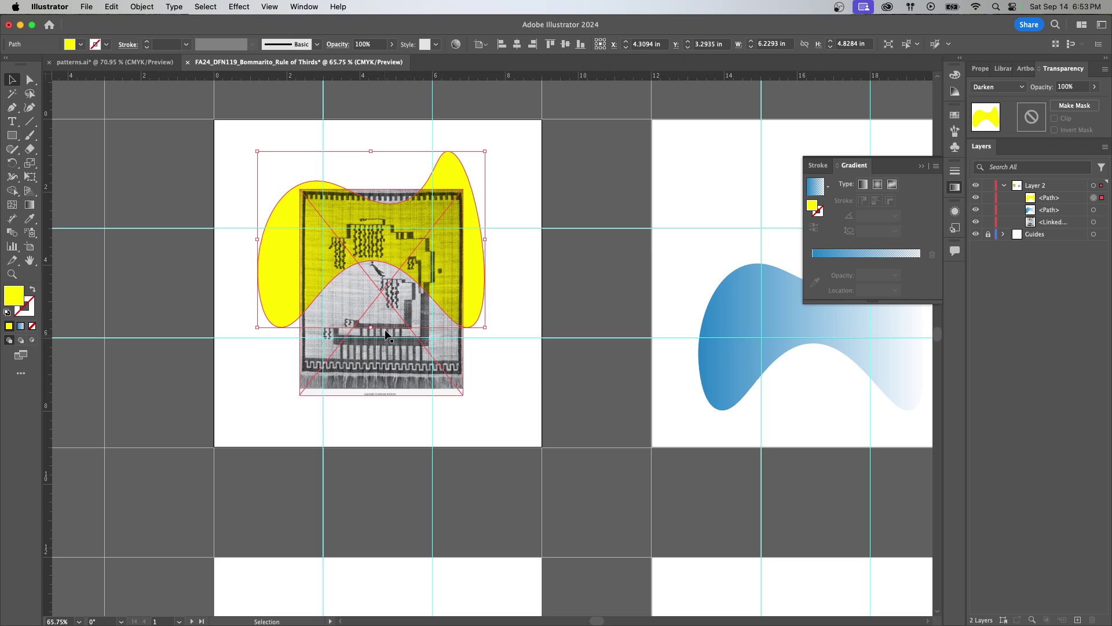
pyautogui.moveTo(370, 327); pyautogui.dragTo(406, 402)
# Try Soft Light on the yellow shape, switch its blend mode to Exclusion, and nudge it slightly up and left
pyautogui.click(997, 87)
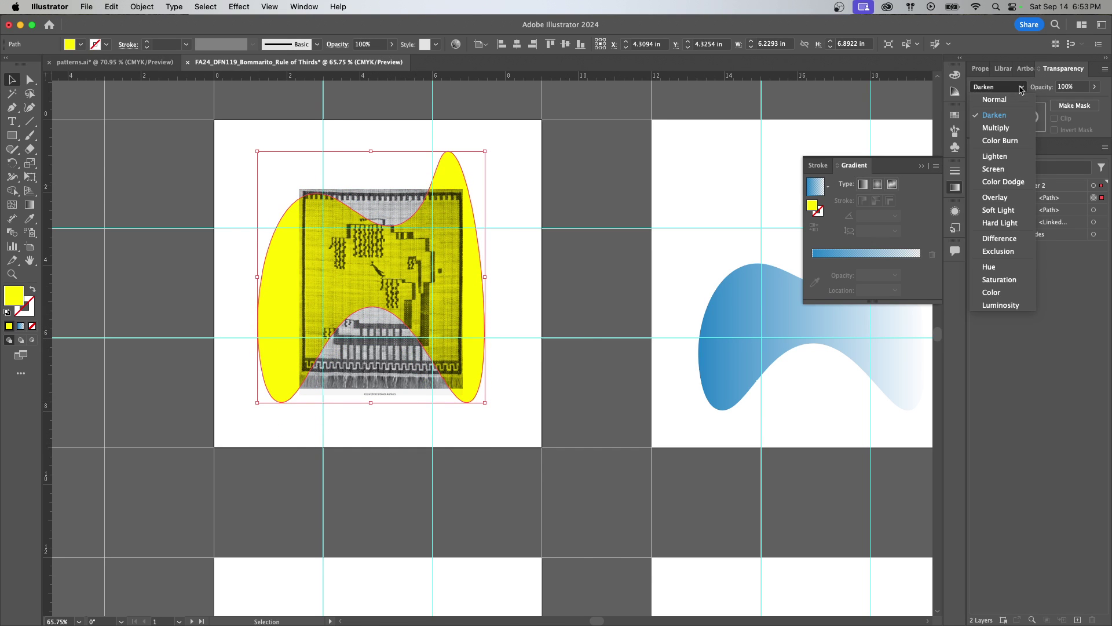
pyautogui.click(994, 211)
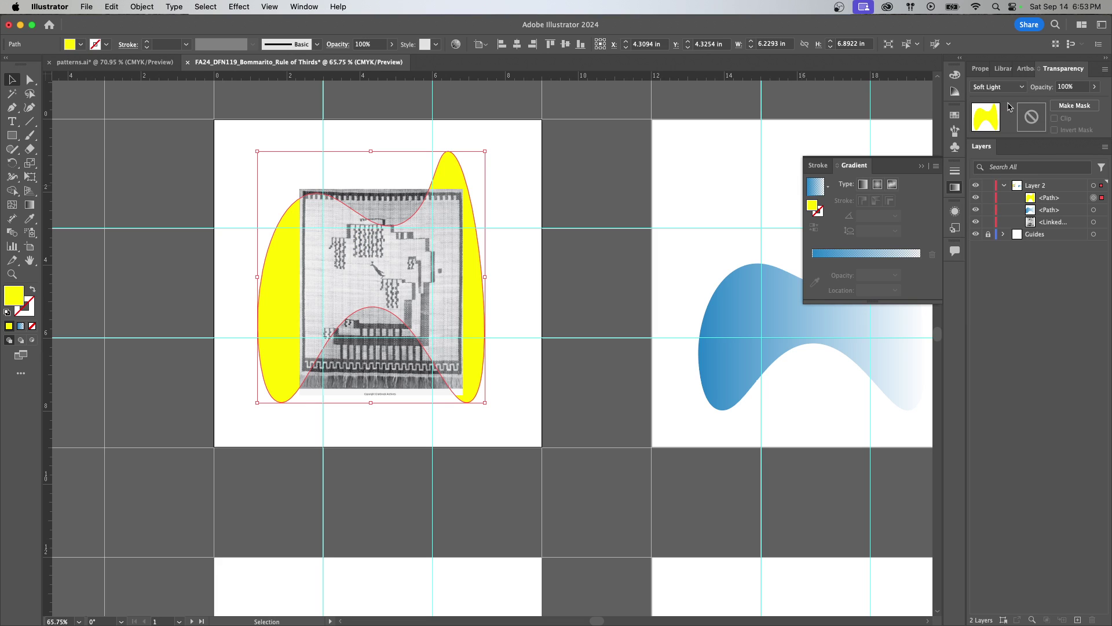
pyautogui.click(1008, 87)
pyautogui.click(1005, 248)
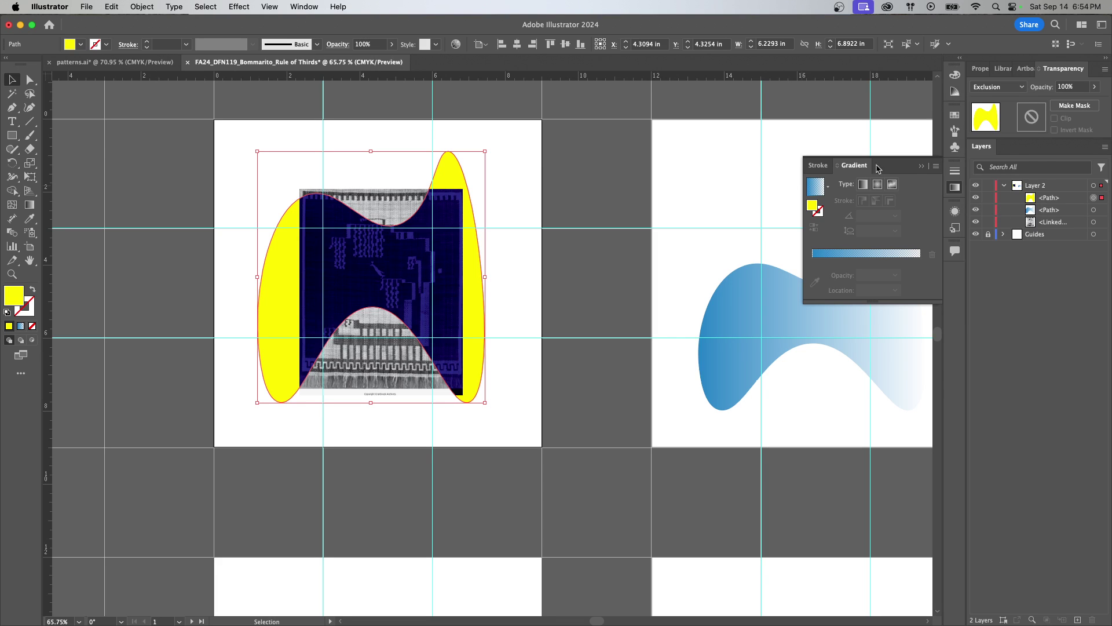
pyautogui.moveTo(420, 287); pyautogui.dragTo(414, 280)
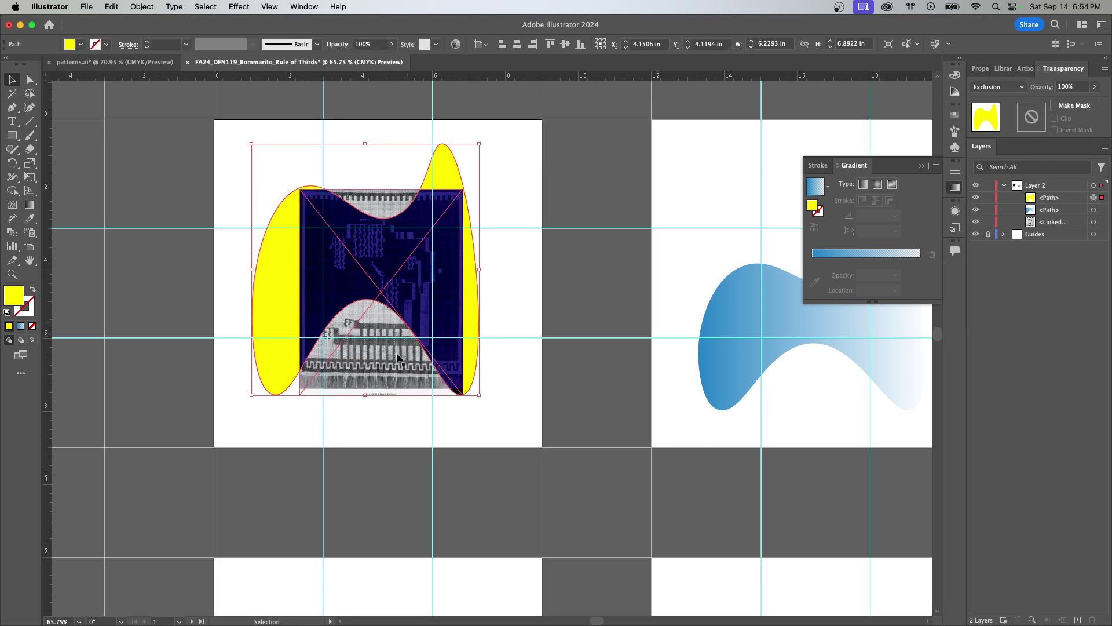
# Delete the linked textile image and bring the gradient shape back to the first artboard under the yellow shape
pyautogui.moveTo(390, 391); pyautogui.dragTo(367, 369)
pyautogui.press('Delete')
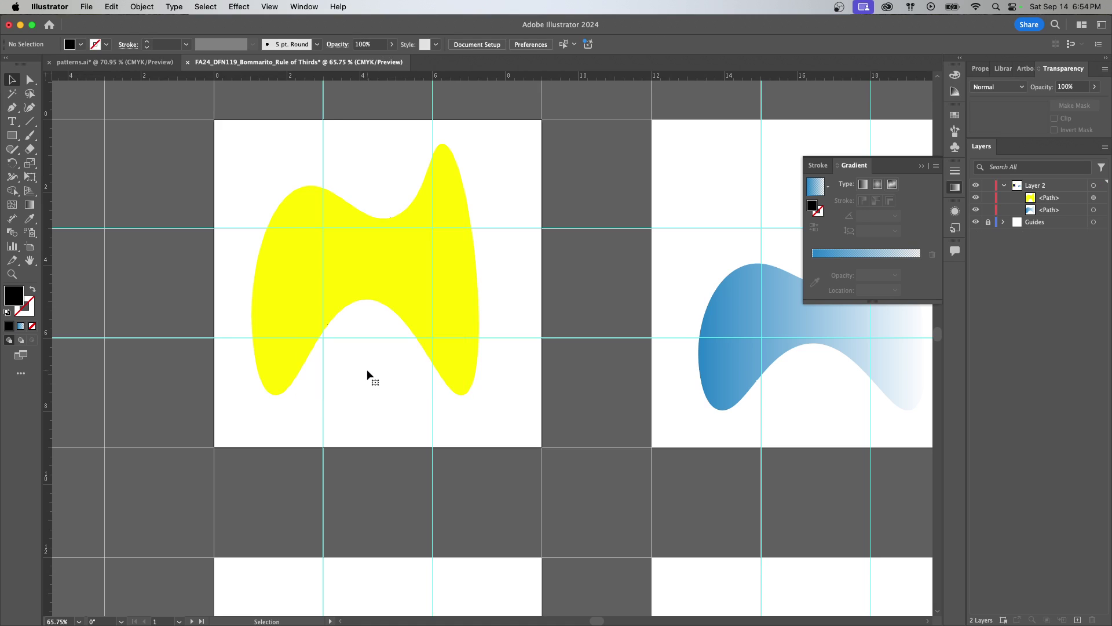
pyautogui.click(761, 341)
pyautogui.moveTo(760, 341); pyautogui.dragTo(315, 302)
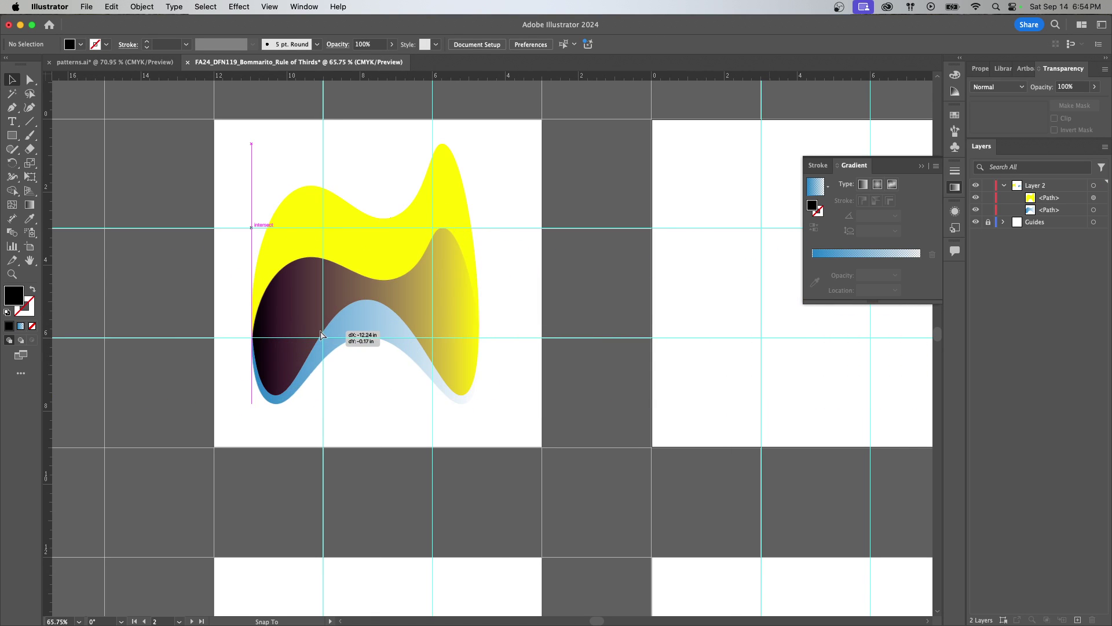
# Offset the yellow shape upward and the gradient shape downward on the first artboard so they only partly overlap
pyautogui.moveTo(394, 224); pyautogui.dragTo(397, 193)
pyautogui.moveTo(377, 327); pyautogui.dragTo(380, 367)
pyautogui.moveTo(373, 236); pyautogui.dragTo(374, 259)
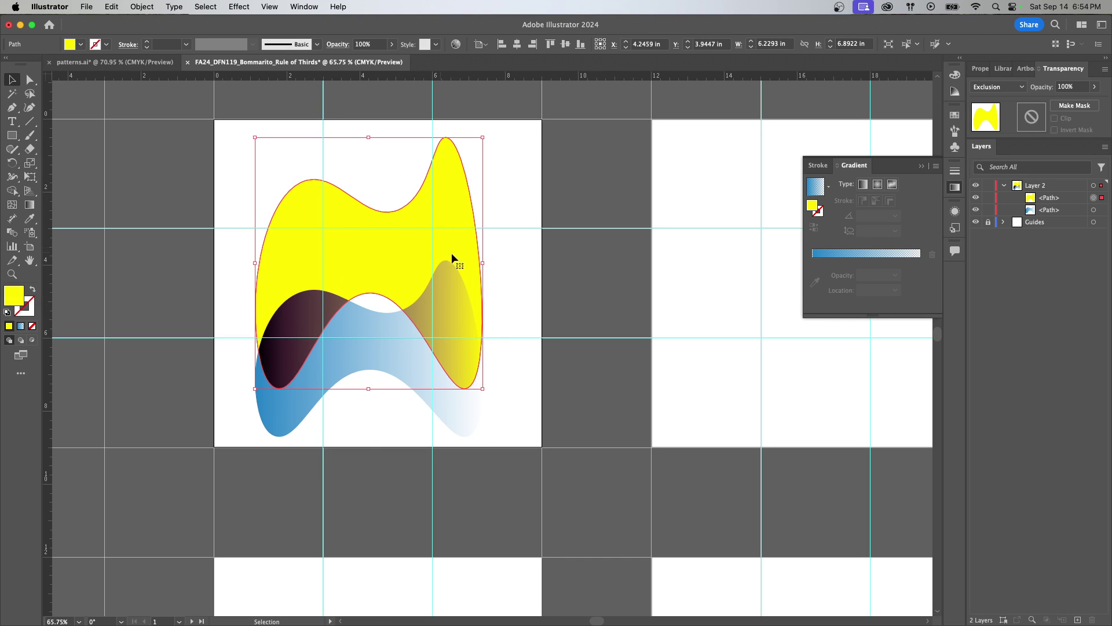
# Try the Pucker & Bloat effect on the yellow shape in preview at -83% and 98%
pyautogui.click(243, 10)
pyautogui.click(269, 7)
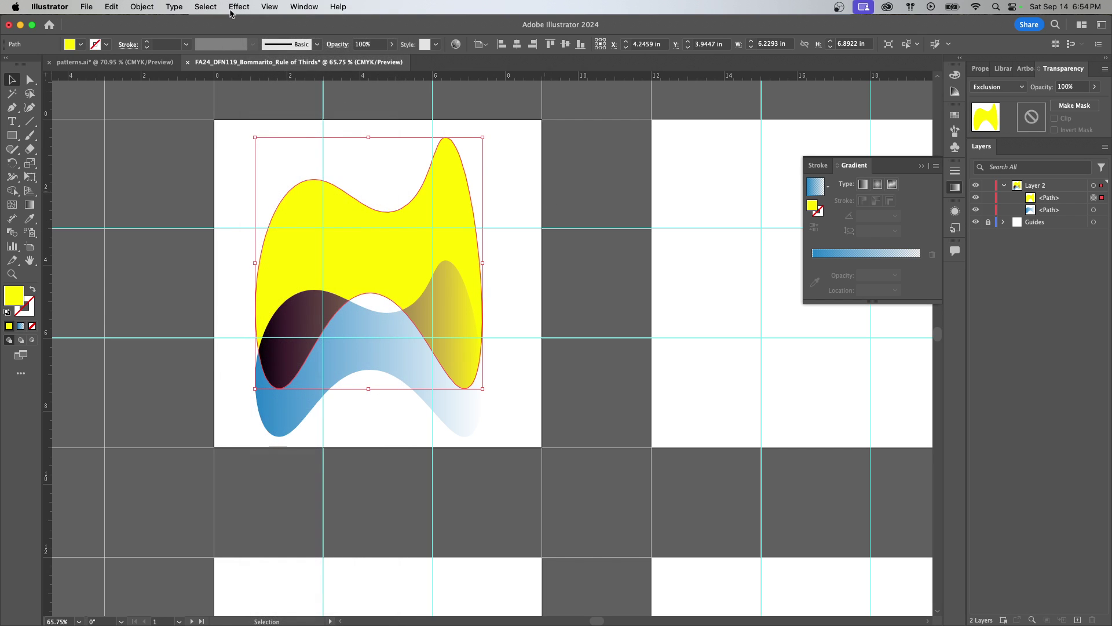
pyautogui.click(238, 7)
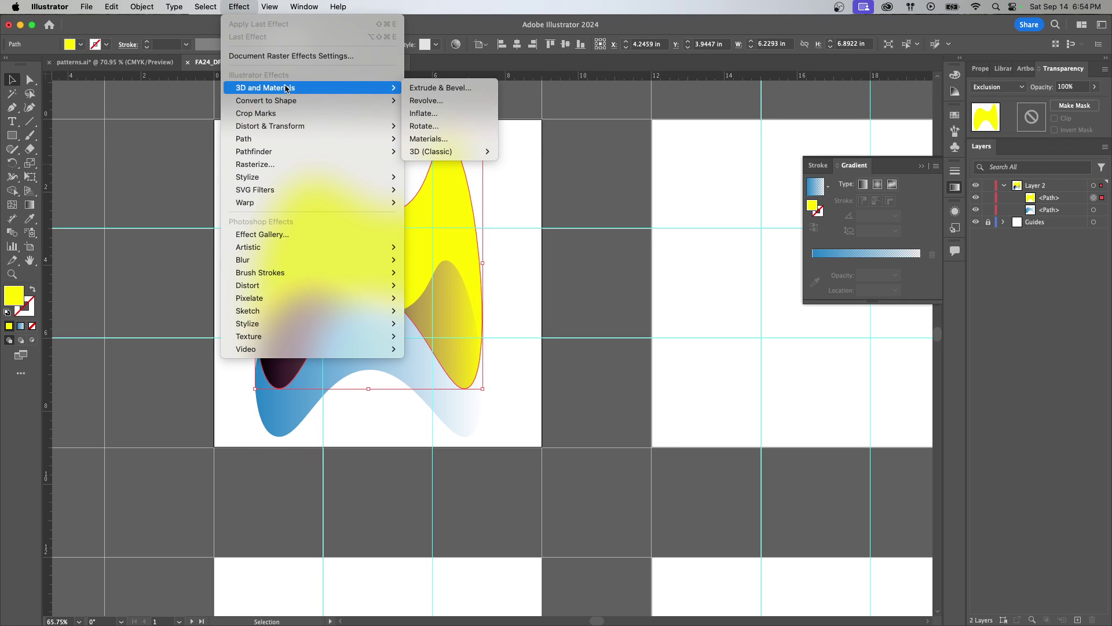
pyautogui.moveTo(281, 103)
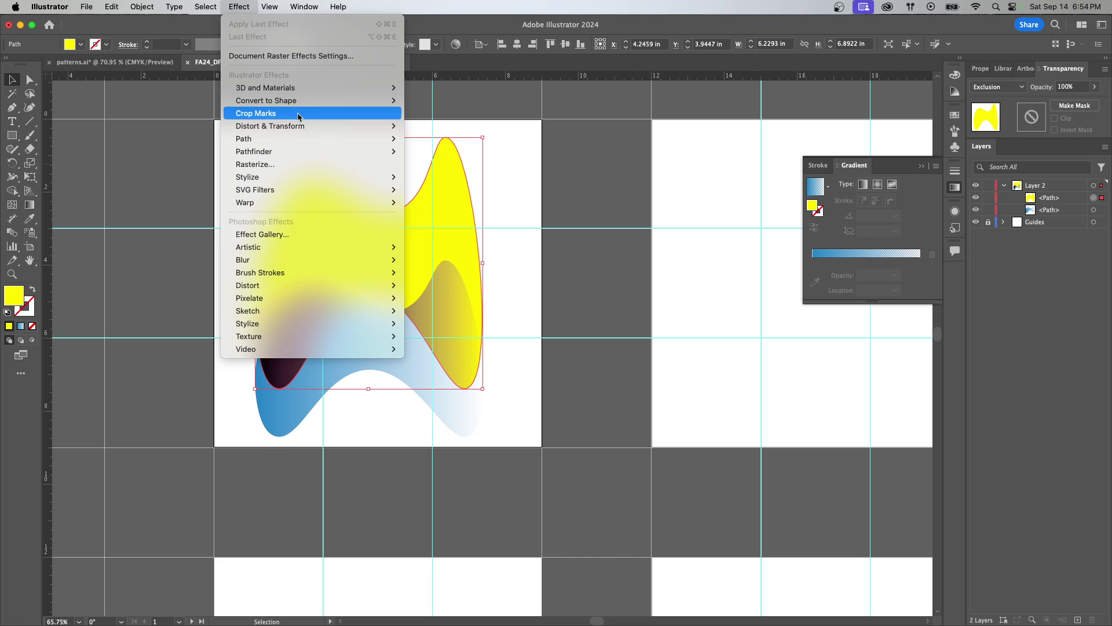
pyautogui.moveTo(301, 85)
pyautogui.moveTo(310, 95)
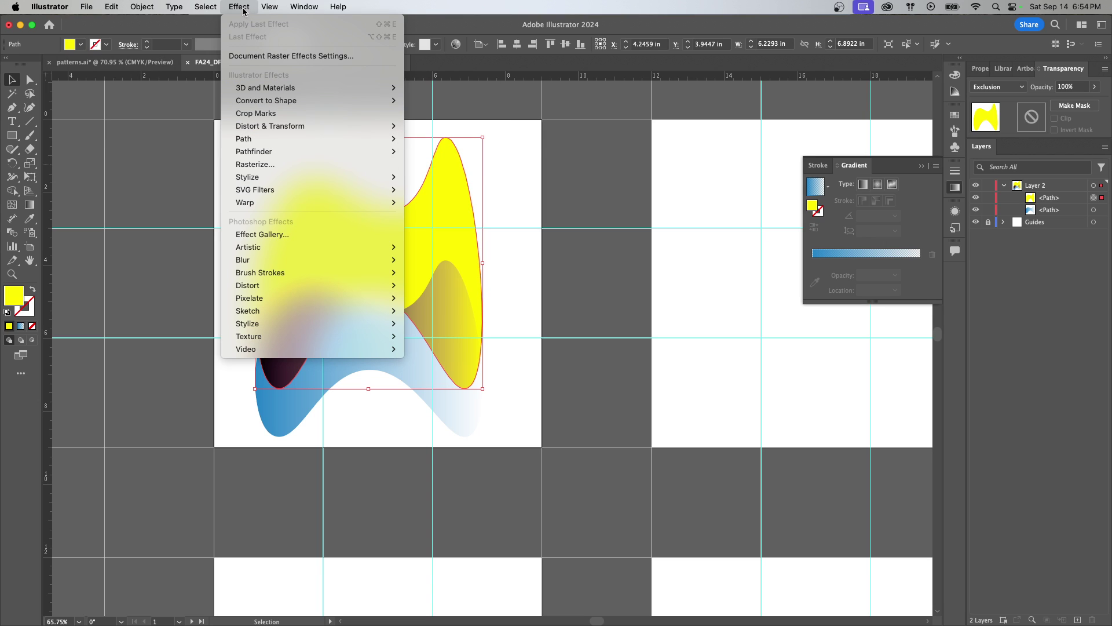
pyautogui.moveTo(262, 133)
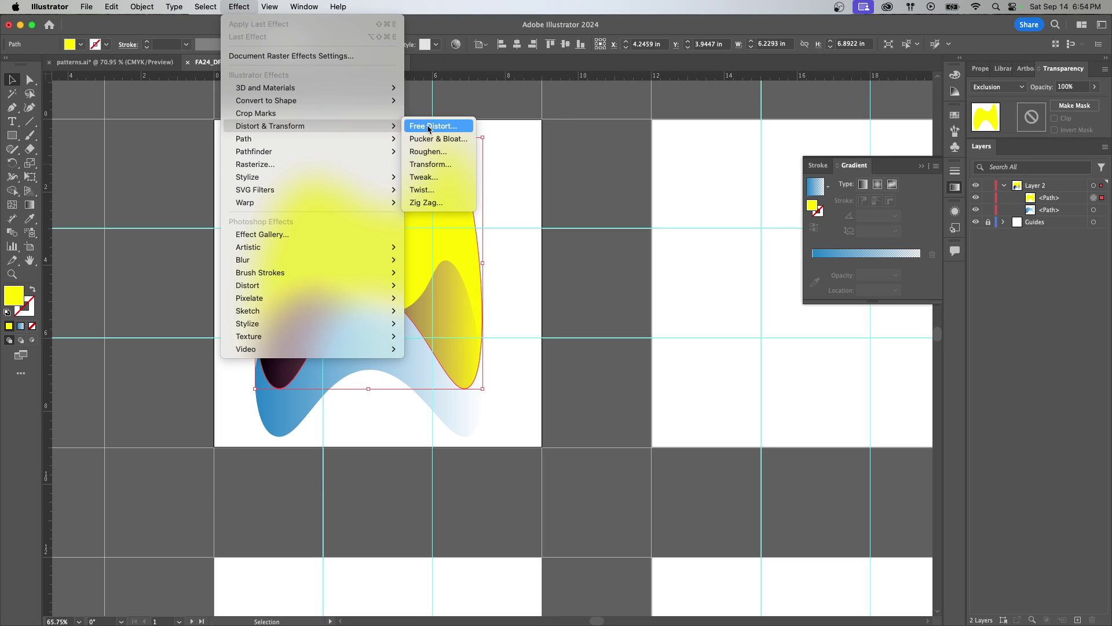
pyautogui.click(445, 140)
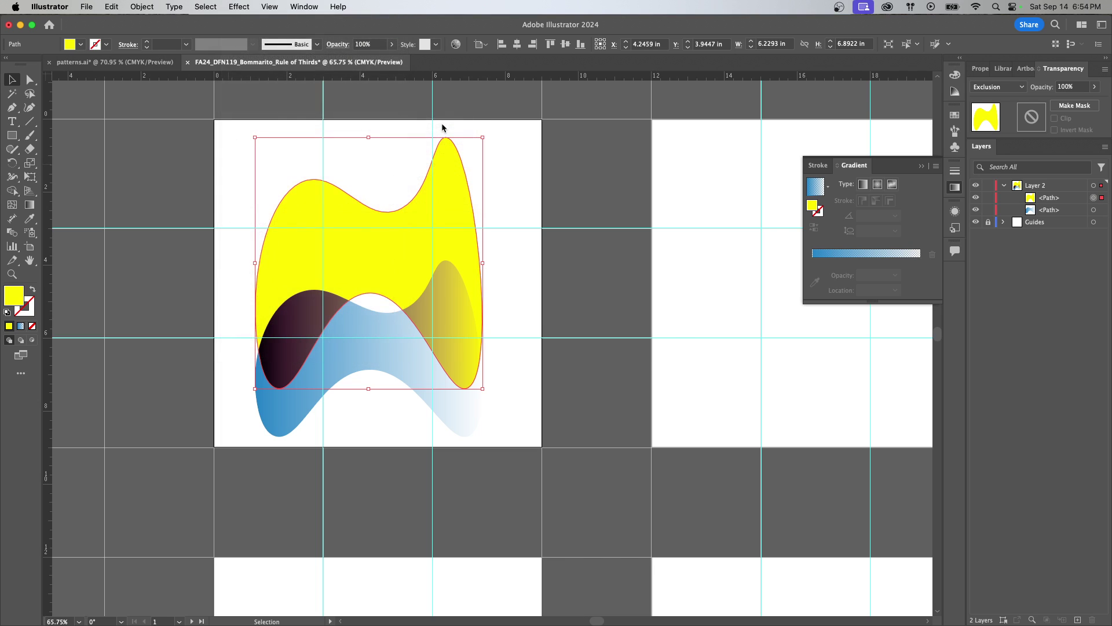
pyautogui.moveTo(559, 288); pyautogui.dragTo(568, 203)
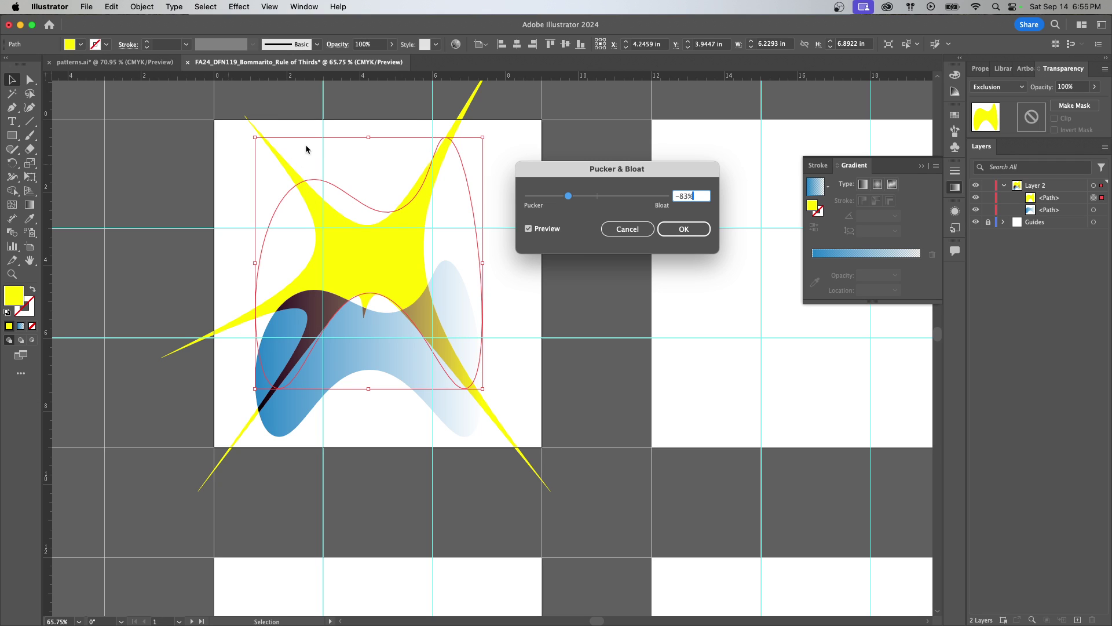
pyautogui.moveTo(571, 200); pyautogui.dragTo(631, 201)
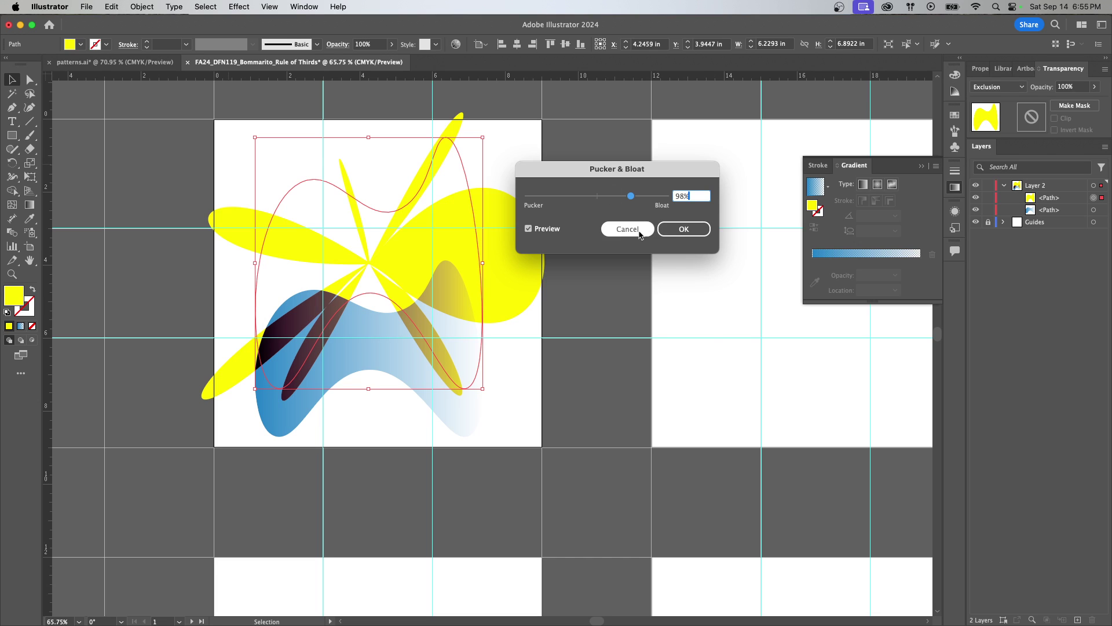
pyautogui.click(645, 229)
# Apply a Roughen effect to the yellow shape with a relative size of 22%, detail of 12/in and corner points
pyautogui.click(239, 6)
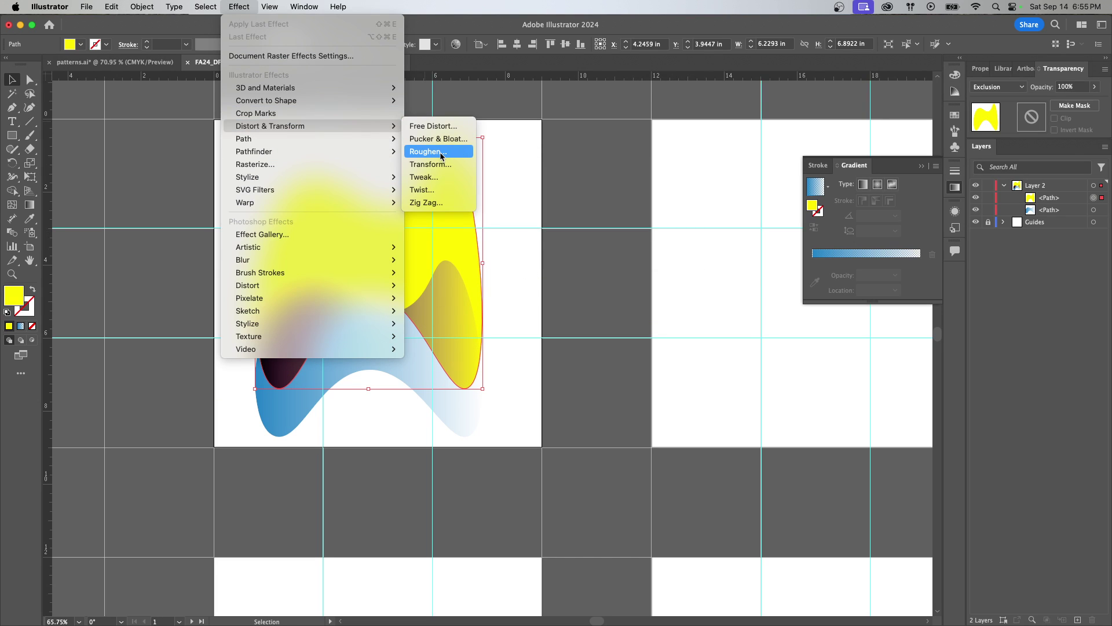
pyautogui.click(441, 153)
pyautogui.moveTo(490, 279); pyautogui.dragTo(497, 311)
pyautogui.moveTo(510, 237); pyautogui.dragTo(645, 324)
pyautogui.click(667, 287)
pyautogui.write('12')
pyautogui.moveTo(660, 287)
pyautogui.mouseDown()
pyautogui.moveTo(685, 290)
pyautogui.moveTo(676, 290)
pyautogui.mouseUp()
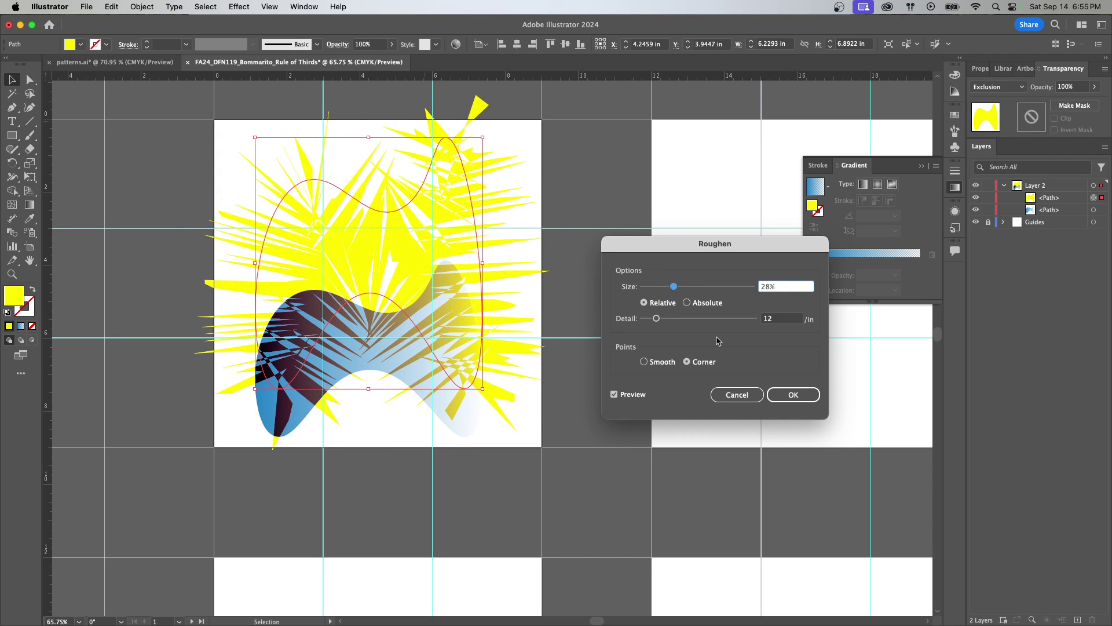
pyautogui.click(653, 361)
pyautogui.click(708, 362)
pyautogui.moveTo(681, 291); pyautogui.dragTo(674, 290)
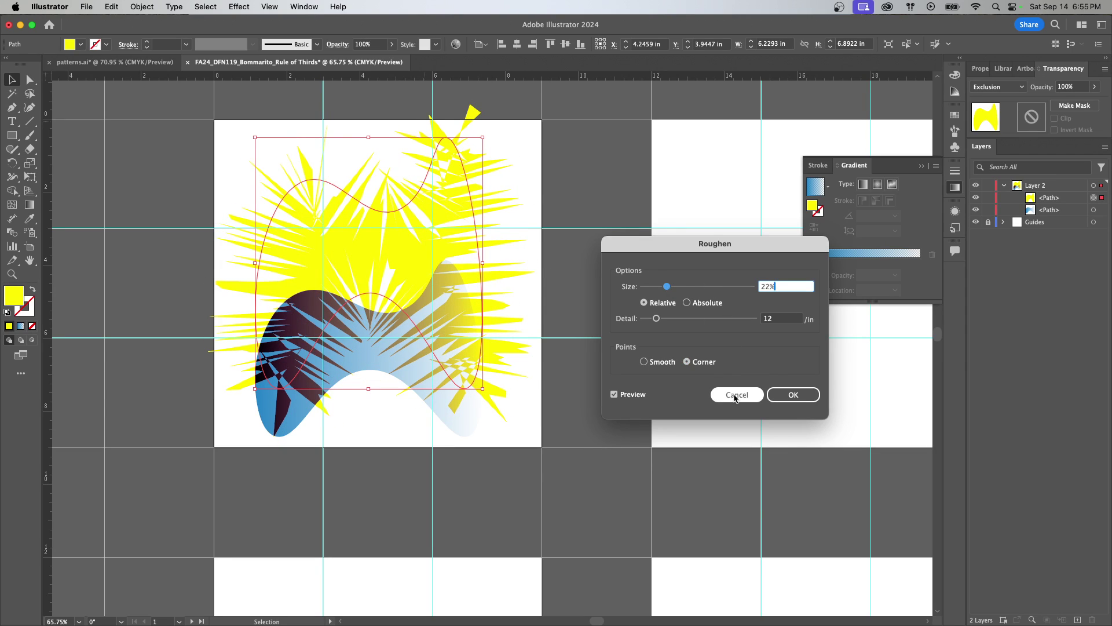
pyautogui.click(795, 394)
# Try a Tweak effect on the gradient shape at 42% horizontal and 47% vertical, and at absolute 1.21 in and 0.38 in
pyautogui.click(366, 369)
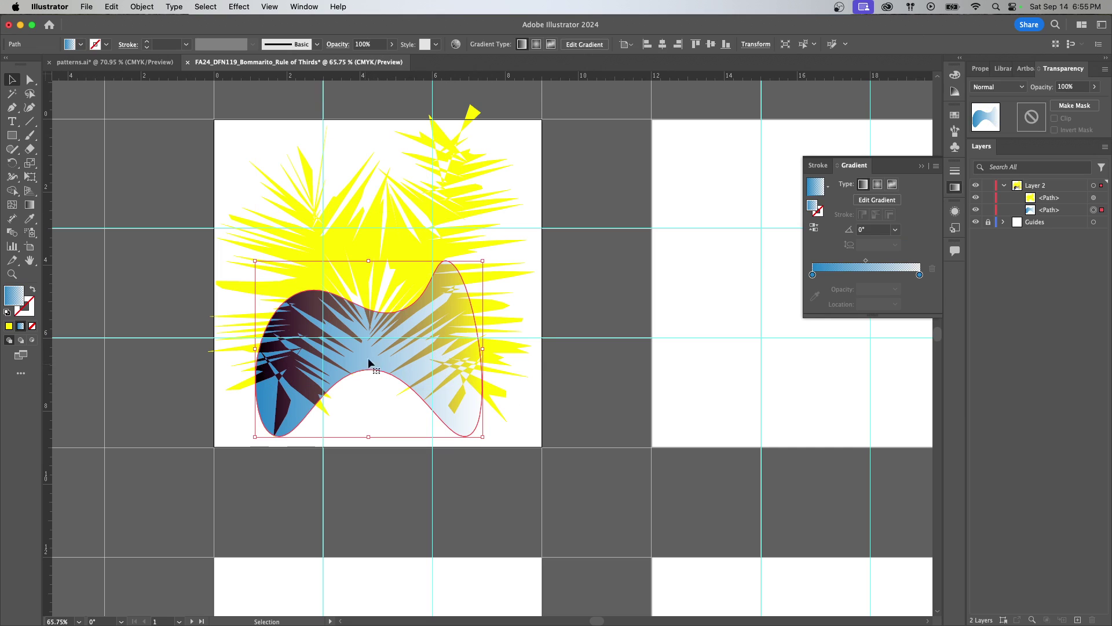
pyautogui.click(239, 7)
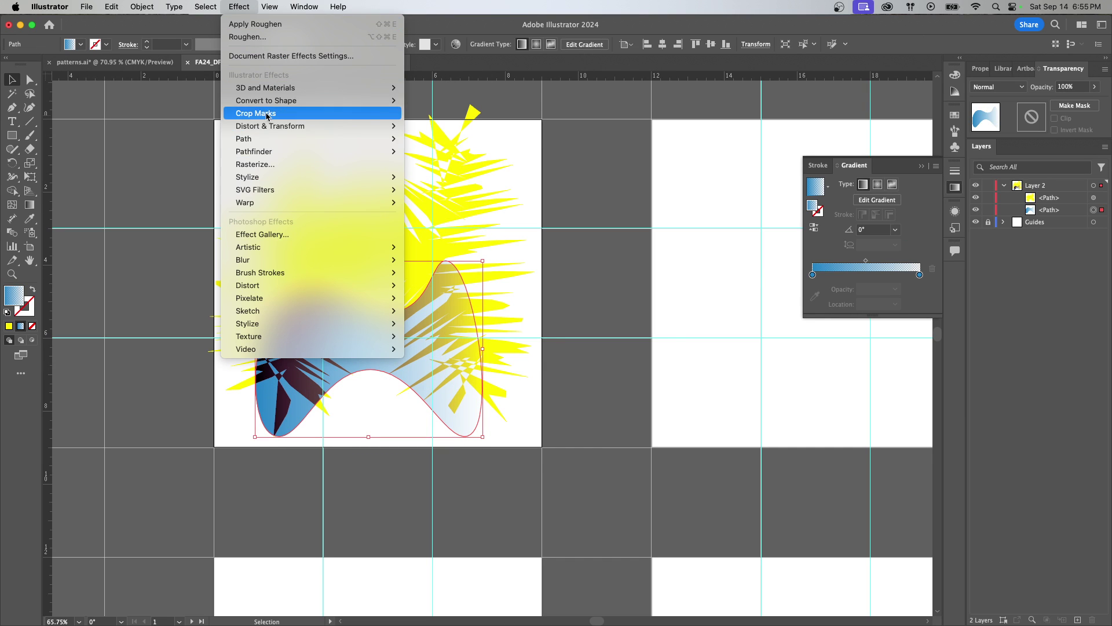
pyautogui.moveTo(272, 125)
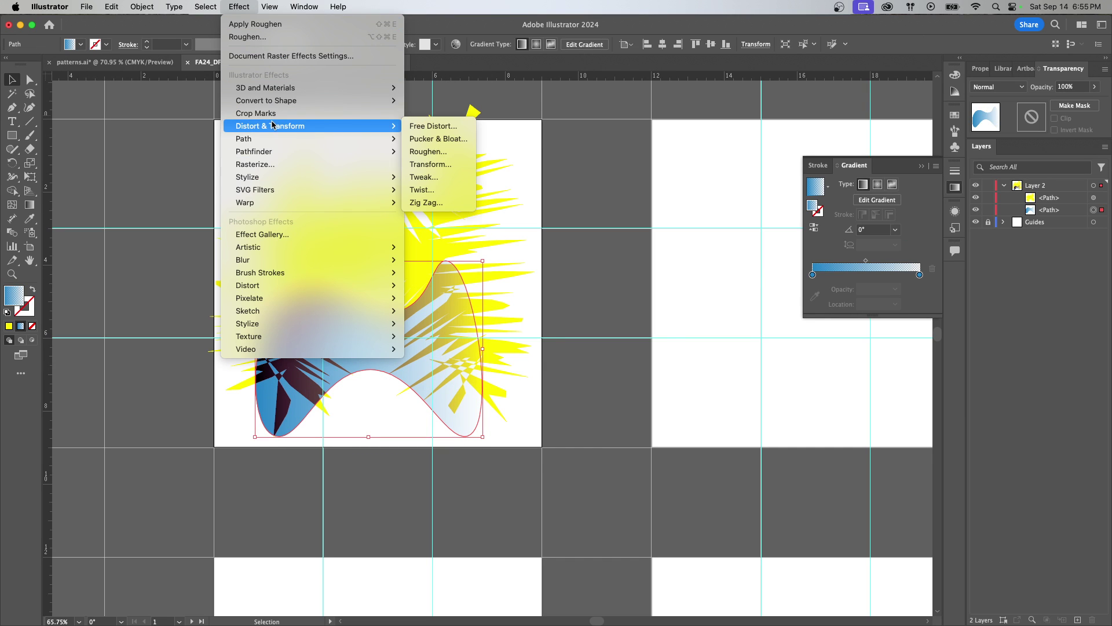
pyautogui.click(433, 181)
pyautogui.moveTo(541, 244); pyautogui.dragTo(672, 221)
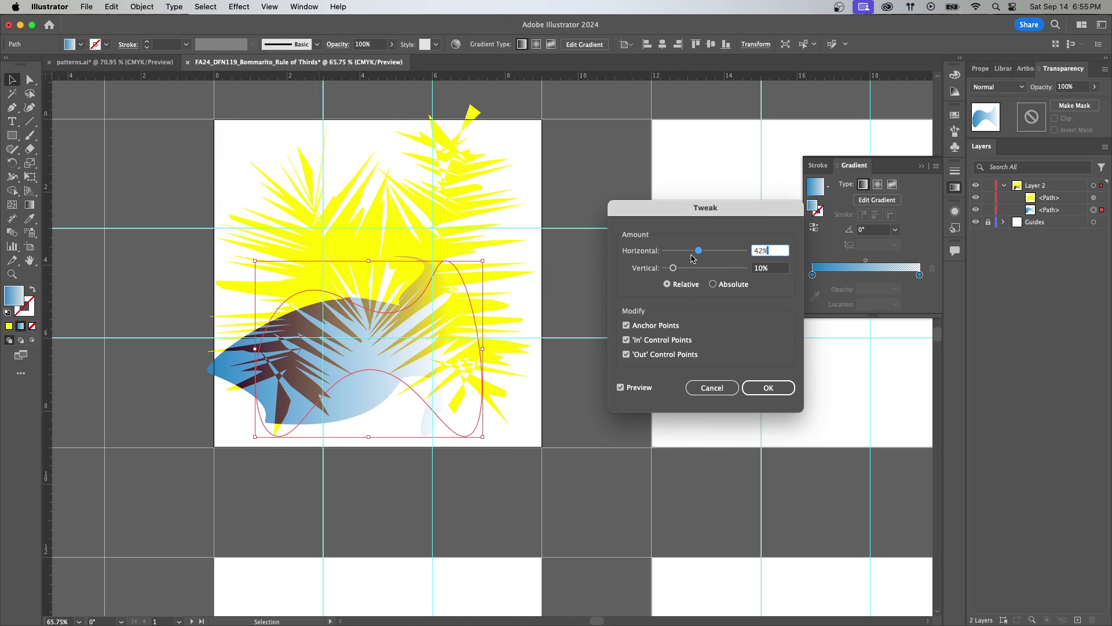
pyautogui.moveTo(681, 273); pyautogui.dragTo(706, 270)
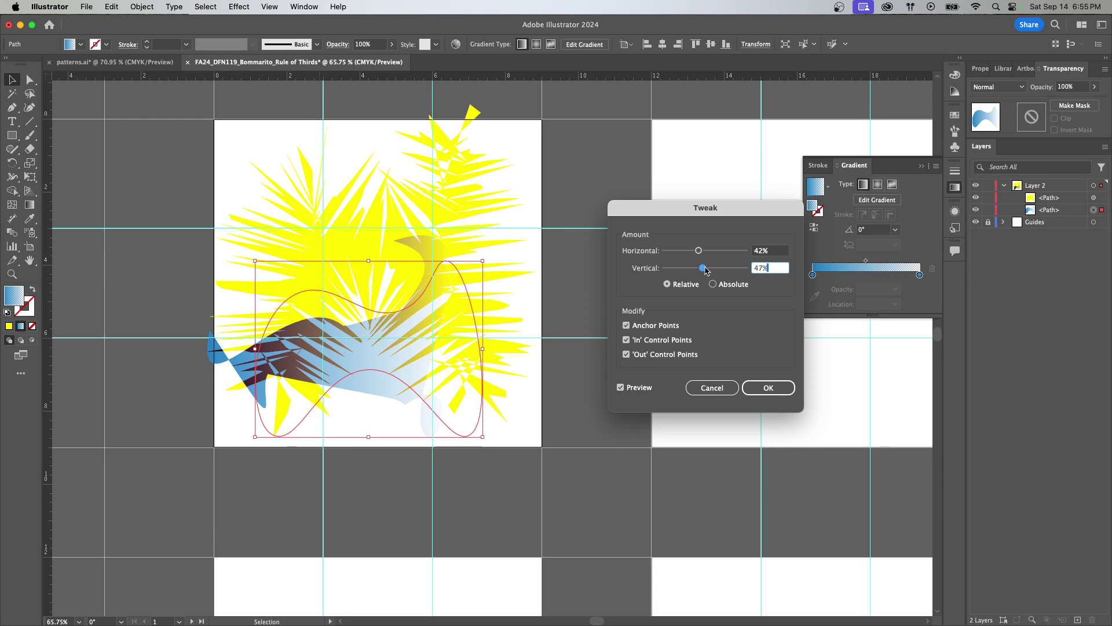
pyautogui.click(722, 285)
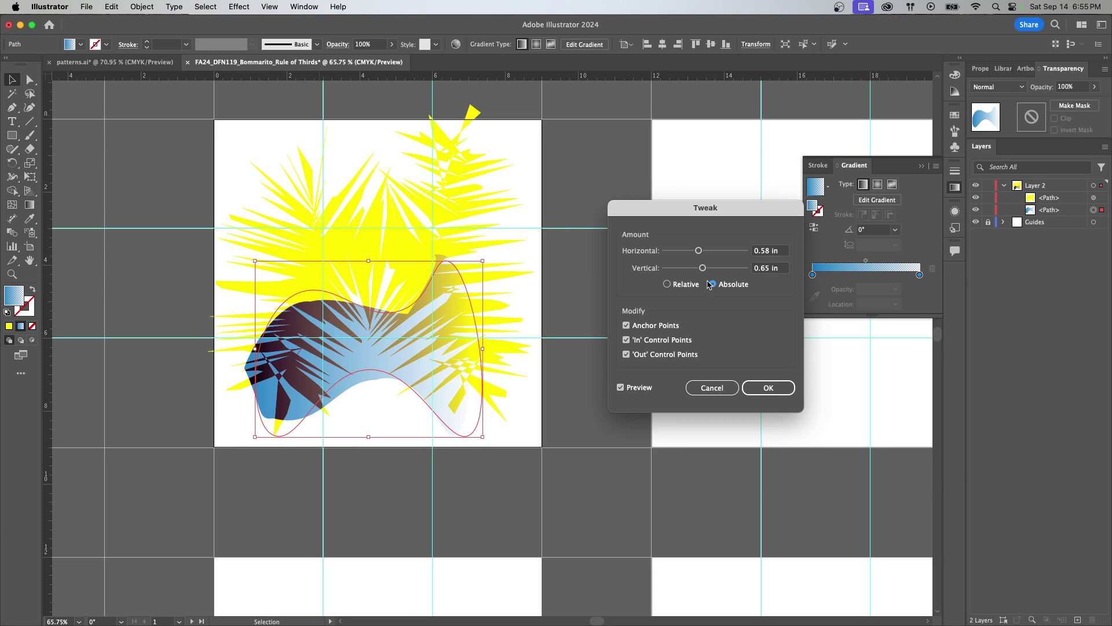
pyautogui.moveTo(698, 250); pyautogui.dragTo(687, 274)
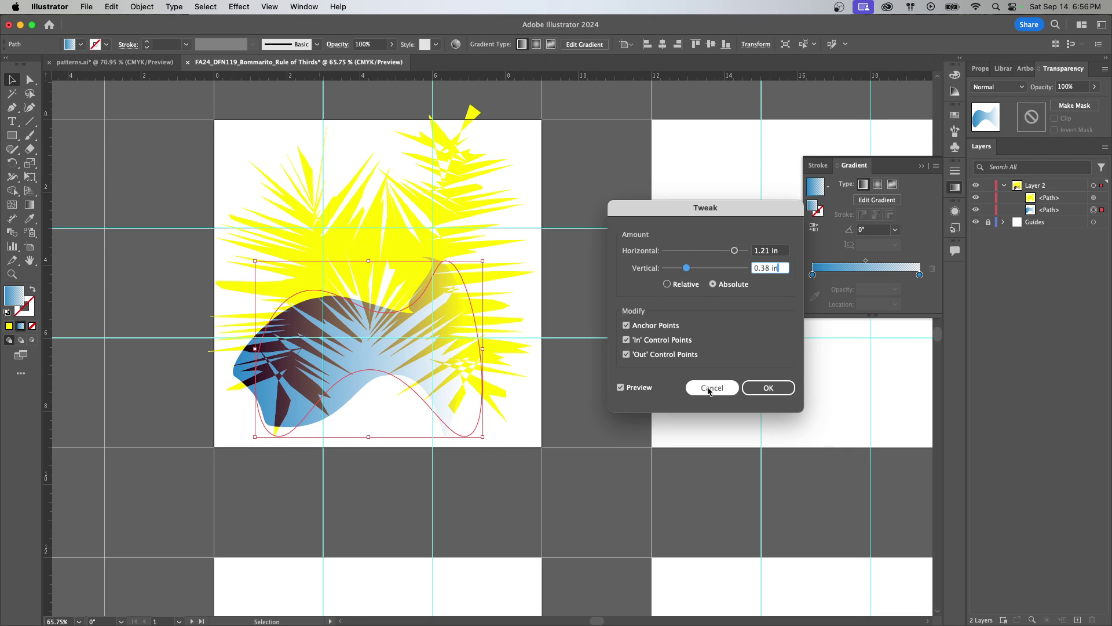
pyautogui.click(765, 388)
# Apply a Twist effect to the gradient shape and move it up over the centre of the roughened yellow shape
pyautogui.click(238, 7)
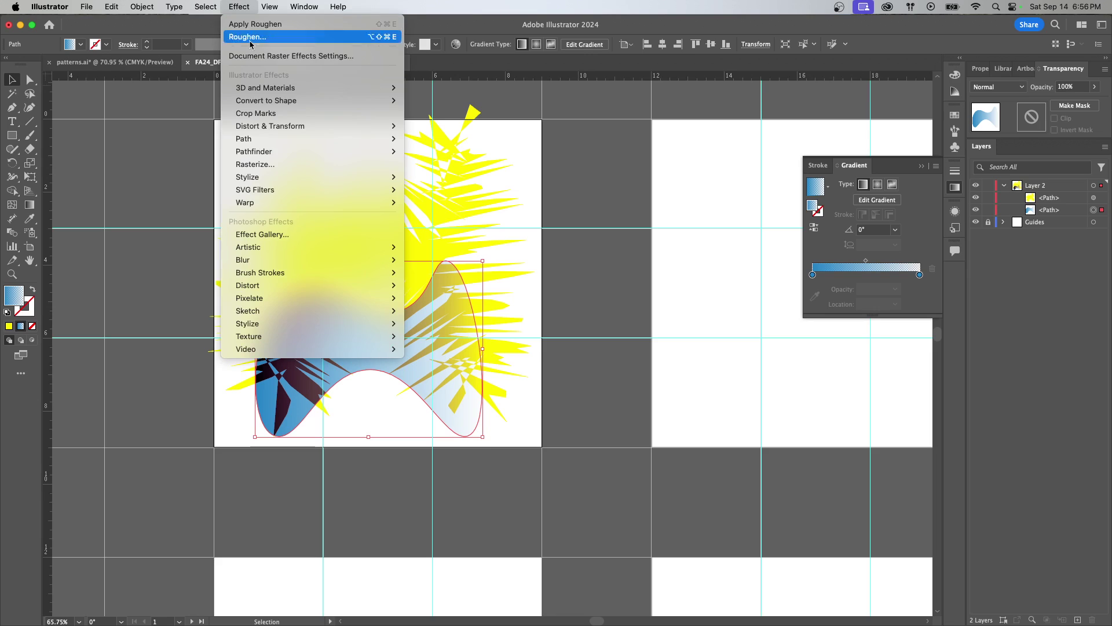
pyautogui.moveTo(286, 125)
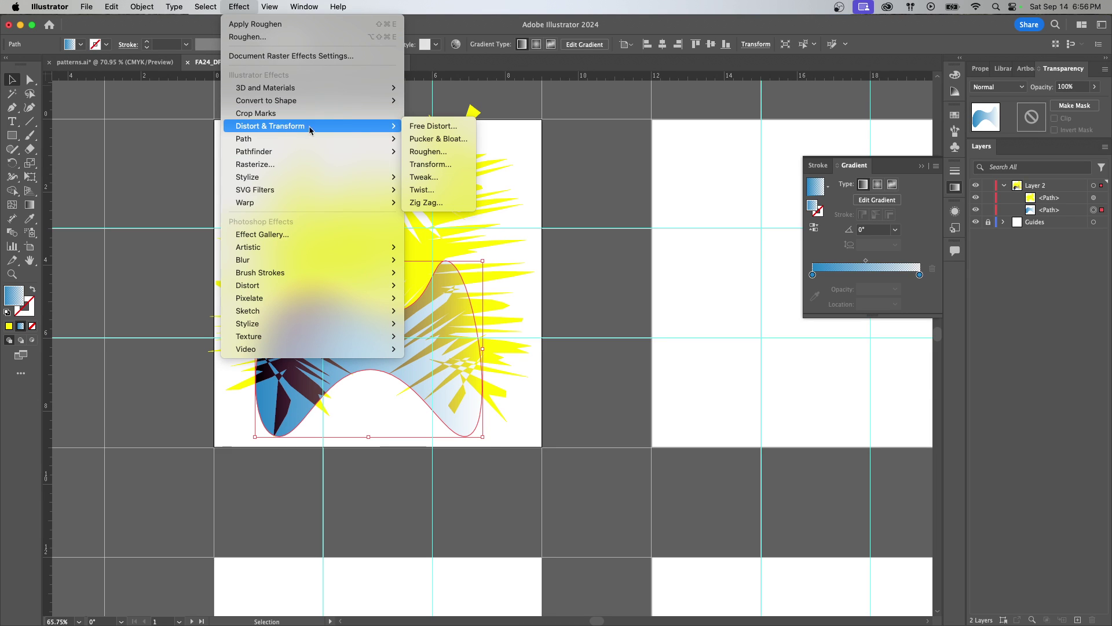
pyautogui.click(430, 191)
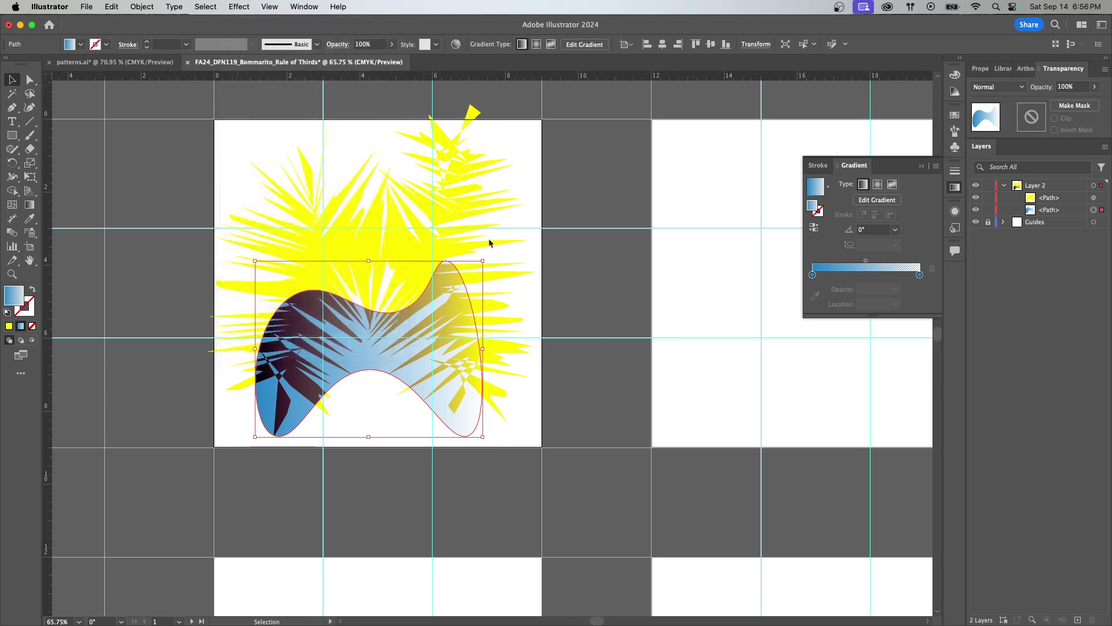
pyautogui.click(507, 309)
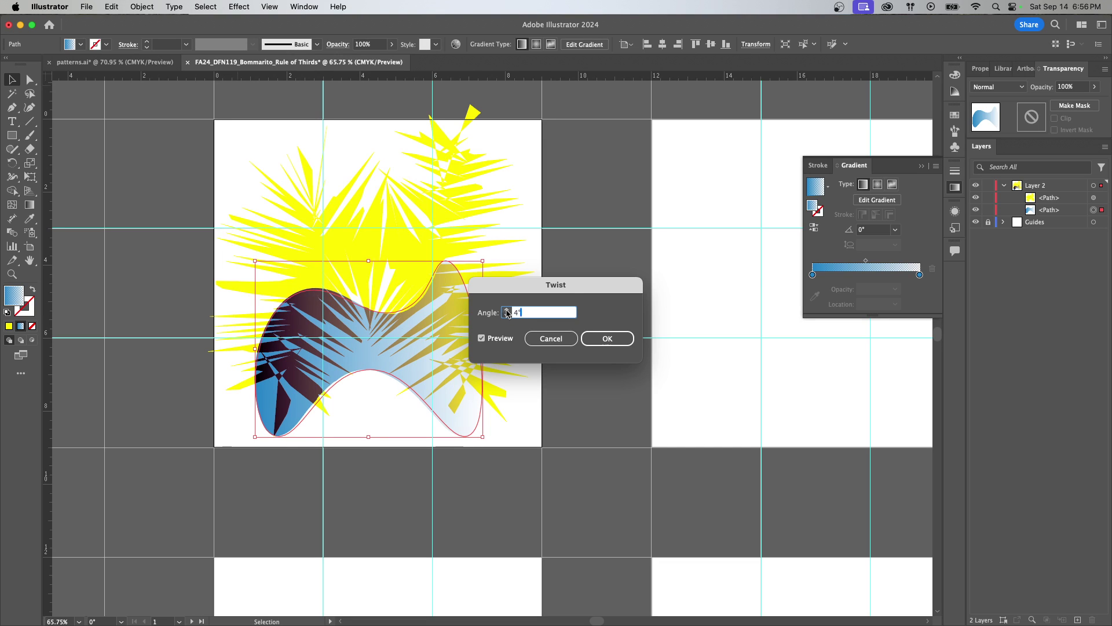
pyautogui.moveTo(507, 310); pyautogui.dragTo(506, 311)
pyautogui.click(607, 339)
pyautogui.moveTo(392, 404); pyautogui.dragTo(420, 355)
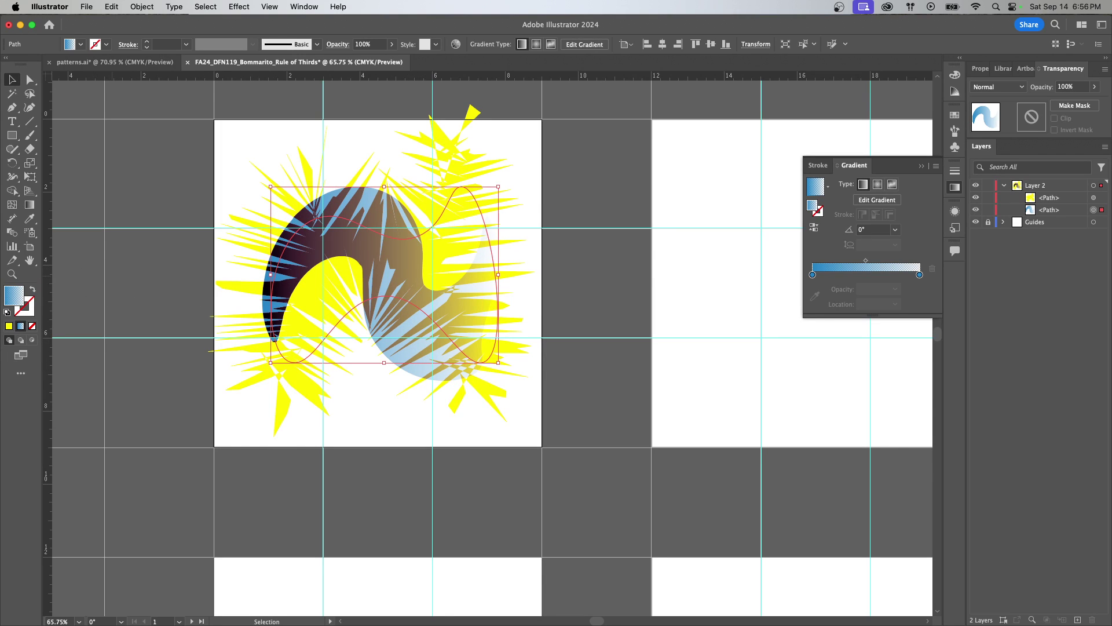
# Reposition the gradient and roughened yellow shapes on the first artboard, placing the yellow shape at X 4.2141 in, Y 4.5 in
pyautogui.moveTo(409, 301)
pyautogui.mouseDown()
pyautogui.moveTo(427, 318)
pyautogui.moveTo(412, 268)
pyautogui.moveTo(406, 307)
pyautogui.mouseUp()
pyautogui.click(327, 302)
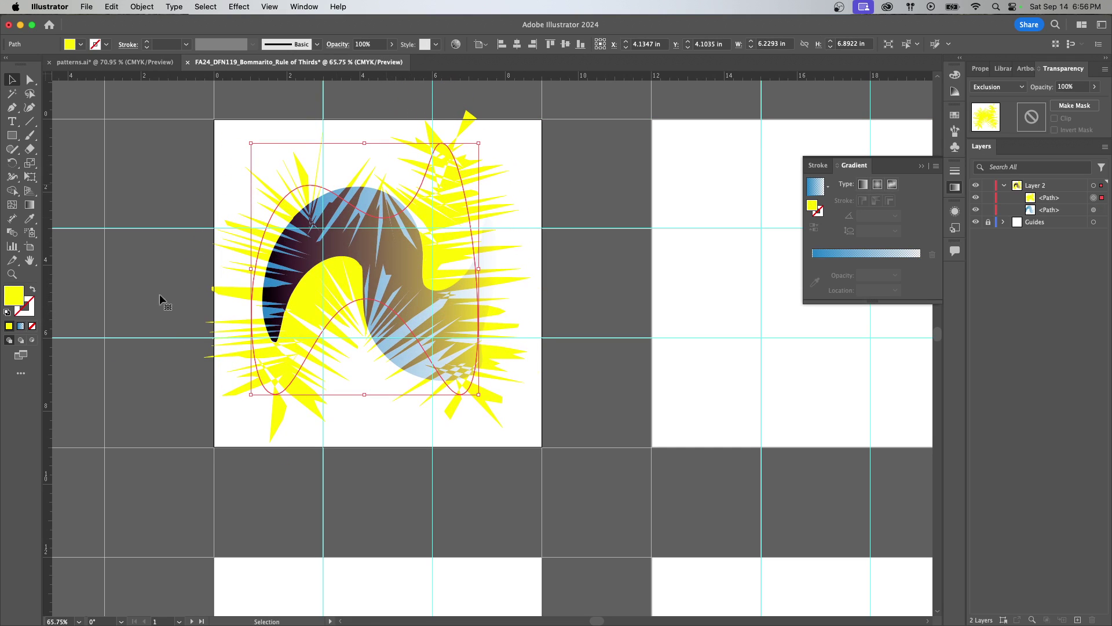
pyautogui.click(607, 303)
pyautogui.moveTo(584, 300); pyautogui.dragTo(445, 305)
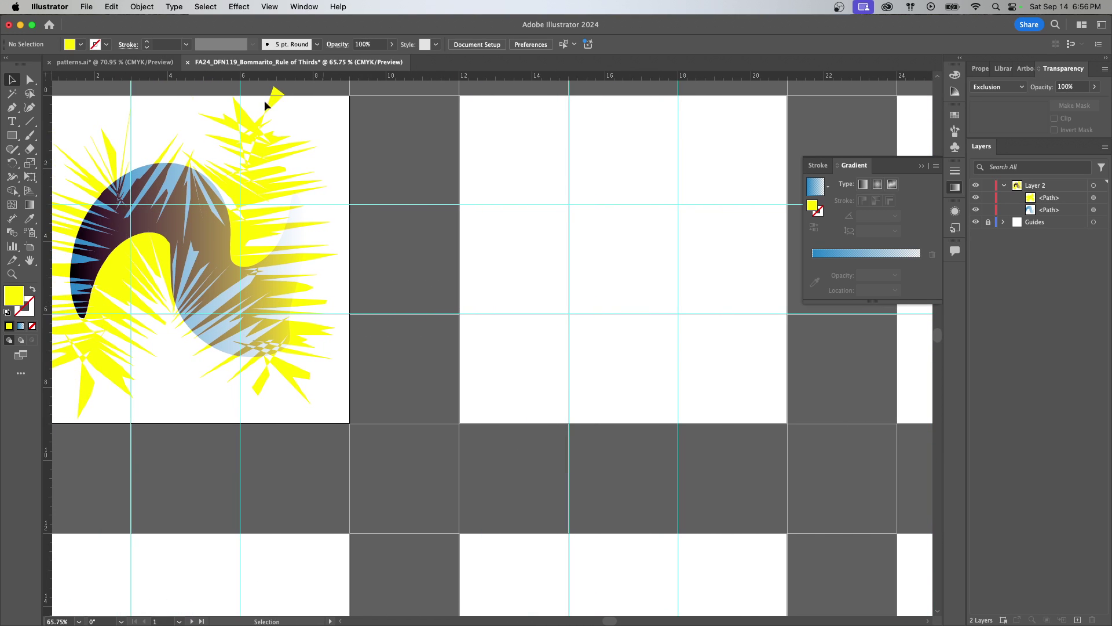
pyautogui.click(239, 9)
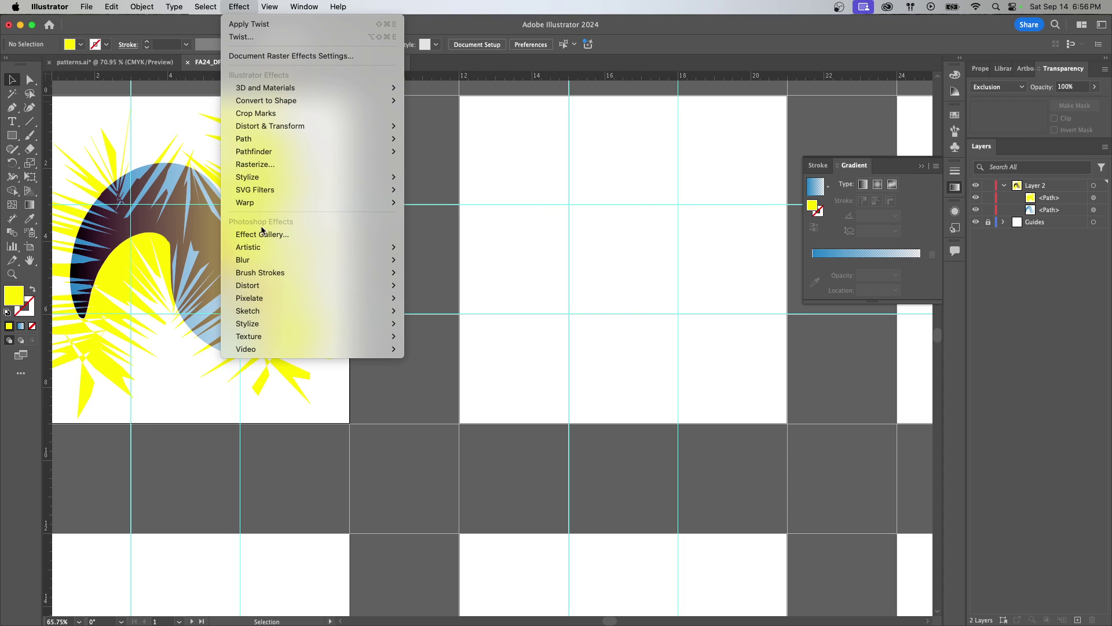
pyautogui.click(180, 356)
pyautogui.click(308, 299)
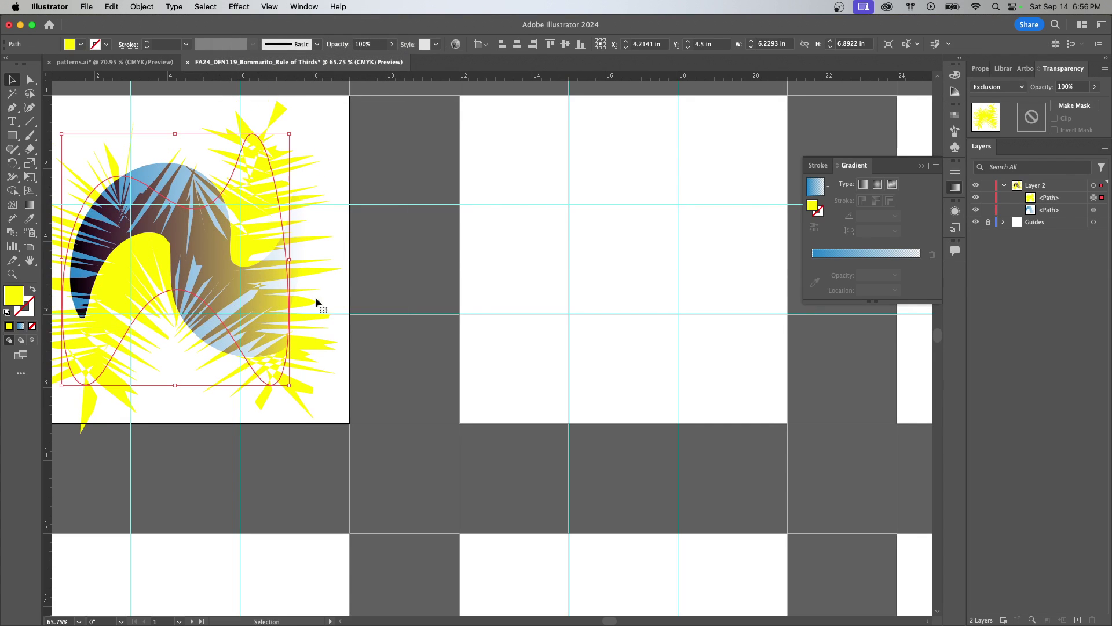
# Draw a yellow circle about 4.02 in across on the second artboard with the Ellipse tool
pyautogui.click(10, 140)
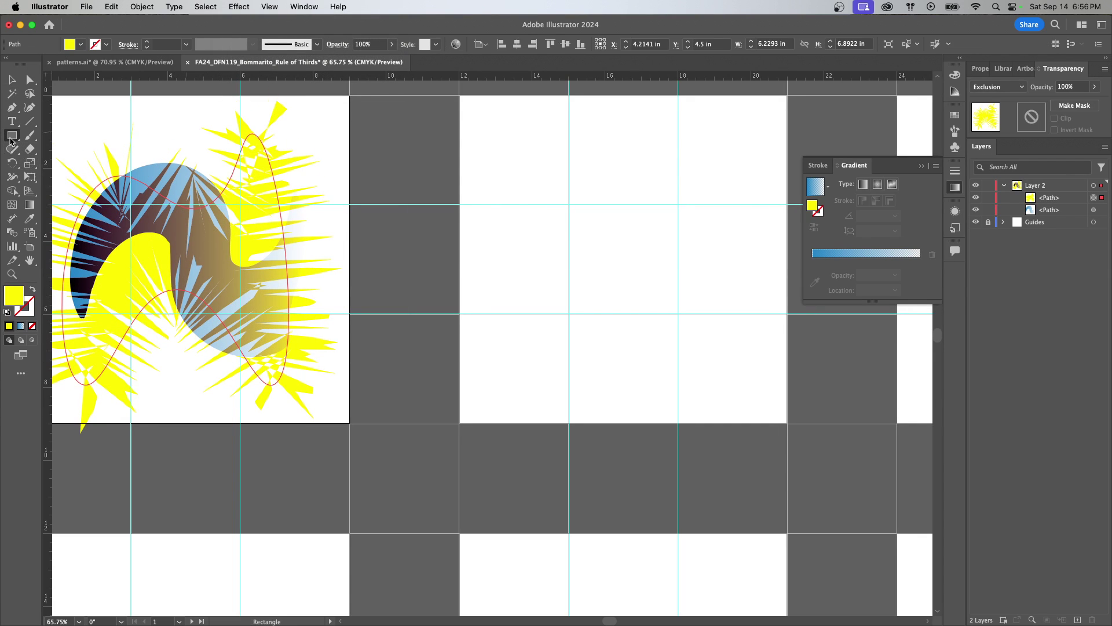
pyautogui.click(11, 138)
pyautogui.click(62, 163)
pyautogui.moveTo(507, 187); pyautogui.dragTo(655, 334)
# Apply a Gaussian Blur effect to the yellow circle that softens its edges into a wide glow
pyautogui.click(245, 10)
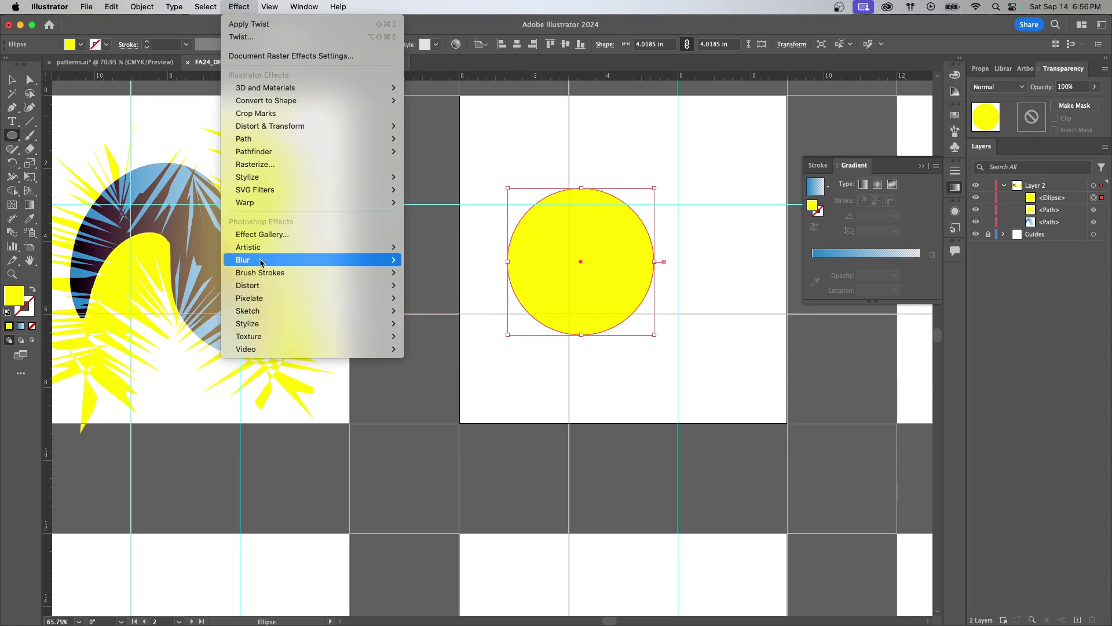
pyautogui.moveTo(261, 263)
pyautogui.click(436, 259)
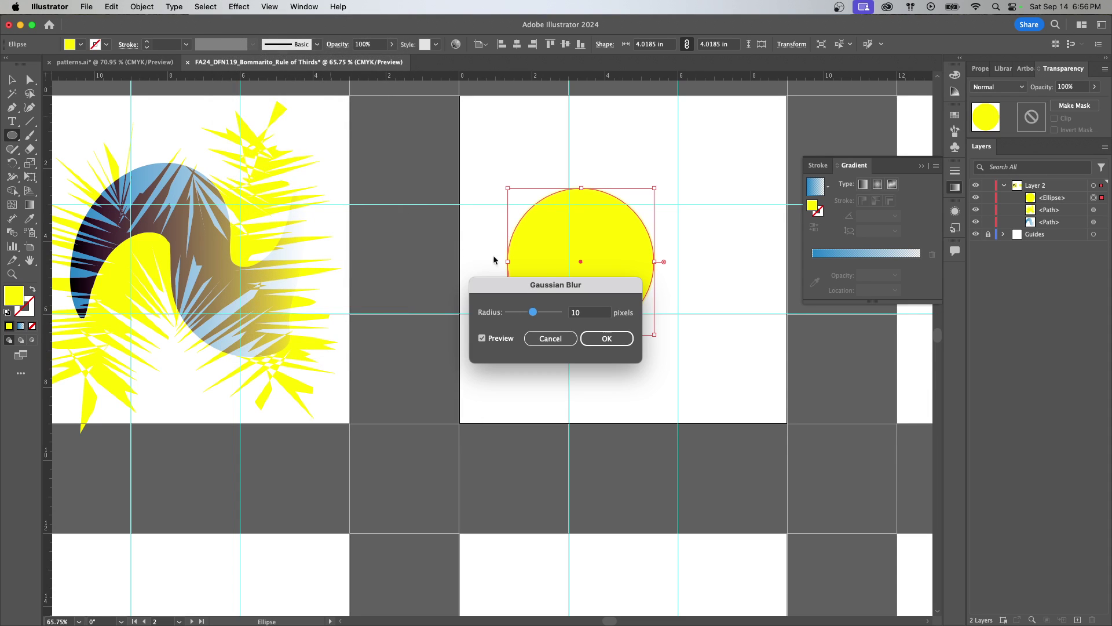
pyautogui.moveTo(537, 314); pyautogui.dragTo(502, 427)
pyautogui.click(531, 486)
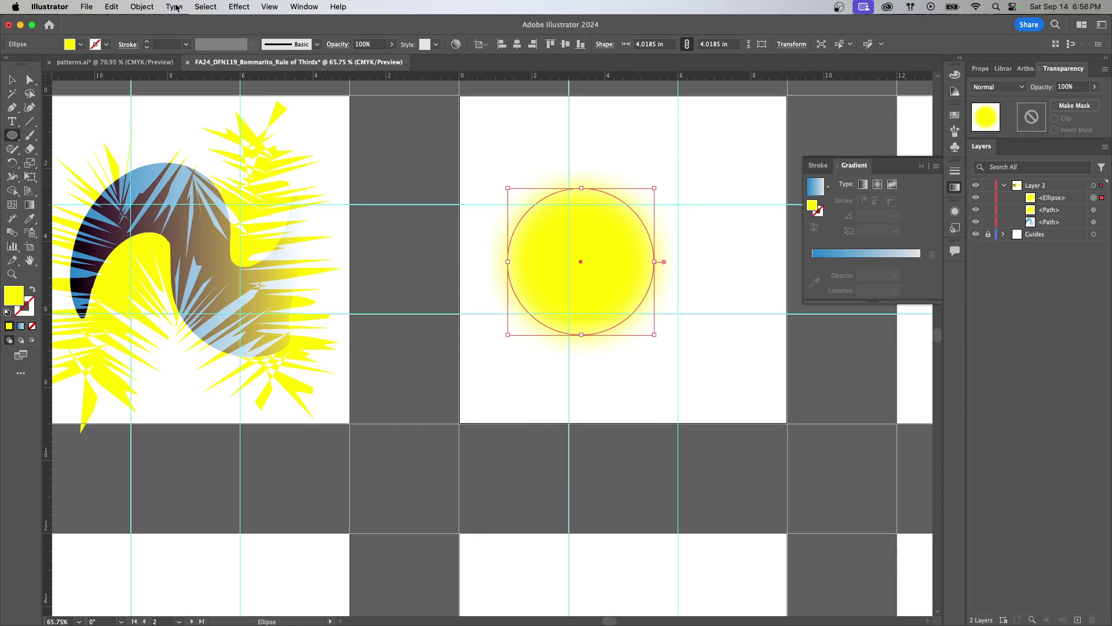
# Try the Accented Edges, Dark Strokes, Ink Outlines, Spatter and Crosshatch effects on the blurred yellow circle
pyautogui.click(239, 6)
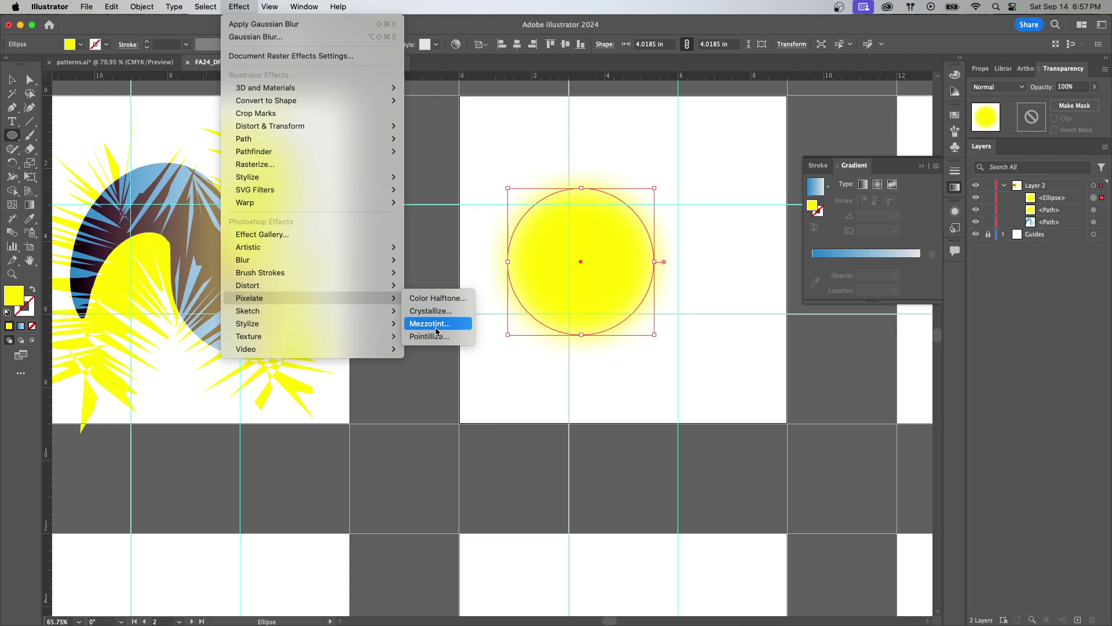
pyautogui.moveTo(244, 325)
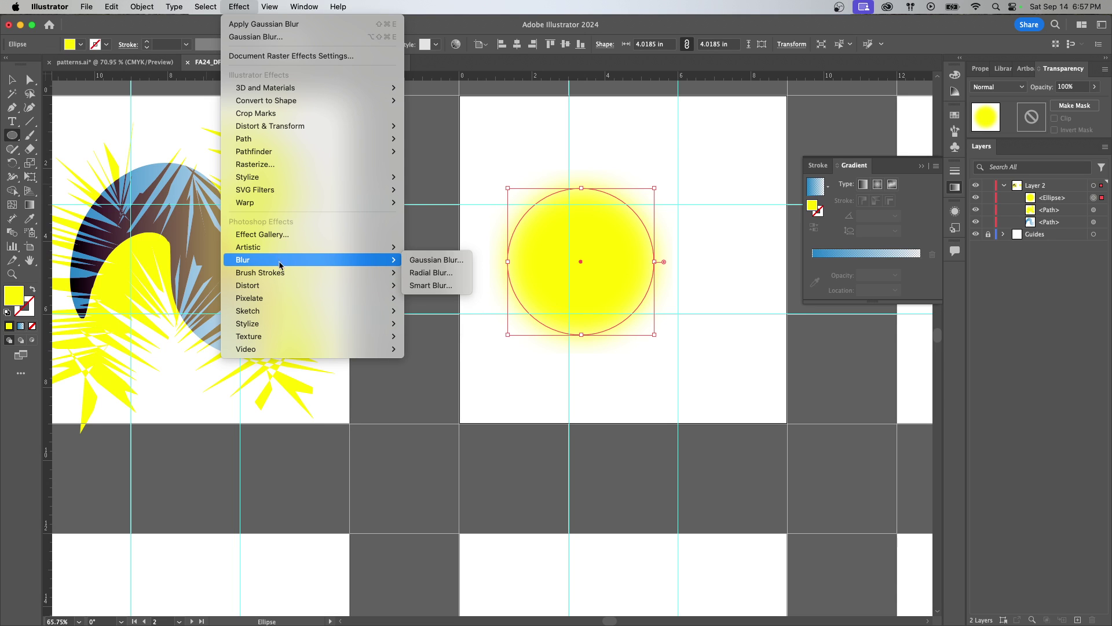
pyautogui.moveTo(281, 275)
pyautogui.click(445, 275)
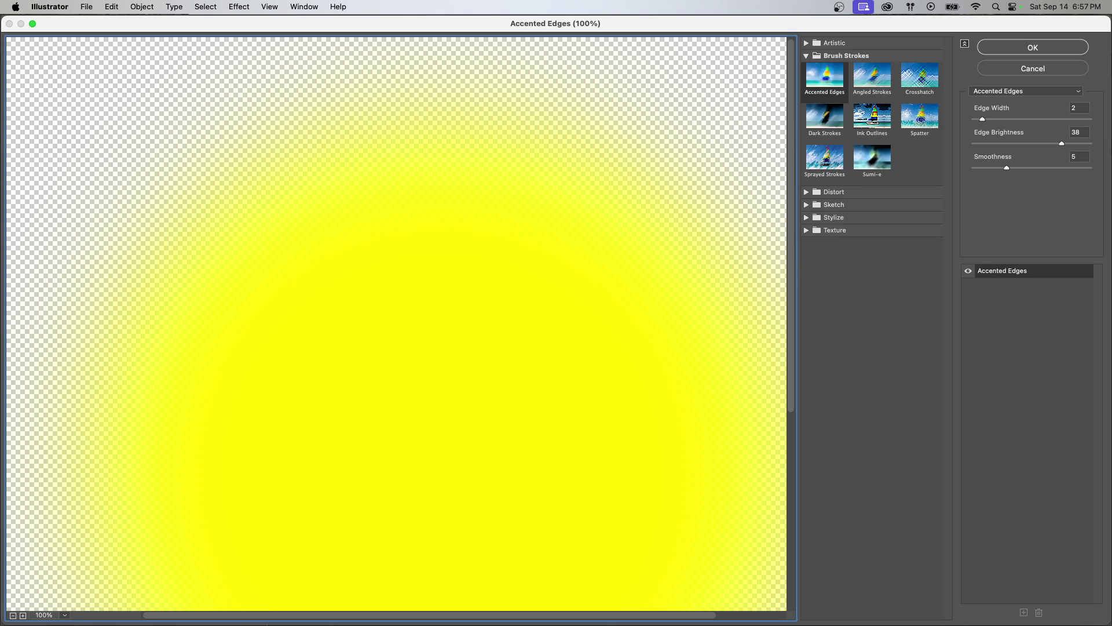
pyautogui.click(12, 617)
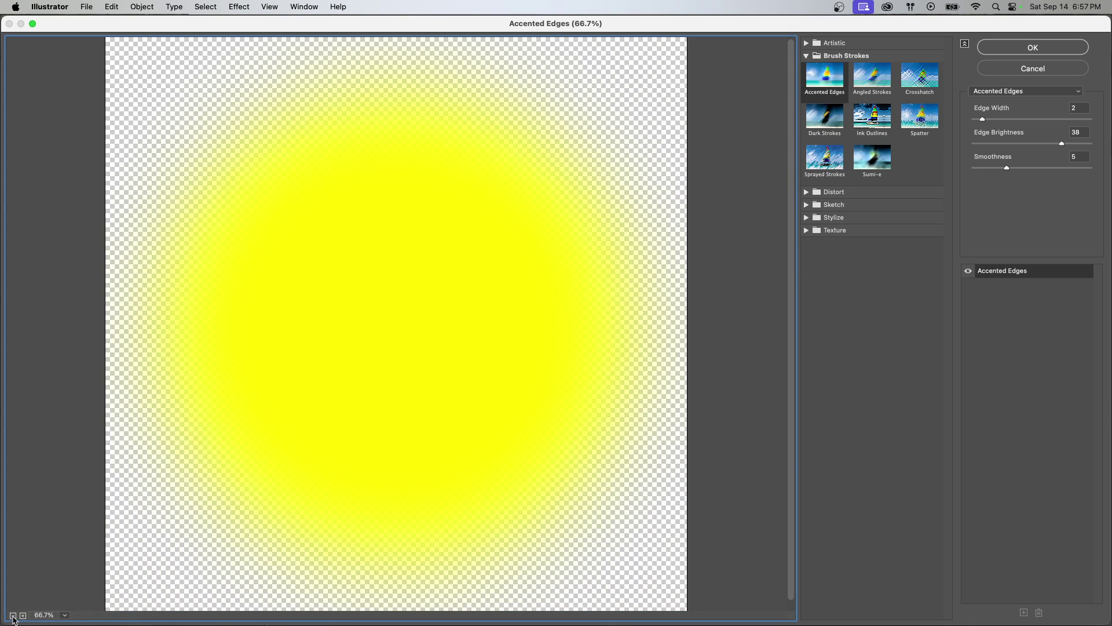
pyautogui.click(12, 617)
pyautogui.click(13, 616)
pyautogui.click(837, 122)
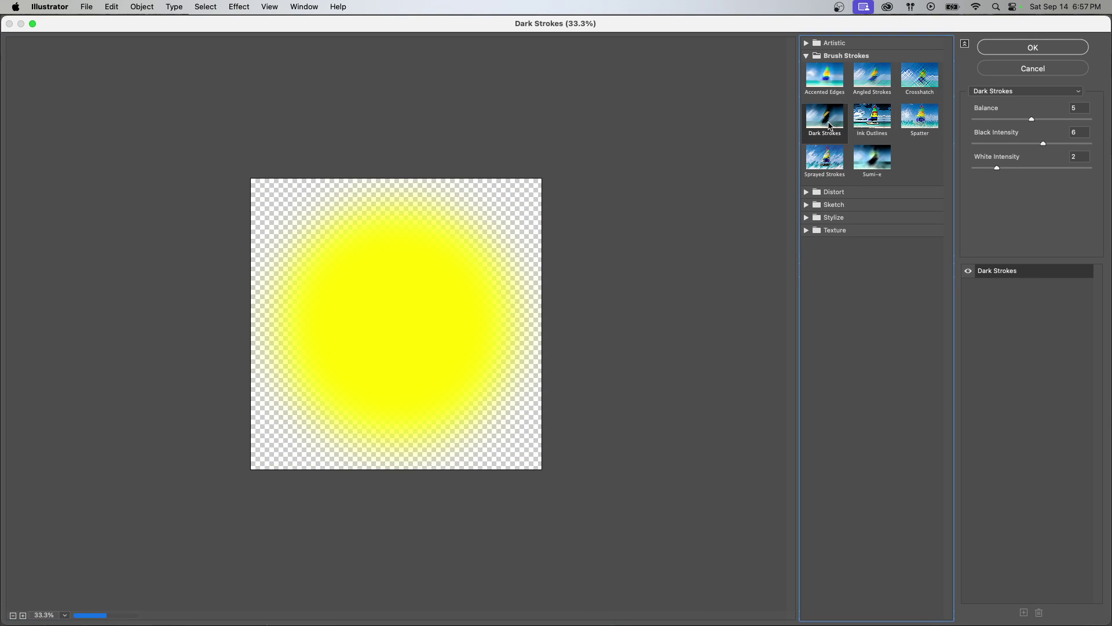
pyautogui.click(872, 118)
pyautogui.click(920, 122)
pyautogui.click(920, 75)
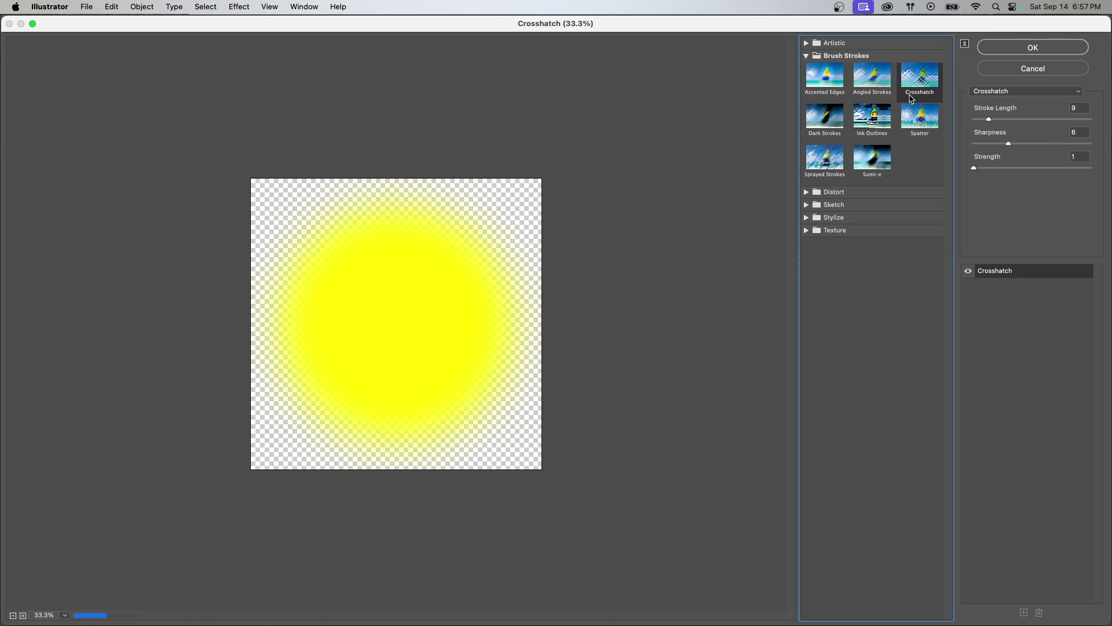
pyautogui.click(1033, 68)
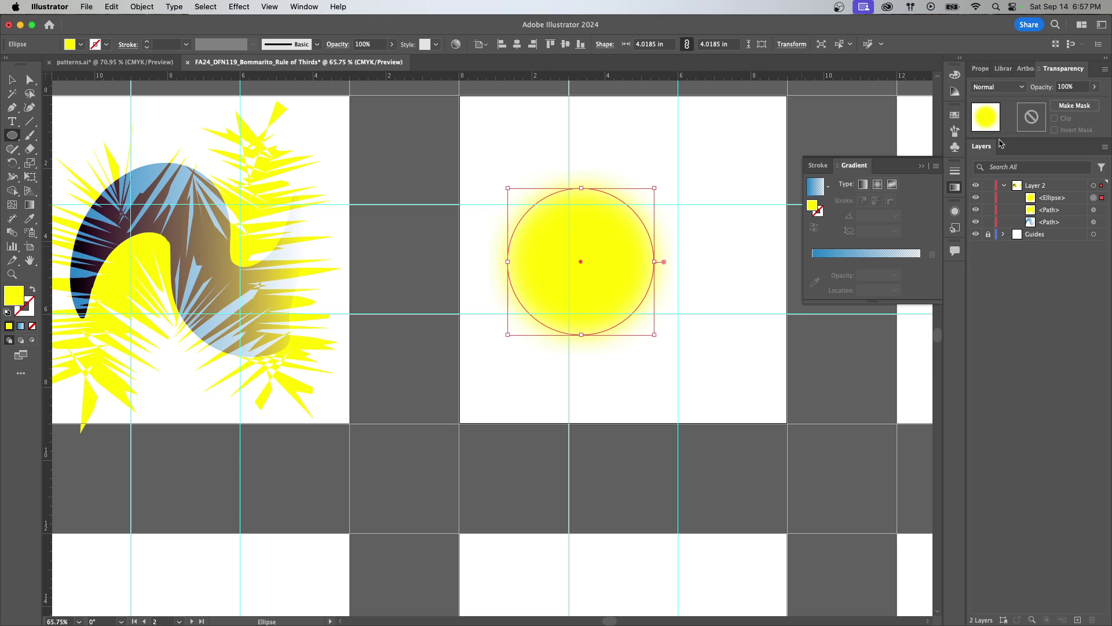
# Fill the blurred circle with the yellow-to-red gradient swatch
pyautogui.click(981, 68)
pyautogui.click(976, 199)
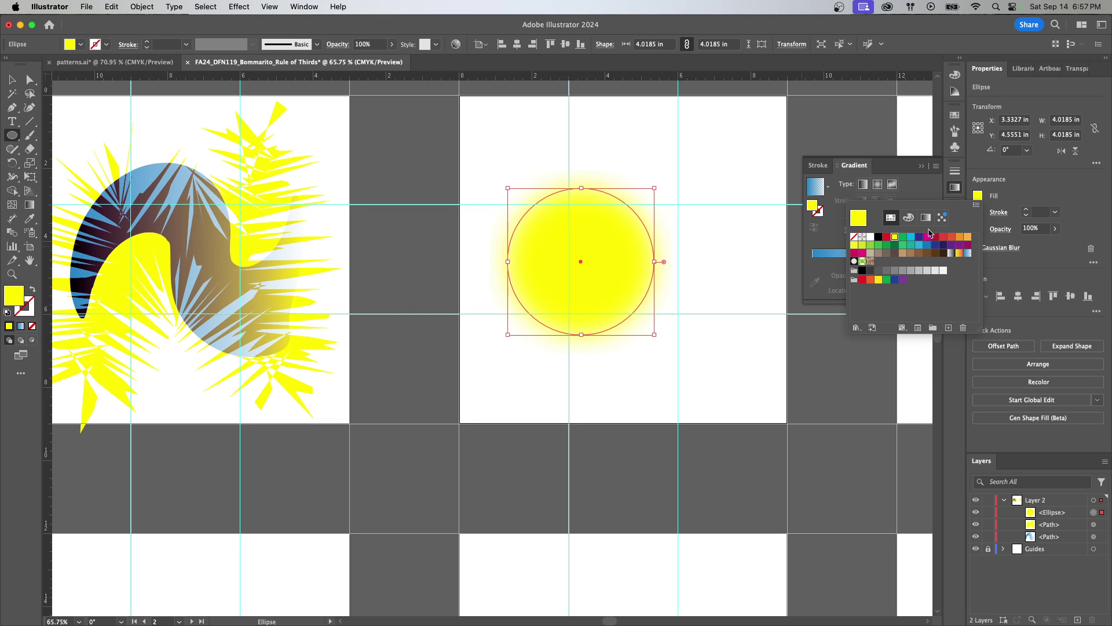
pyautogui.click(959, 255)
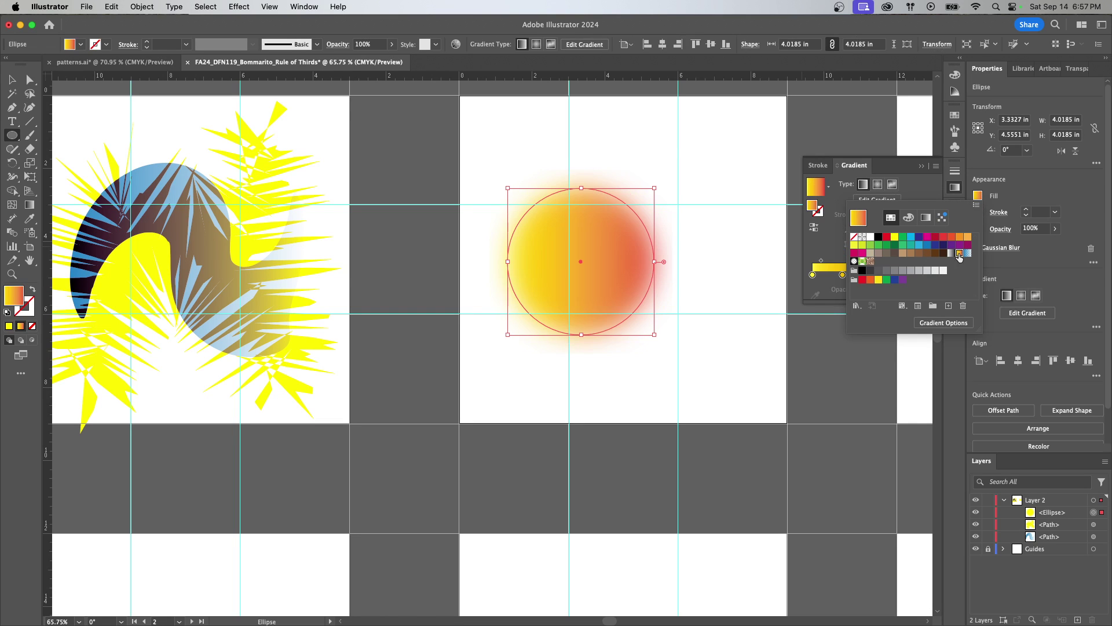
# Open the Accented Edges effect for the gradient circle with the whole circle fitting in the preview
pyautogui.click(249, 10)
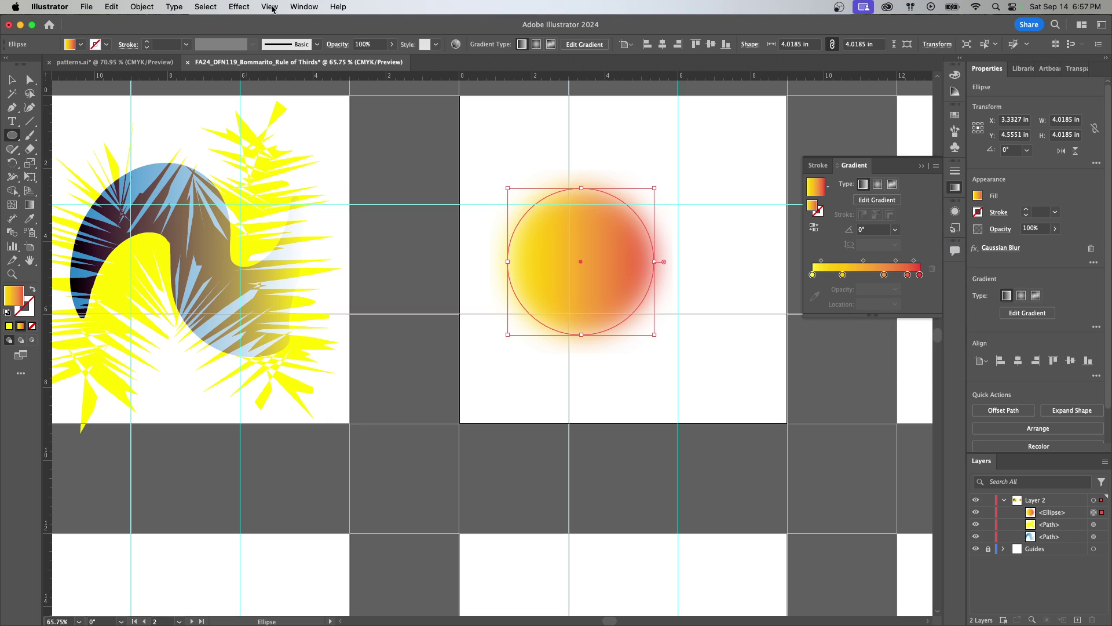
pyautogui.click(233, 8)
pyautogui.moveTo(298, 272)
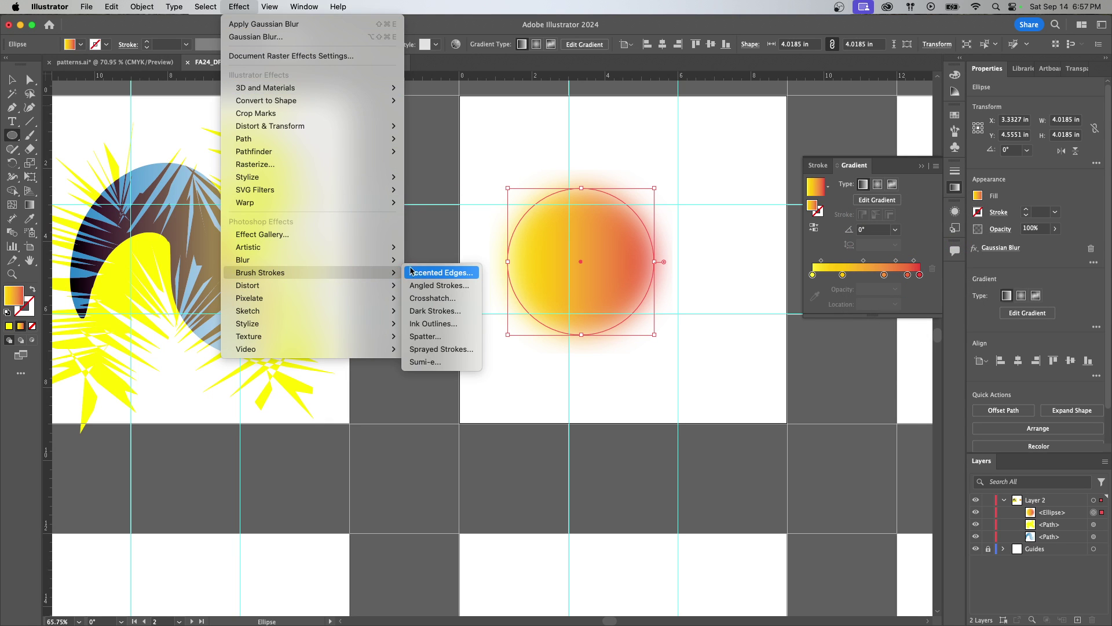
pyautogui.click(443, 272)
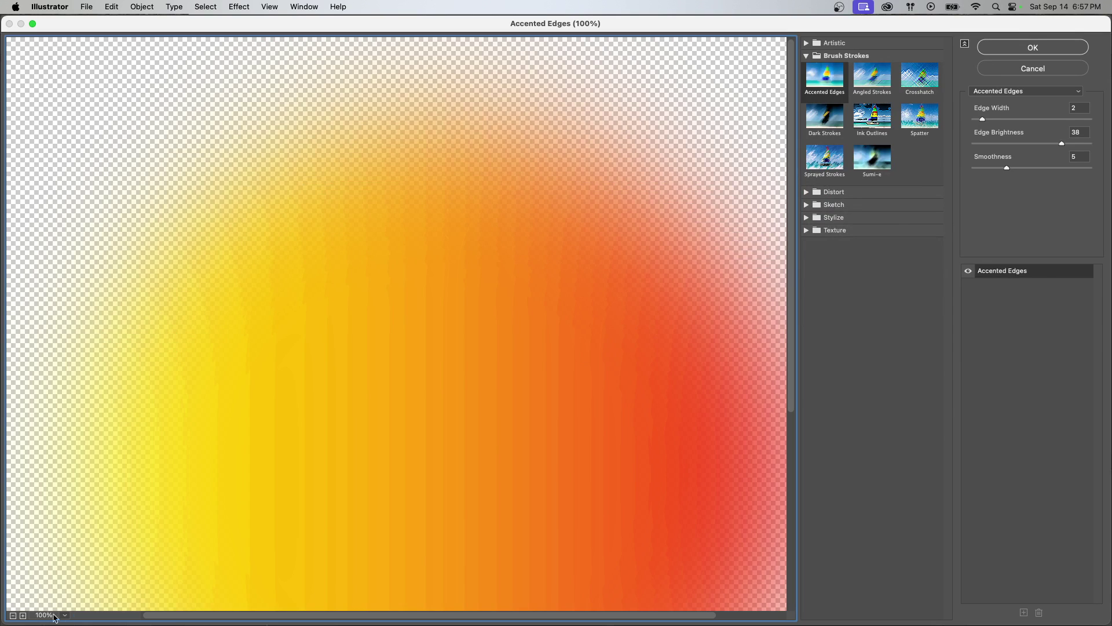
pyautogui.click(13, 616)
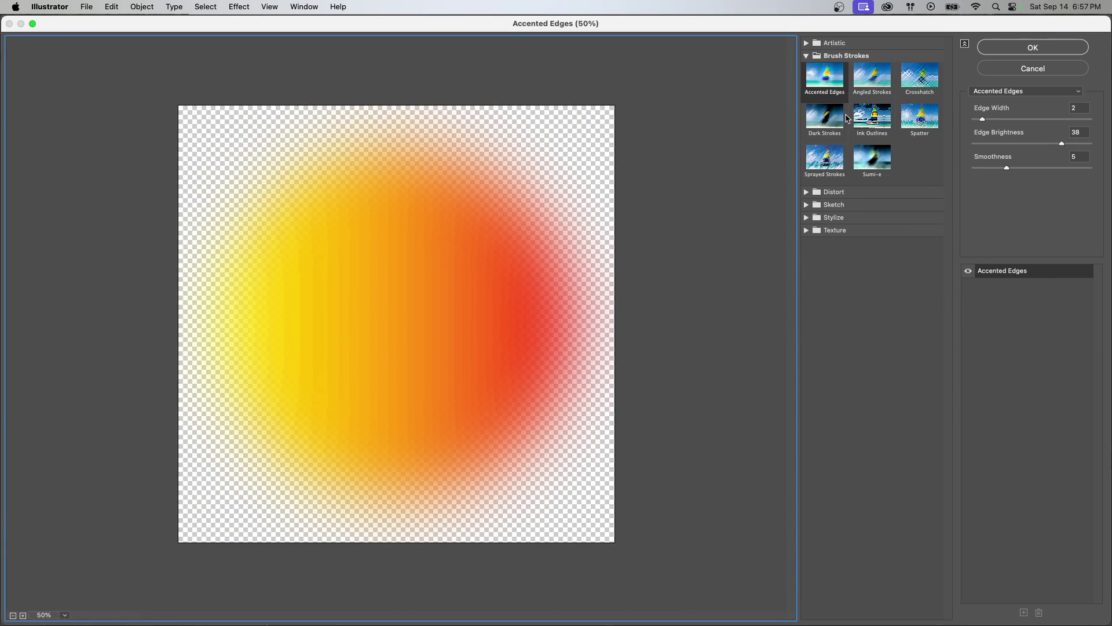
# Try the Dark Strokes effect on the gradient circle, and Ink Outlines with a stroke length of 13
pyautogui.click(834, 121)
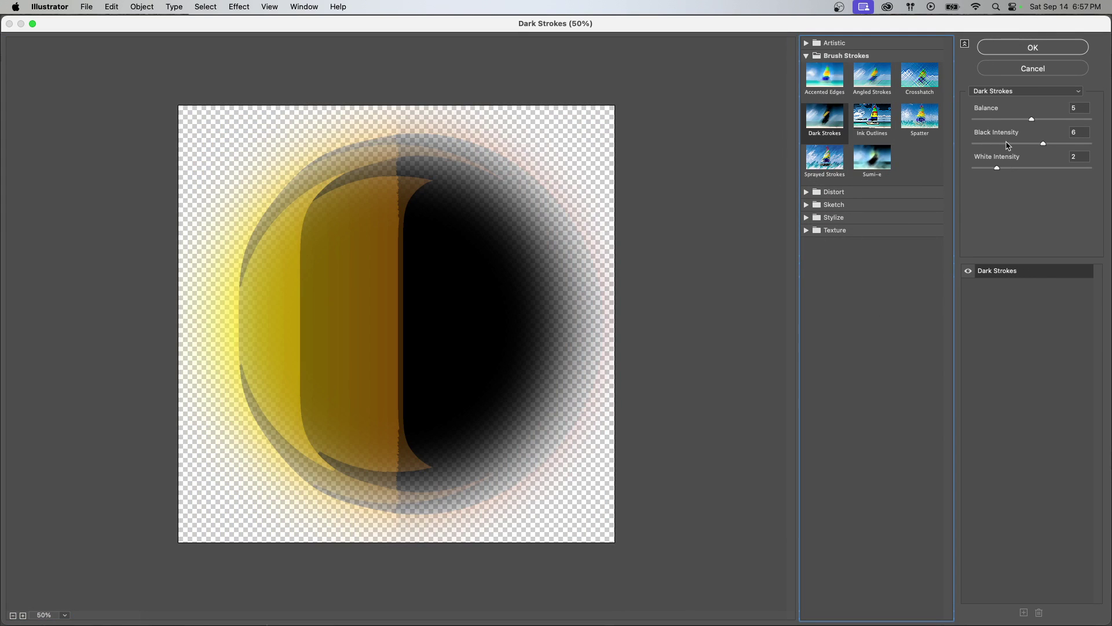
pyautogui.click(876, 128)
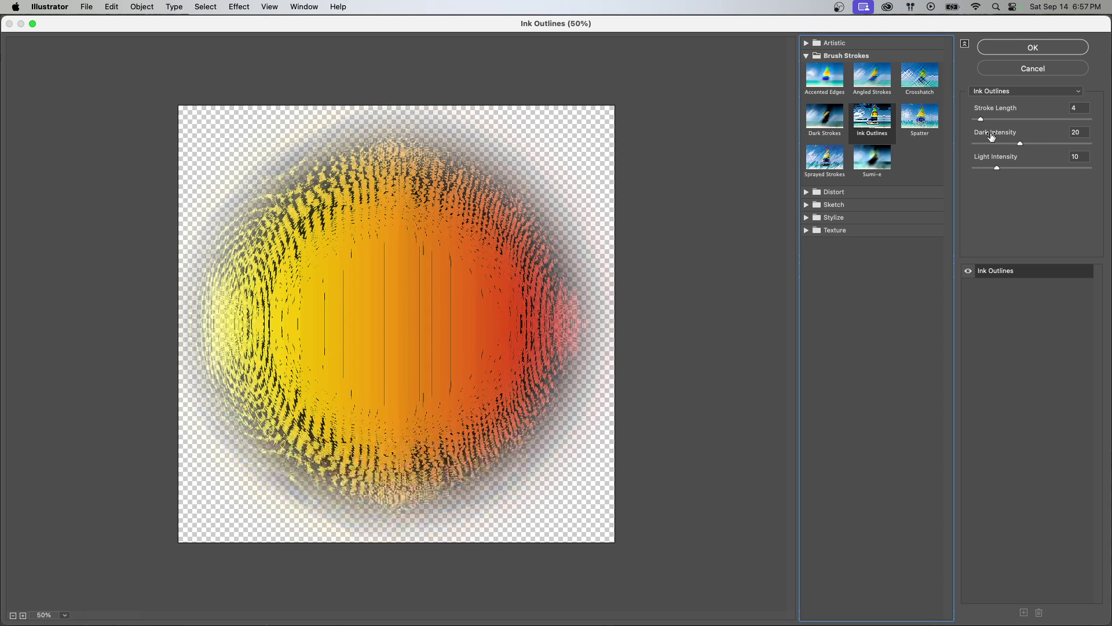
pyautogui.click(991, 120)
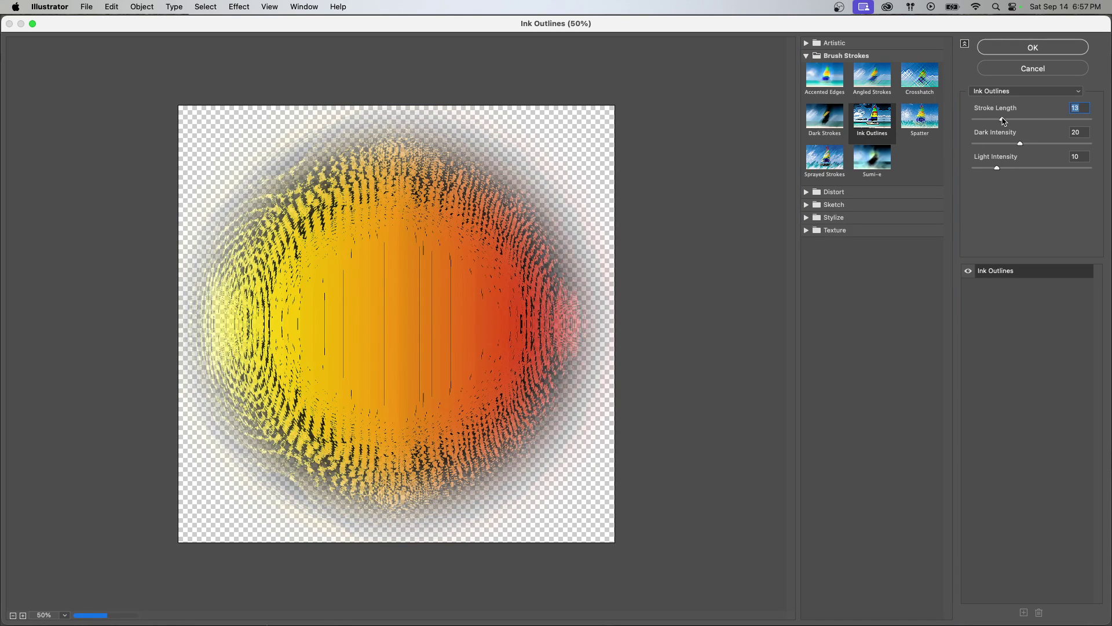
# Try the Crosshatch effect on the gradient circle with a stroke length of 23 and increased sharpness and strength
pyautogui.click(921, 86)
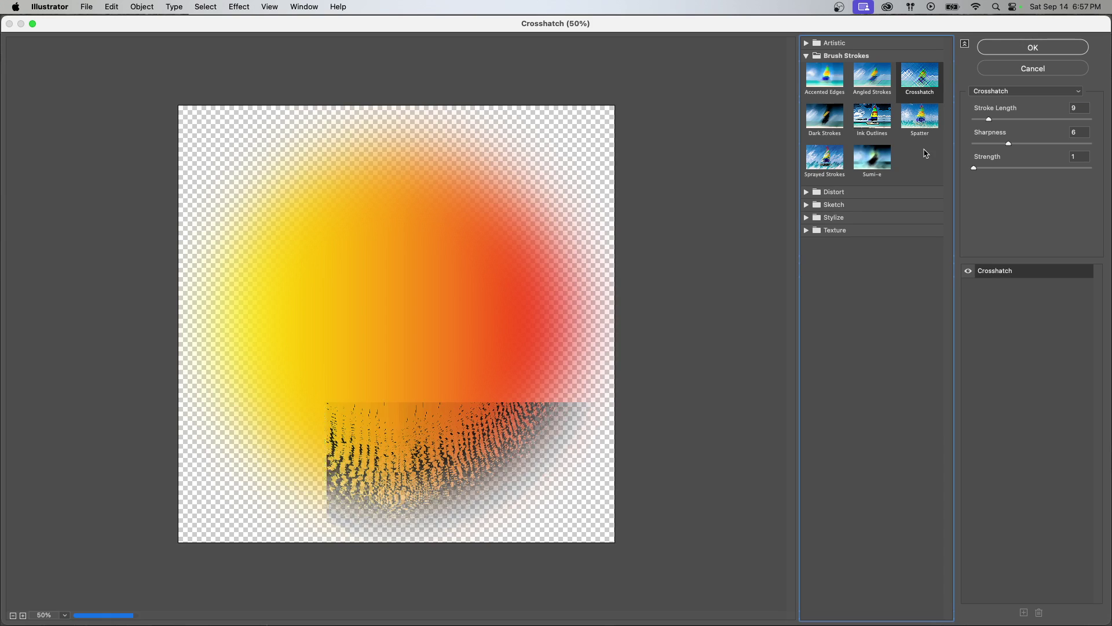
pyautogui.click(1009, 119)
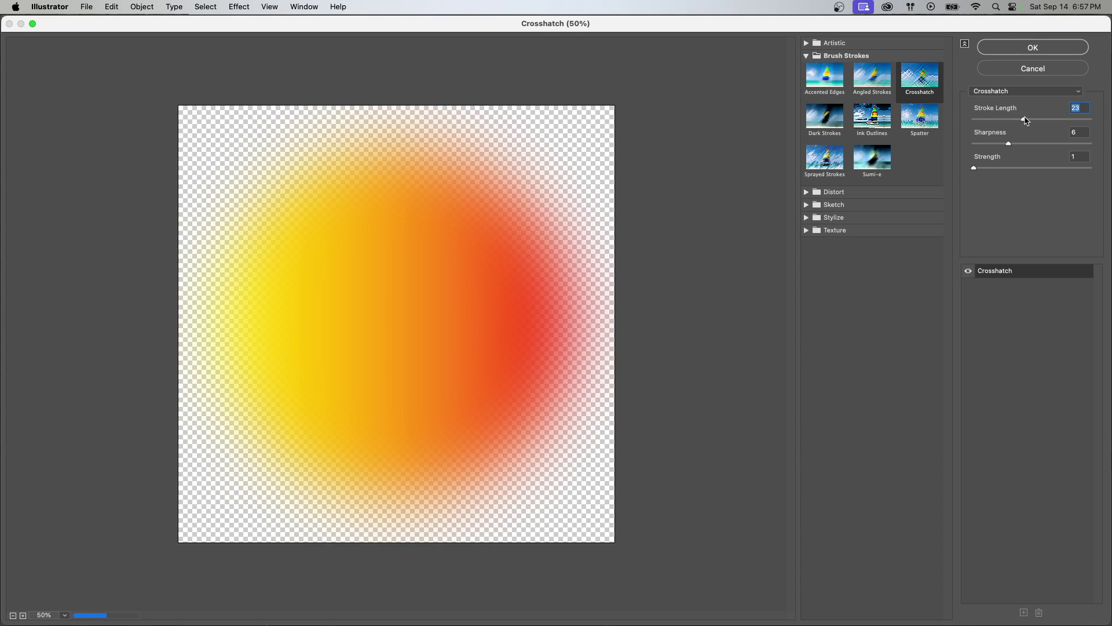
pyautogui.moveTo(1006, 145); pyautogui.dragTo(1039, 144)
pyautogui.moveTo(980, 169); pyautogui.dragTo(1037, 168)
# Try the Sprayed Strokes effect on the gradient circle, and Sumi-e with a stroke width of 5
pyautogui.click(827, 164)
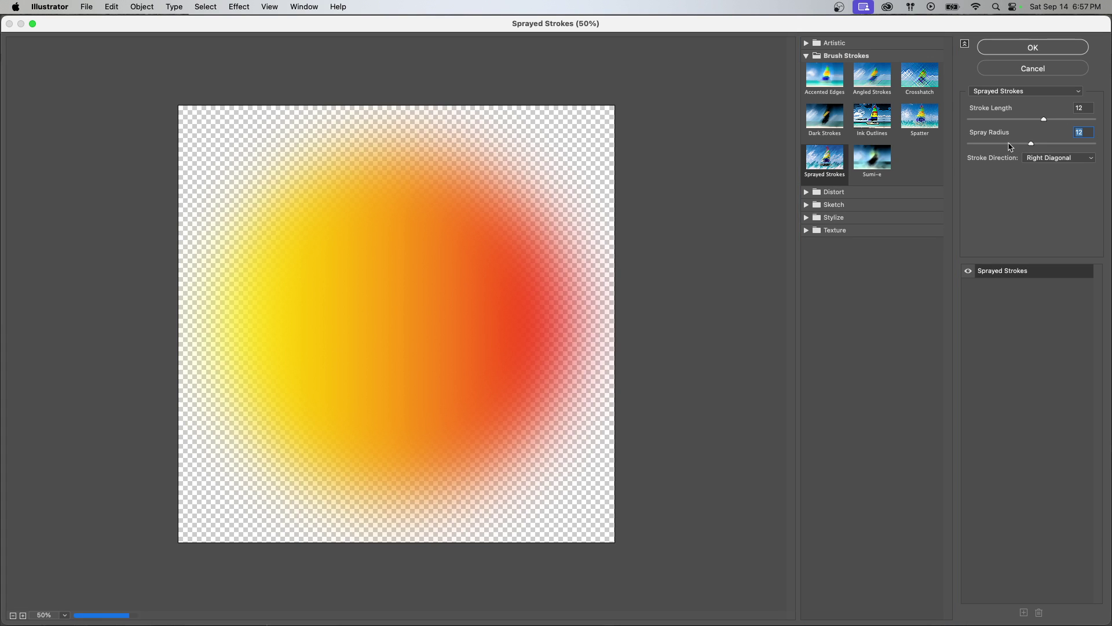
pyautogui.click(871, 161)
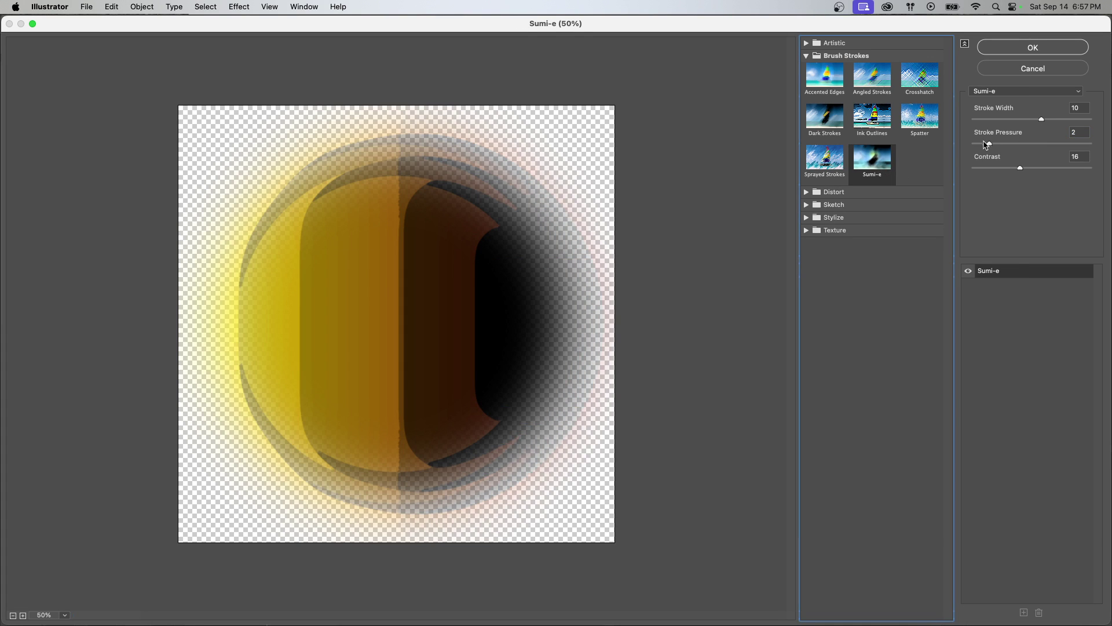
pyautogui.moveTo(1025, 122); pyautogui.dragTo(991, 122)
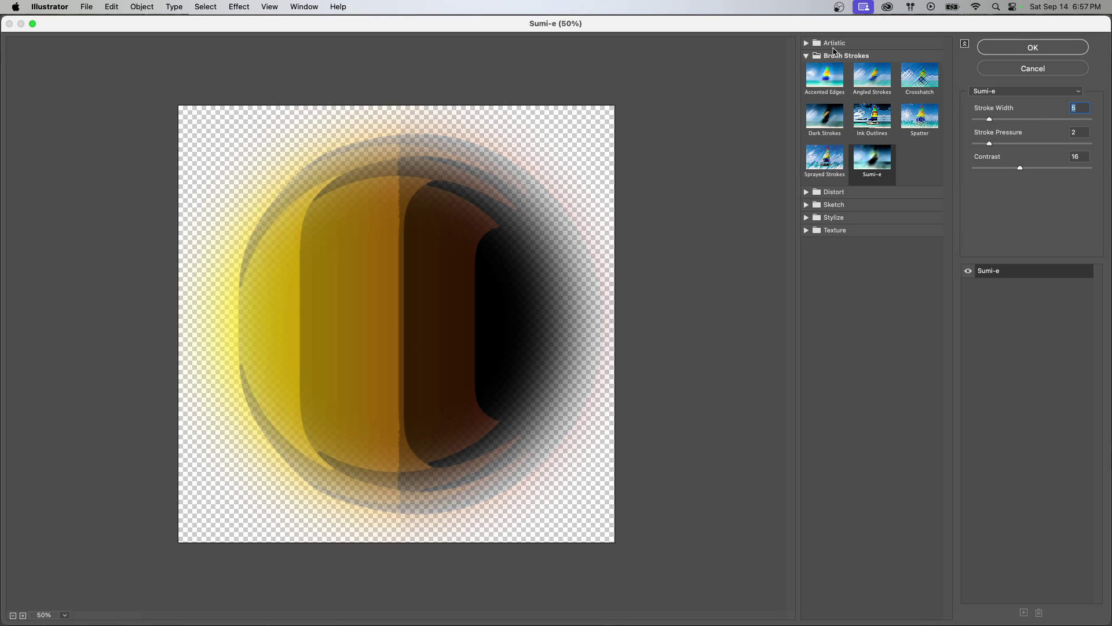
# Choose the Glass distortion effect for the gradient circle with distortion 13, smoothness 1 and scaling 57%
pyautogui.click(806, 194)
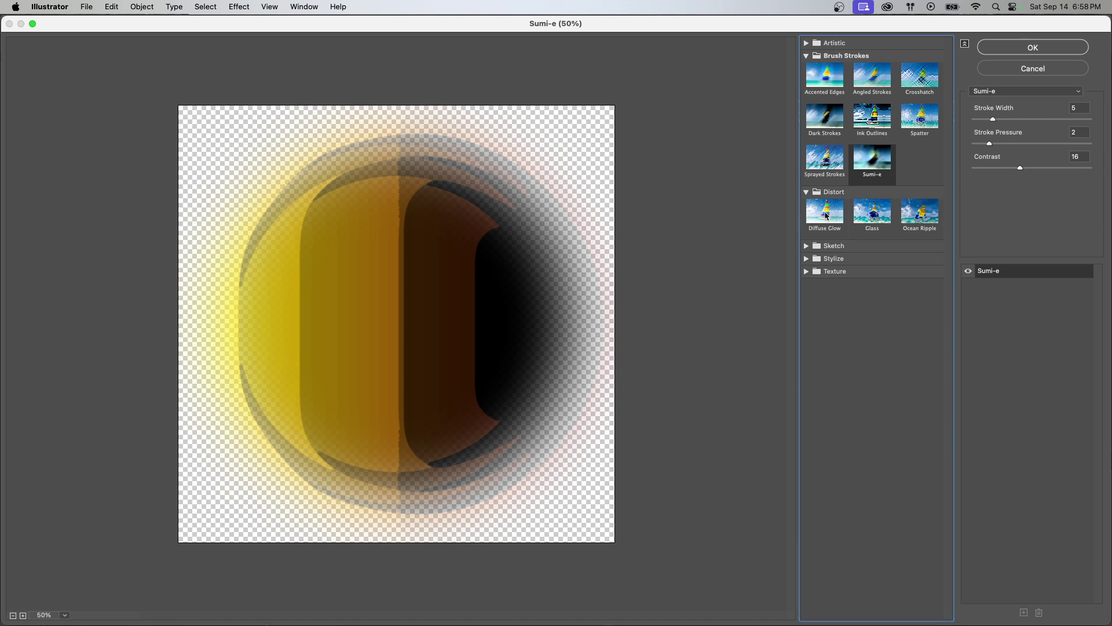
pyautogui.click(850, 215)
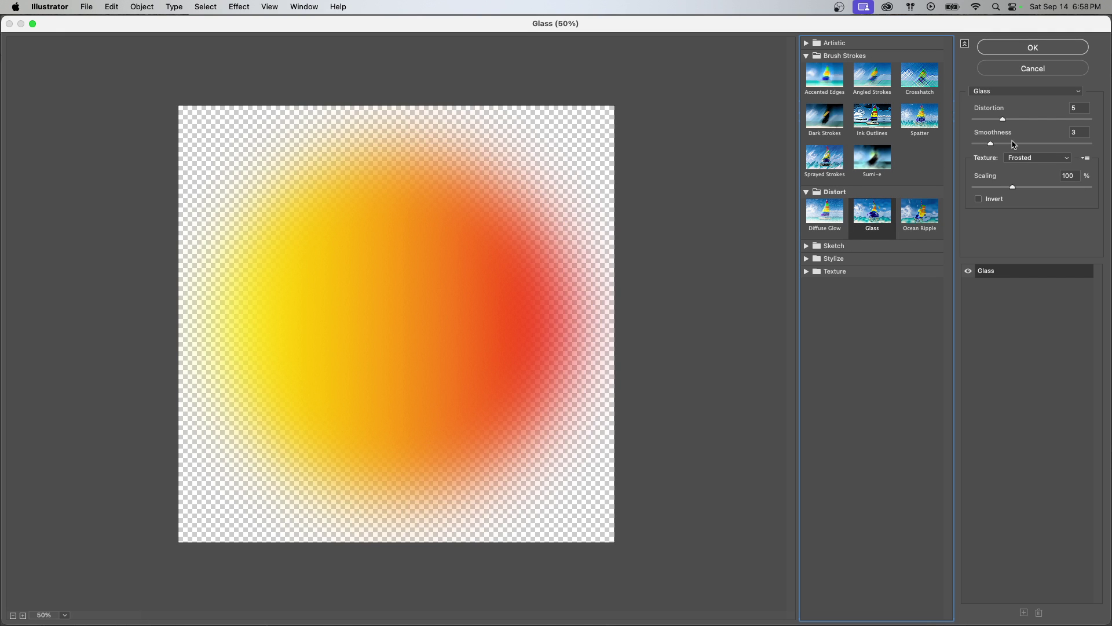
pyautogui.moveTo(1009, 122); pyautogui.dragTo(1049, 123)
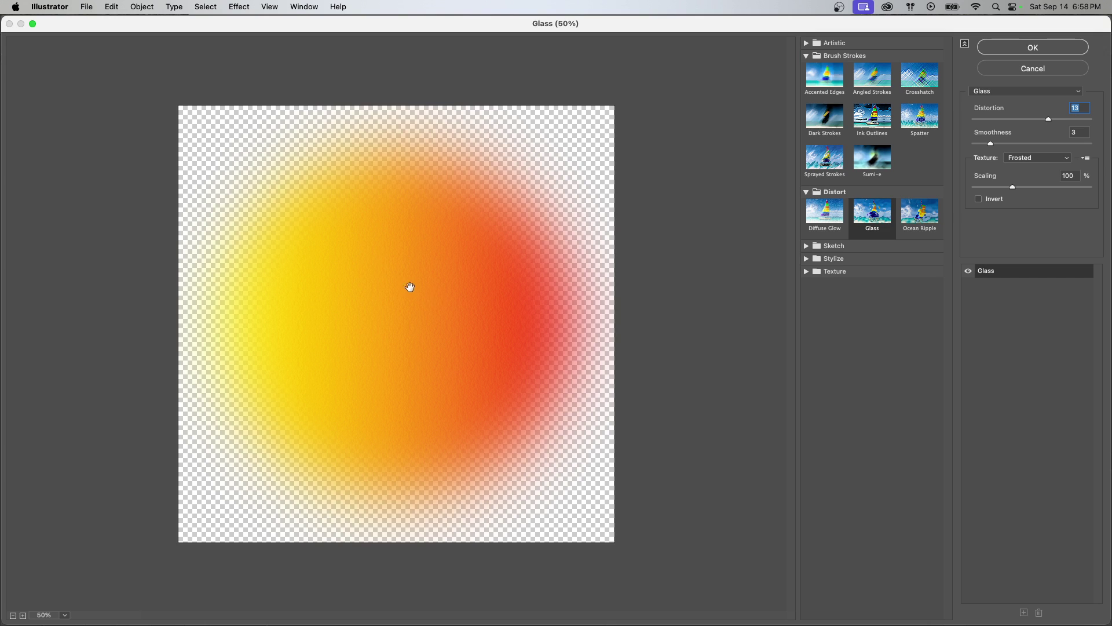
pyautogui.moveTo(1018, 189); pyautogui.dragTo(974, 193)
pyautogui.moveTo(994, 144); pyautogui.dragTo(985, 148)
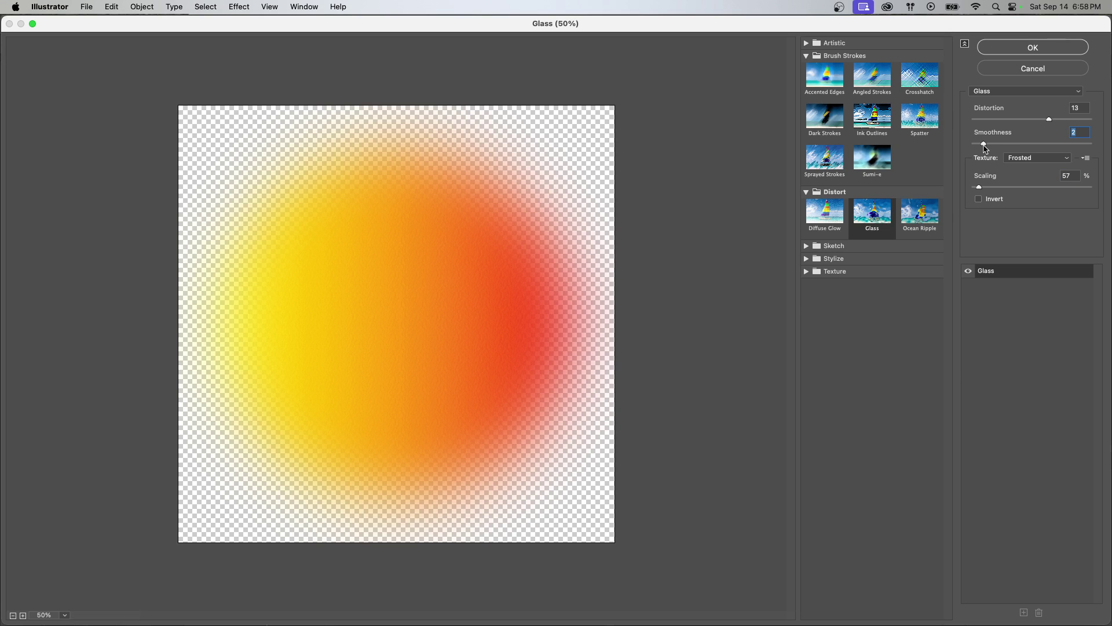
# Try the Tiny Lens texture for the Glass effect and switch the texture to Blocks
pyautogui.click(1040, 159)
pyautogui.click(1023, 168)
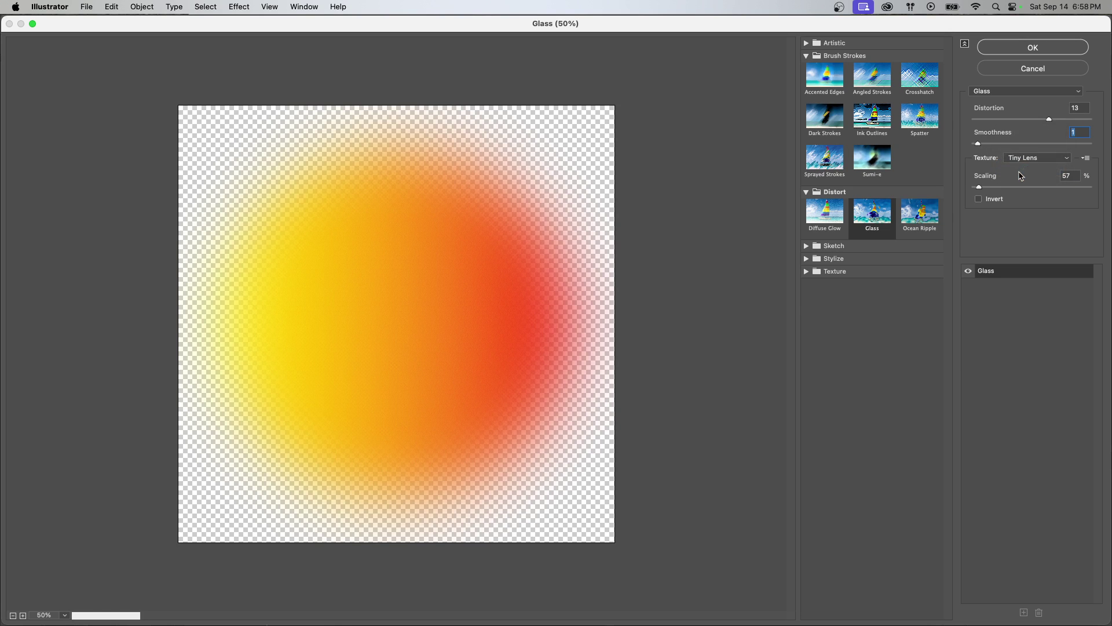
pyautogui.click(1023, 157)
pyautogui.click(1024, 125)
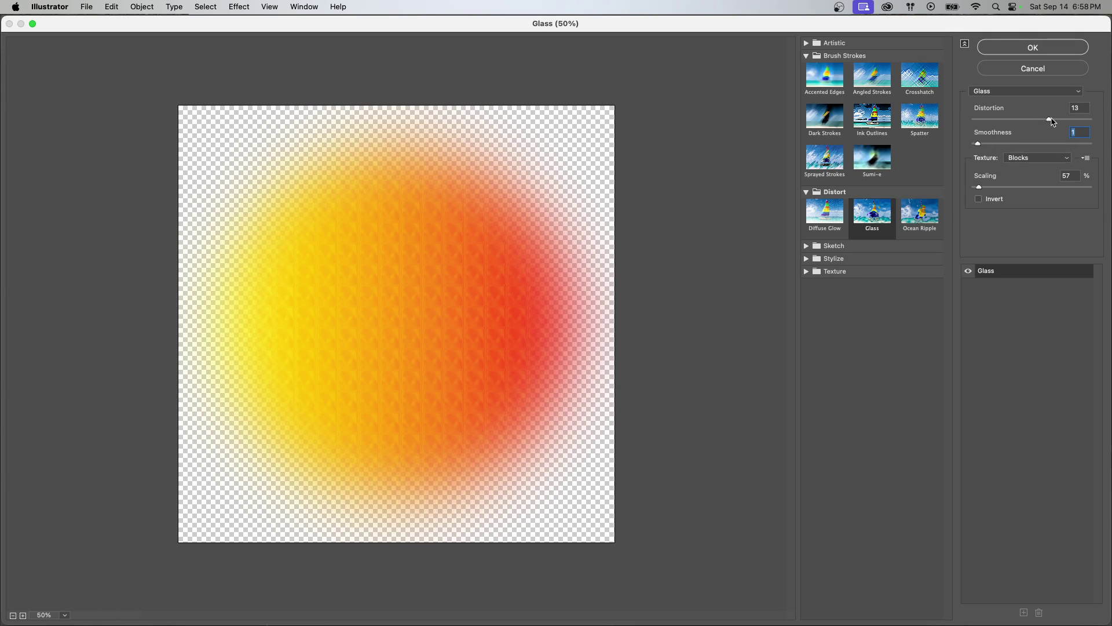
# Try the Paint Daubs effect on the gradient circle with an adjusted brush size and sharpness
pyautogui.click(991, 93)
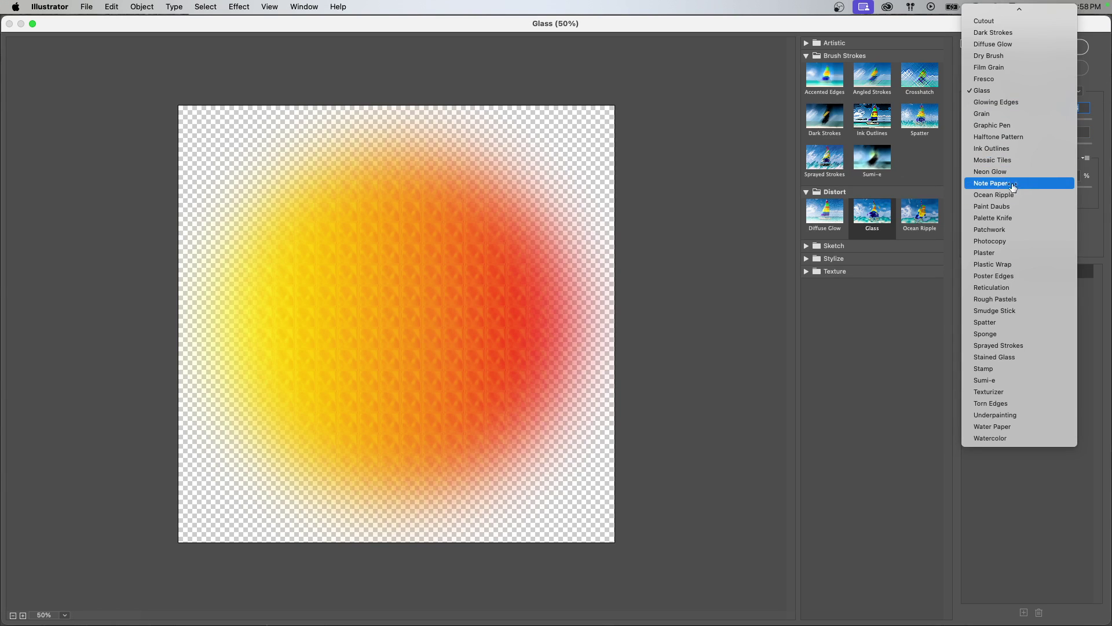
pyautogui.click(1006, 207)
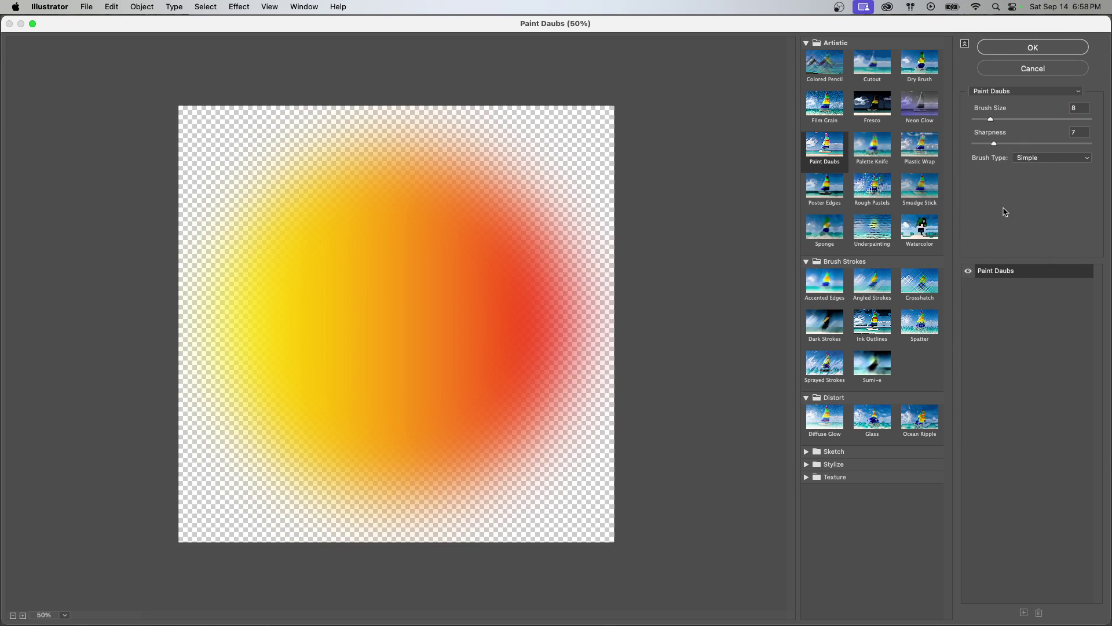
pyautogui.moveTo(1002, 145)
pyautogui.mouseDown()
pyautogui.moveTo(1027, 144)
pyautogui.moveTo(1013, 119)
pyautogui.moveTo(1041, 123)
pyautogui.mouseUp()
# Apply the Sponge effect to the gradient circle with brush size 3, definition 17 and smoothness 3
pyautogui.click(1004, 94)
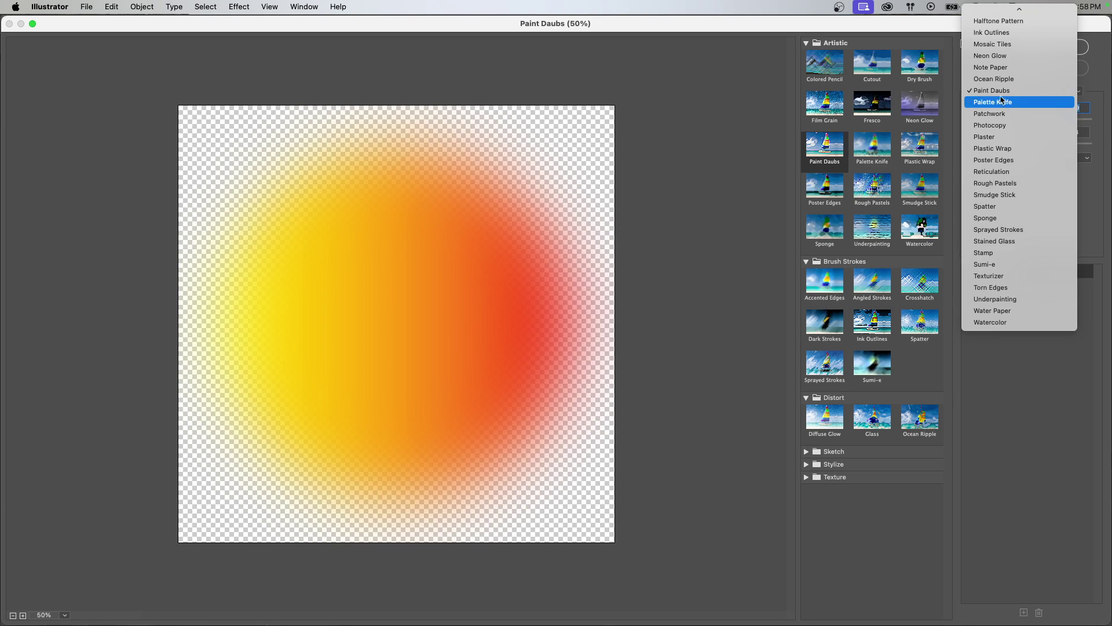
pyautogui.click(1004, 217)
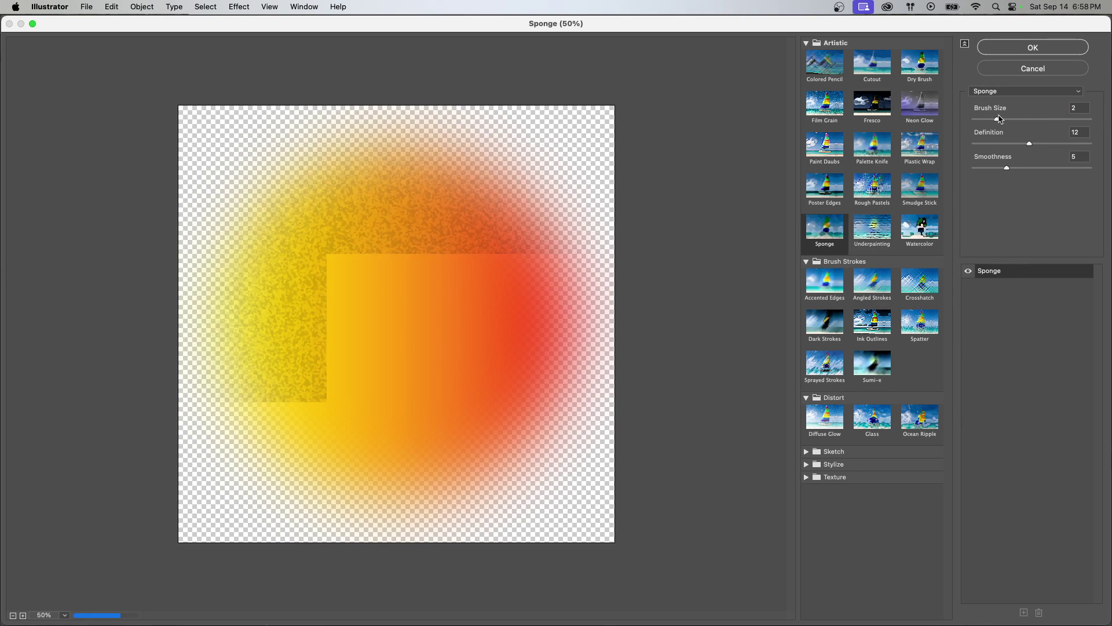
pyautogui.moveTo(1029, 147); pyautogui.dragTo(990, 173)
pyautogui.moveTo(997, 119); pyautogui.dragTo(1015, 120)
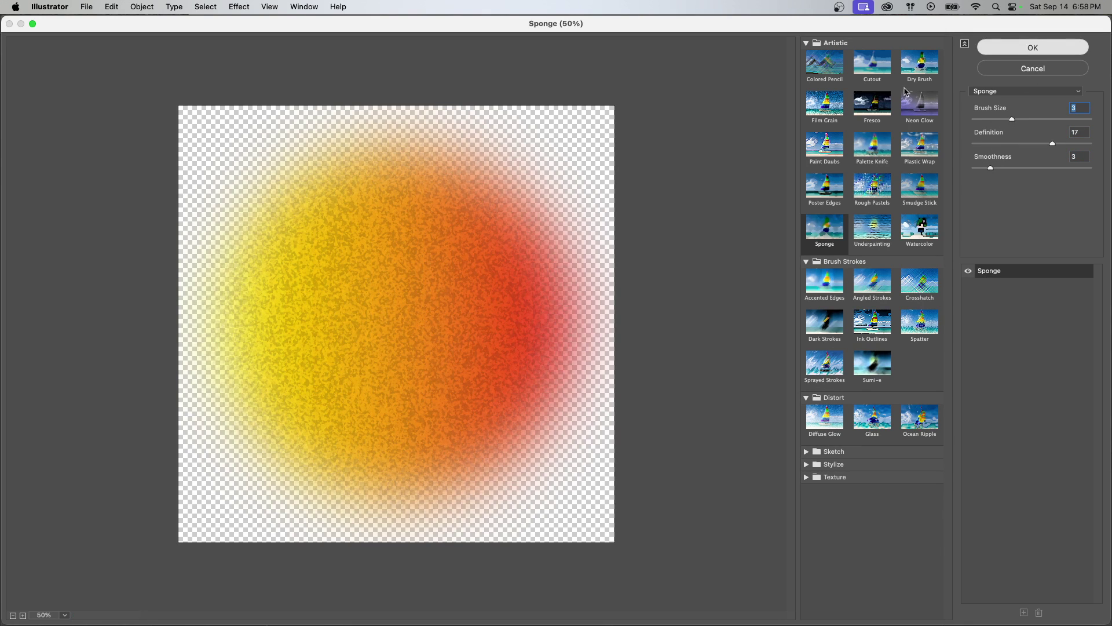
pyautogui.press('Return')
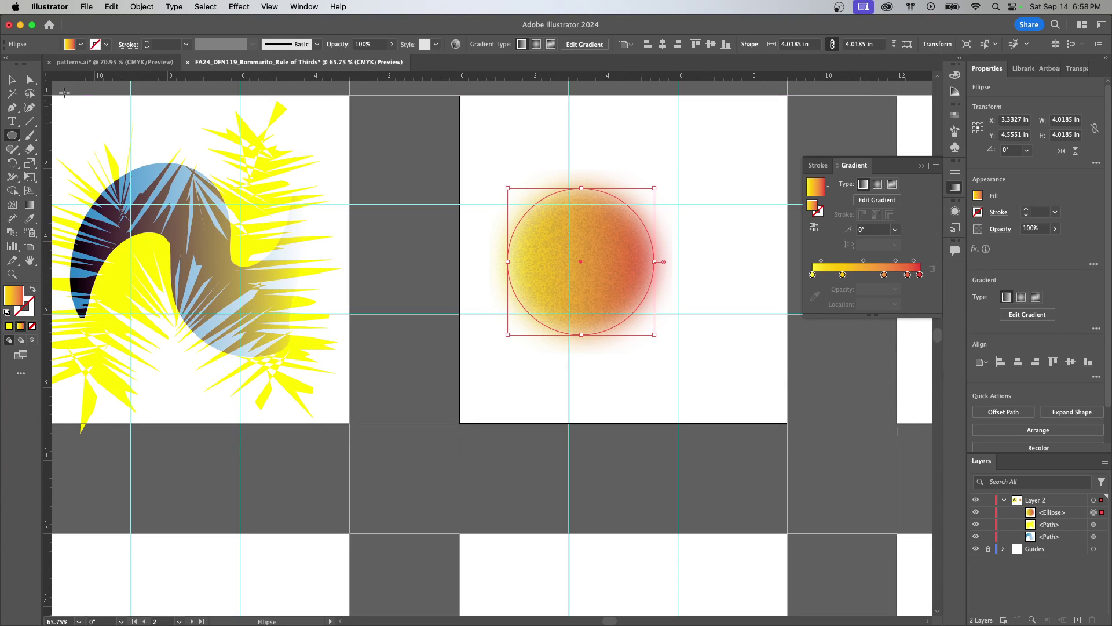
# Move the textured circle to the upper-left area of the second artboard and deselect it
pyautogui.press('v')
pyautogui.moveTo(571, 303); pyautogui.dragTo(533, 205)
pyautogui.click(665, 294)
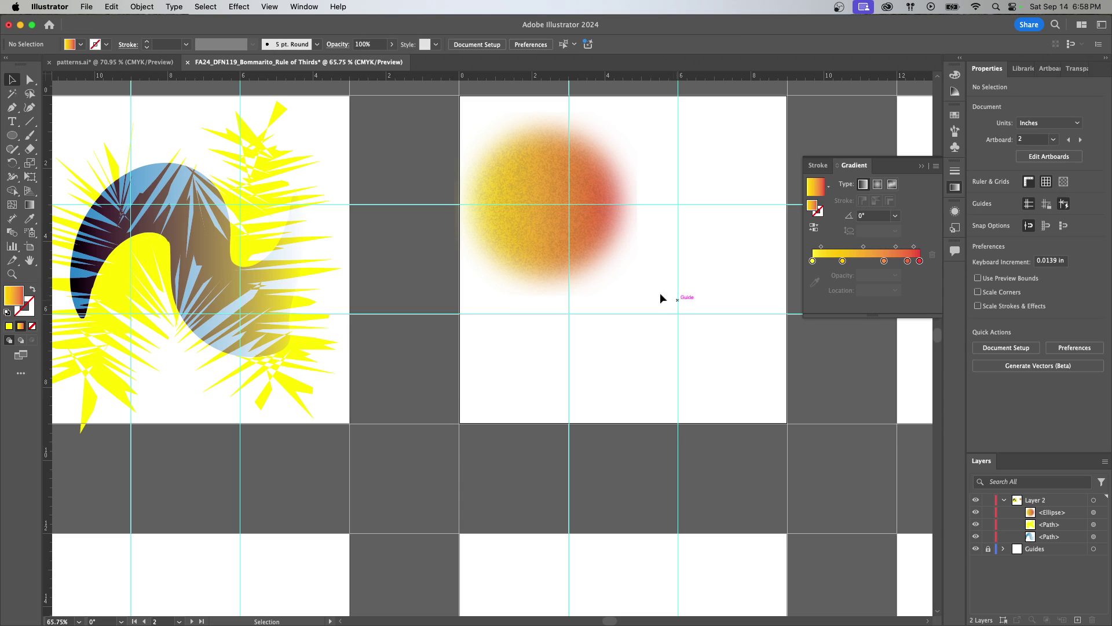
pyautogui.scroll(1, 576, 257)
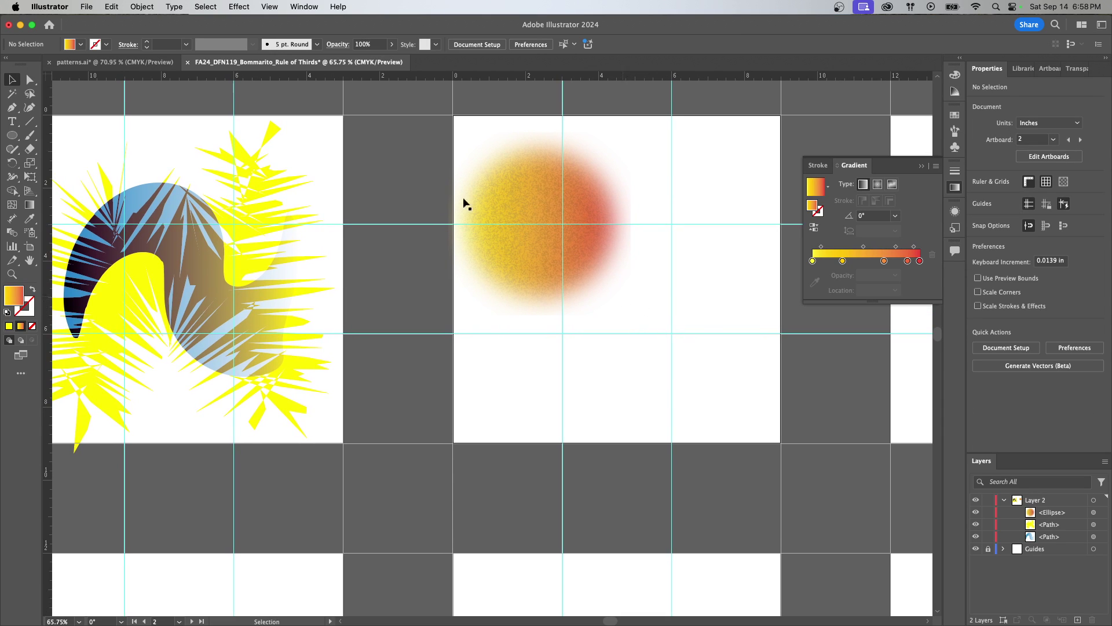
# Nudge the yellow spiky shape up slightly and place the textured circle over the wavy shapes on the first artboard
pyautogui.click(238, 8)
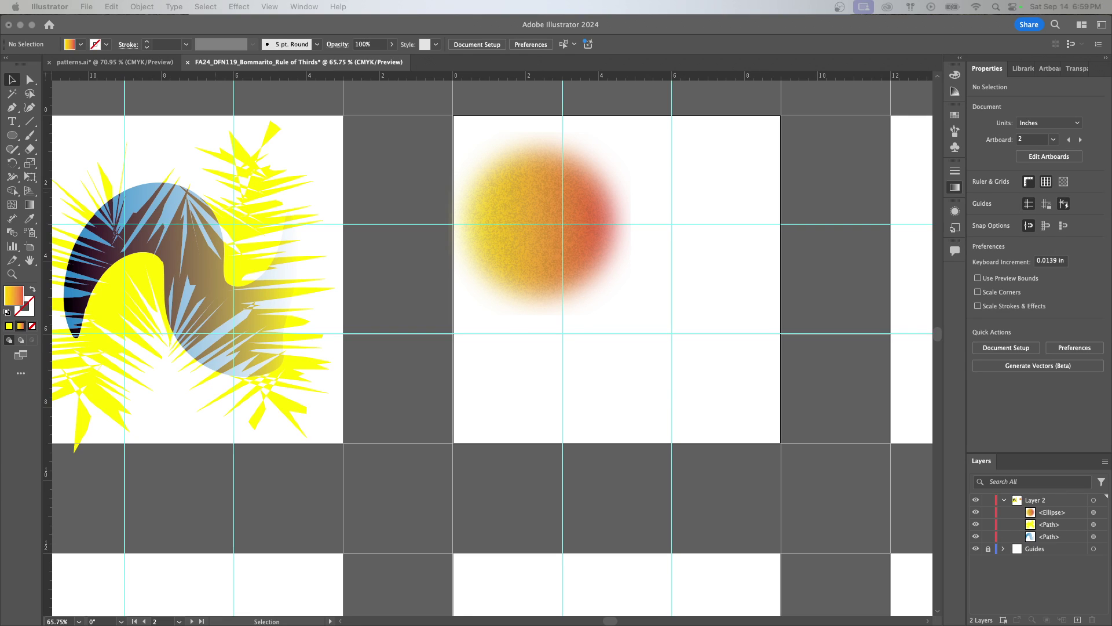
pyautogui.click(253, 243)
pyautogui.moveTo(253, 229)
pyautogui.mouseDown()
pyautogui.moveTo(255, 204)
pyautogui.moveTo(255, 220)
pyautogui.mouseUp()
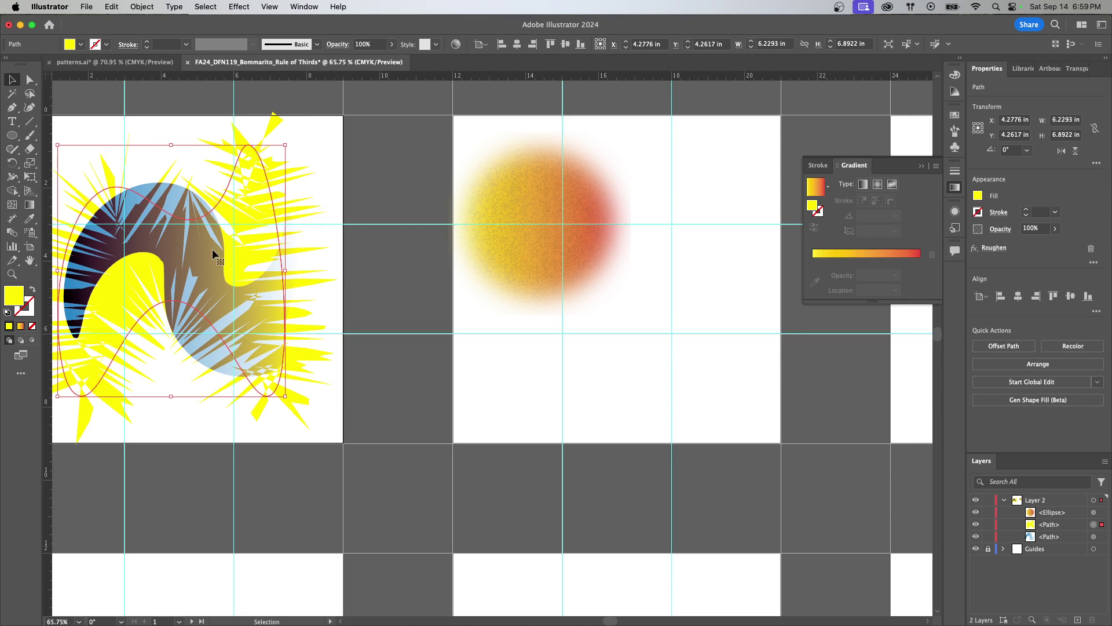
pyautogui.moveTo(540, 249); pyautogui.dragTo(168, 347)
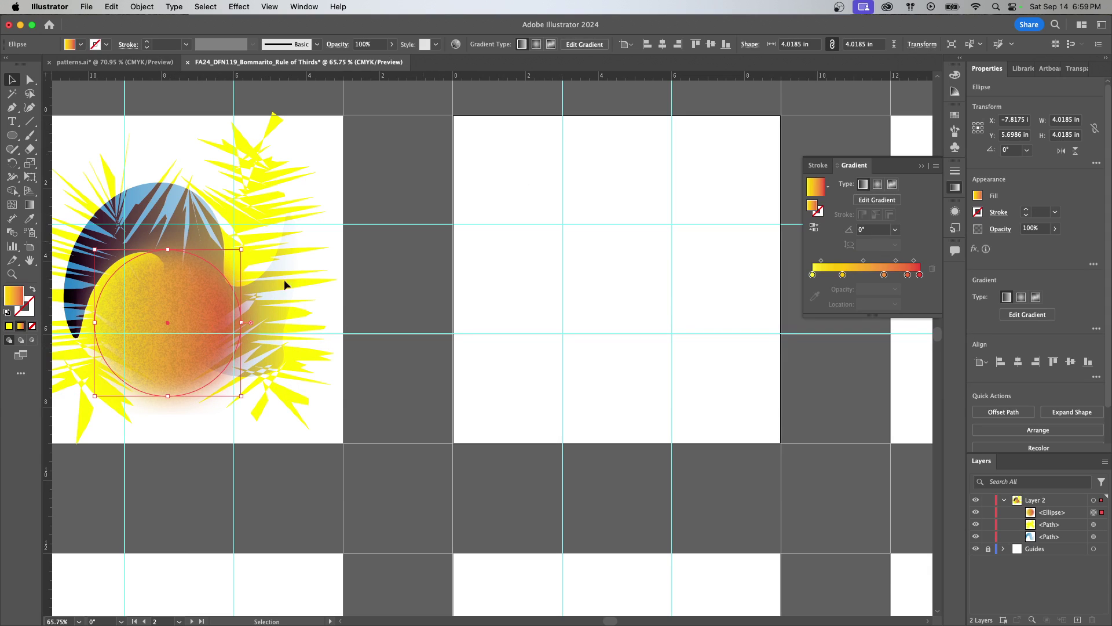
pyautogui.click(404, 201)
# Draw a rounded square about 3.4 in wide in the upper-left area of the second artboard with the Rounded Rectangle tool
pyautogui.hscroll(3, 450, 278)
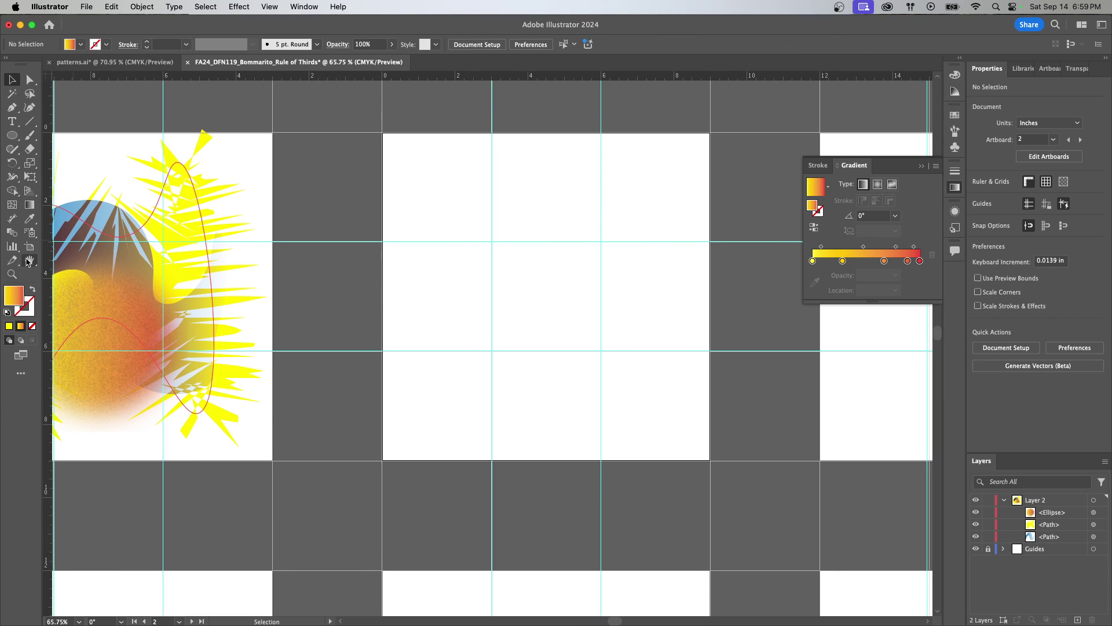
pyautogui.hscroll(3, 399, 296)
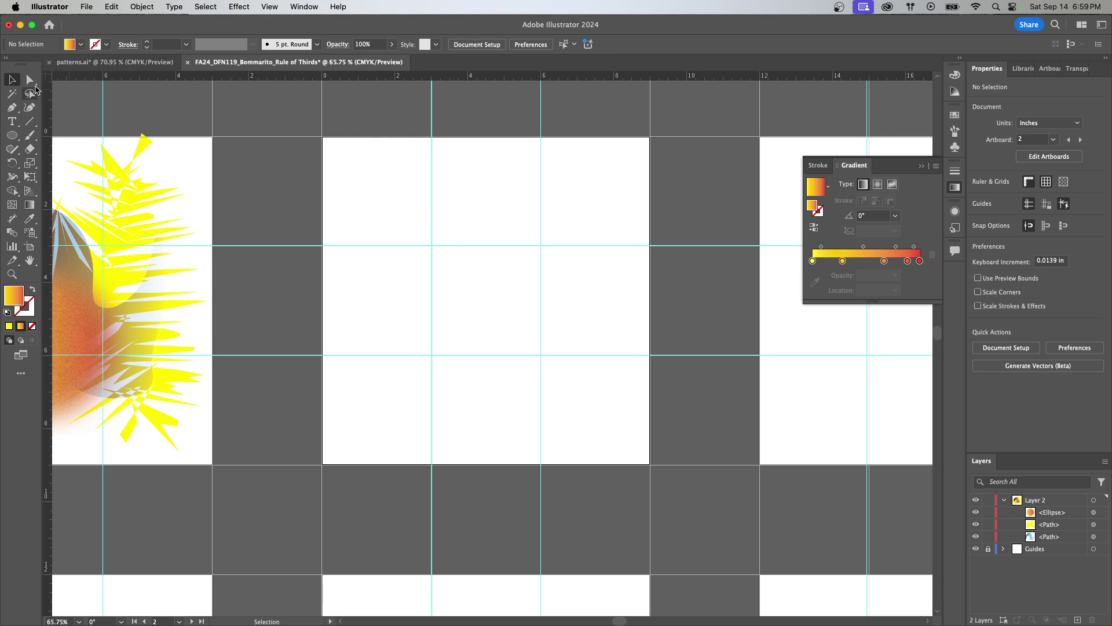
pyautogui.click(13, 137)
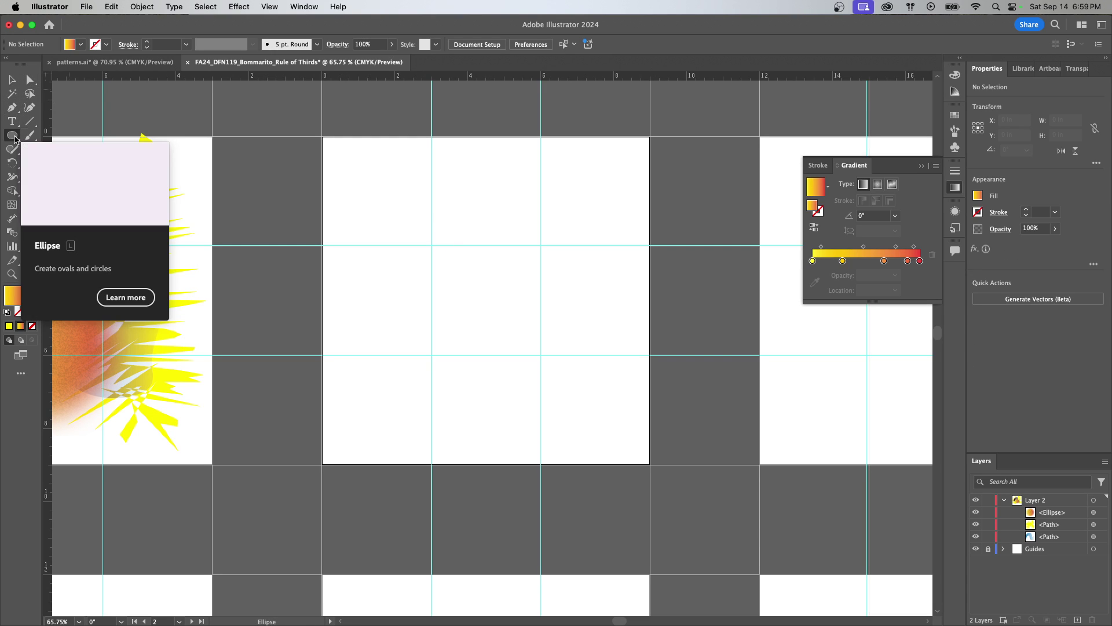
pyautogui.click(14, 137)
pyautogui.click(58, 150)
pyautogui.moveTo(362, 176); pyautogui.dragTo(486, 299)
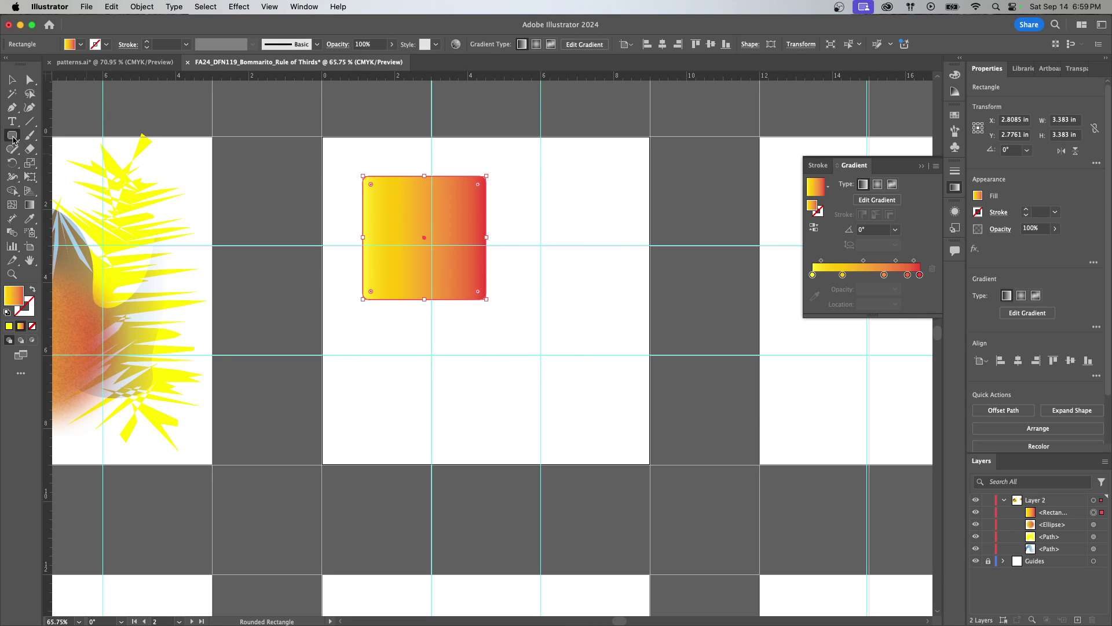
# Draw a tilted hexagon about 4.5 in wide with the Polygon tool, overlapping the rounded square's lower-right part
pyautogui.click(13, 139)
pyautogui.click(58, 184)
pyautogui.moveTo(436, 355); pyautogui.dragTo(517, 379)
pyautogui.moveTo(517, 379); pyautogui.dragTo(560, 363)
pyautogui.press('v')
pyautogui.press('Delete')
pyautogui.moveTo(464, 355); pyautogui.dragTo(540, 317)
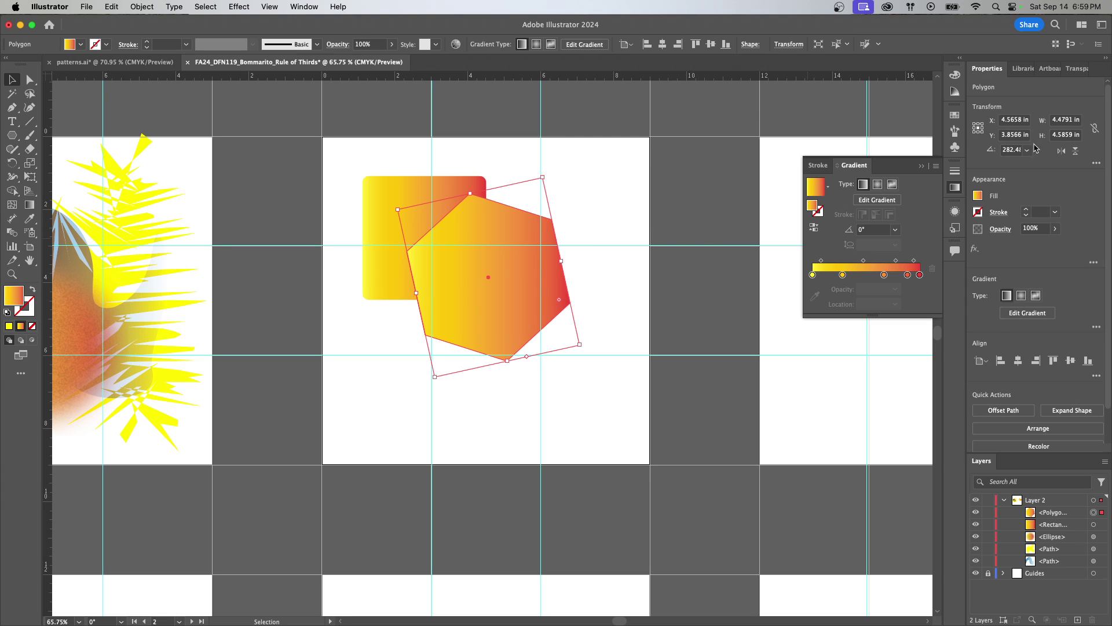
pyautogui.scroll(-2, 1033, 272)
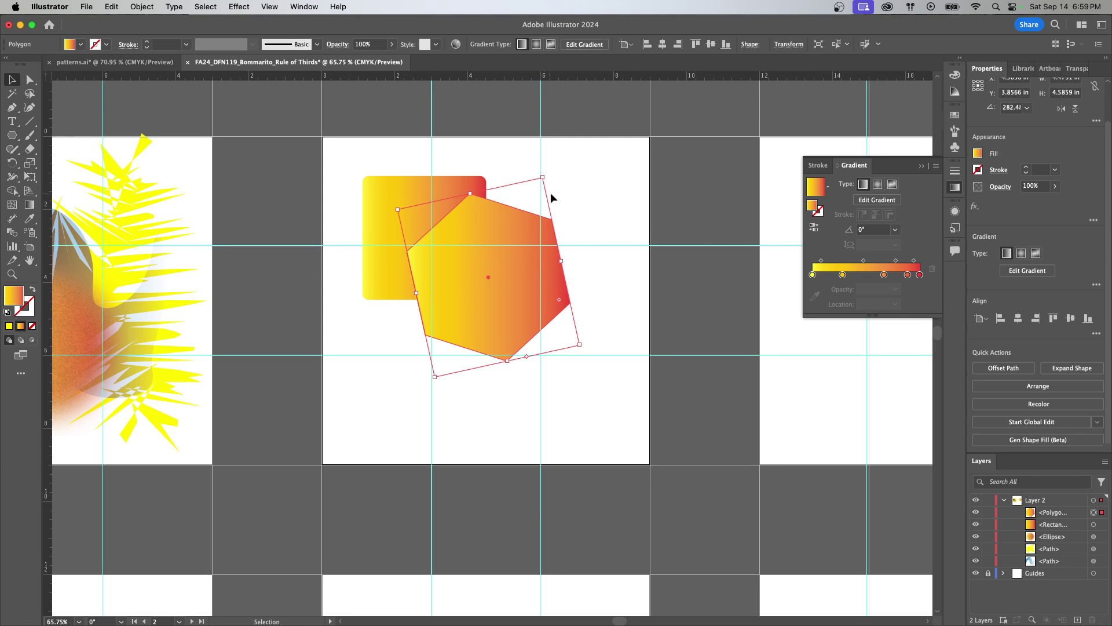
pyautogui.click(430, 170)
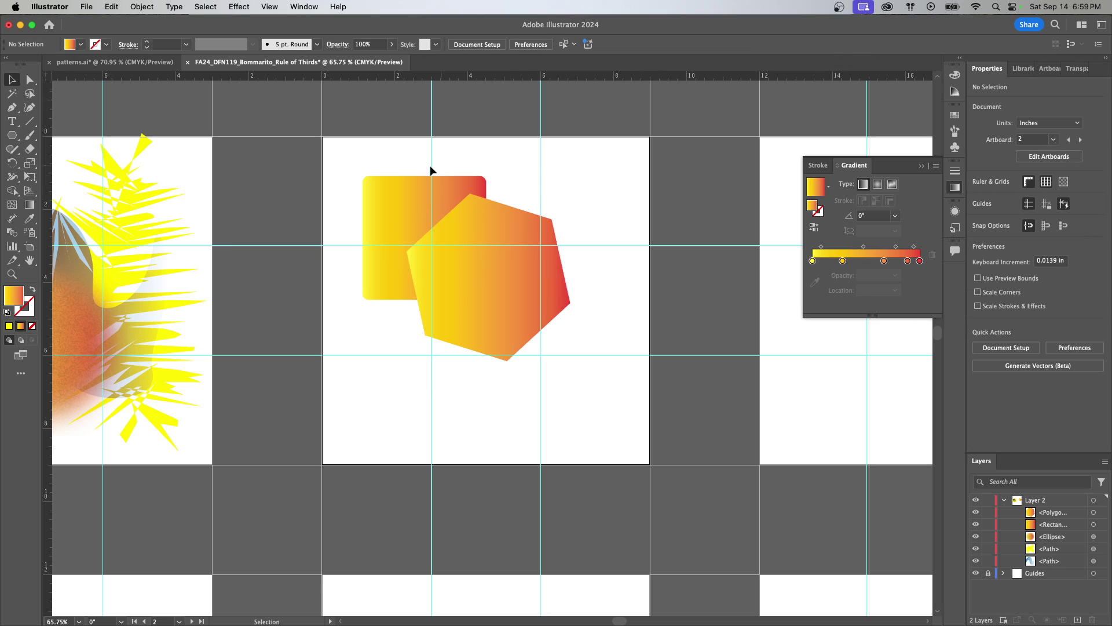
# Reposition the hexagon and rounded square so they still partly overlap, and select both shapes
pyautogui.moveTo(431, 170); pyautogui.dragTo(616, 281)
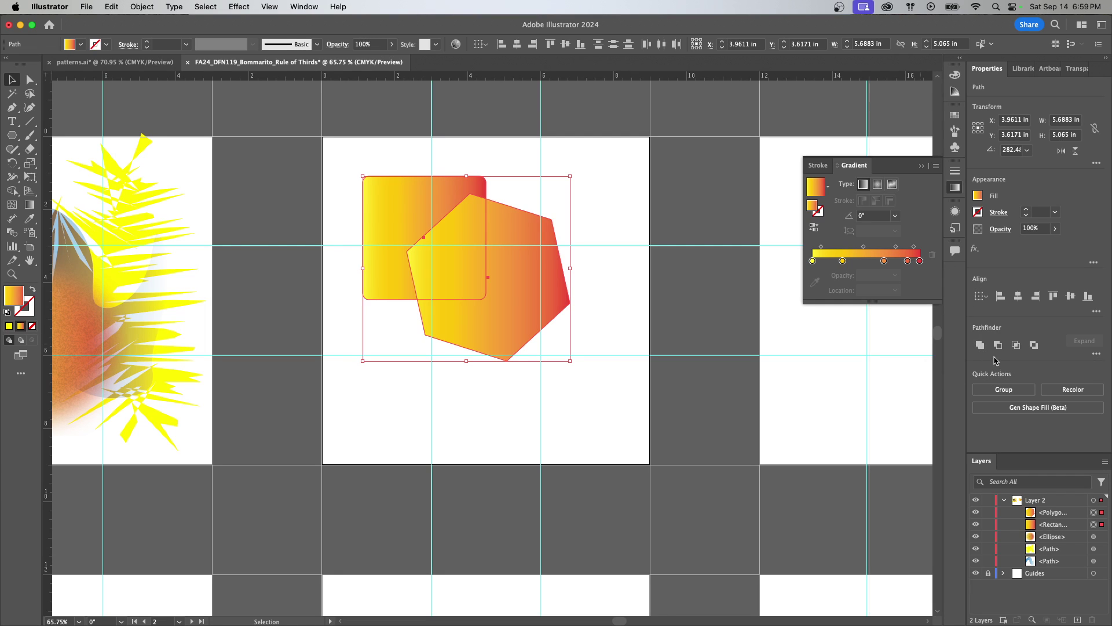
pyautogui.moveTo(518, 308); pyautogui.dragTo(587, 312)
pyautogui.click(606, 237)
pyautogui.click(554, 163)
pyautogui.moveTo(615, 368); pyautogui.dragTo(434, 187)
pyautogui.moveTo(360, 155); pyautogui.dragTo(598, 377)
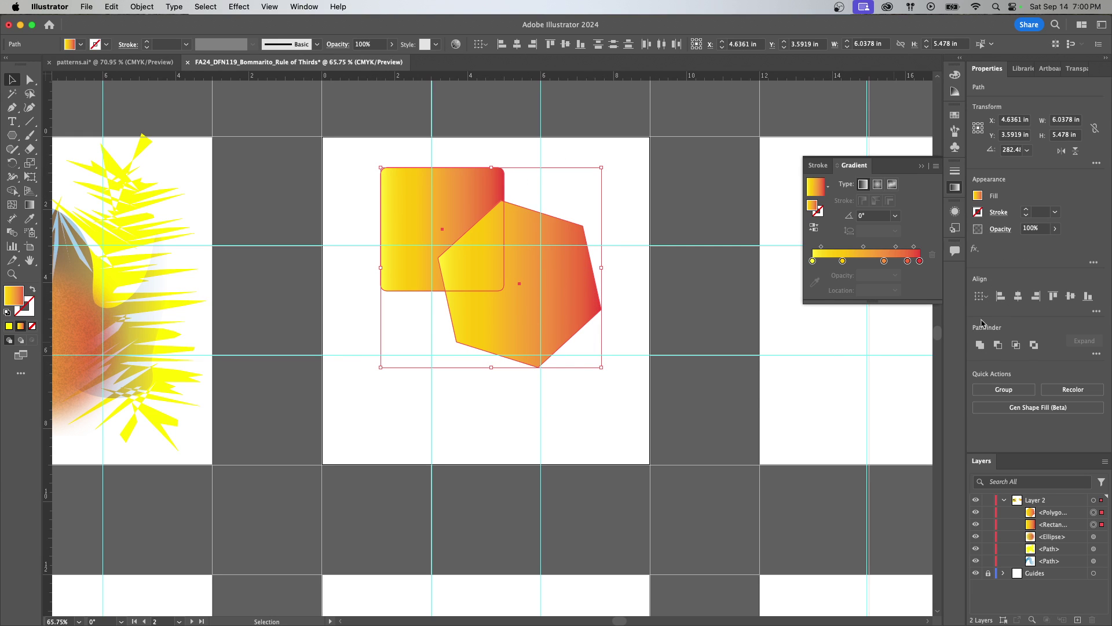
# Try the Unite and Minus Front Pathfinder operations on the rounded square and hexagon, undoing each
pyautogui.click(981, 345)
pyautogui.moveTo(558, 316); pyautogui.dragTo(551, 355)
pyautogui.press('super+z')
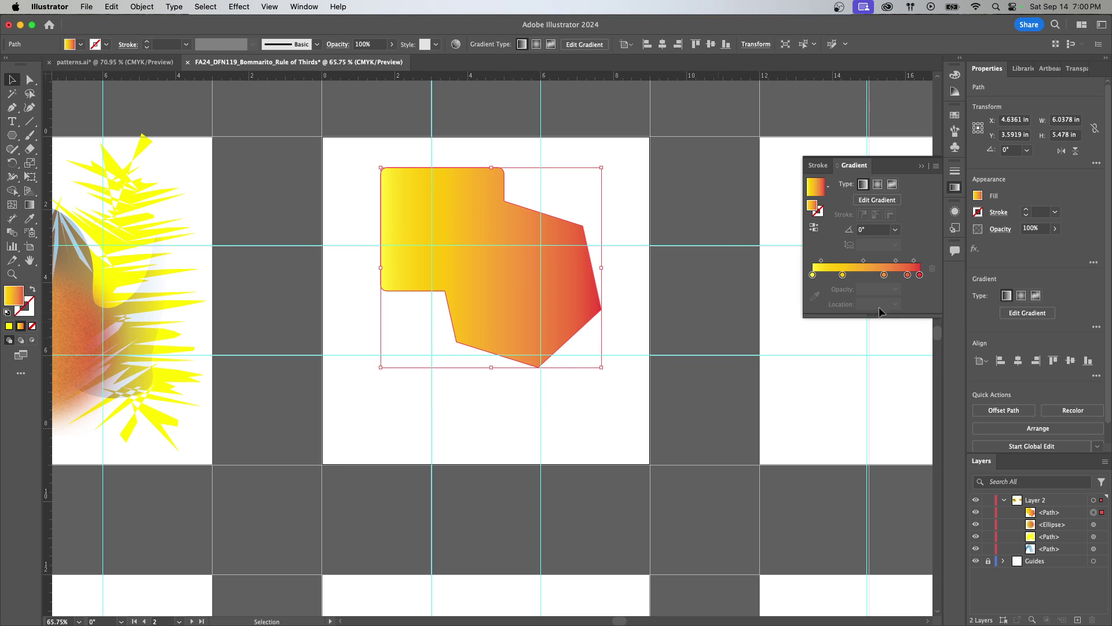
pyautogui.press('super+z')
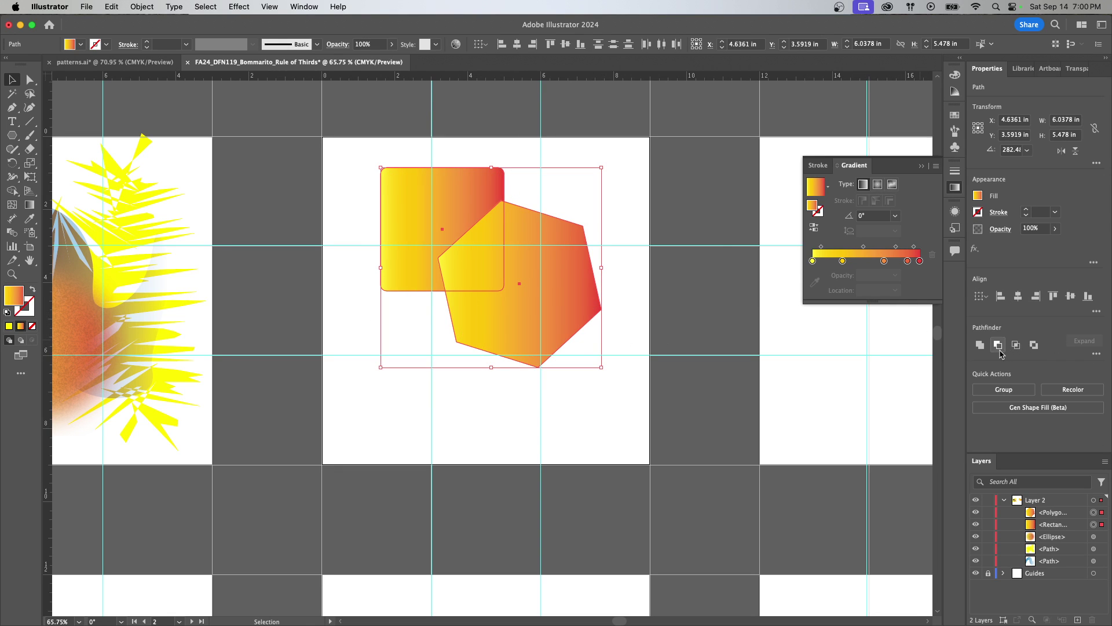
pyautogui.click(998, 348)
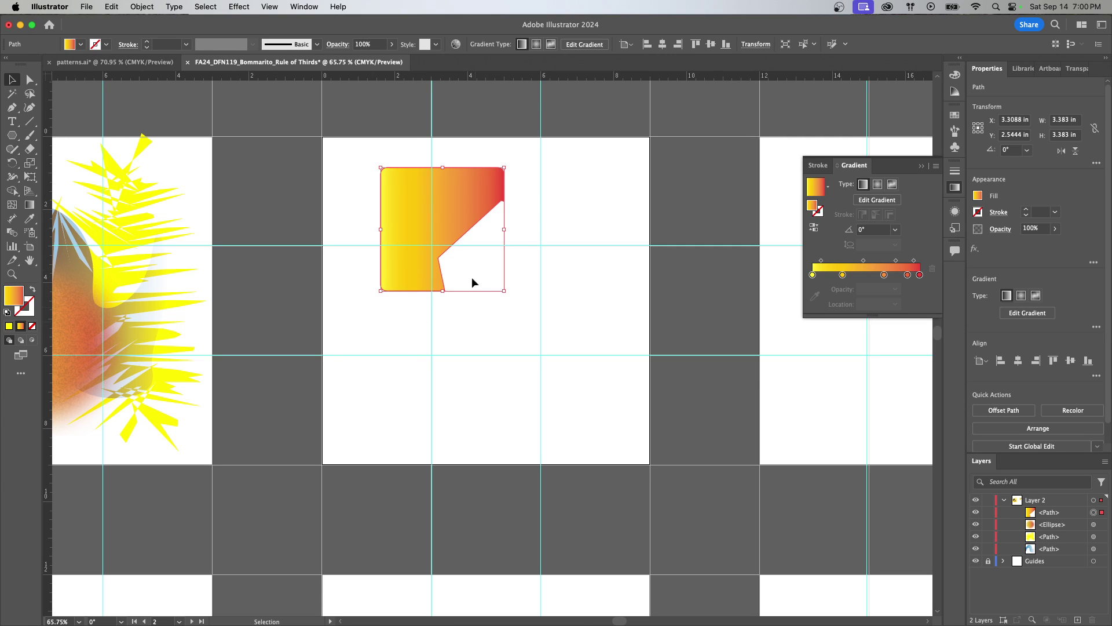
pyautogui.press('super+z')
# Try the Intersect and Exclude Pathfinder operations on the two overlapping shapes, undoing each
pyautogui.click(1015, 348)
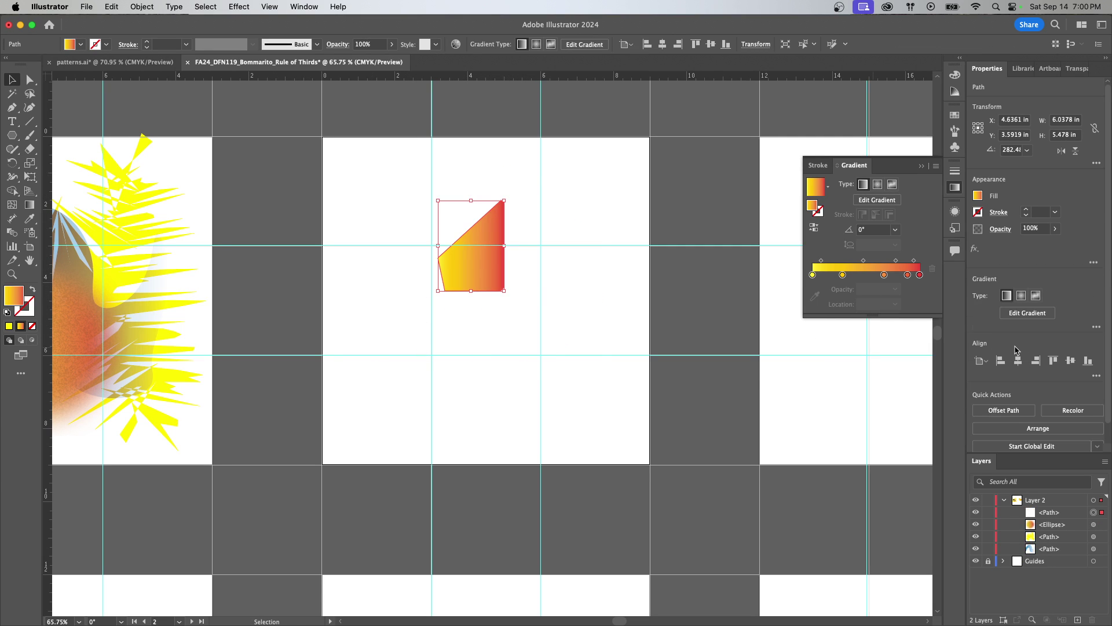
pyautogui.press('super+z')
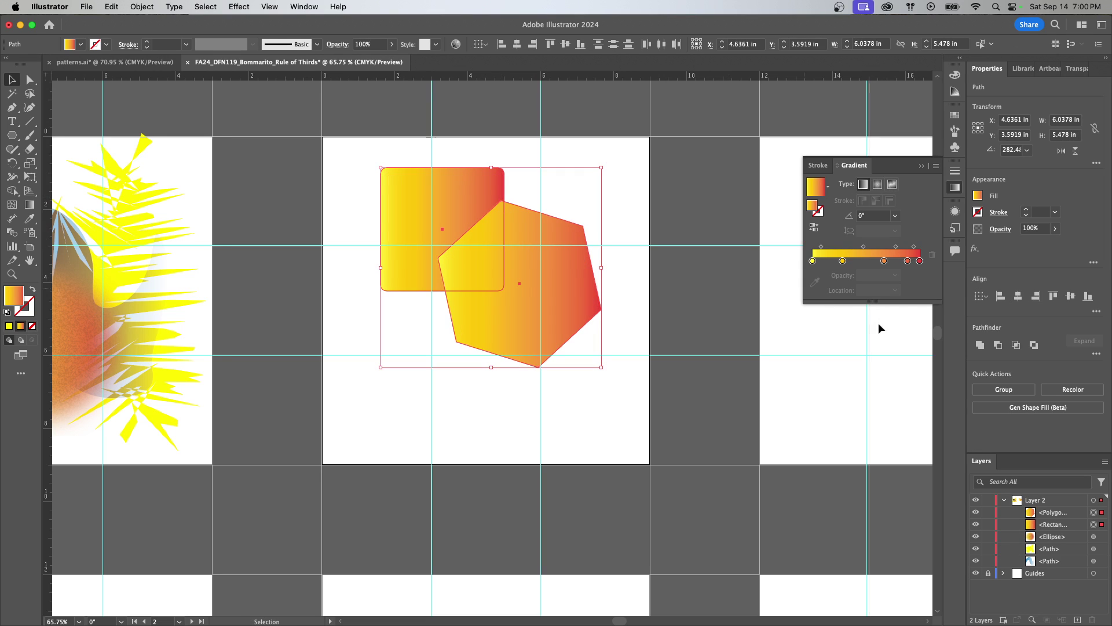
pyautogui.click(1034, 344)
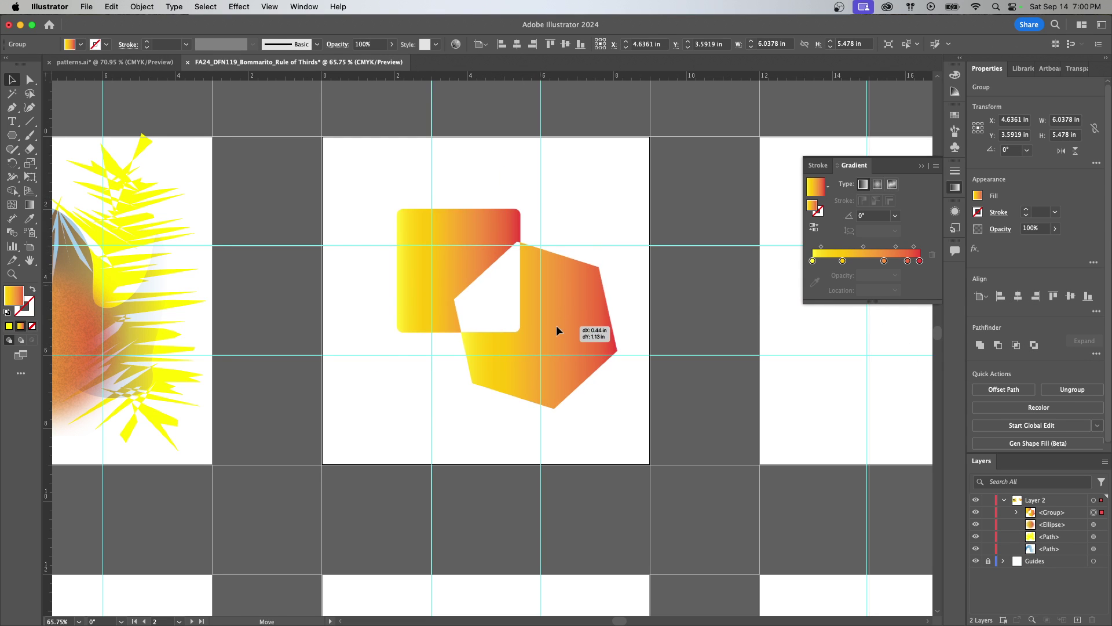
pyautogui.press('super+z')
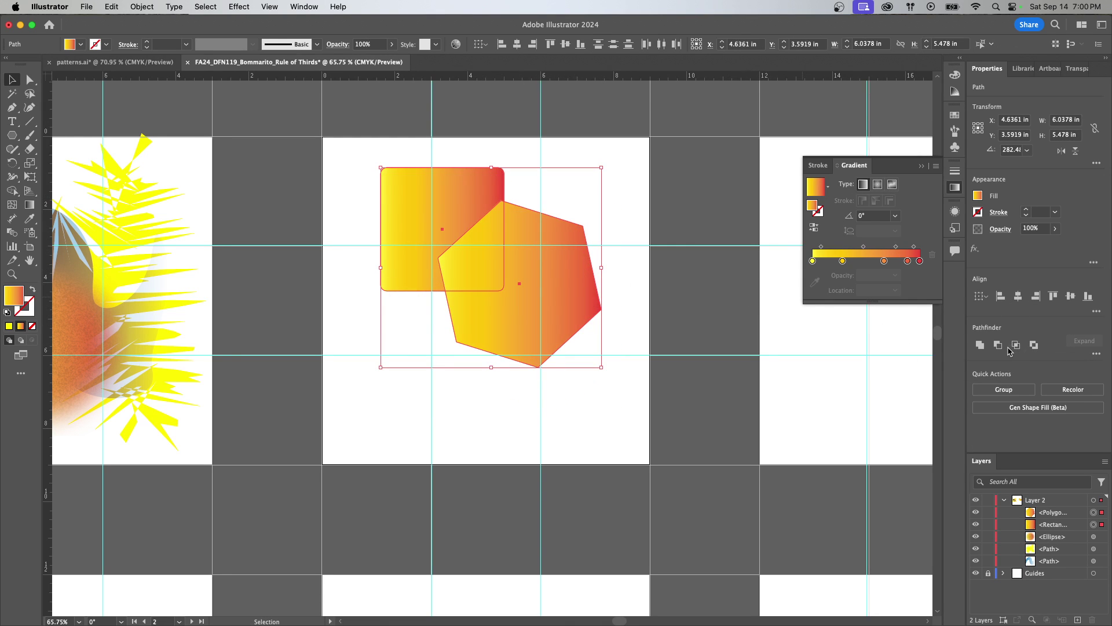
# Move both shapes slightly down the artboard and try Minus Front and Intersect on them again, undoing each
pyautogui.moveTo(507, 301); pyautogui.dragTo(516, 330)
pyautogui.click(427, 392)
pyautogui.moveTo(609, 385); pyautogui.dragTo(400, 184)
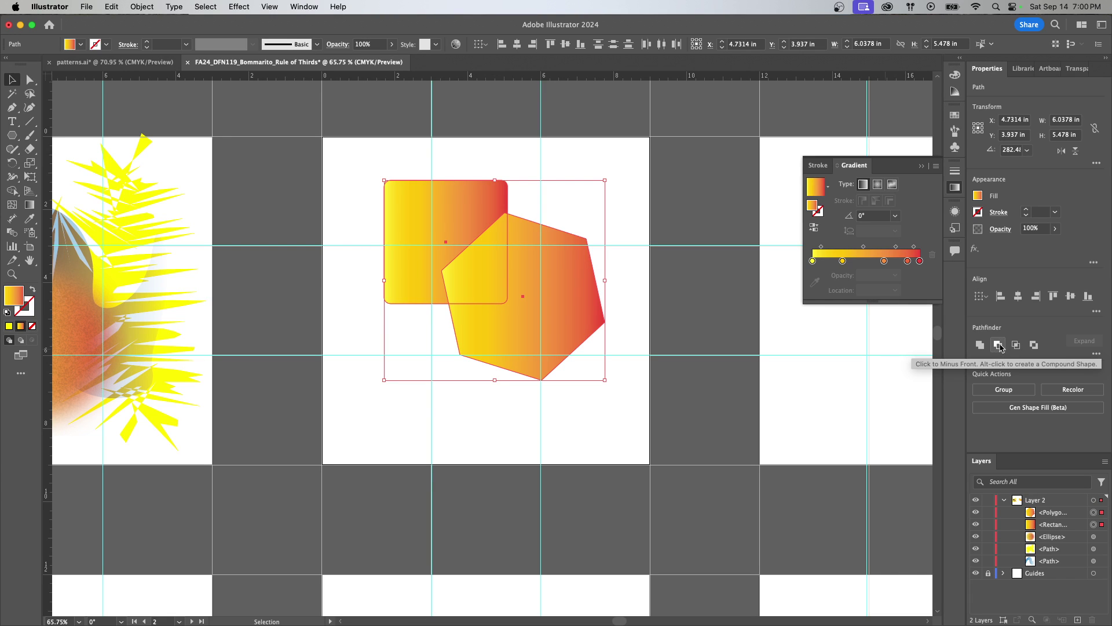
pyautogui.click(999, 345)
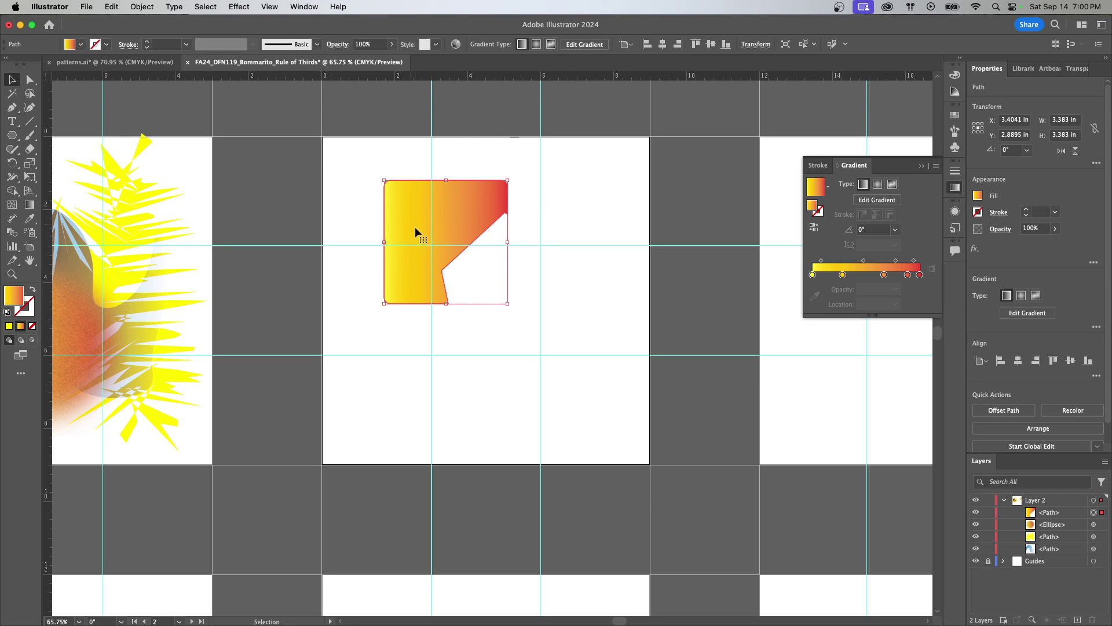
pyautogui.press('super+z')
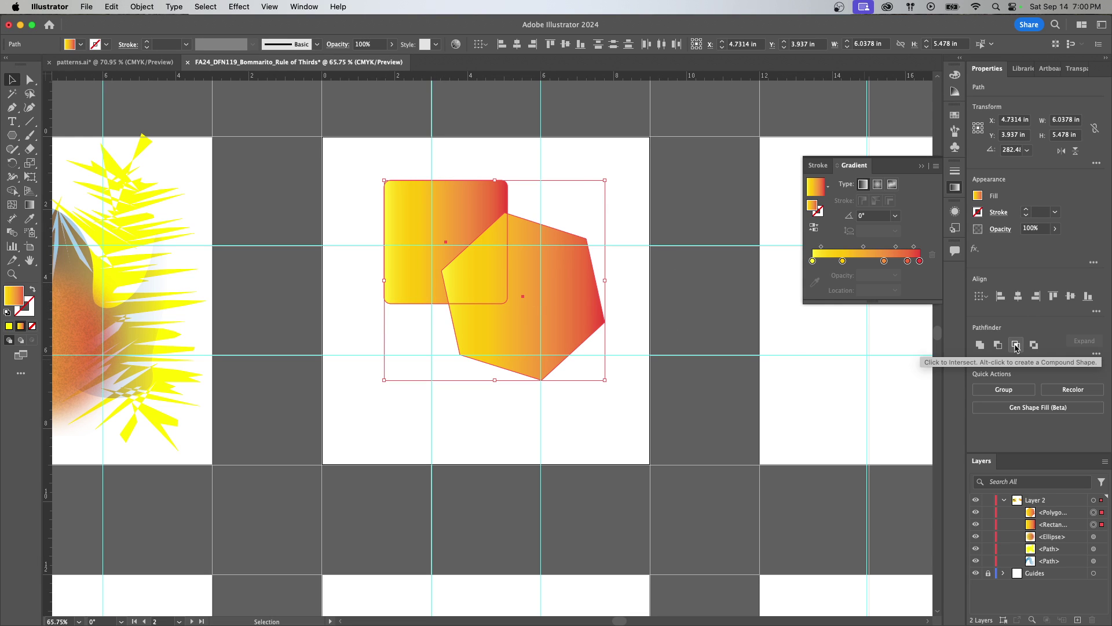
pyautogui.click(1016, 345)
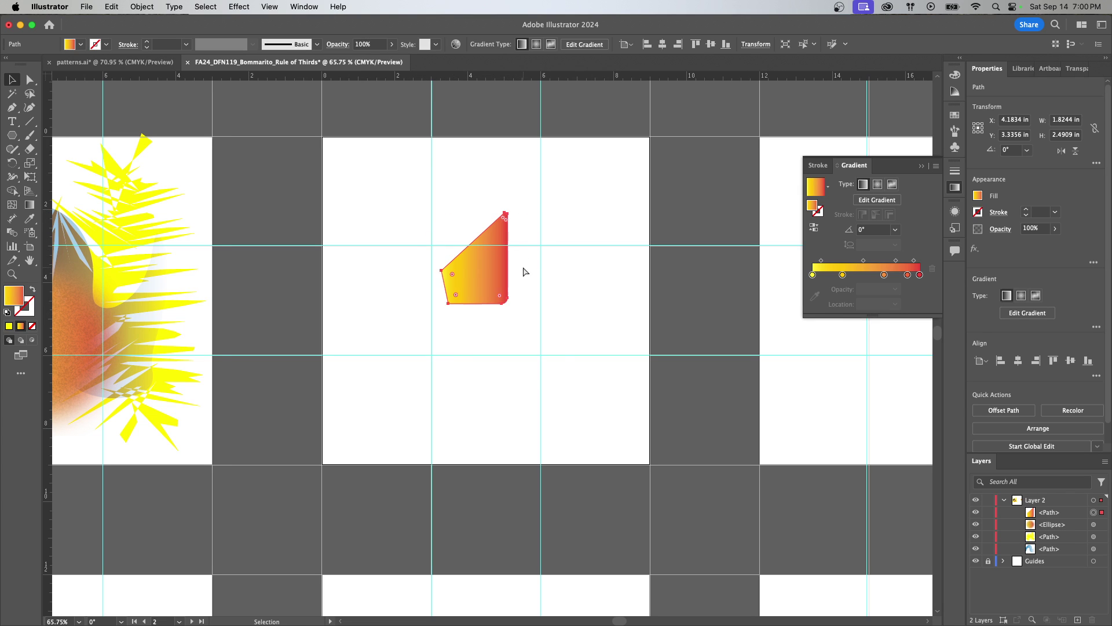
pyautogui.press('super+z')
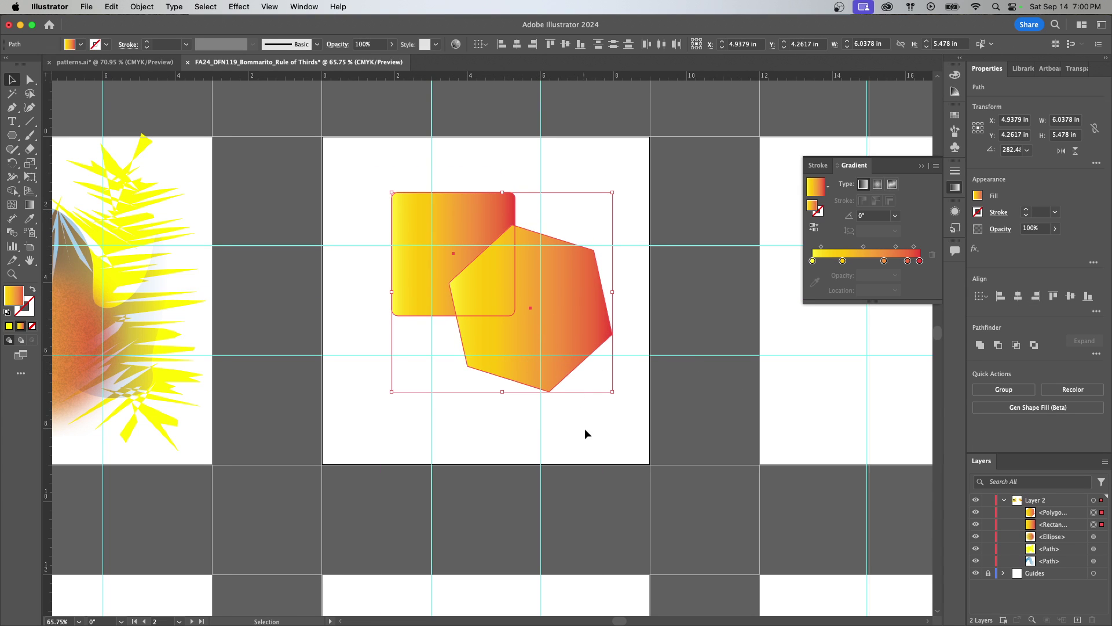
# Move the hexagon farther over the rounded square and try Intersect on the larger overlap, undoing the operation
pyautogui.click(582, 418)
pyautogui.moveTo(580, 365); pyautogui.dragTo(527, 328)
pyautogui.moveTo(596, 405); pyautogui.dragTo(405, 212)
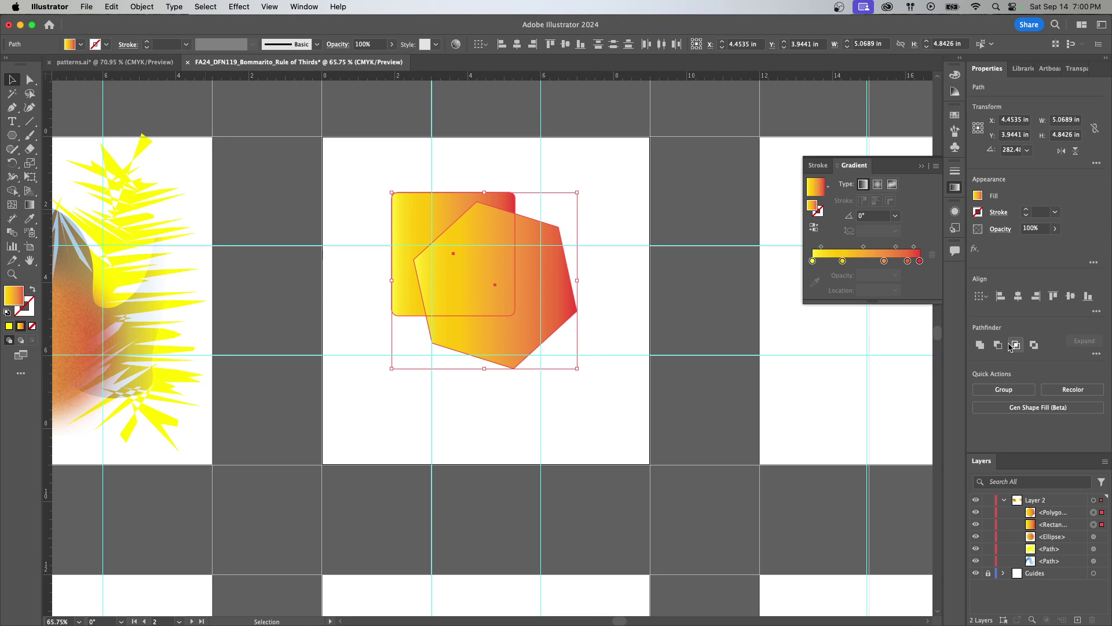
pyautogui.click(1011, 346)
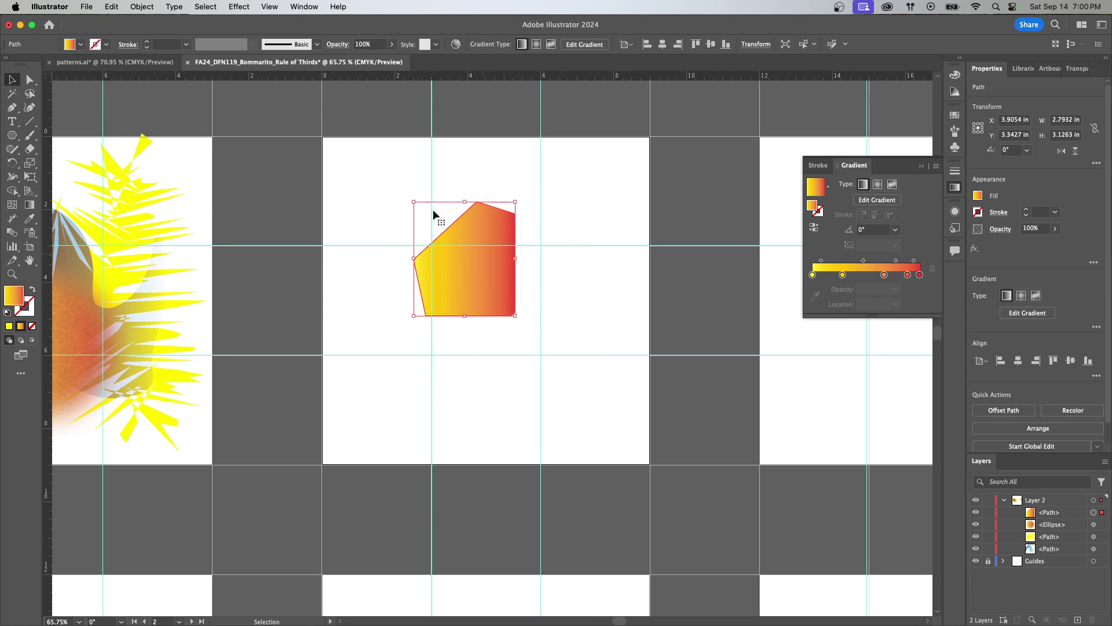
pyautogui.press('super+z')
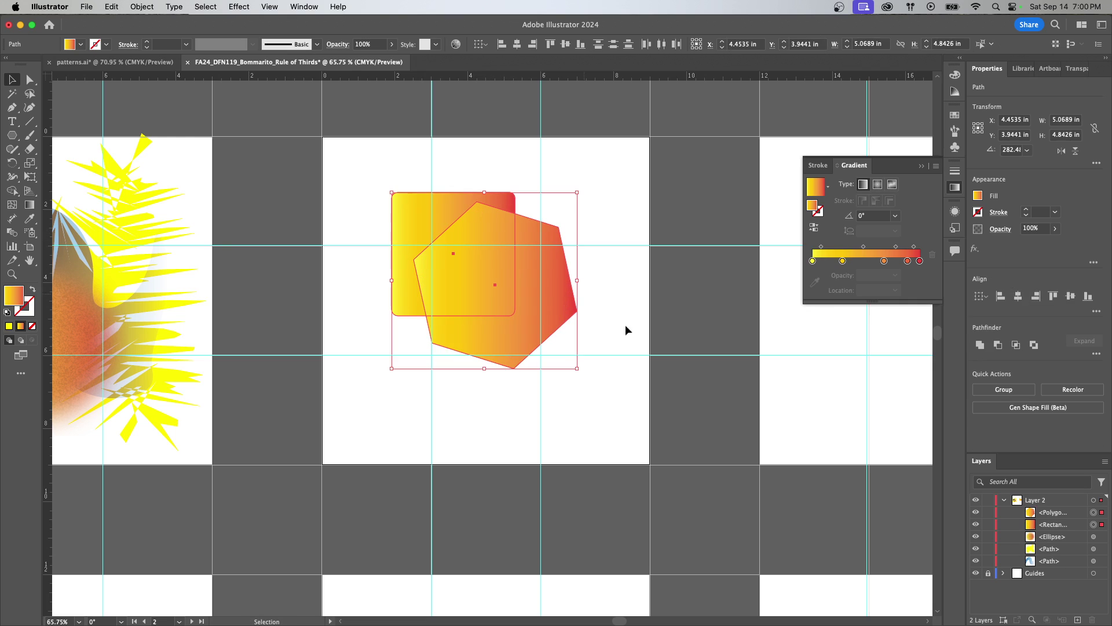
# Exclude the overlap of the rounded square and hexagon, and move and shrink the resulting group toward the artboard's upper-left corner
pyautogui.click(1034, 345)
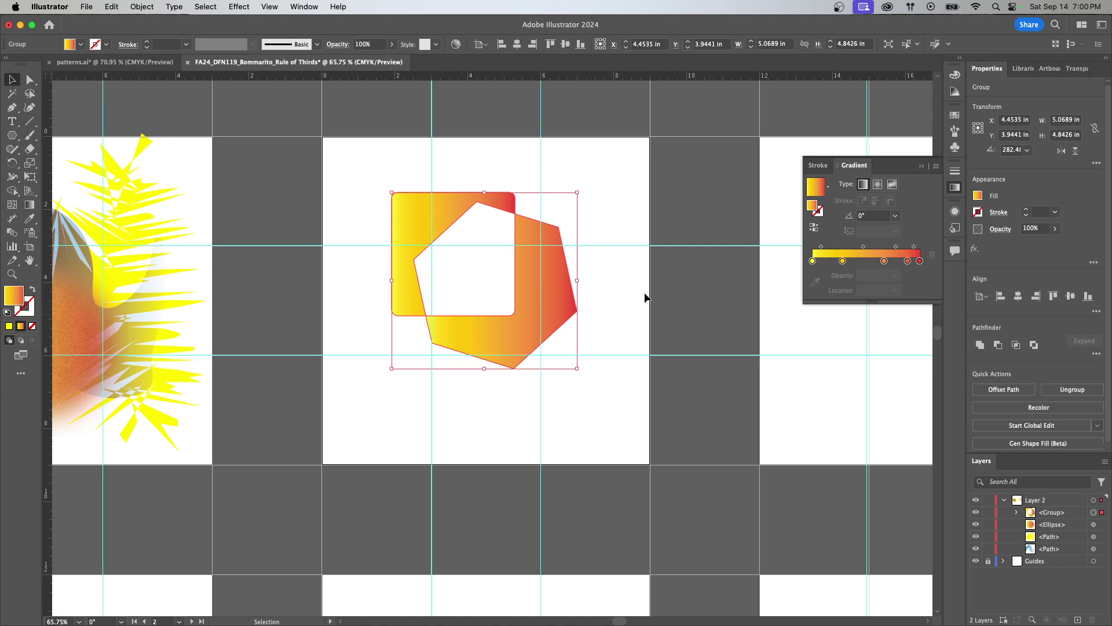
pyautogui.moveTo(548, 316); pyautogui.dragTo(559, 331)
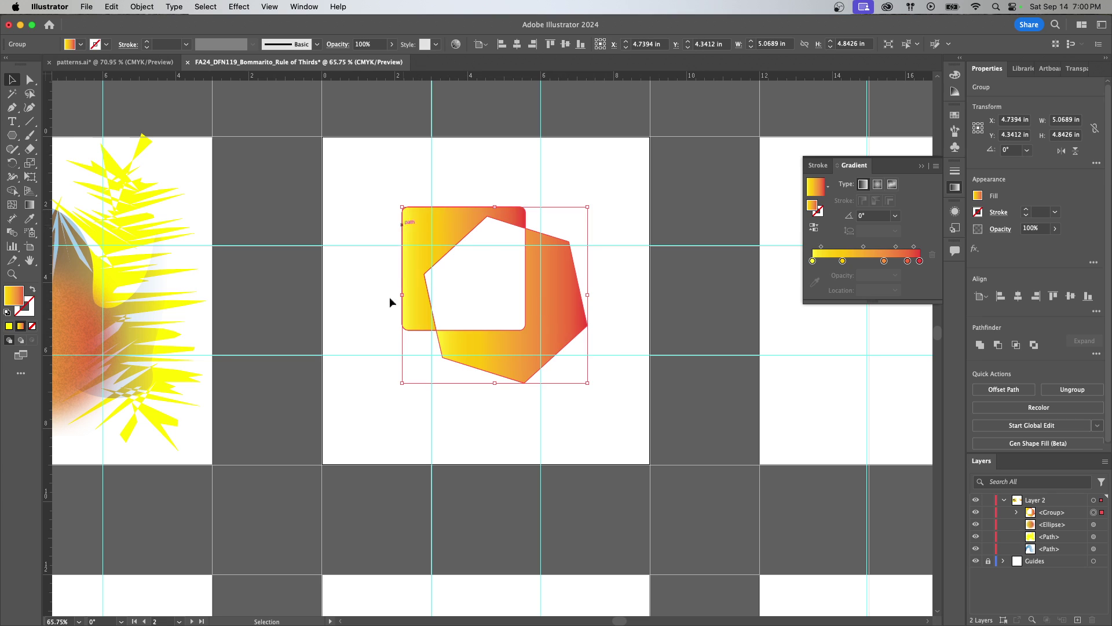
pyautogui.click(586, 188)
pyautogui.moveTo(557, 269); pyautogui.dragTo(499, 228)
pyautogui.moveTo(529, 341); pyautogui.dragTo(509, 324)
pyautogui.click(585, 362)
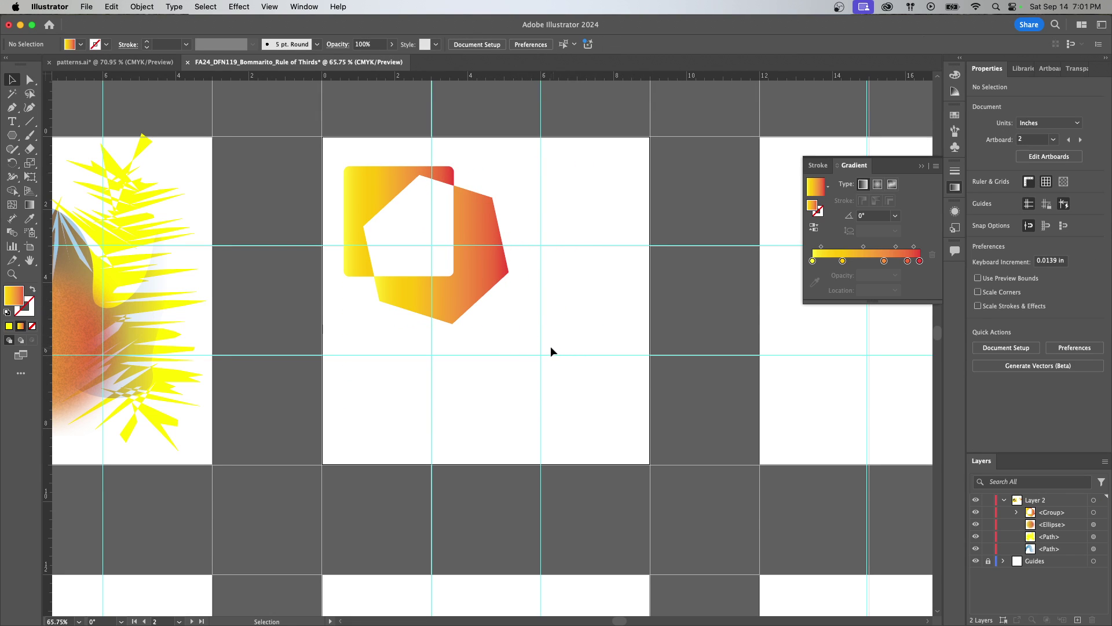
# Undo the scaling and moves of the combined group and the Exclude operation on the two shapes
pyautogui.click(485, 284)
pyautogui.press('super+z')
pyautogui.press('super+z')
pyautogui.press('super+z')
pyautogui.press('super+z')
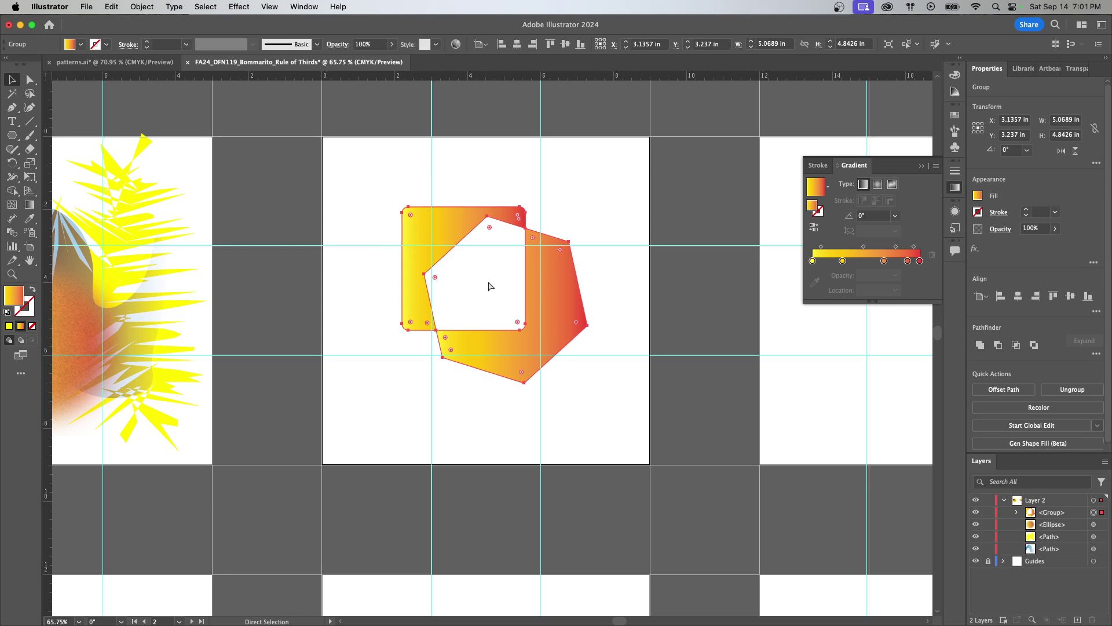
pyautogui.press('super+z')
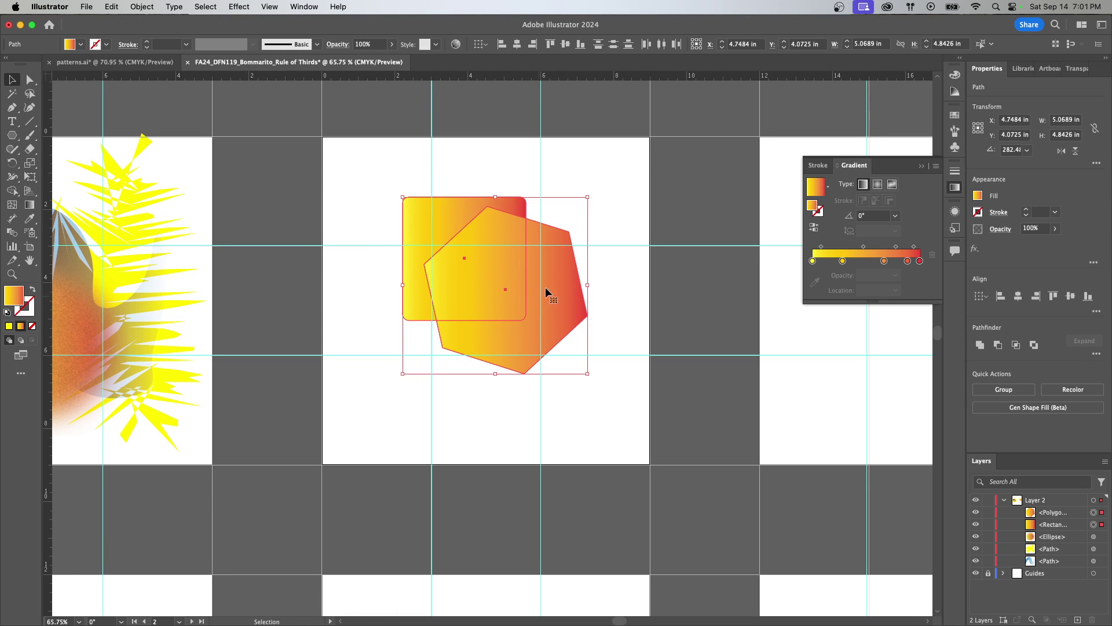
# Reposition the rounded square up and left and the hexagon slightly lower, leaving only a smaller corner overlap between them
pyautogui.click(595, 181)
pyautogui.moveTo(546, 279); pyautogui.dragTo(572, 293)
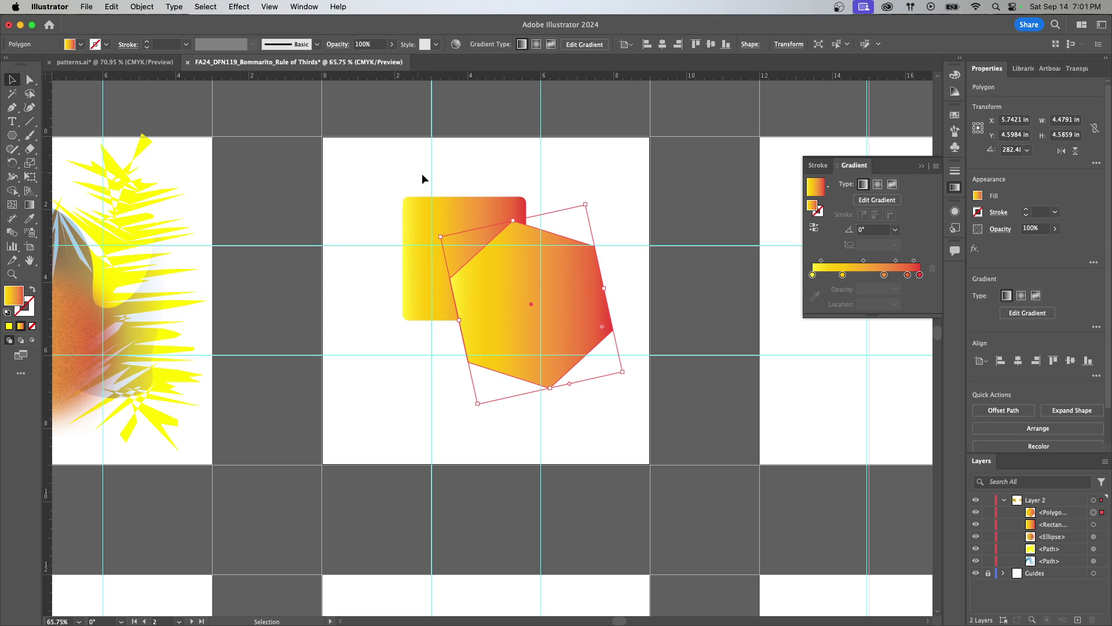
pyautogui.moveTo(411, 240); pyautogui.dragTo(371, 221)
pyautogui.moveTo(536, 315); pyautogui.dragTo(512, 310)
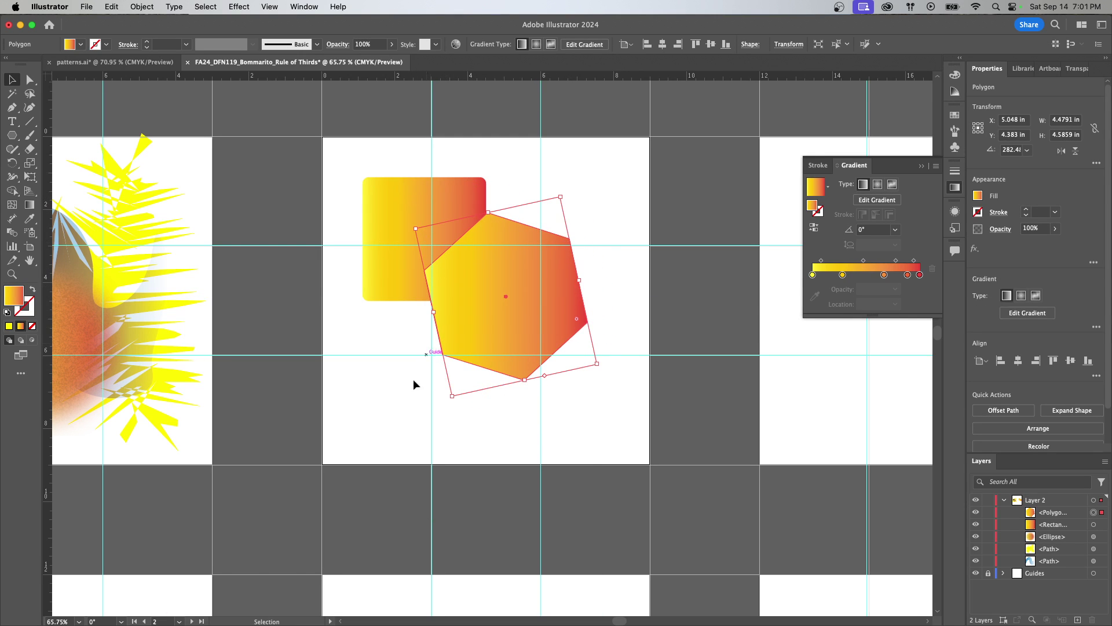
pyautogui.click(381, 396)
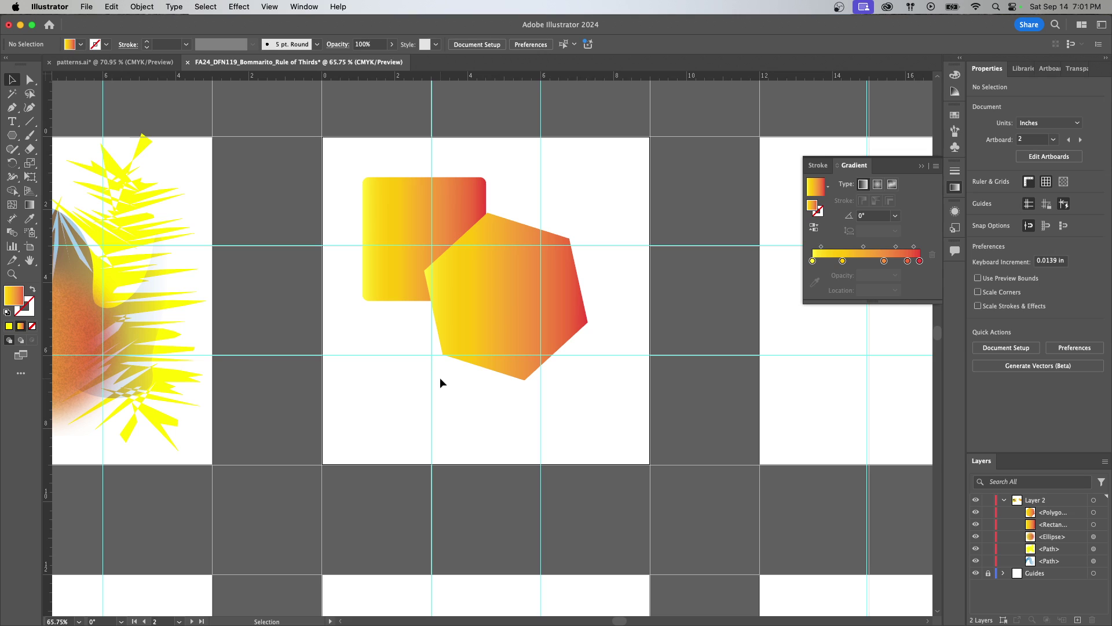
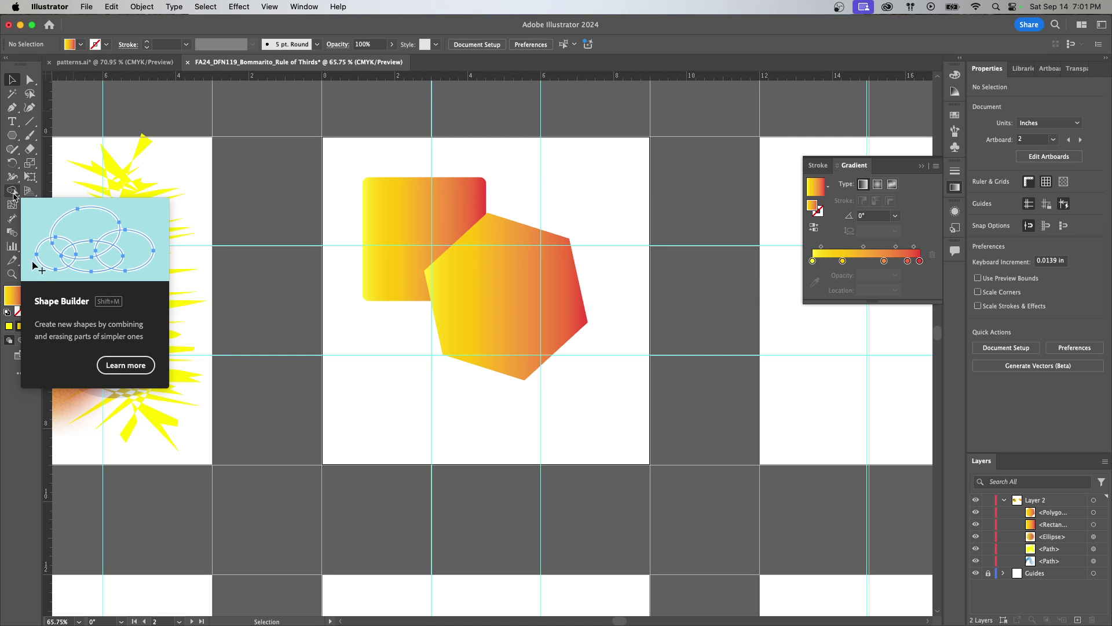
# Select both shapes and merge the square, overlap and hexagon regions into one shape with the Shape Builder tool
pyautogui.click(12, 194)
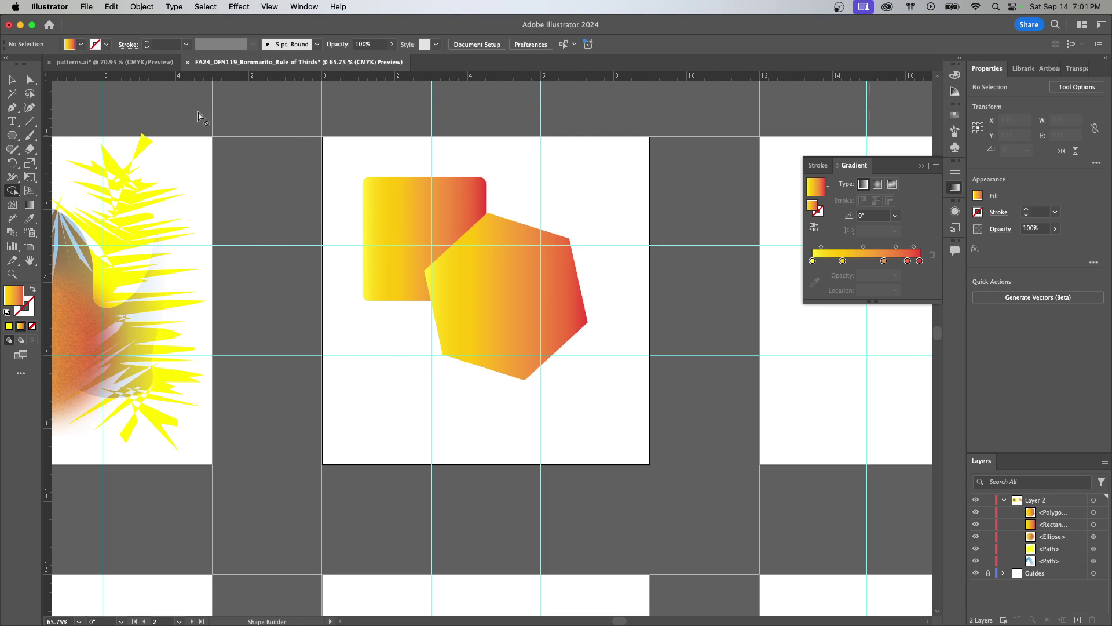
pyautogui.click(12, 79)
pyautogui.moveTo(354, 148); pyautogui.dragTo(495, 273)
pyautogui.click(12, 193)
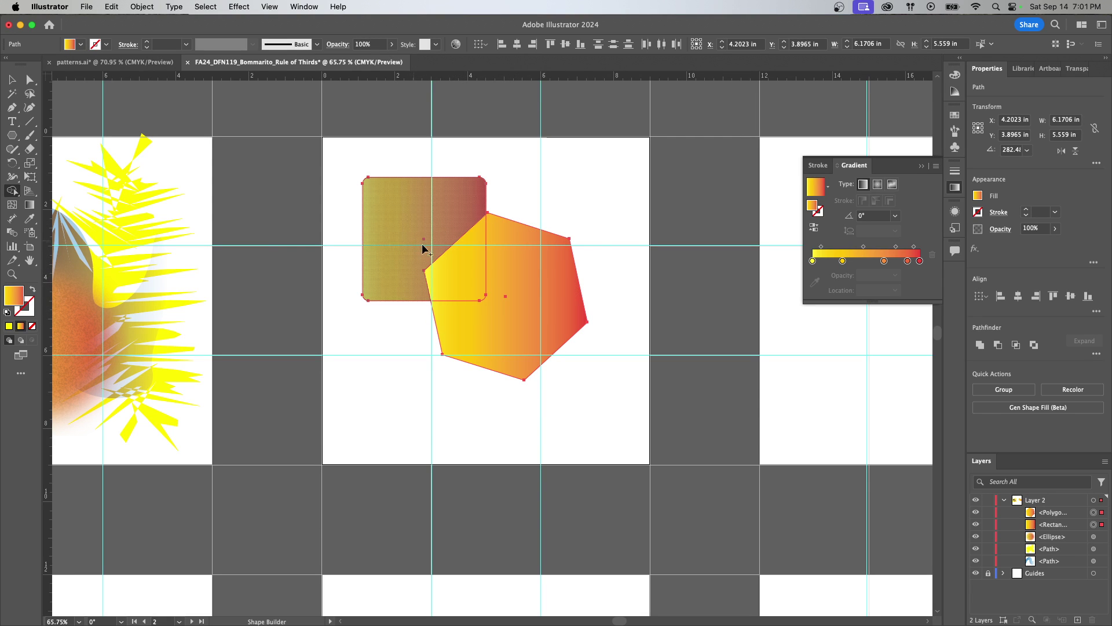
pyautogui.moveTo(420, 213); pyautogui.dragTo(463, 267)
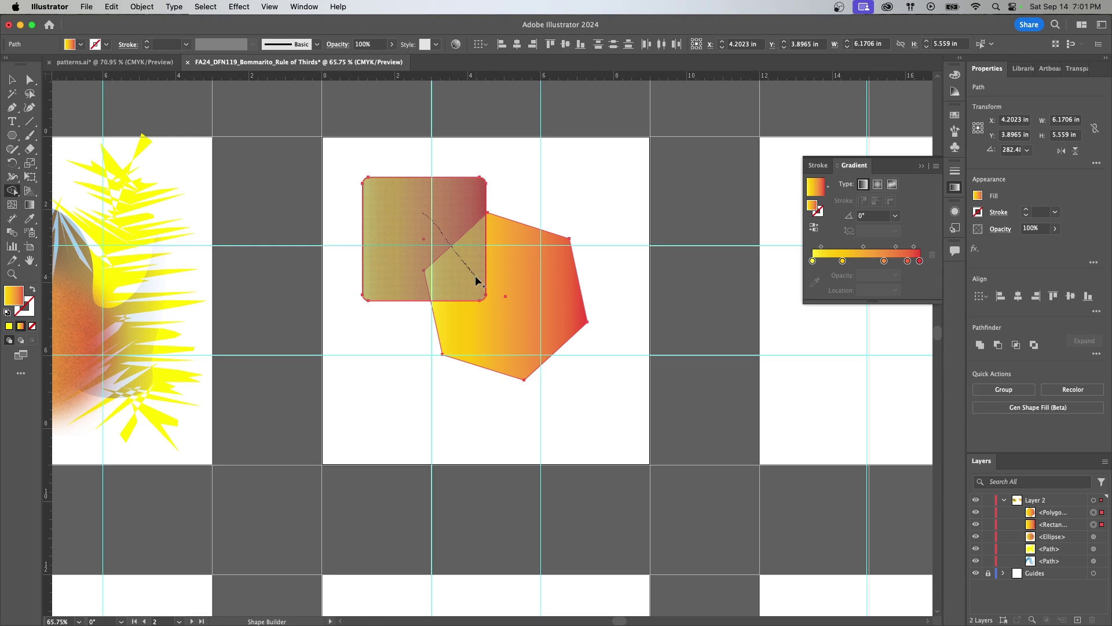
pyautogui.moveTo(483, 287); pyautogui.dragTo(505, 308)
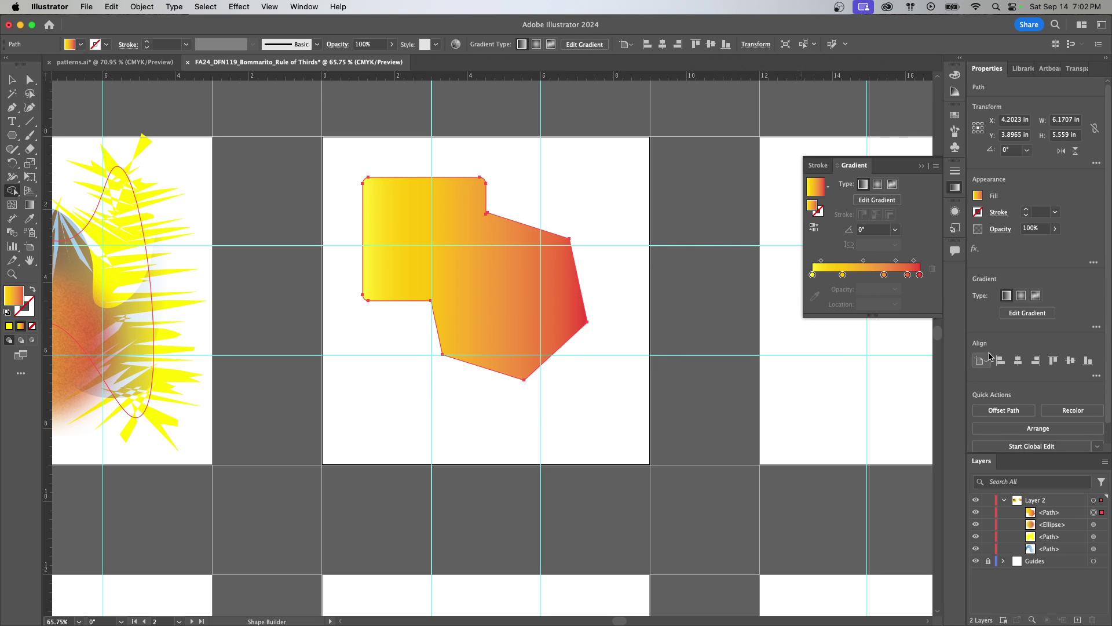
# Undo the Shape Builder merge and combine the rounded square and hexagon with the Unite Pathfinder operation
pyautogui.click(11, 81)
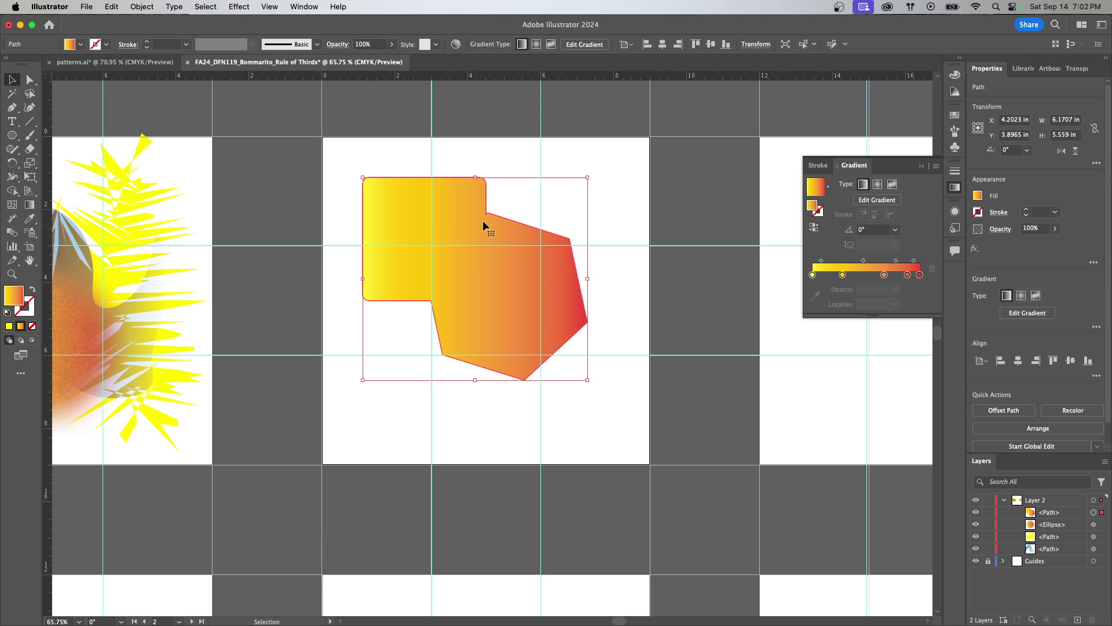
pyautogui.press('super+z')
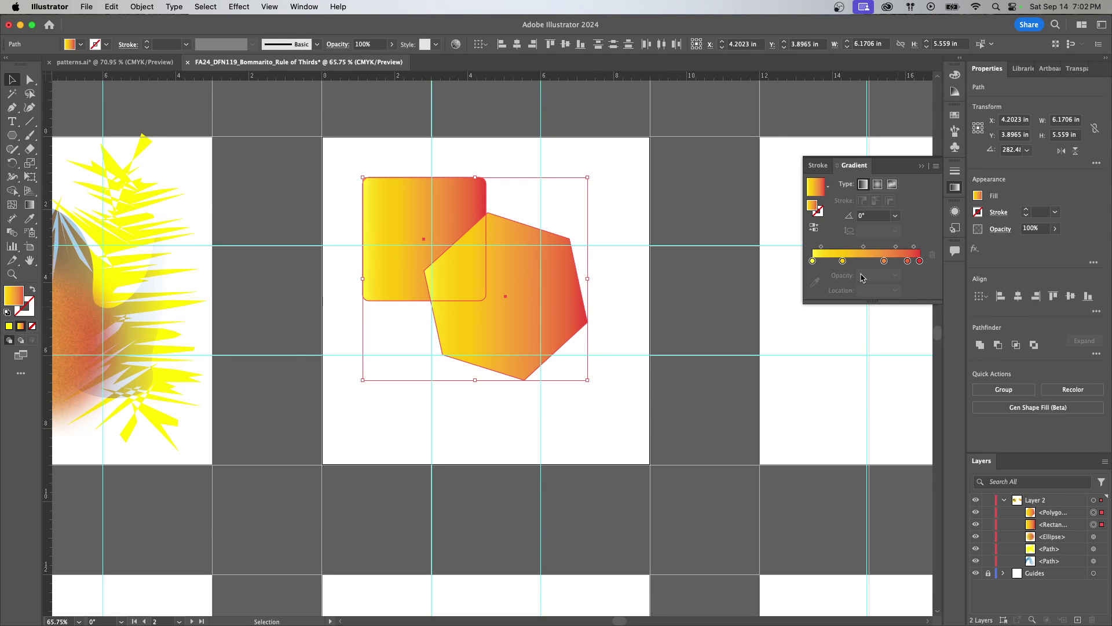
pyautogui.click(980, 346)
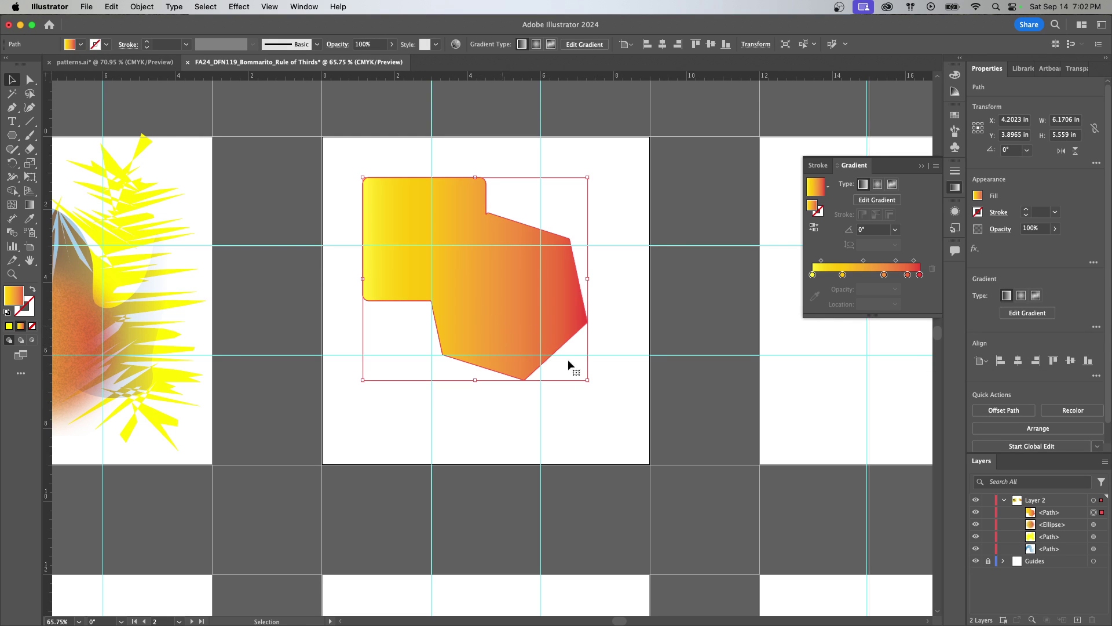
# Undo the merge of the rectangle and the polygon
pyautogui.click(31, 80)
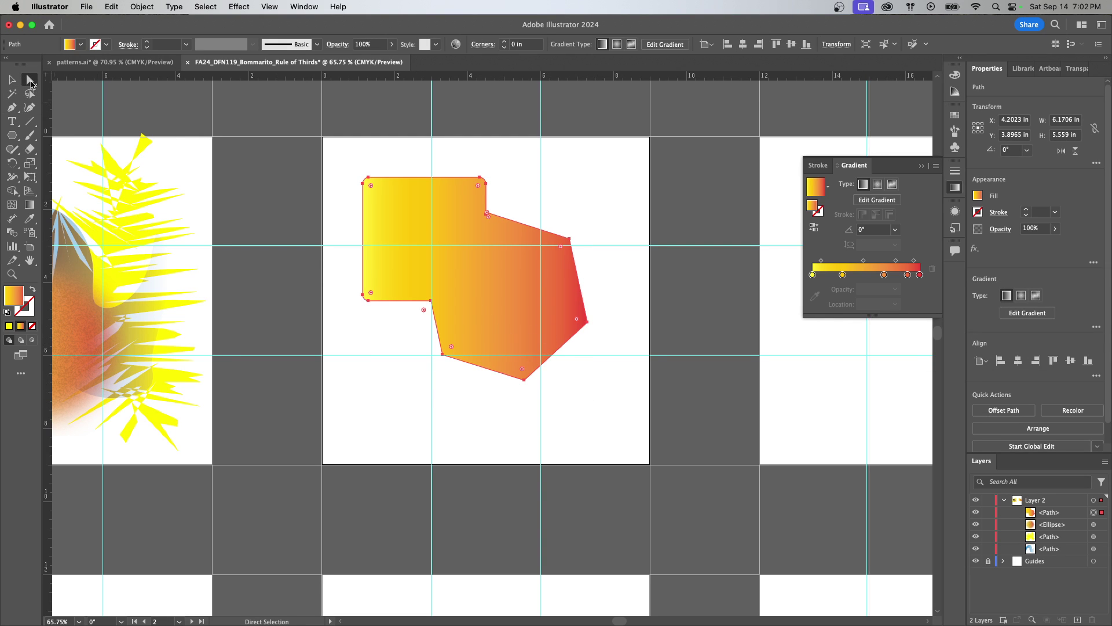
pyautogui.press('v')
pyautogui.press('super+z')
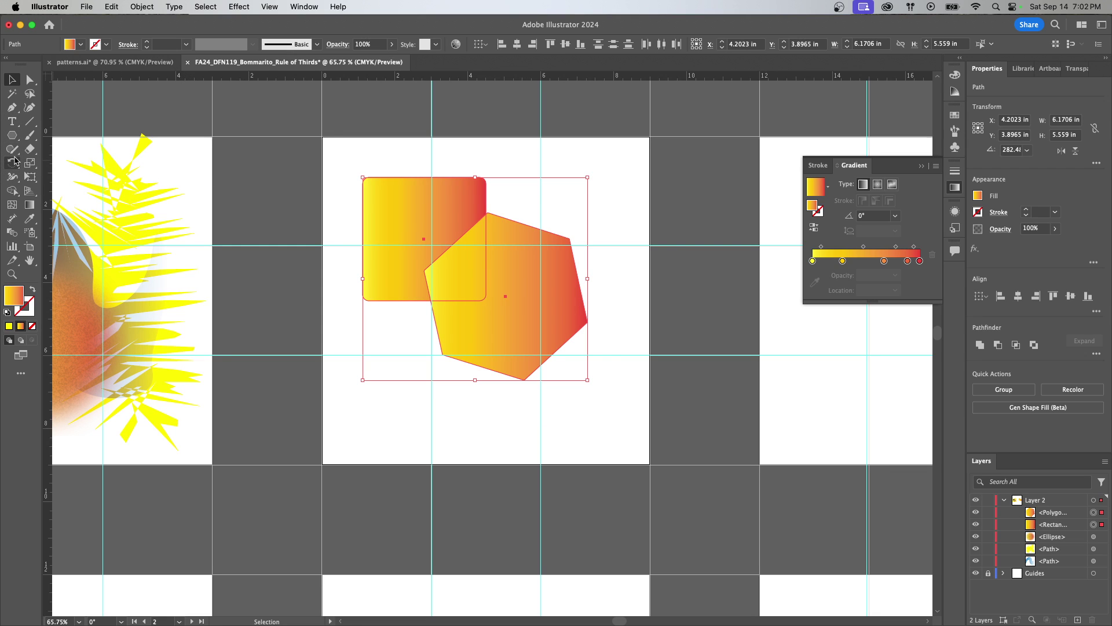
# Try to merge the overlapping rectangle and polygon with Shape Builder and move the result, and undo both changes
pyautogui.click(12, 190)
pyautogui.moveTo(449, 303)
pyautogui.mouseDown()
pyautogui.moveTo(544, 325)
pyautogui.moveTo(488, 288)
pyautogui.mouseUp()
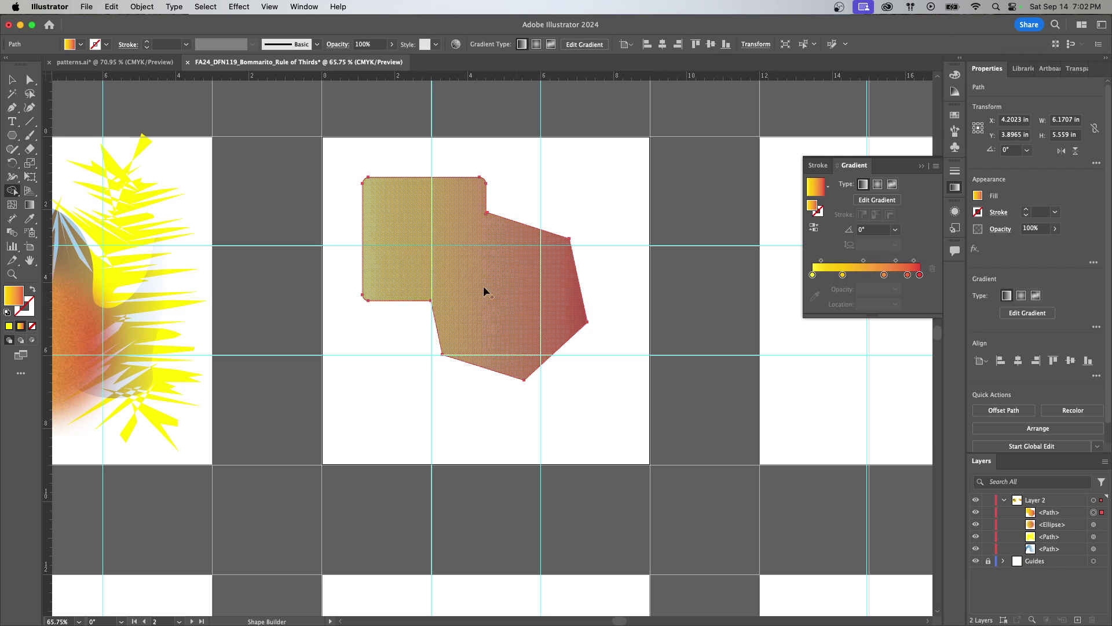
pyautogui.click(12, 79)
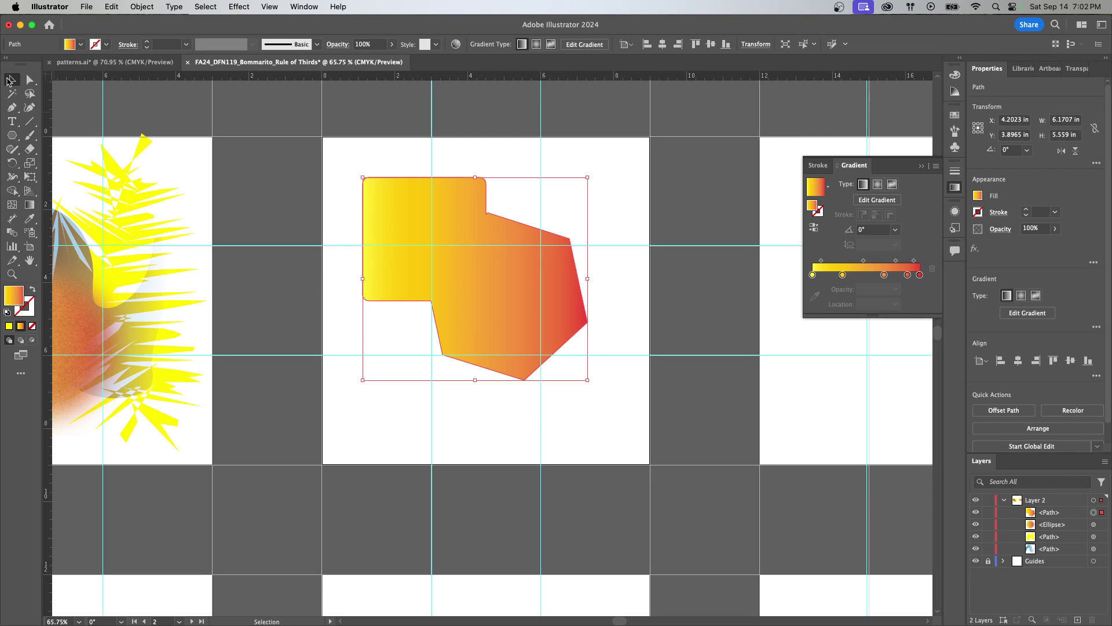
pyautogui.moveTo(561, 304); pyautogui.dragTo(544, 238)
pyautogui.press('super+z')
pyautogui.press('super+z')
# Rotate the polygon and move it upward so that it overlaps more of the rounded rectangle
pyautogui.moveTo(635, 307); pyautogui.dragTo(583, 339)
pyautogui.moveTo(528, 249); pyautogui.dragTo(489, 259)
pyautogui.click(585, 344)
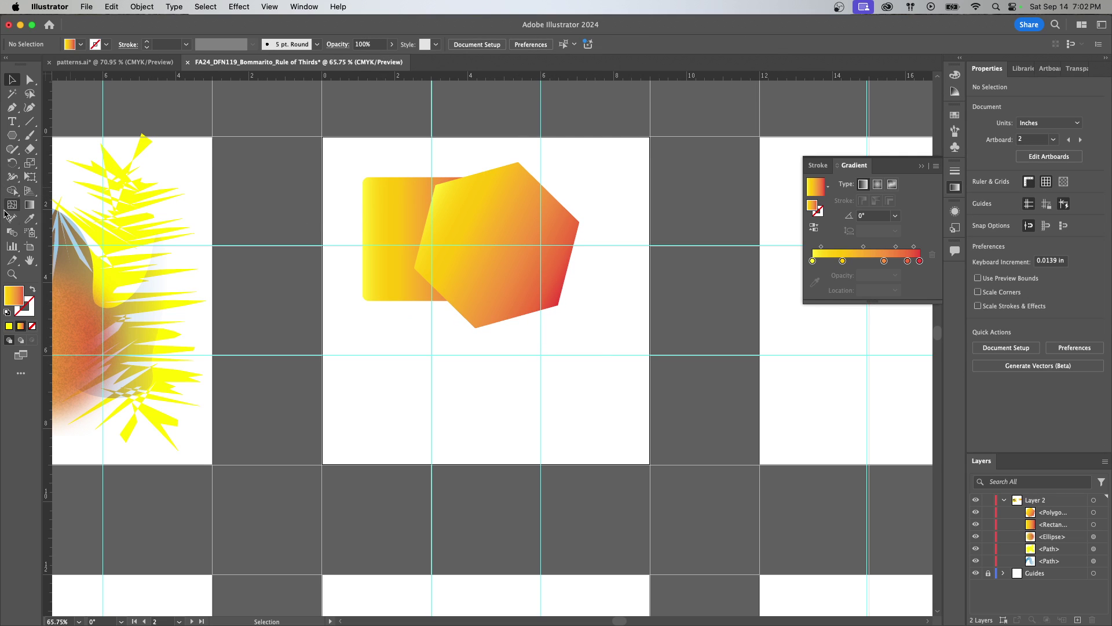
# Merge the overlapping rectangle and polygon with Shape Builder and move the merged shape to about X 3.37 in, Y 2.63 in
pyautogui.click(12, 191)
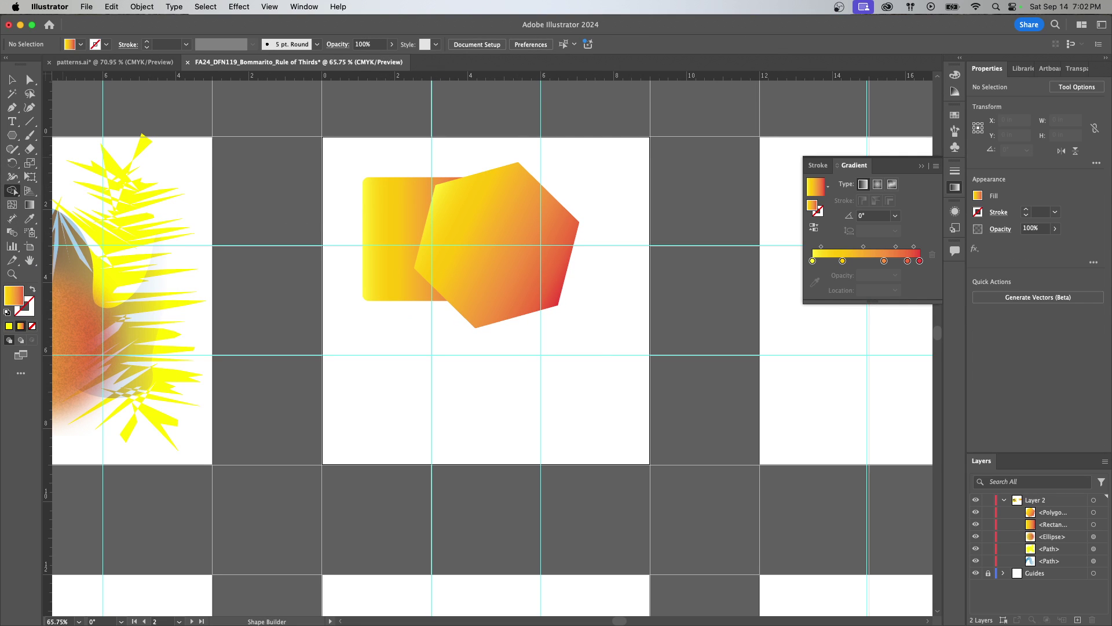
pyautogui.click(12, 79)
pyautogui.moveTo(394, 164); pyautogui.dragTo(616, 307)
pyautogui.click(12, 191)
pyautogui.moveTo(527, 238)
pyautogui.mouseDown()
pyautogui.moveTo(396, 234)
pyautogui.moveTo(452, 244)
pyautogui.mouseUp()
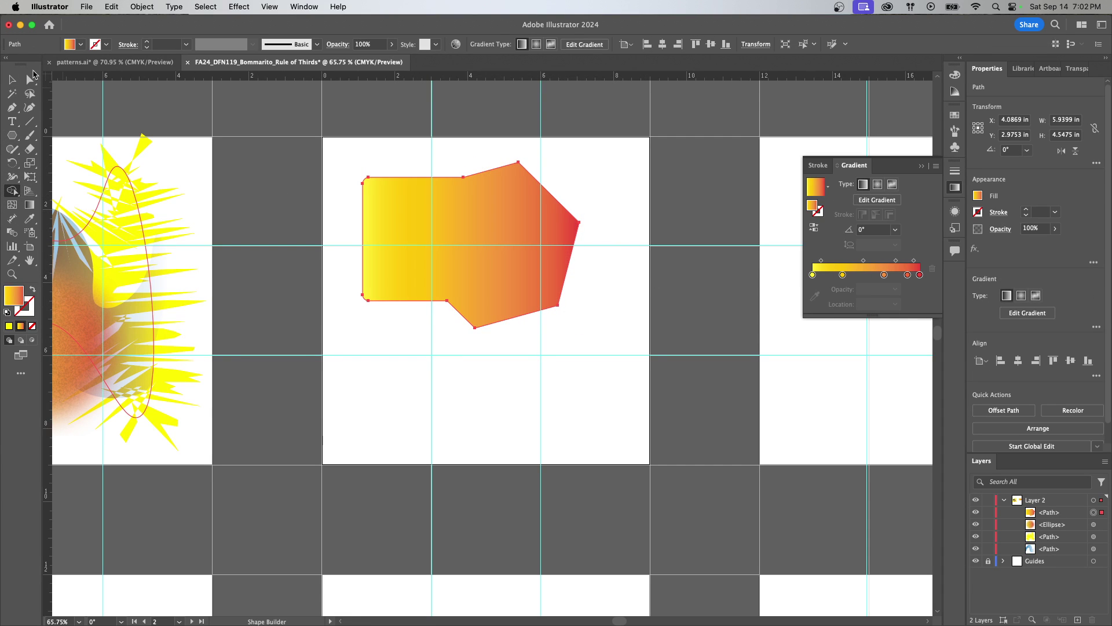
pyautogui.click(12, 79)
pyautogui.click(576, 396)
pyautogui.moveTo(493, 256); pyautogui.dragTo(489, 239)
# Unlock the Guides layer and move the third artboard's two vertical guides to about 3 in and 6 in
pyautogui.press('z')
pyautogui.moveTo(549, 397); pyautogui.dragTo(492, 400)
pyautogui.press('space')
pyautogui.moveTo(595, 373); pyautogui.dragTo(213, 347)
pyautogui.moveTo(423, 318); pyautogui.dragTo(482, 321)
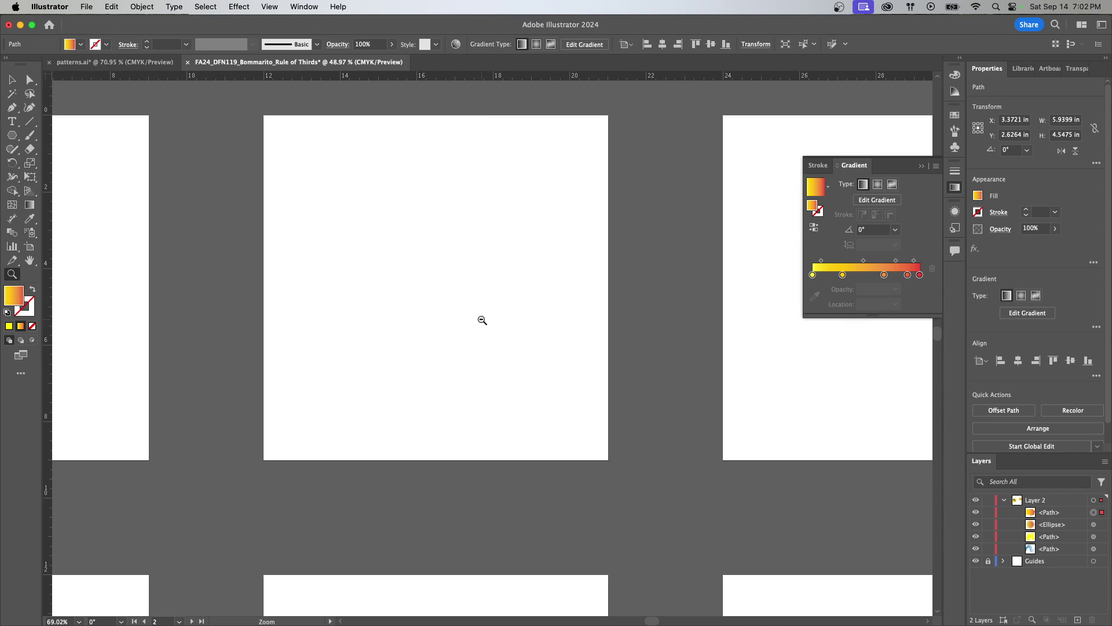
pyautogui.click(13, 83)
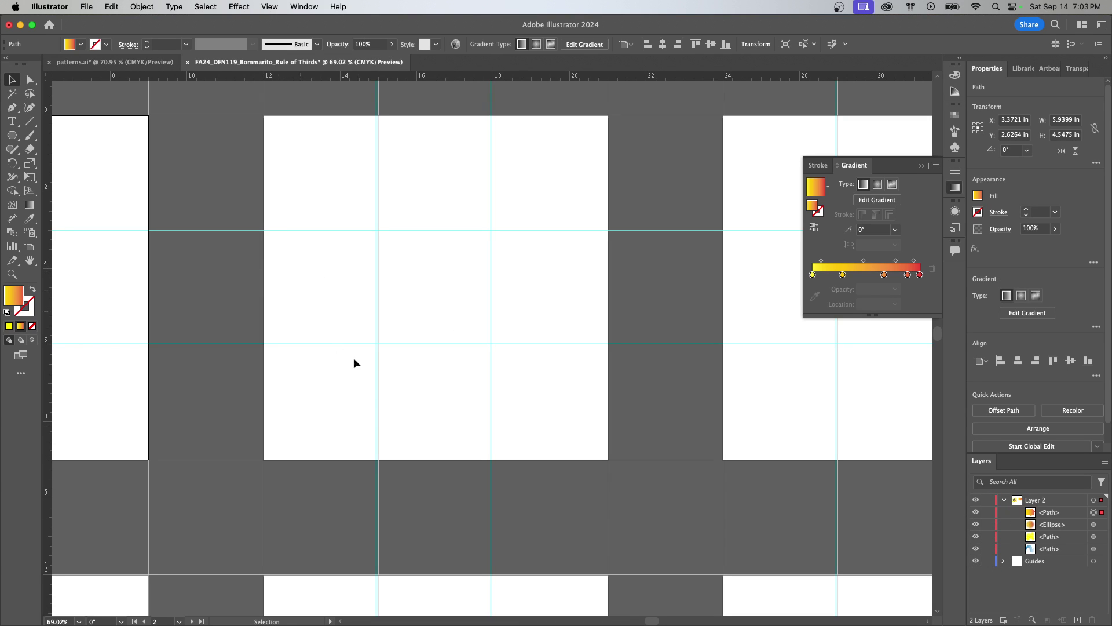
pyautogui.moveTo(375, 403)
pyautogui.mouseDown()
pyautogui.moveTo(411, 406)
pyautogui.moveTo(378, 403)
pyautogui.mouseUp()
pyautogui.moveTo(491, 411)
pyautogui.mouseDown()
pyautogui.moveTo(467, 414)
pyautogui.moveTo(494, 416)
pyautogui.mouseUp()
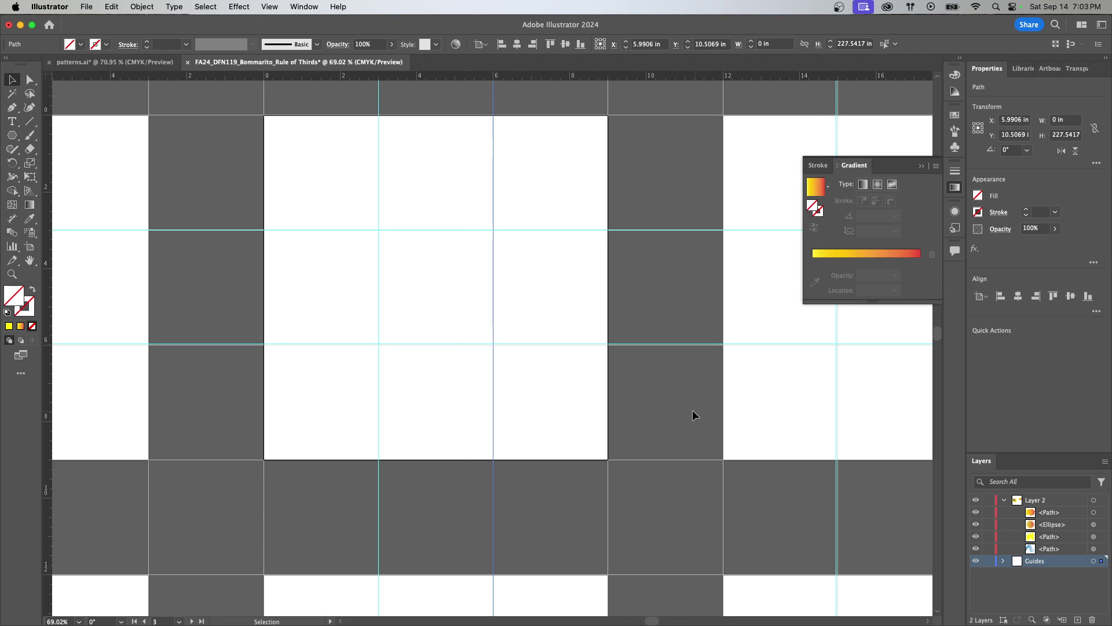
# Move the fourth artboard's two vertical guides to about 3 in and 6 in
pyautogui.hscroll(5, 693, 409)
pyautogui.moveTo(685, 422)
pyautogui.mouseDown()
pyautogui.moveTo(670, 422)
pyautogui.moveTo(684, 419)
pyautogui.mouseUp()
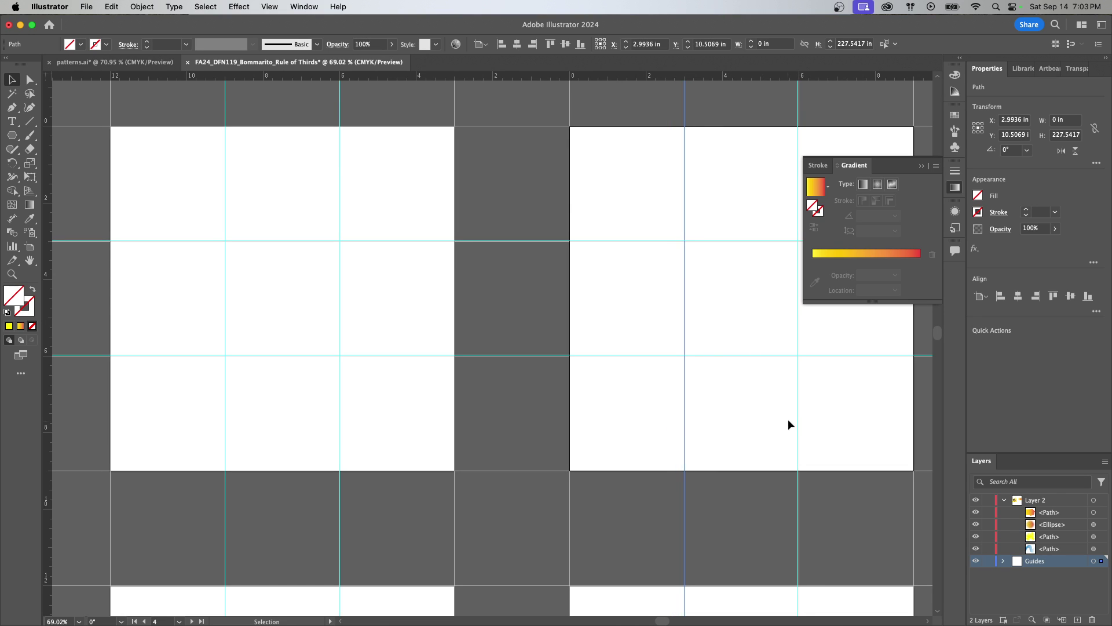
pyautogui.moveTo(799, 415)
pyautogui.mouseDown()
pyautogui.moveTo(777, 415)
pyautogui.moveTo(799, 414)
pyautogui.mouseUp()
pyautogui.hscroll(5, 765, 407)
pyautogui.moveTo(679, 412); pyautogui.dragTo(771, 403)
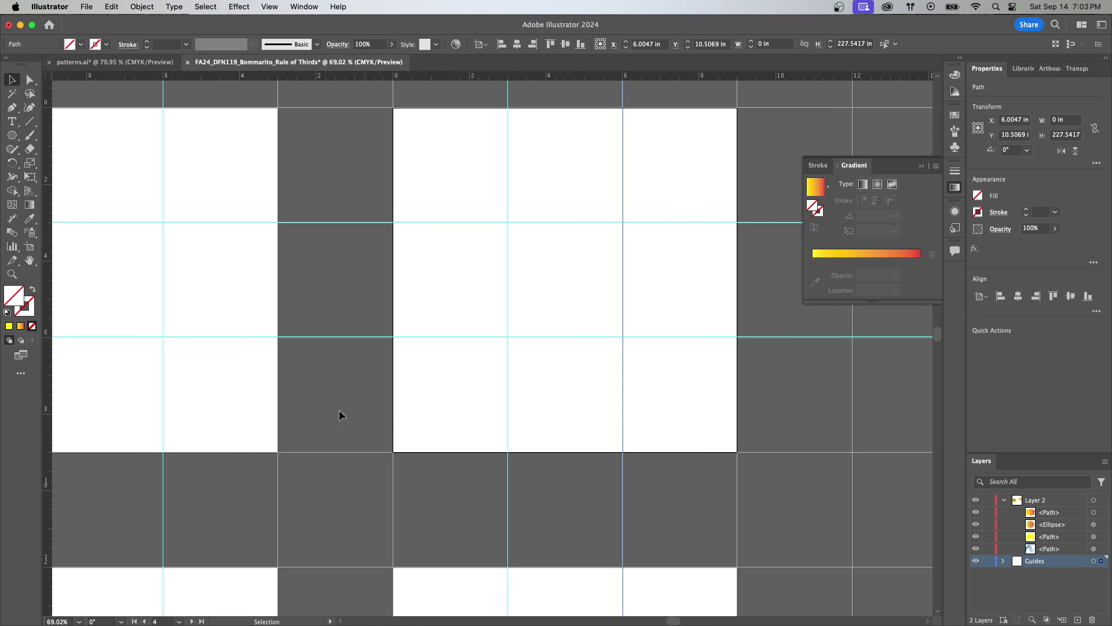
# Lock the Guides layer
pyautogui.moveTo(261, 415); pyautogui.dragTo(676, 413)
pyautogui.moveTo(479, 415); pyautogui.dragTo(773, 419)
pyautogui.moveTo(656, 422); pyautogui.dragTo(401, 455)
pyautogui.click(991, 562)
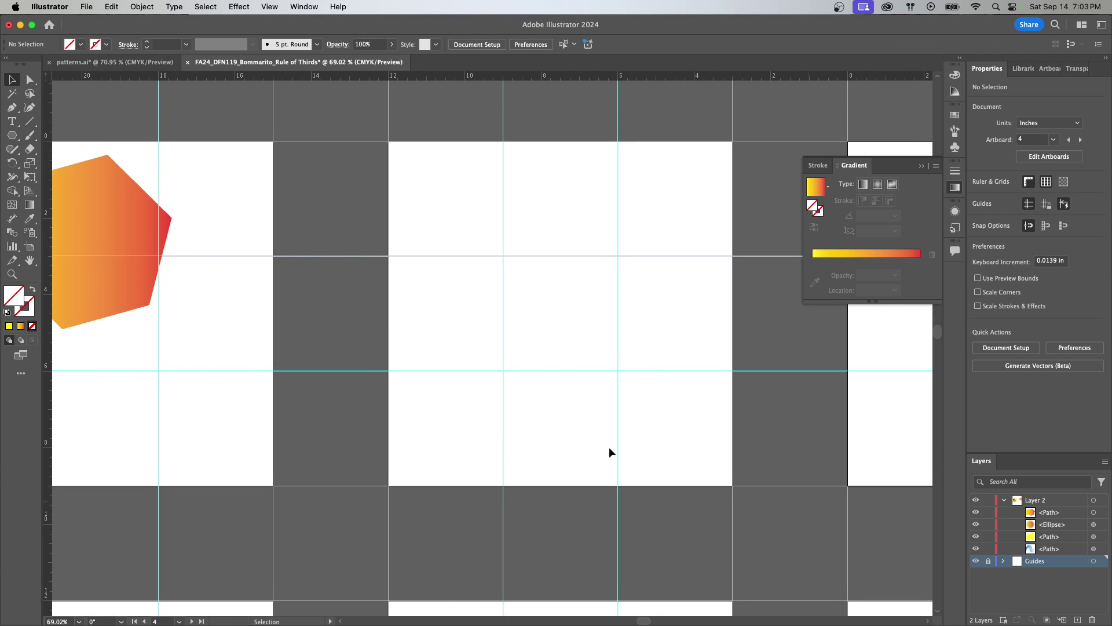
# Activate the Ellipse tool and display the colour swatches
pyautogui.moveTo(583, 386); pyautogui.dragTo(525, 346)
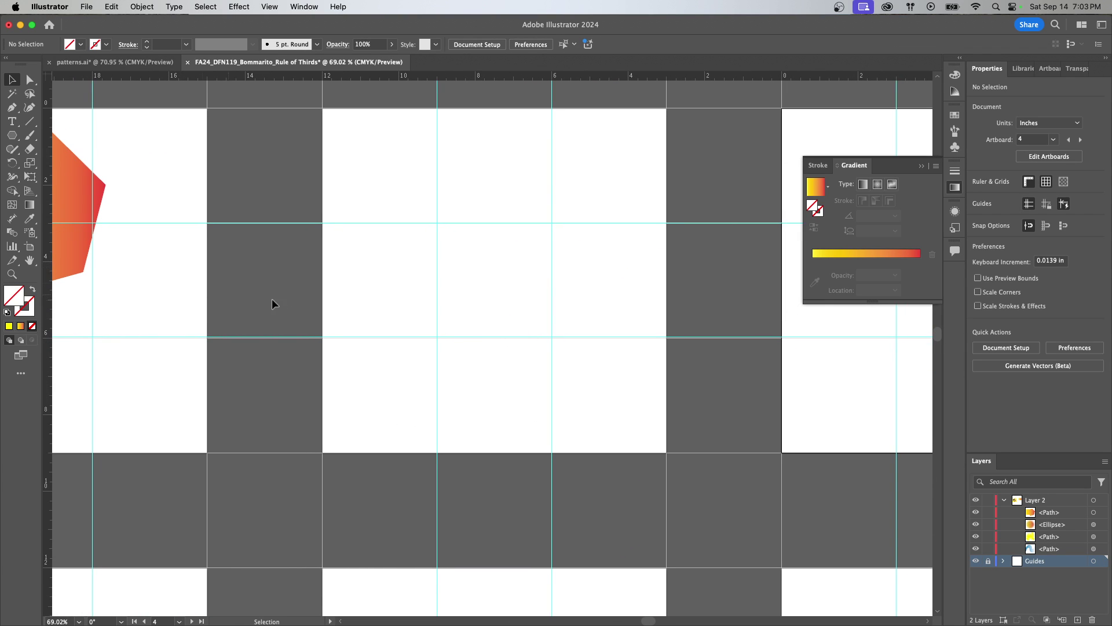
pyautogui.moveTo(288, 274); pyautogui.dragTo(277, 291)
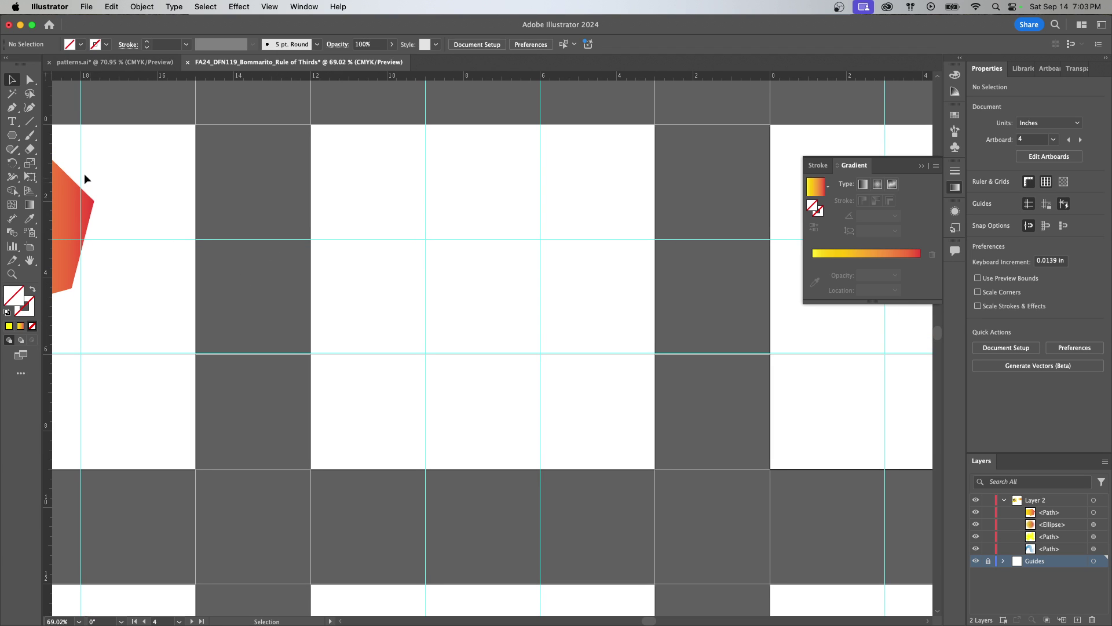
pyautogui.click(13, 135)
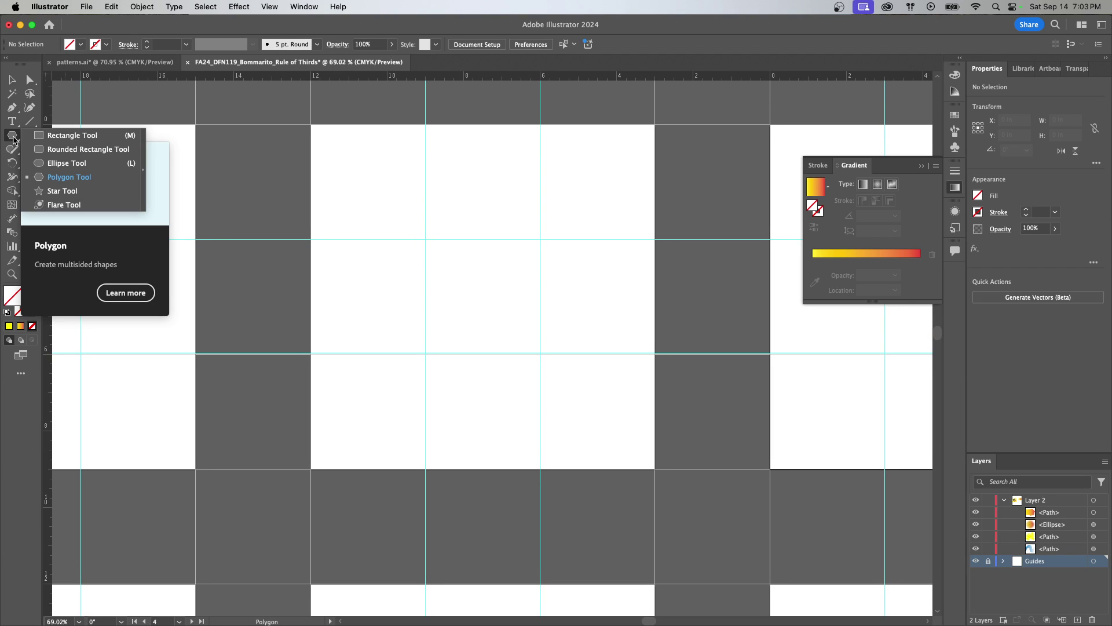
pyautogui.click(70, 163)
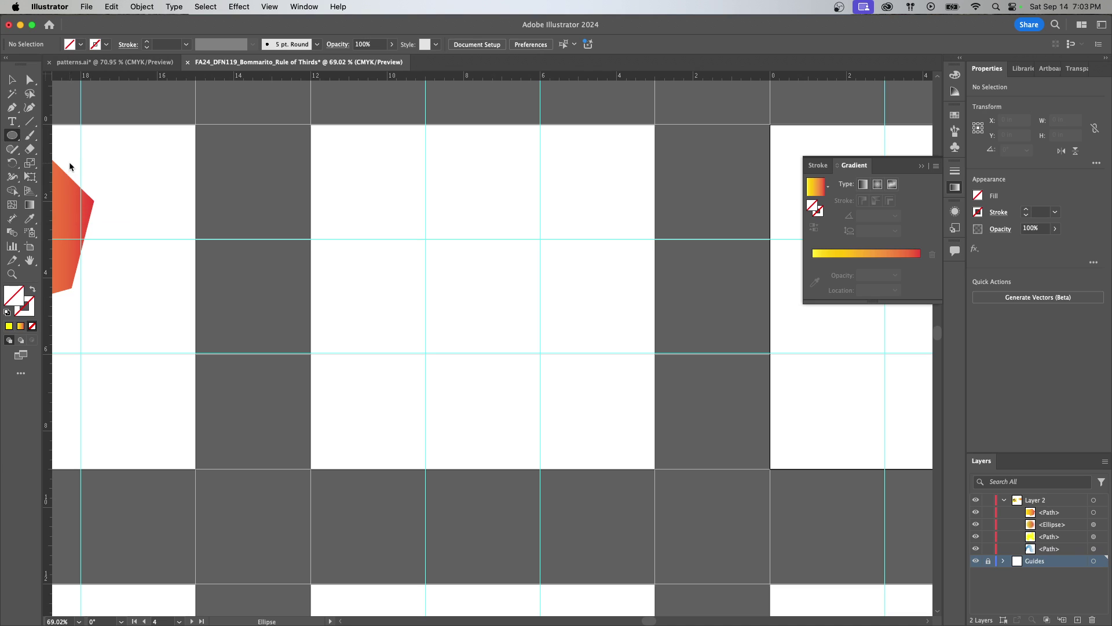
pyautogui.click(817, 166)
pyautogui.click(304, 6)
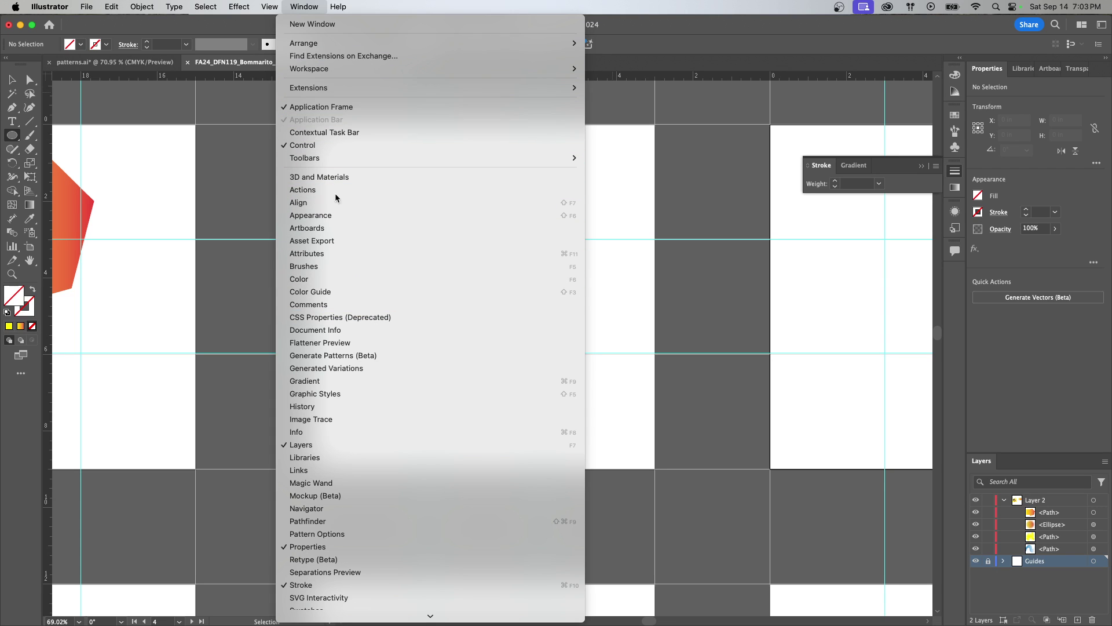
pyautogui.scroll(-2, 346, 451)
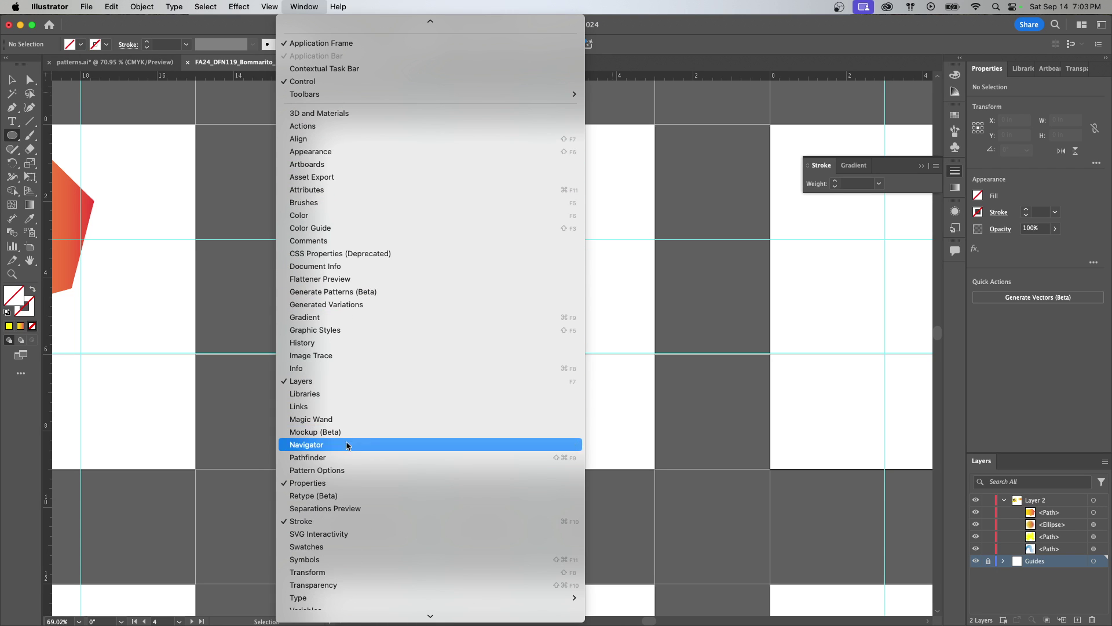
pyautogui.click(341, 552)
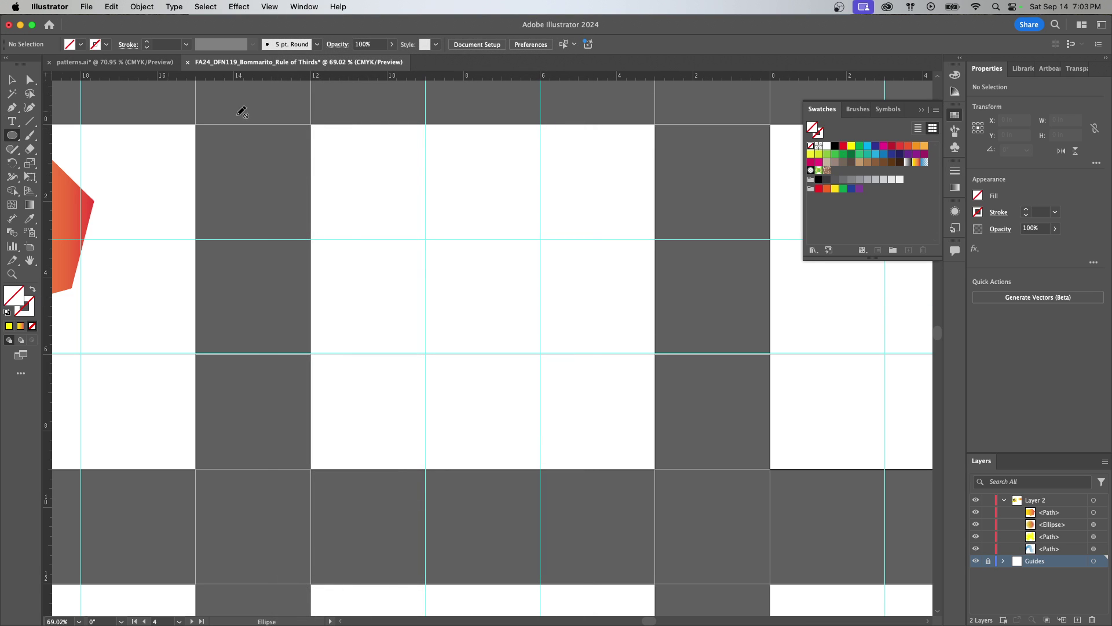
# On Layer 2, draw a circle about 2.53 in wide over the third artboard's upper-left guide intersection, filled with the blue-to-transparent gradient swatch
pyautogui.click(12, 79)
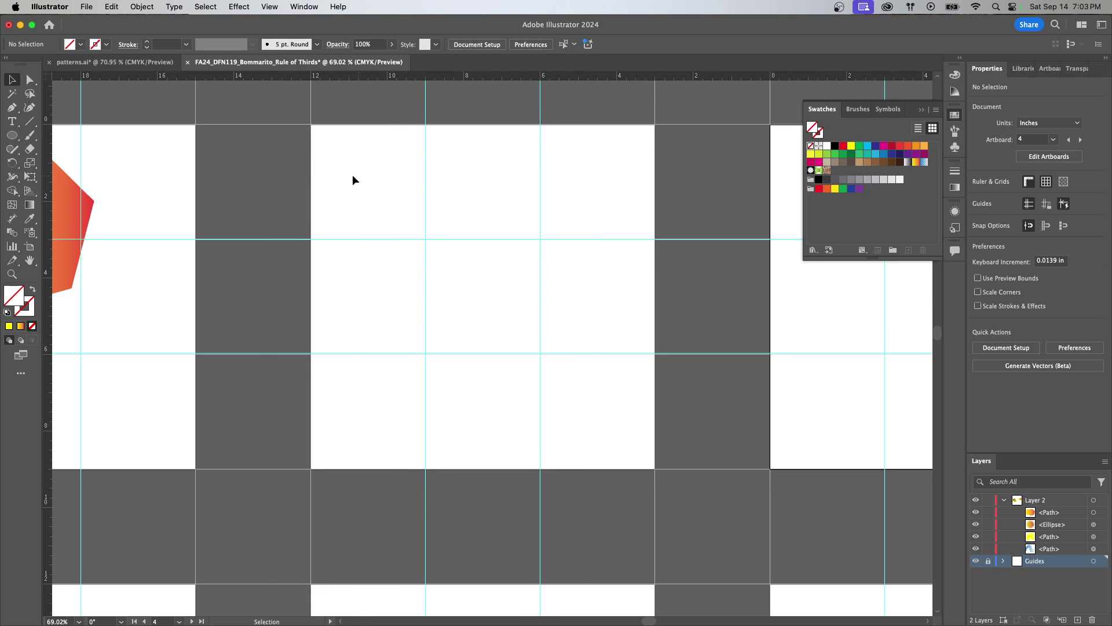
pyautogui.click(11, 137)
pyautogui.click(398, 249)
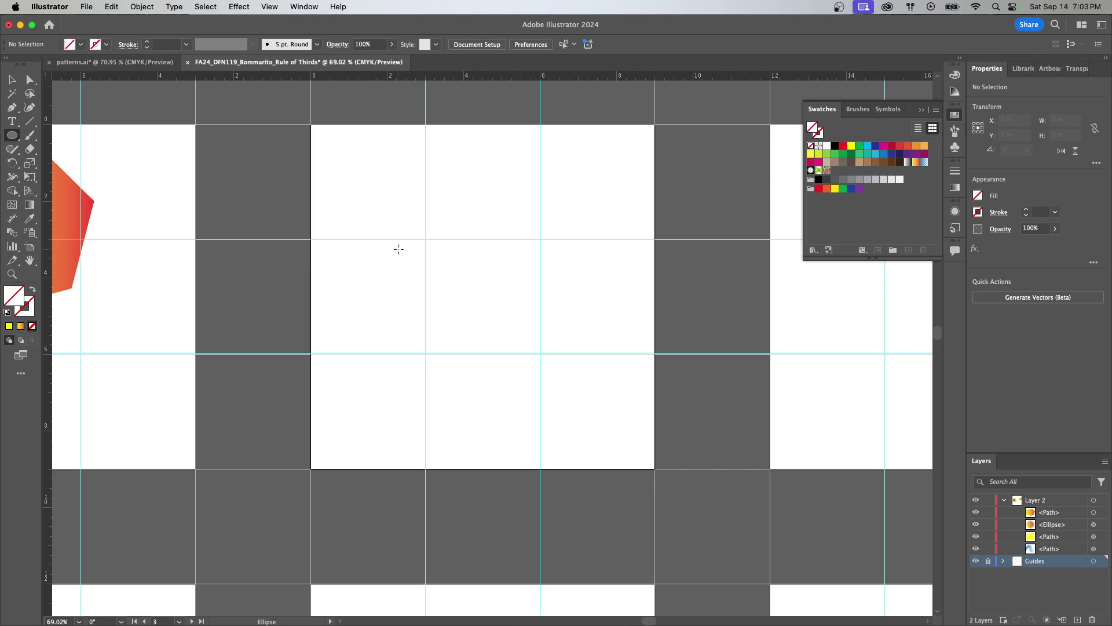
pyautogui.click(1037, 502)
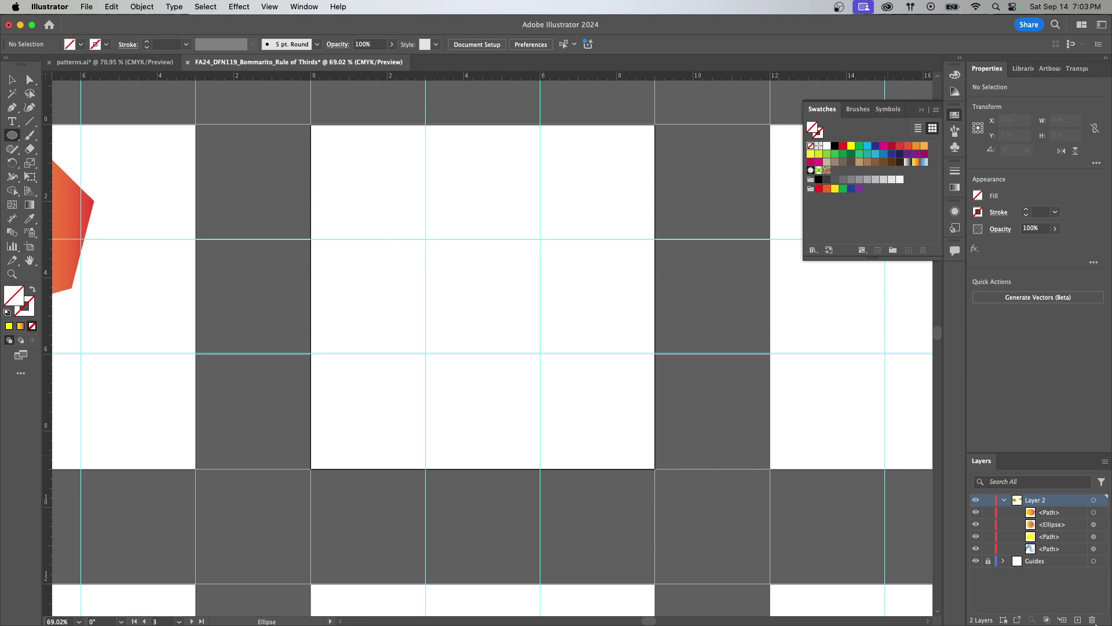
pyautogui.moveTo(392, 208); pyautogui.dragTo(490, 305)
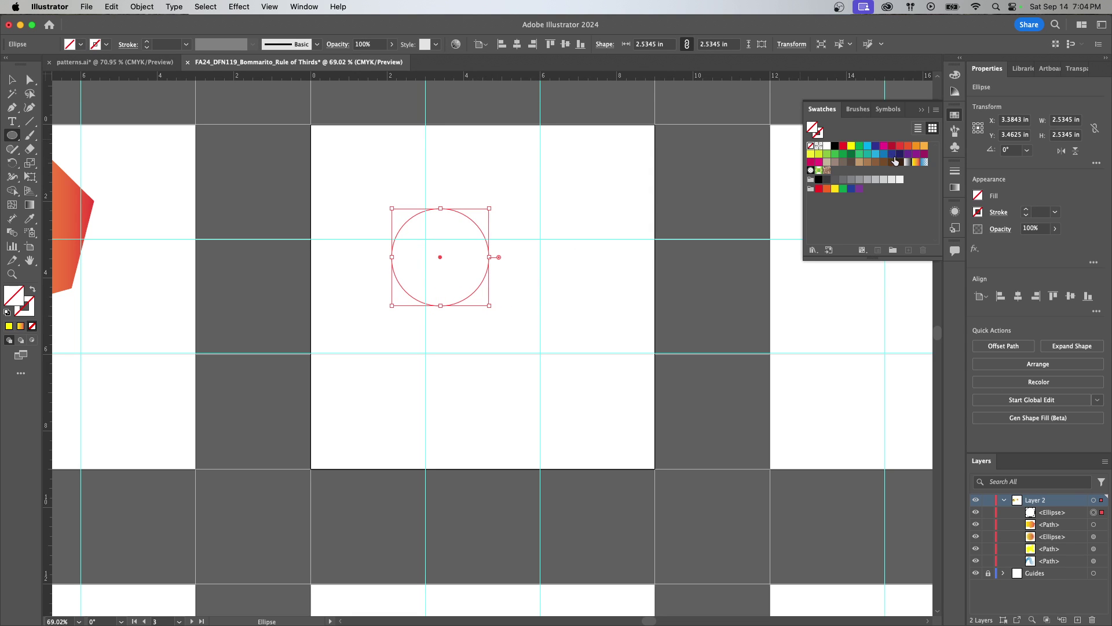
pyautogui.click(924, 164)
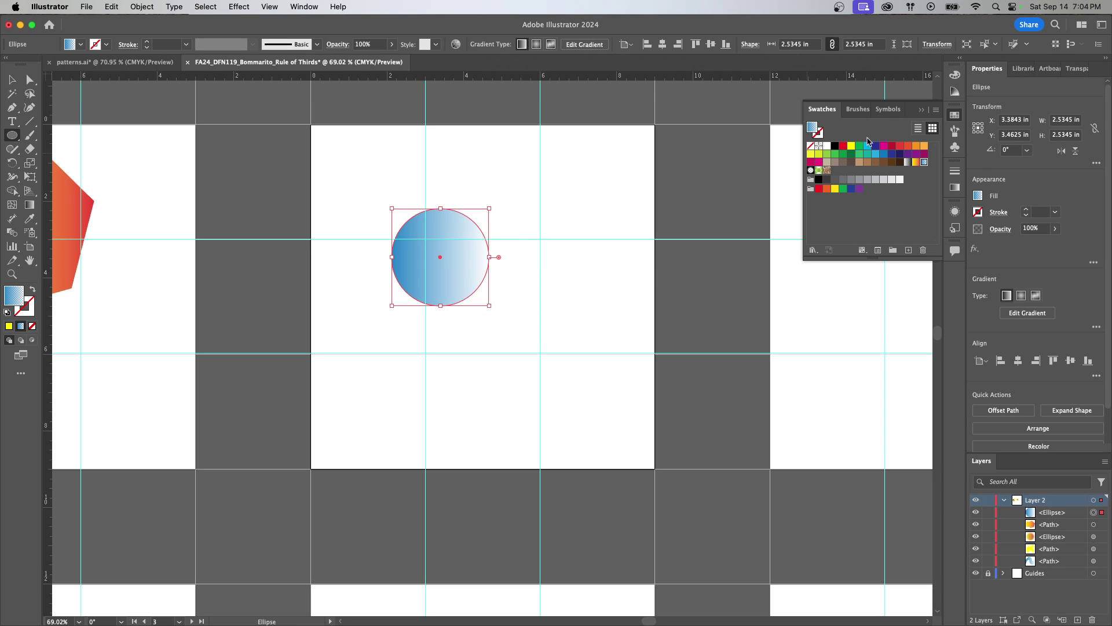
# Hide the colour swatches and display them again
pyautogui.click(922, 110)
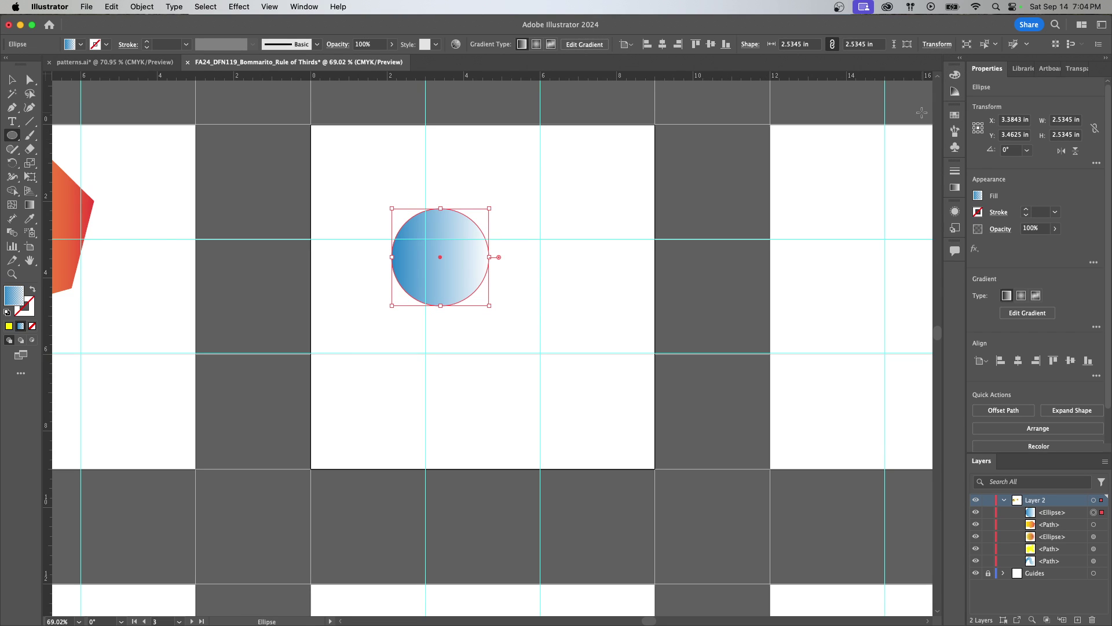
pyautogui.click(298, 11)
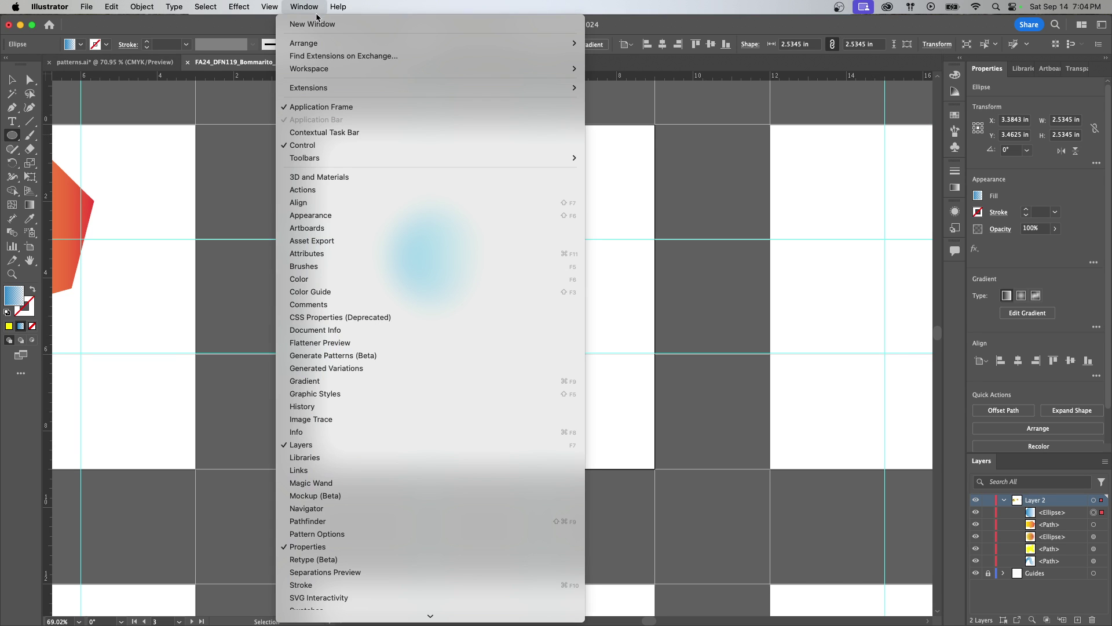
pyautogui.scroll(-5, 352, 587)
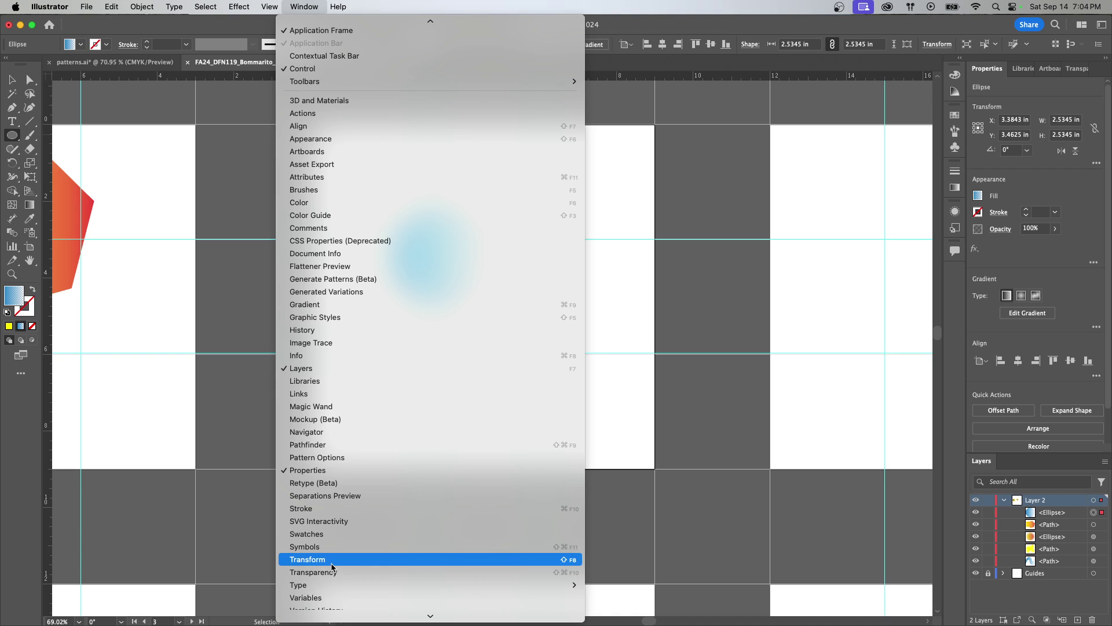
pyautogui.click(325, 534)
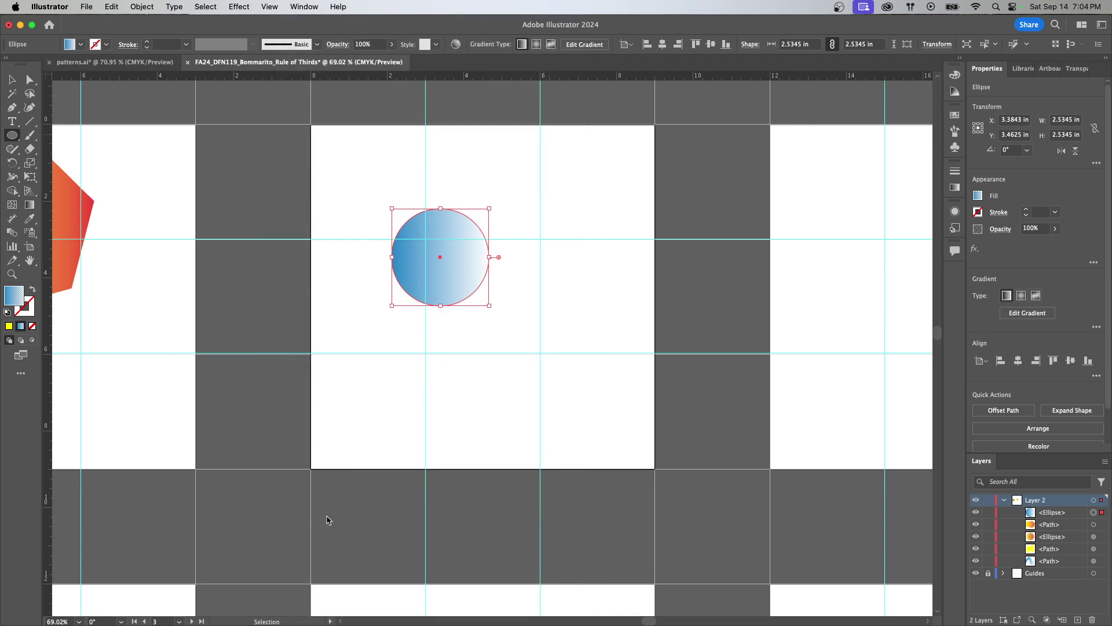
# Set the cyan value of the starting blue stop in the circle's gradient to 12%, and close the gradient settings
pyautogui.click(304, 7)
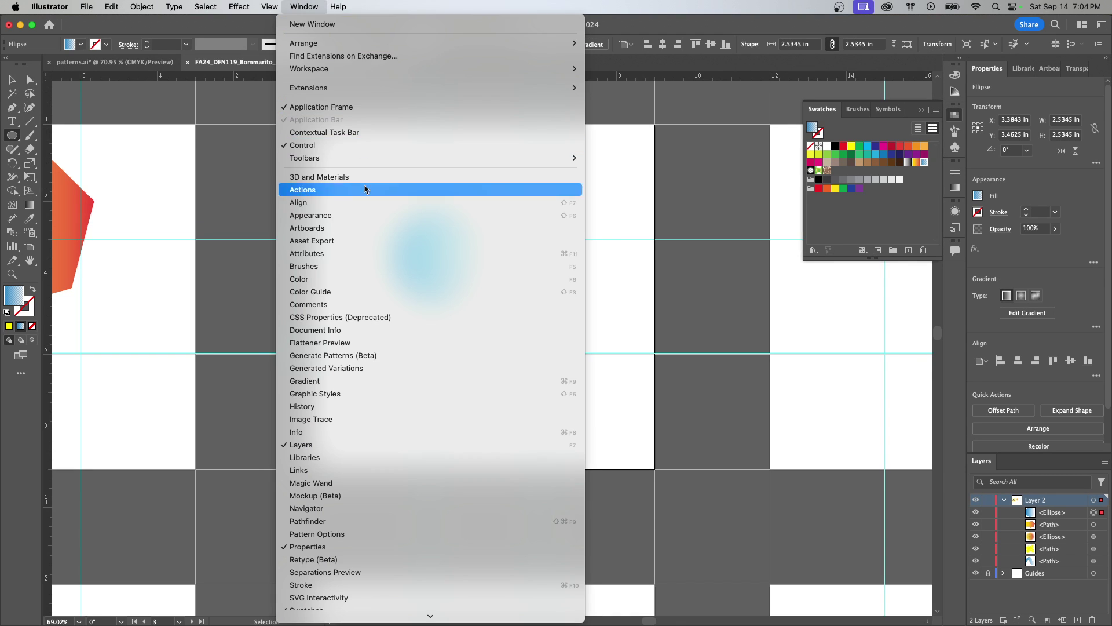
pyautogui.click(306, 381)
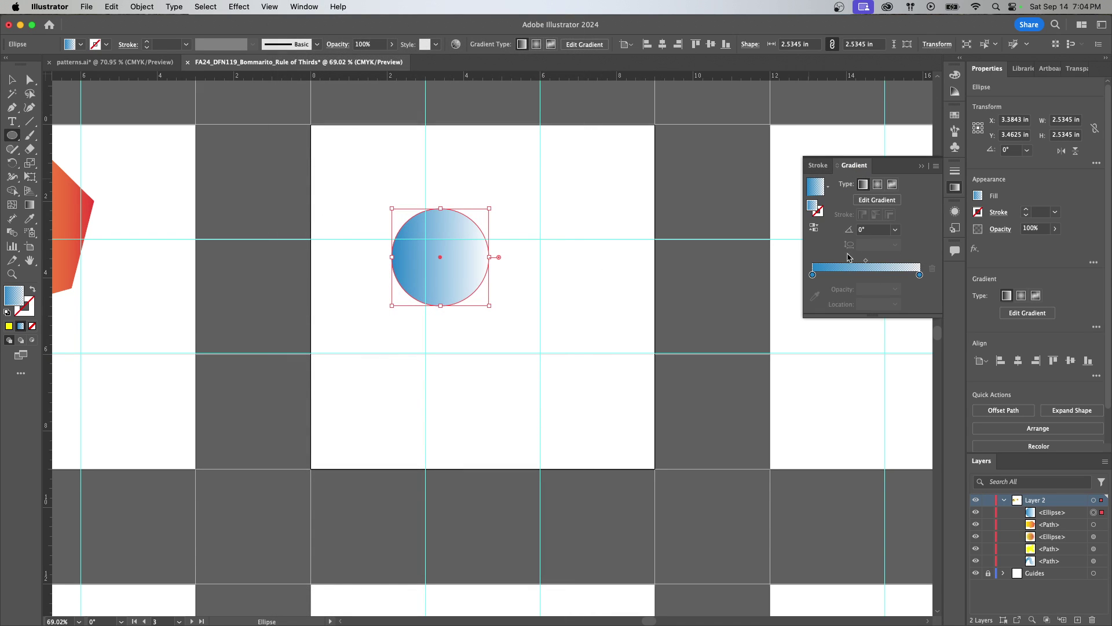
pyautogui.doubleClick(813, 275)
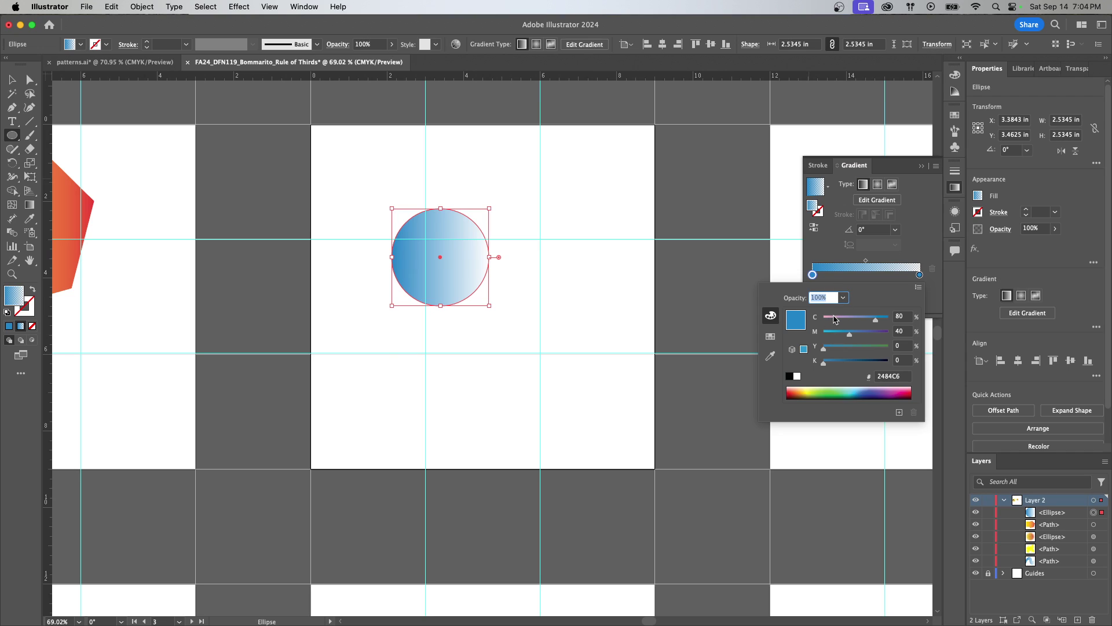
pyautogui.click(836, 320)
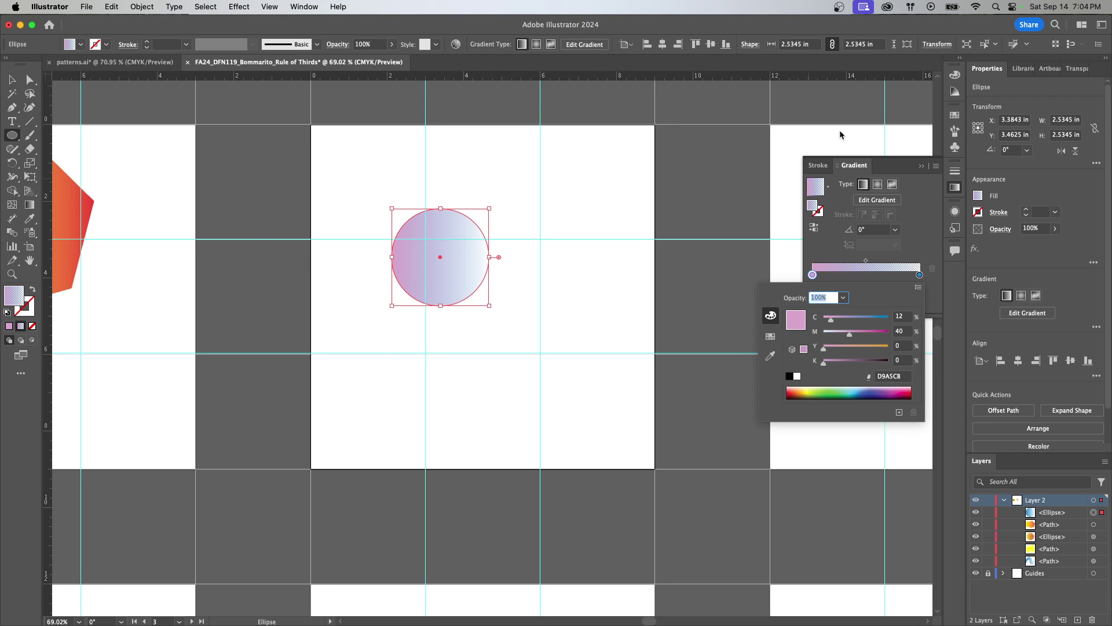
pyautogui.click(825, 168)
pyautogui.click(922, 167)
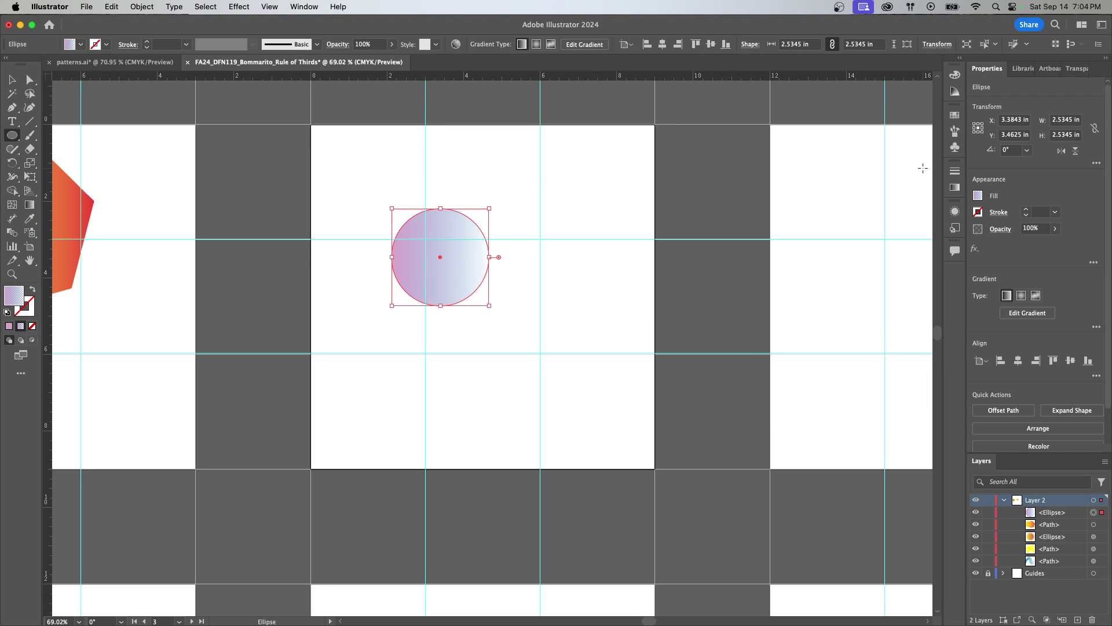
# Display the colour swatches, and scale the gradient circle down to about 1.16 in wide in the third artboard's centre cell
pyautogui.click(299, 10)
pyautogui.scroll(-3, 348, 510)
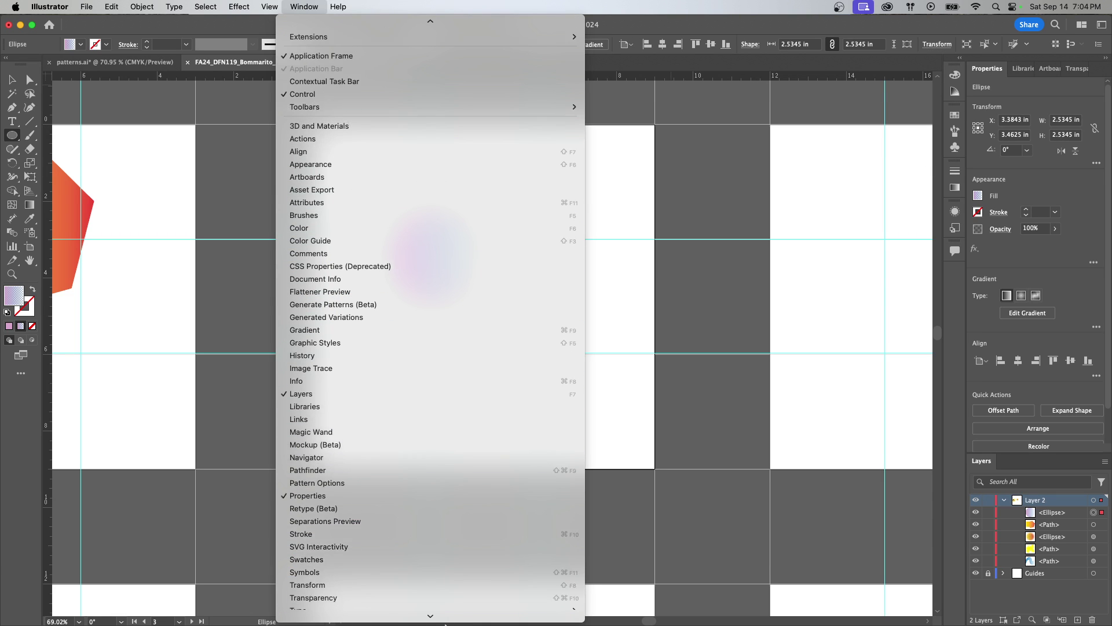
pyautogui.click(322, 546)
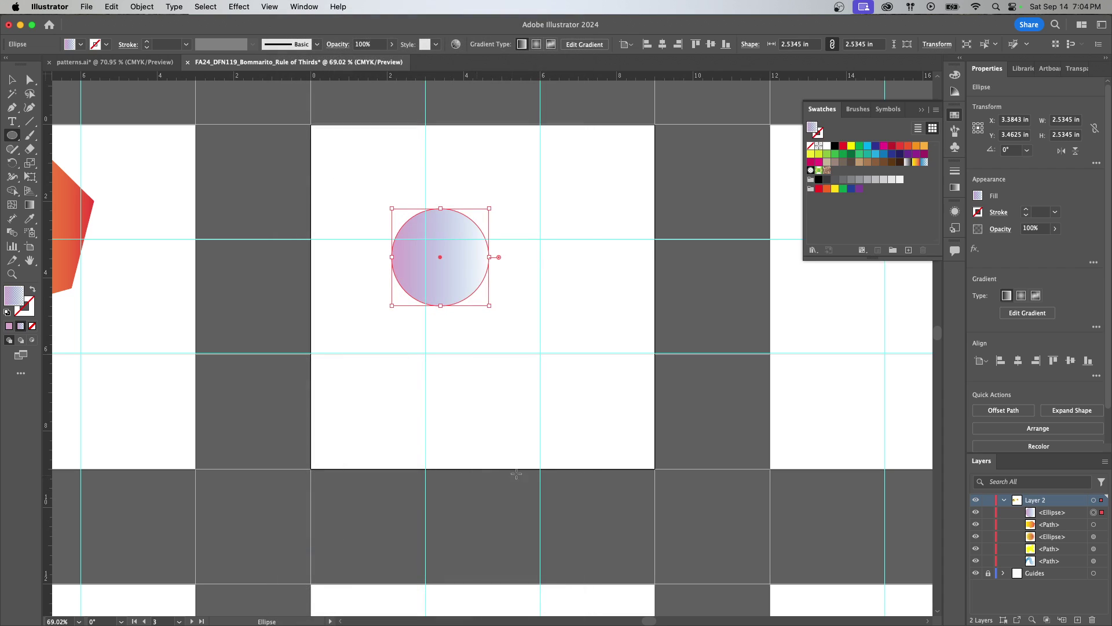
pyautogui.click(11, 81)
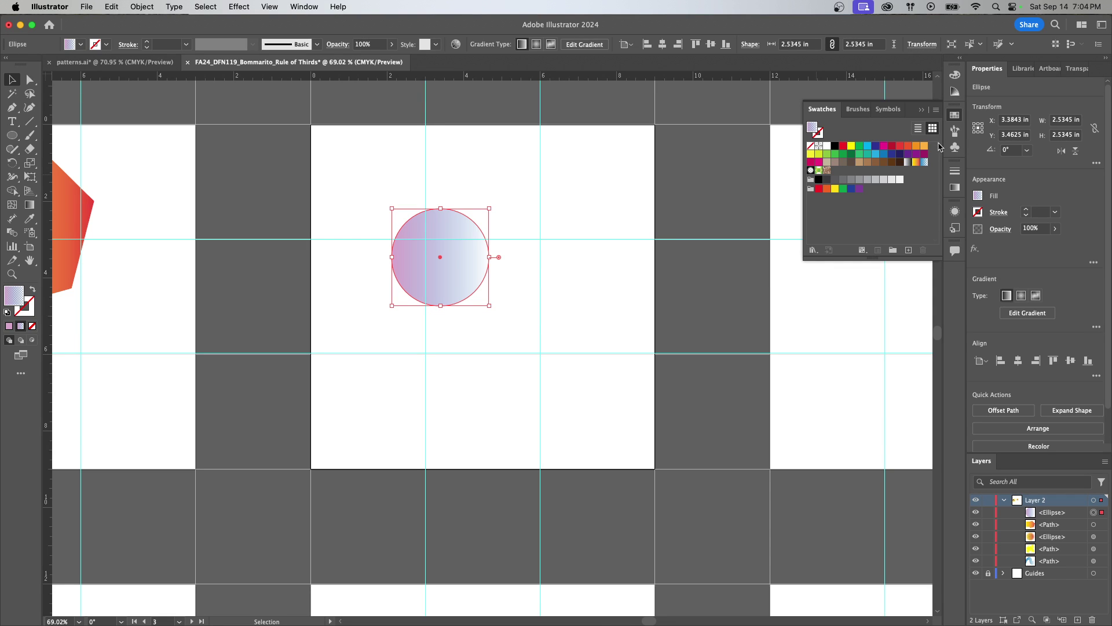
pyautogui.moveTo(450, 267); pyautogui.dragTo(500, 316)
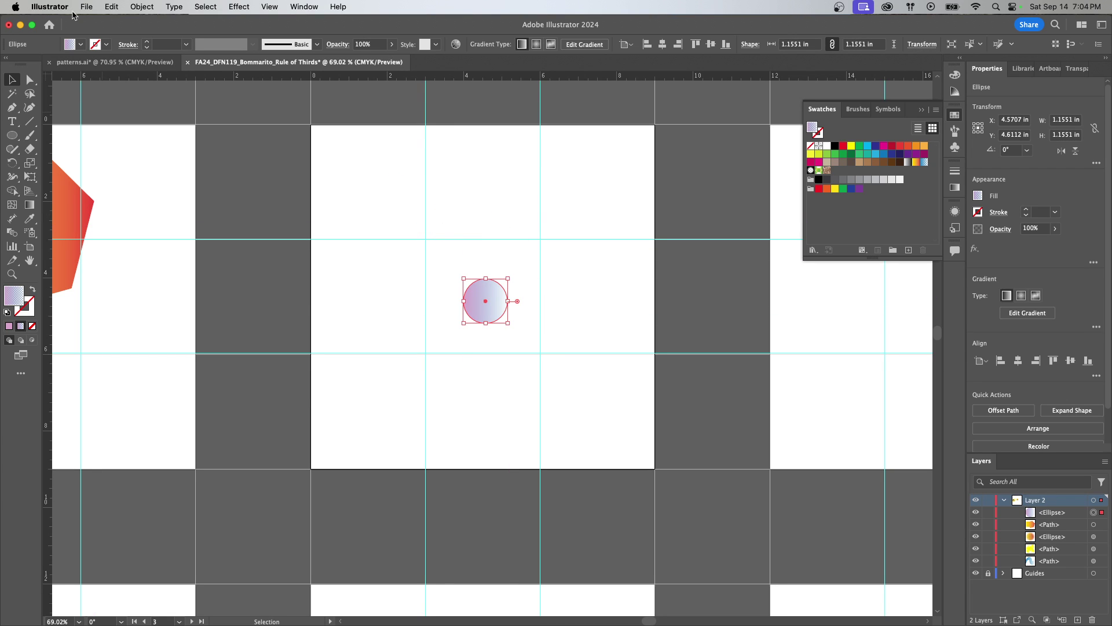
# Make a pattern from the small gradient circle with the default Grid tiling, and finish pattern editing
pyautogui.click(145, 9)
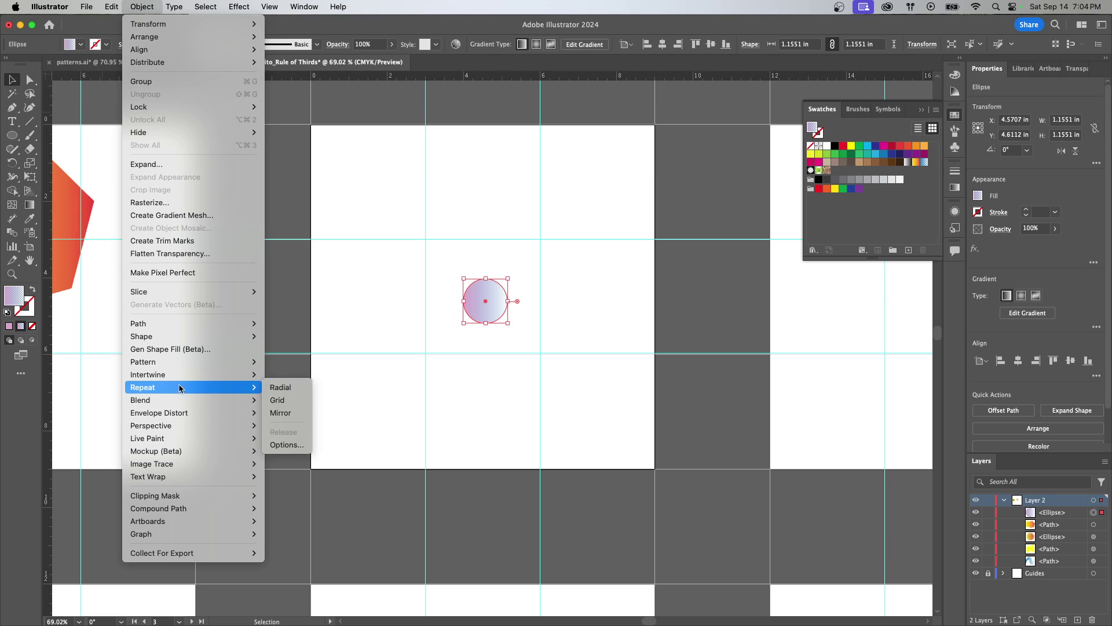
pyautogui.moveTo(160, 367)
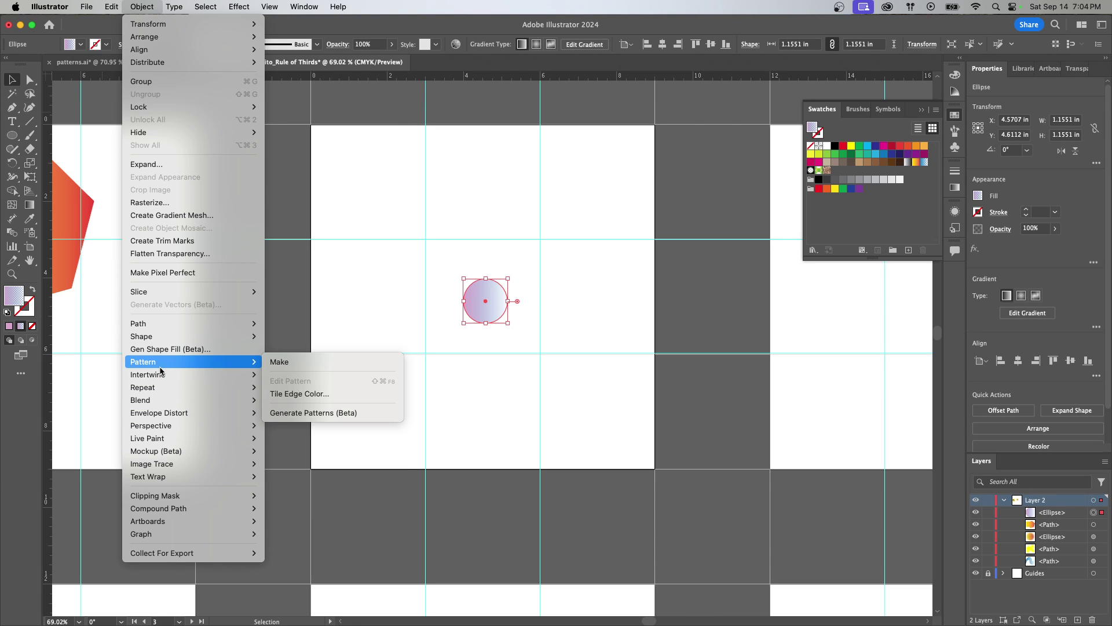
pyautogui.click(300, 365)
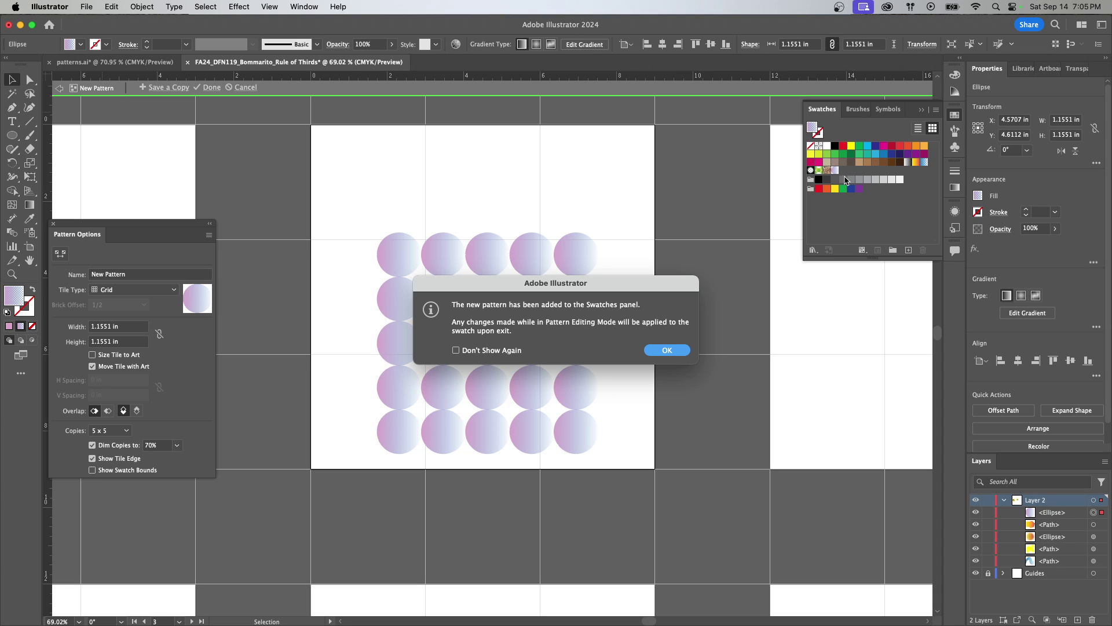
pyautogui.click(666, 349)
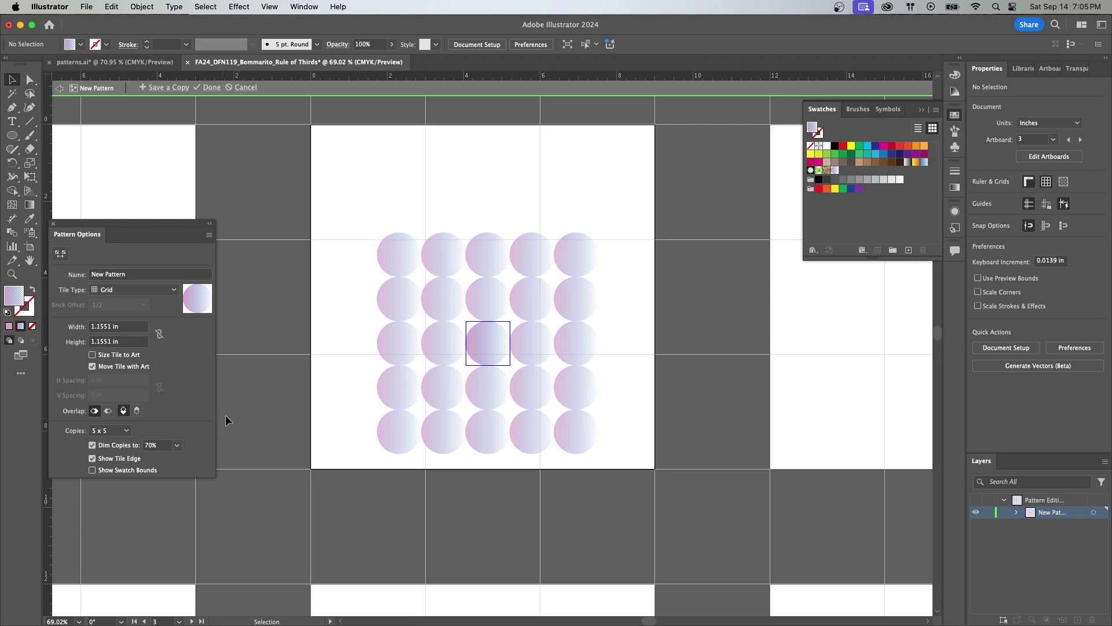
pyautogui.click(209, 88)
# Move the small circle about 0.7 in left and 0.5 in down on the third artboard
pyautogui.press('space')
pyautogui.moveTo(356, 341); pyautogui.dragTo(557, 362)
pyautogui.press('space')
pyautogui.moveTo(569, 399); pyautogui.dragTo(565, 346)
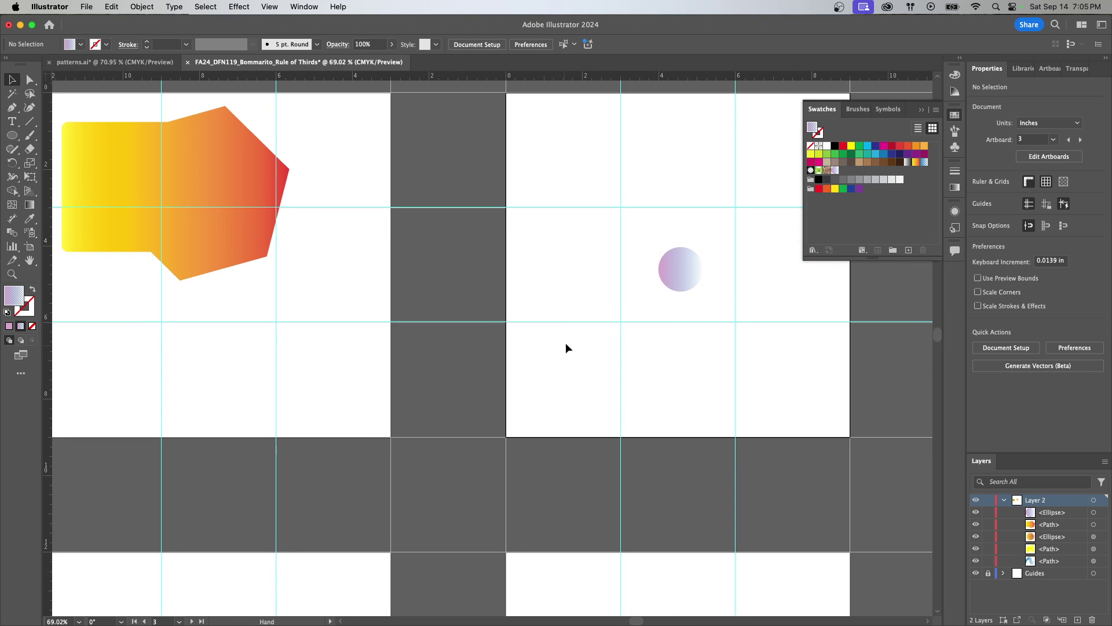
pyautogui.moveTo(683, 273); pyautogui.dragTo(656, 290)
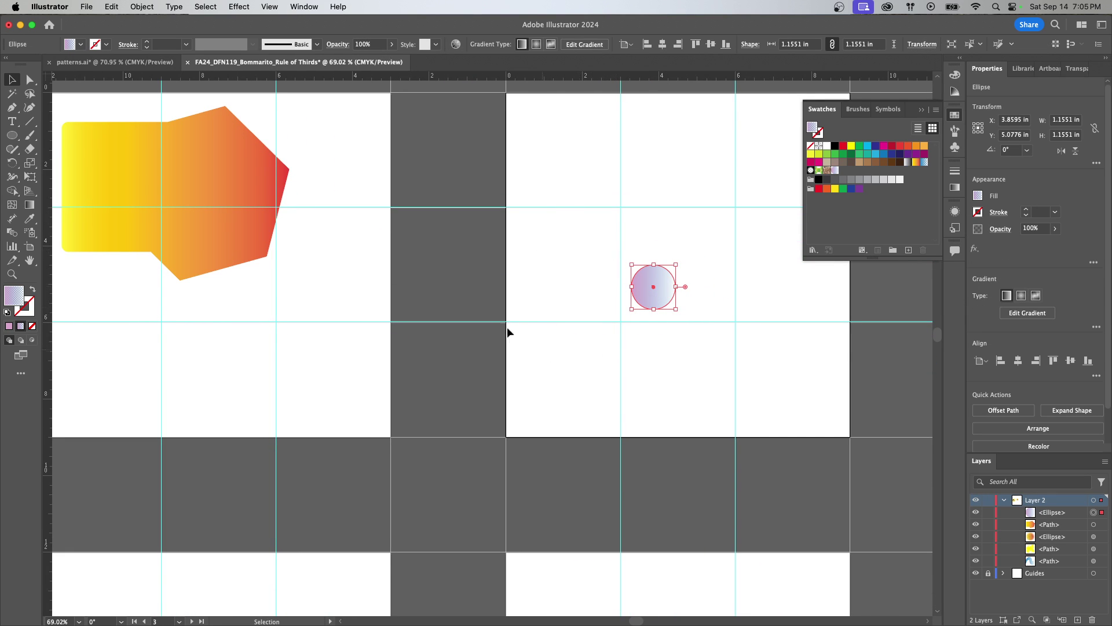
# Fill the merged shape on the second artboard with the circle pattern swatch, and move it towards the artboard's centre
pyautogui.hscroll(-10, 509, 339)
pyautogui.scroll(2, 509, 338)
pyautogui.click(425, 285)
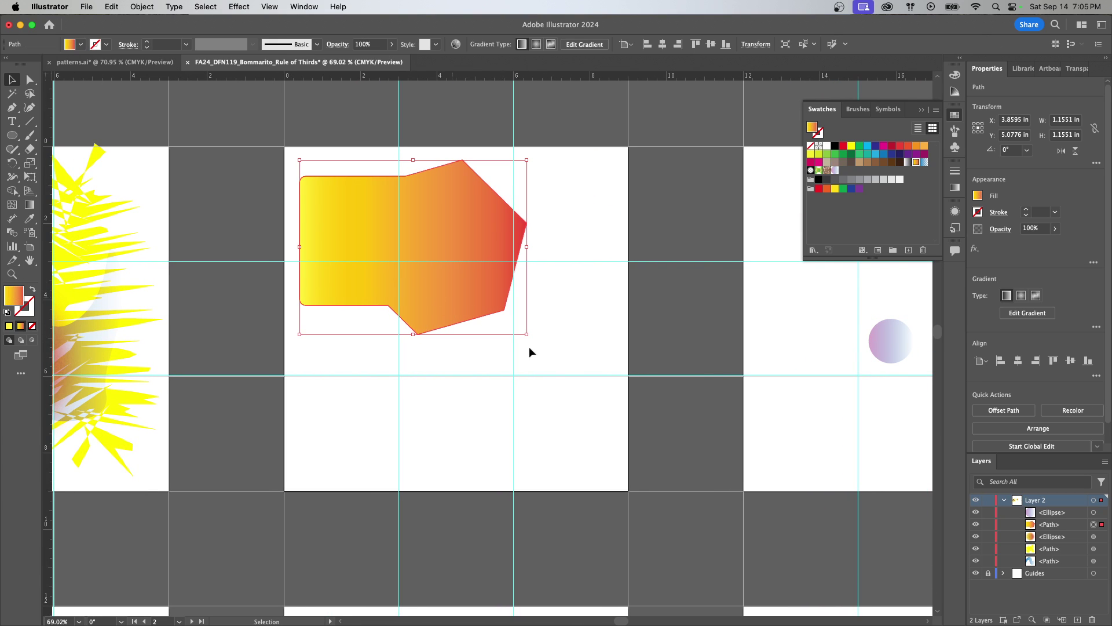
pyautogui.click(835, 170)
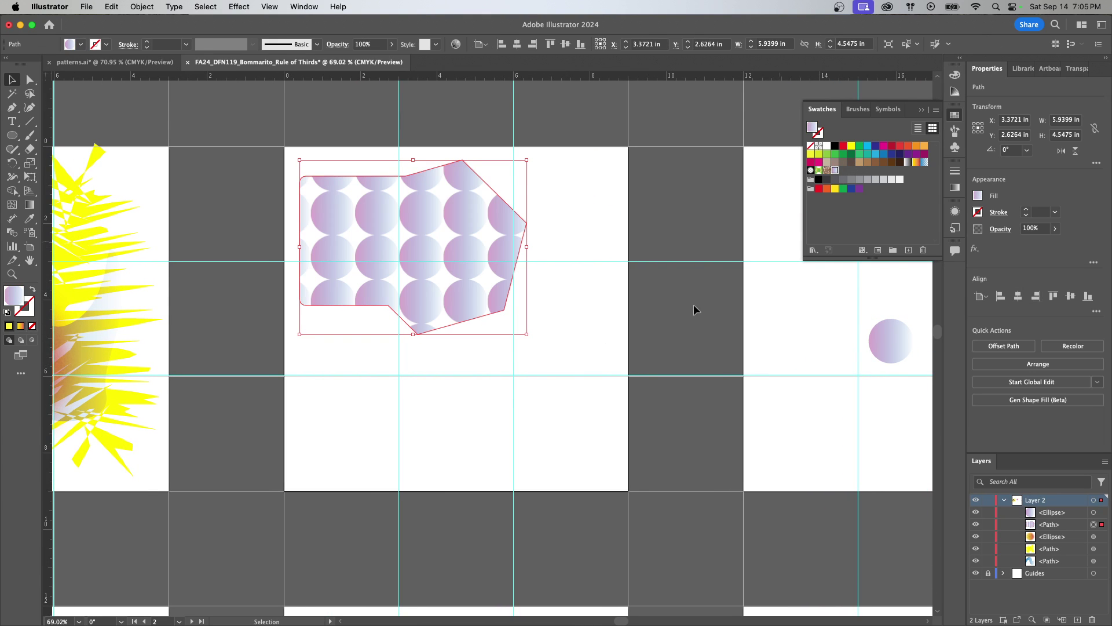
pyautogui.moveTo(461, 255); pyautogui.dragTo(524, 353)
pyautogui.click(537, 463)
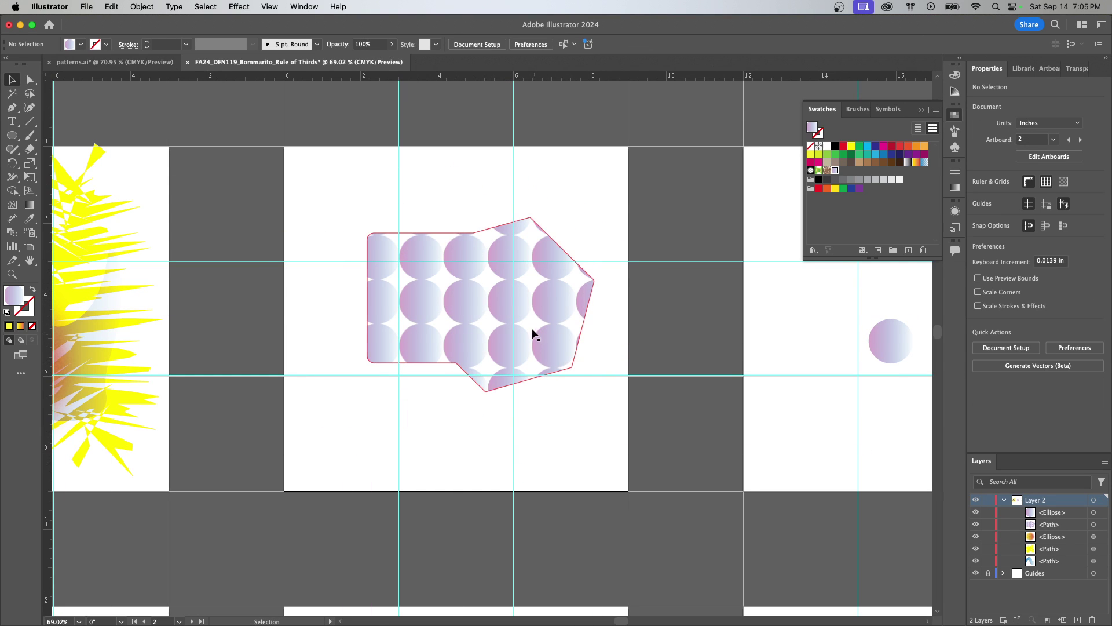
# Move the small circle into the third artboard's upper-left corner and deselect it
pyautogui.click(537, 335)
pyautogui.hscroll(10, 680, 418)
pyautogui.moveTo(534, 332); pyautogui.dragTo(430, 187)
pyautogui.click(503, 328)
# Draw an eight-point star near the third artboard's upper-left guide intersection, with rounded inner and outer corners, about 2.1 in wide
pyautogui.moveTo(12, 141); pyautogui.dragTo(44, 203)
pyautogui.moveTo(524, 263); pyautogui.dragTo(553, 313)
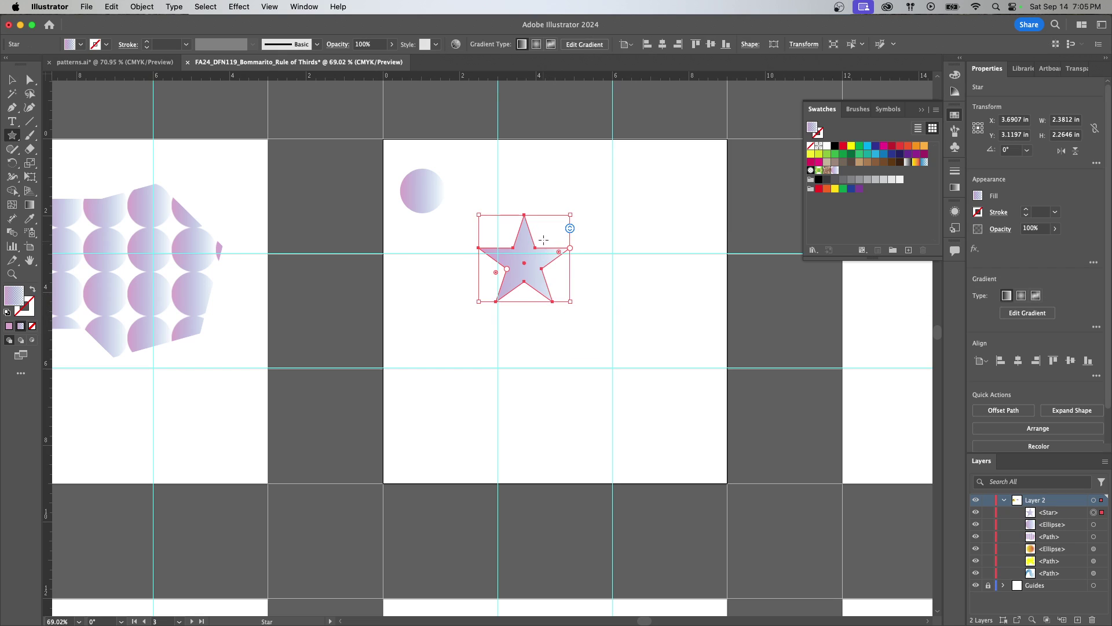
pyautogui.moveTo(570, 229); pyautogui.dragTo(571, 241)
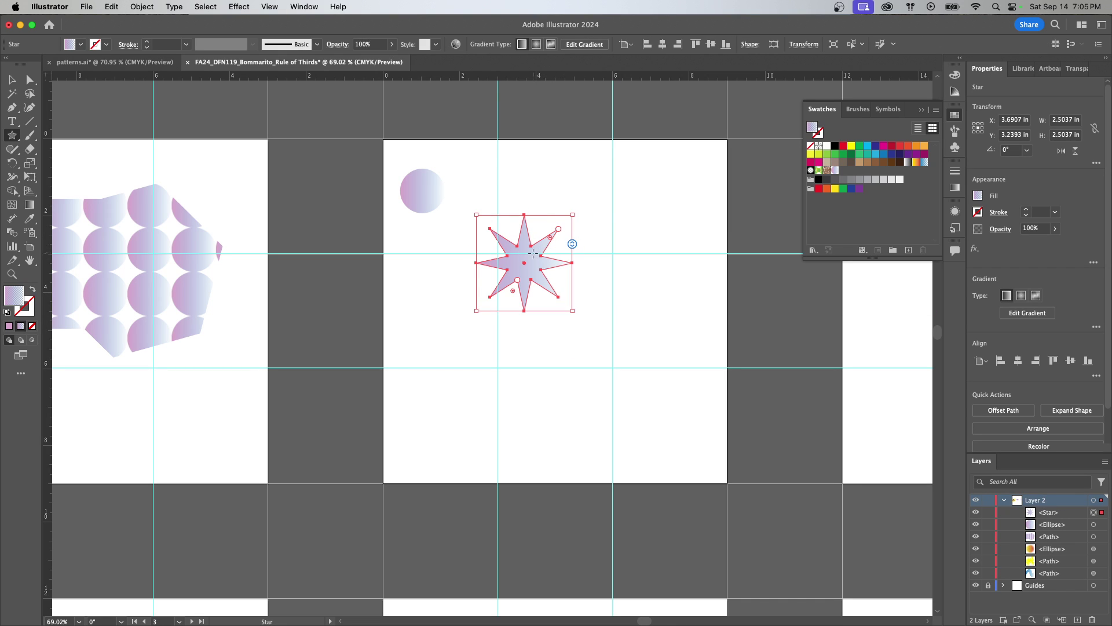
pyautogui.moveTo(518, 282); pyautogui.dragTo(513, 290)
pyautogui.moveTo(560, 232)
pyautogui.mouseDown()
pyautogui.moveTo(575, 223)
pyautogui.moveTo(548, 245)
pyautogui.mouseUp()
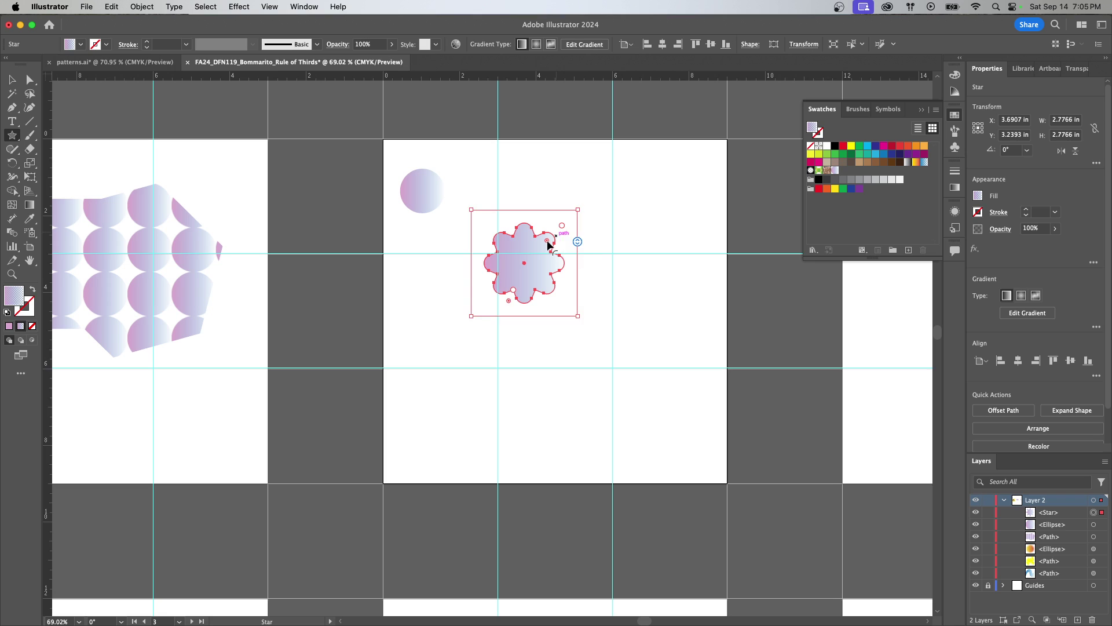
# Try to make a pattern from the rounded star while the Star tool is active
pyautogui.click(142, 6)
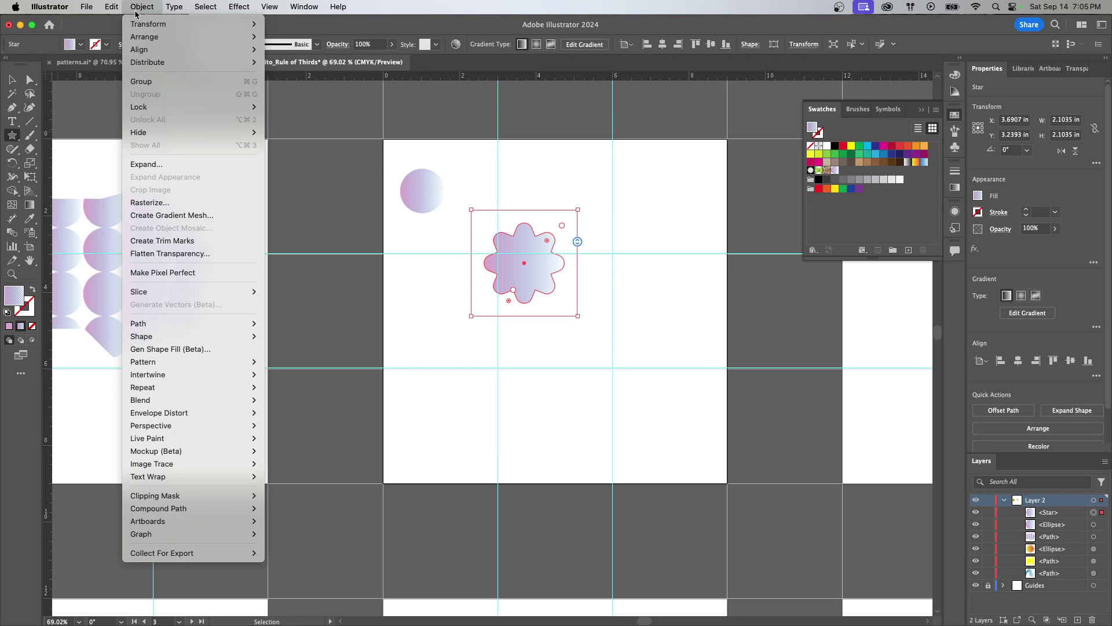
pyautogui.moveTo(182, 338)
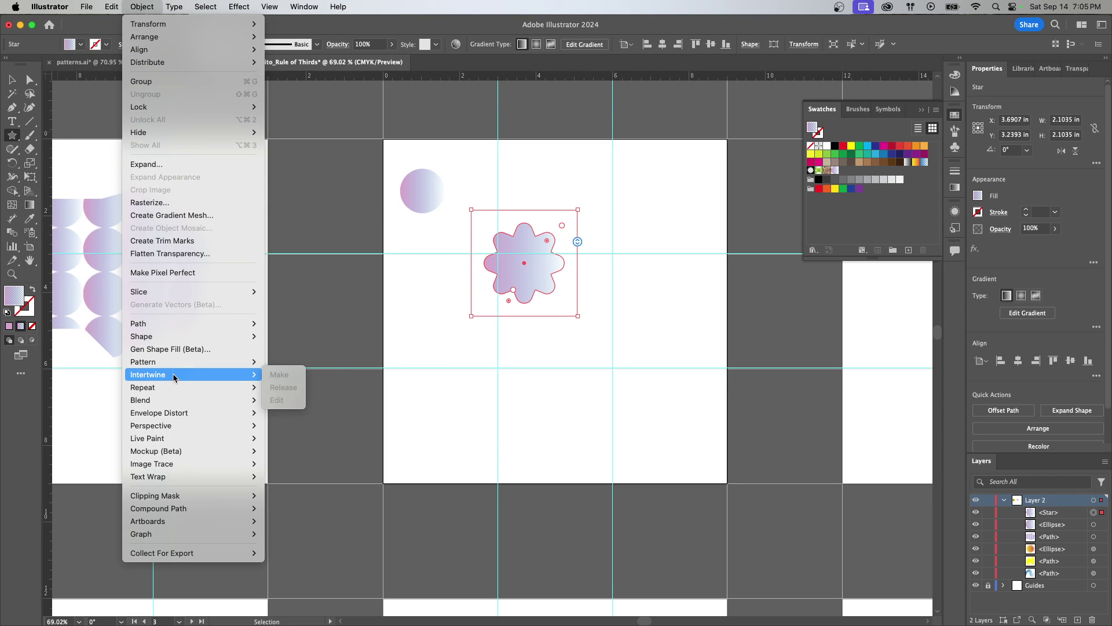
pyautogui.moveTo(185, 364)
pyautogui.click(296, 363)
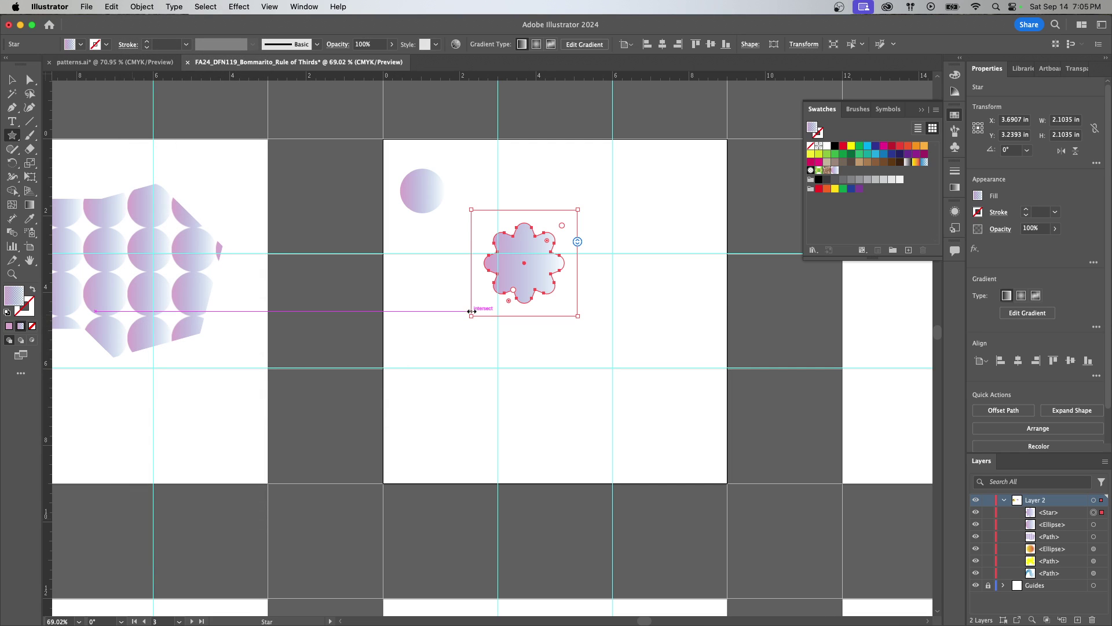
# With the Selection tool active, make a pattern from the rounded star and set its tile type to Brick by Row
pyautogui.click(12, 80)
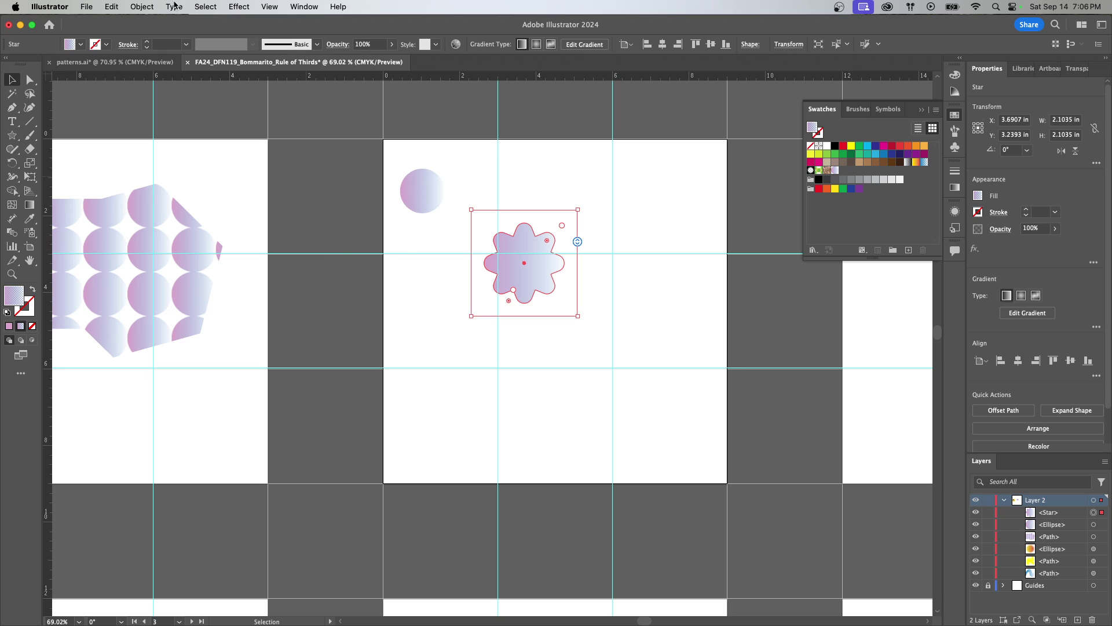
pyautogui.click(142, 7)
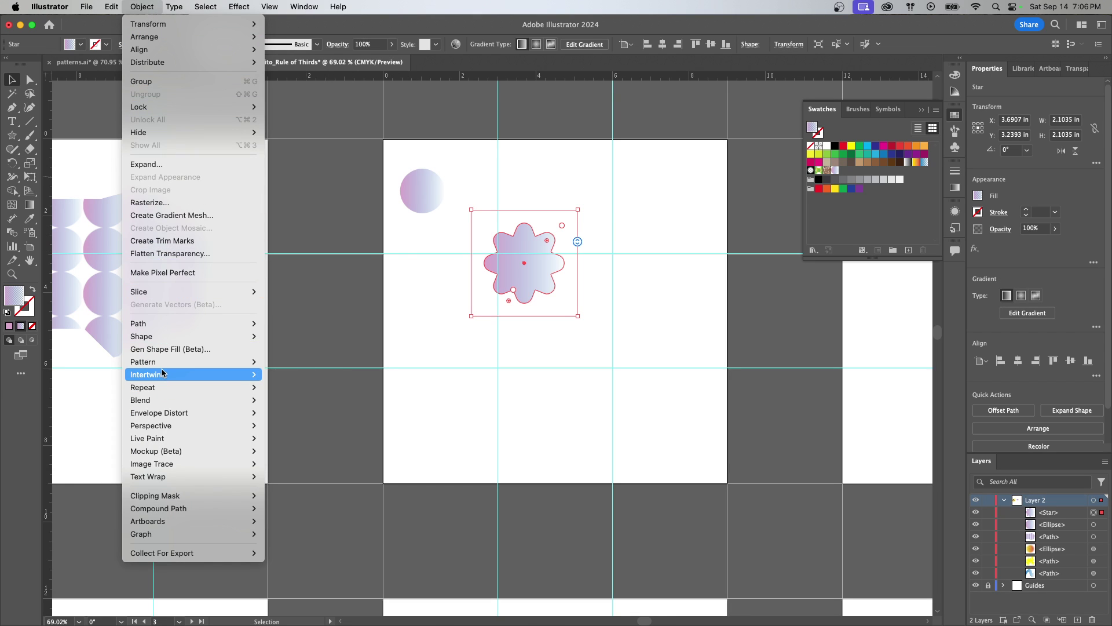
pyautogui.moveTo(174, 362)
pyautogui.click(290, 362)
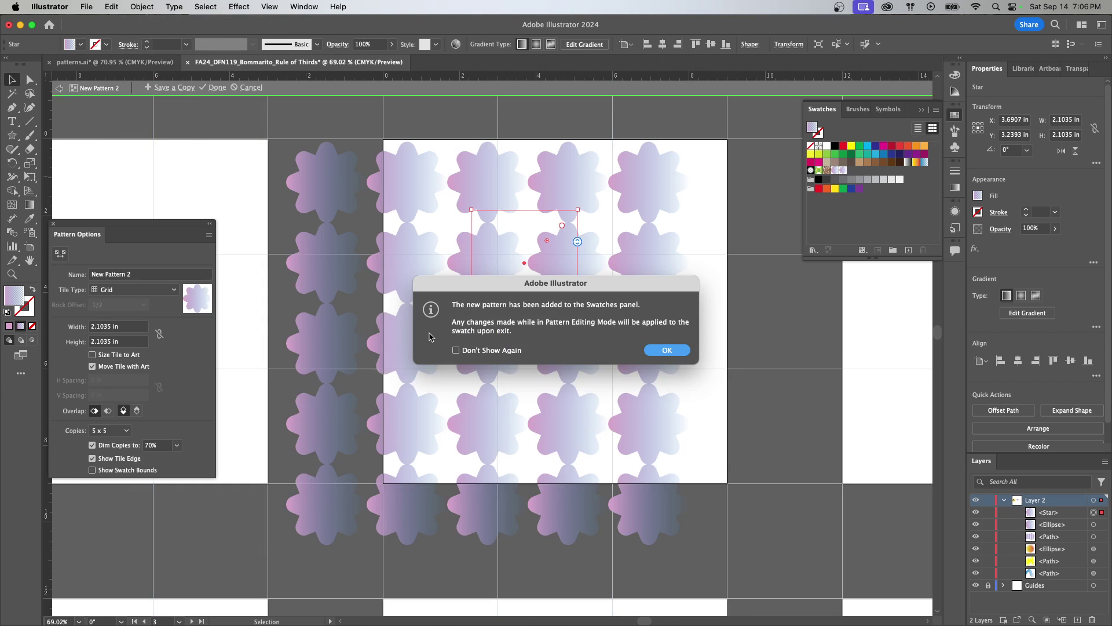
pyautogui.click(650, 351)
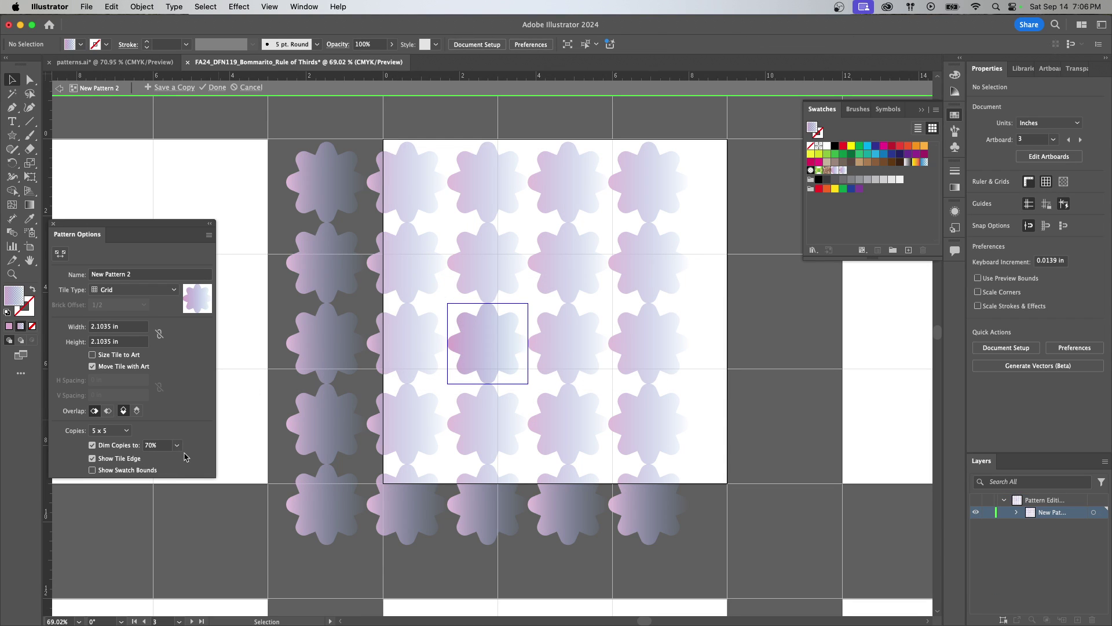
pyautogui.click(166, 290)
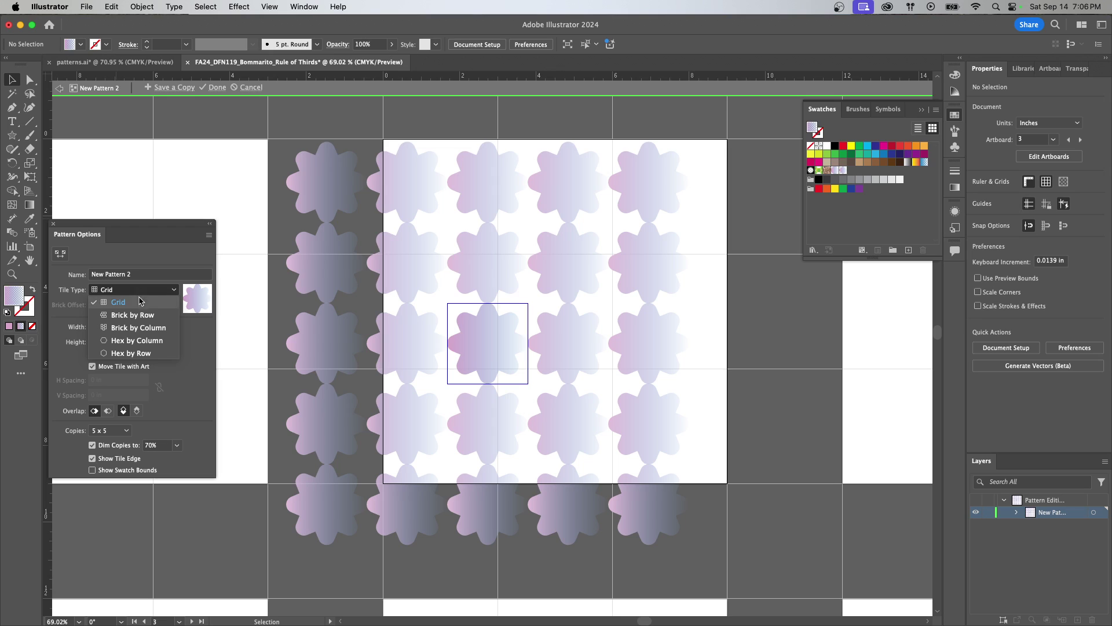
pyautogui.click(139, 315)
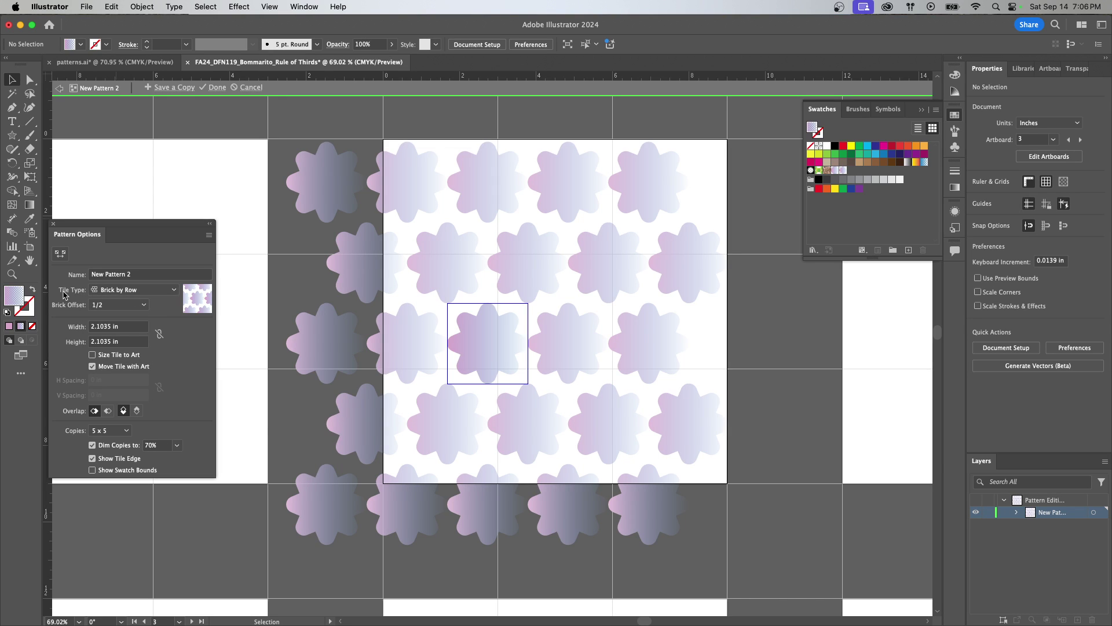
pyautogui.click(134, 291)
pyautogui.click(74, 279)
pyautogui.click(112, 277)
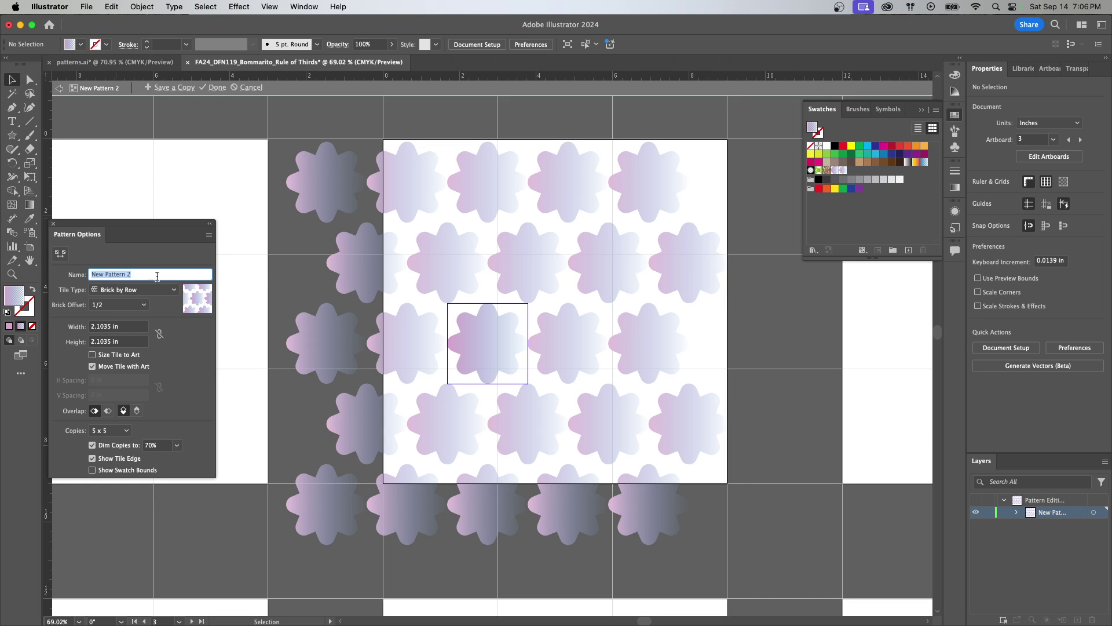
pyautogui.click(113, 261)
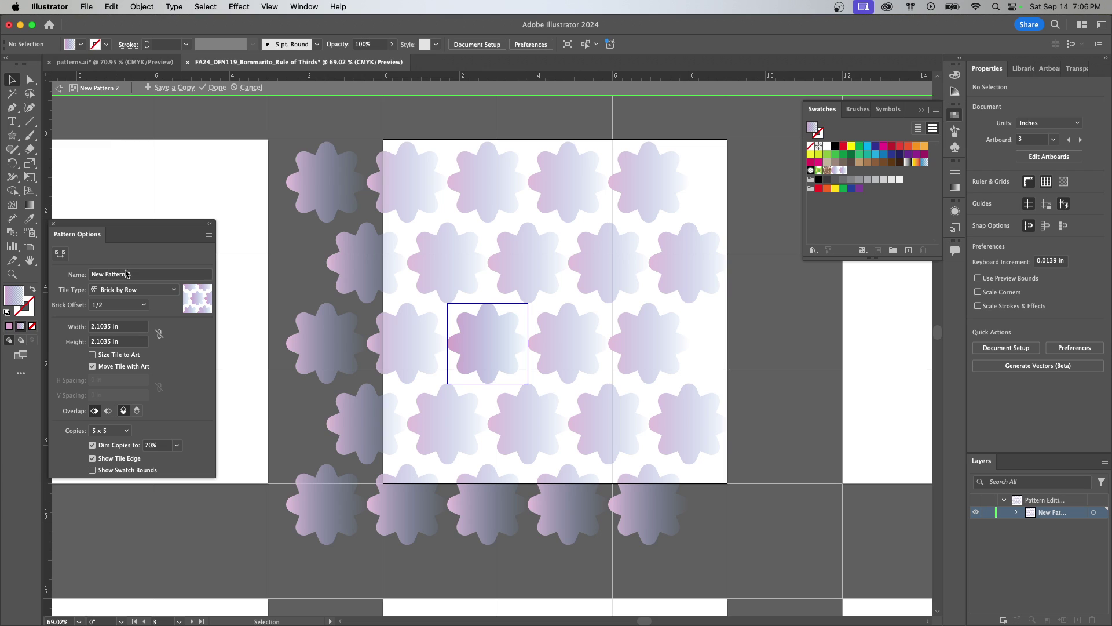
pyautogui.click(126, 274)
pyautogui.click(125, 264)
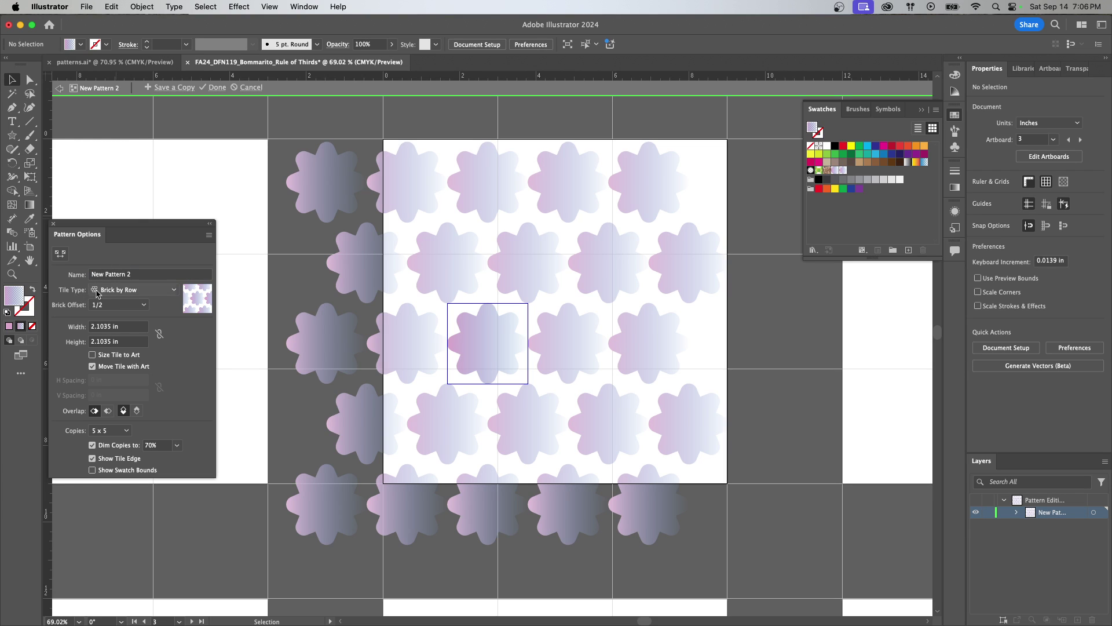
# Try the Brick by Column and Hex by Column tile types for the star pattern, and return to Brick by Column
pyautogui.click(92, 291)
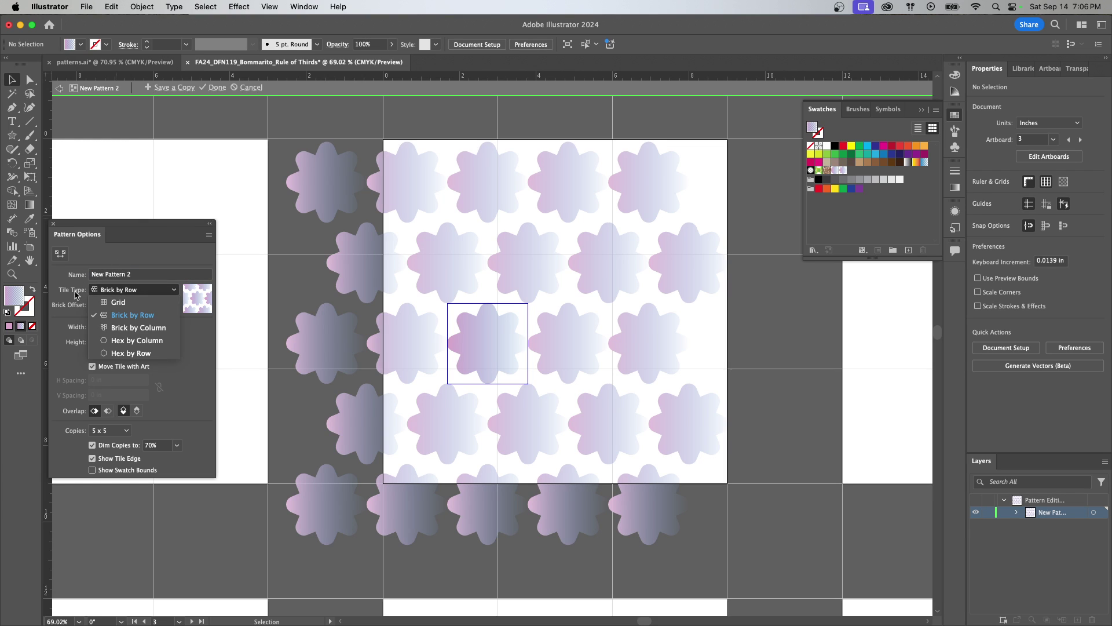
pyautogui.click(137, 327)
pyautogui.click(133, 290)
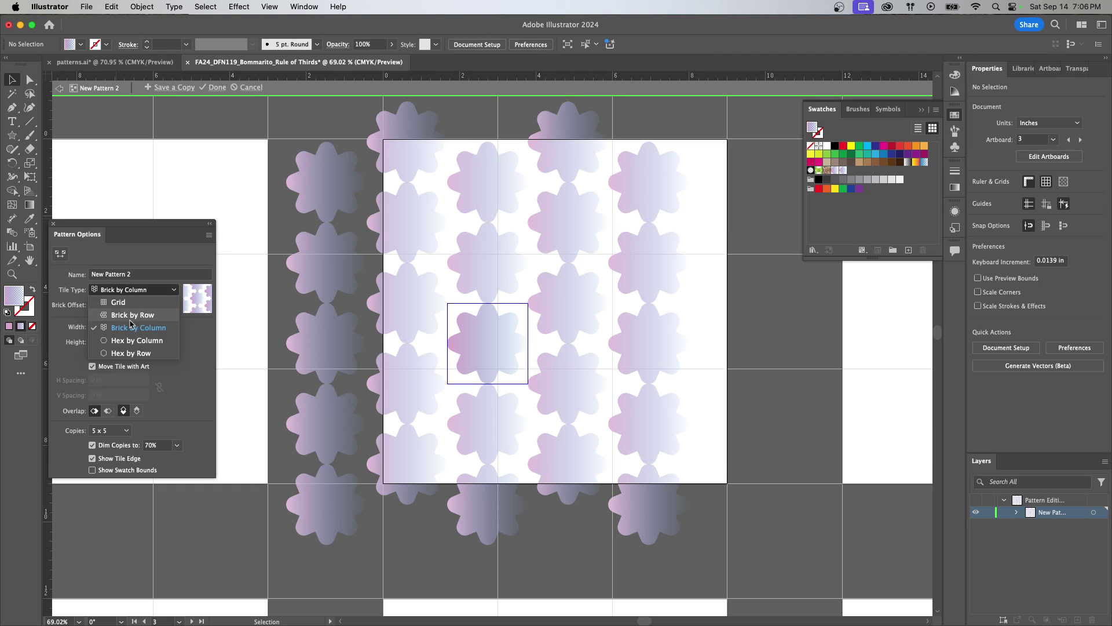
pyautogui.click(134, 342)
pyautogui.click(132, 290)
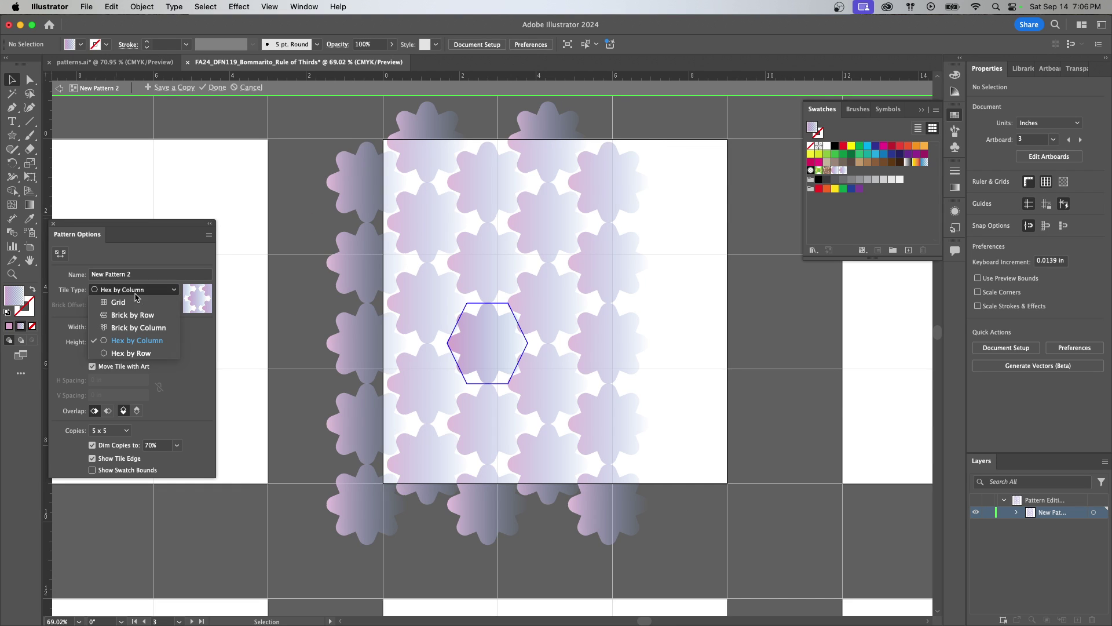
pyautogui.click(119, 305)
# Try brick offsets of 1/3, 1/4 and 3/5 on the star pattern
pyautogui.click(118, 306)
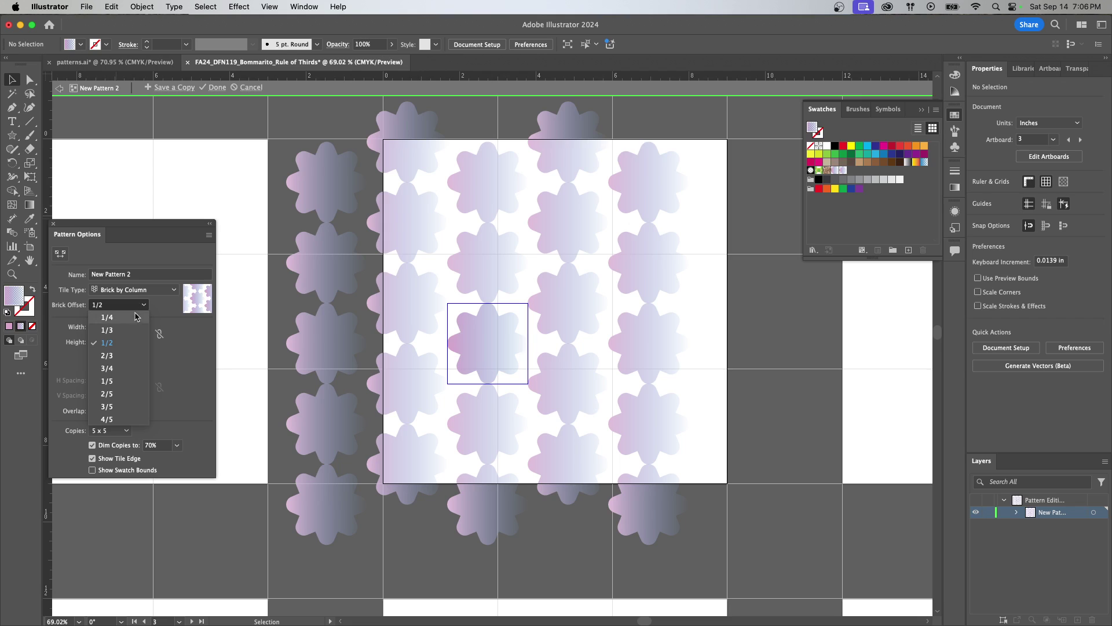
pyautogui.click(123, 330)
pyautogui.click(122, 305)
pyautogui.click(125, 319)
pyautogui.click(119, 305)
pyautogui.click(123, 406)
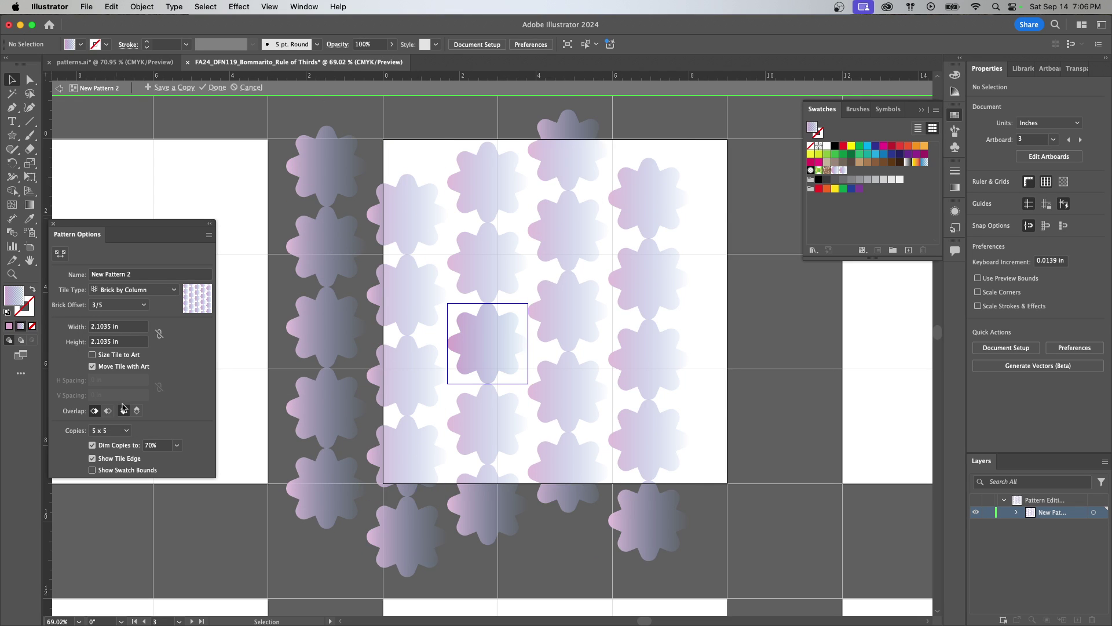
# Set the star pattern's tile type to Brick by Row with a brick offset of 1/4
pyautogui.click(133, 290)
pyautogui.click(128, 306)
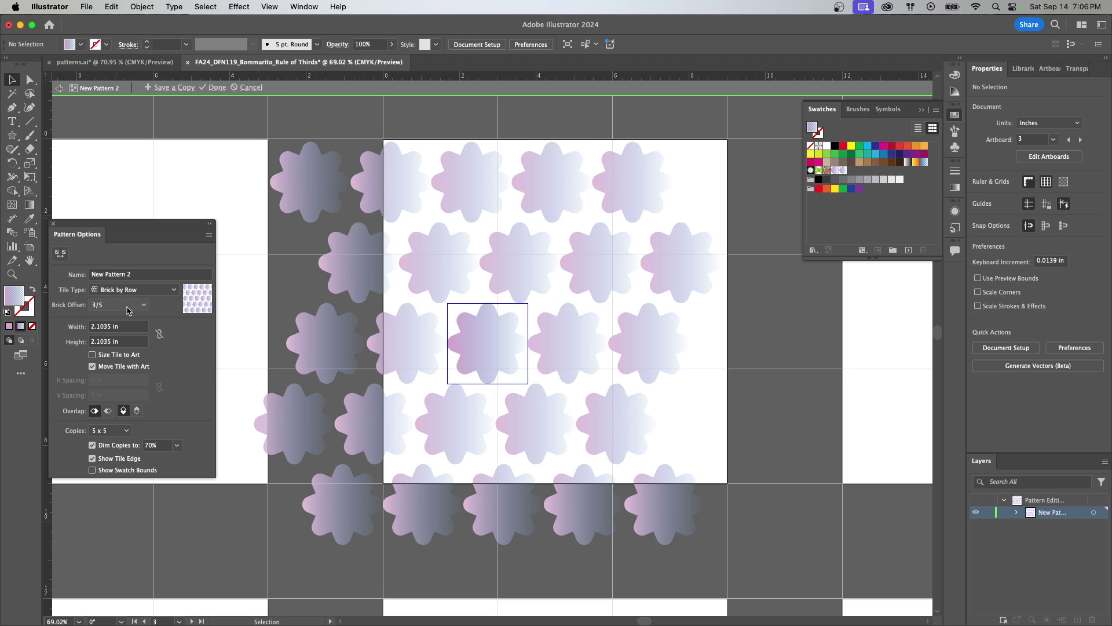
pyautogui.click(122, 305)
pyautogui.click(123, 341)
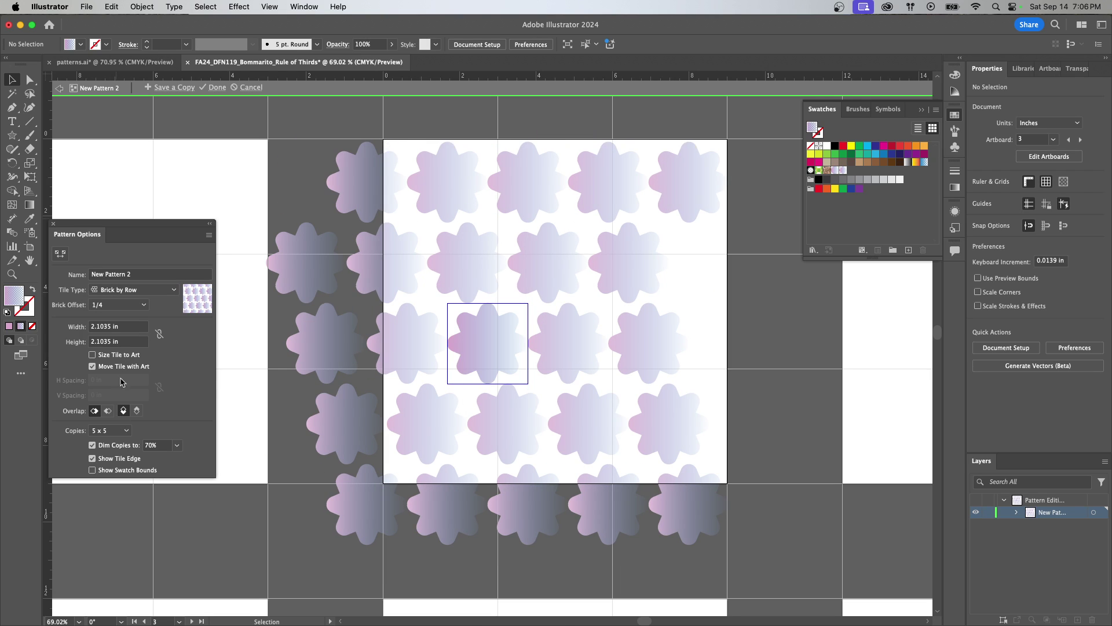
# Try brick offsets of 4/5, 3/4 and 1/2 on the Brick by Row star pattern
pyautogui.click(119, 305)
pyautogui.click(112, 417)
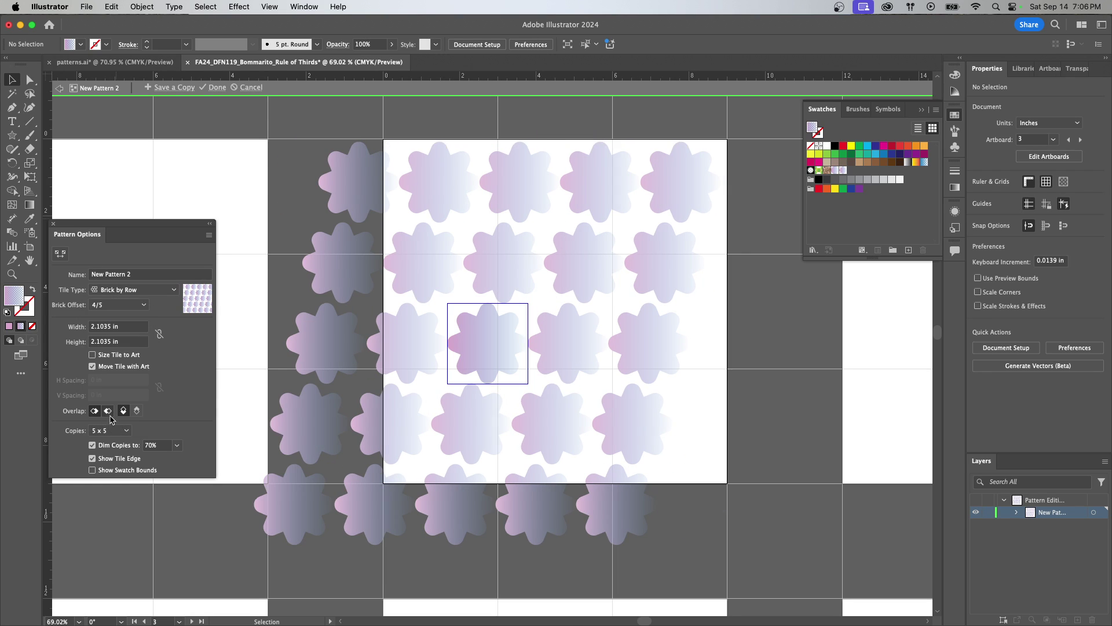
pyautogui.click(119, 306)
pyautogui.click(119, 365)
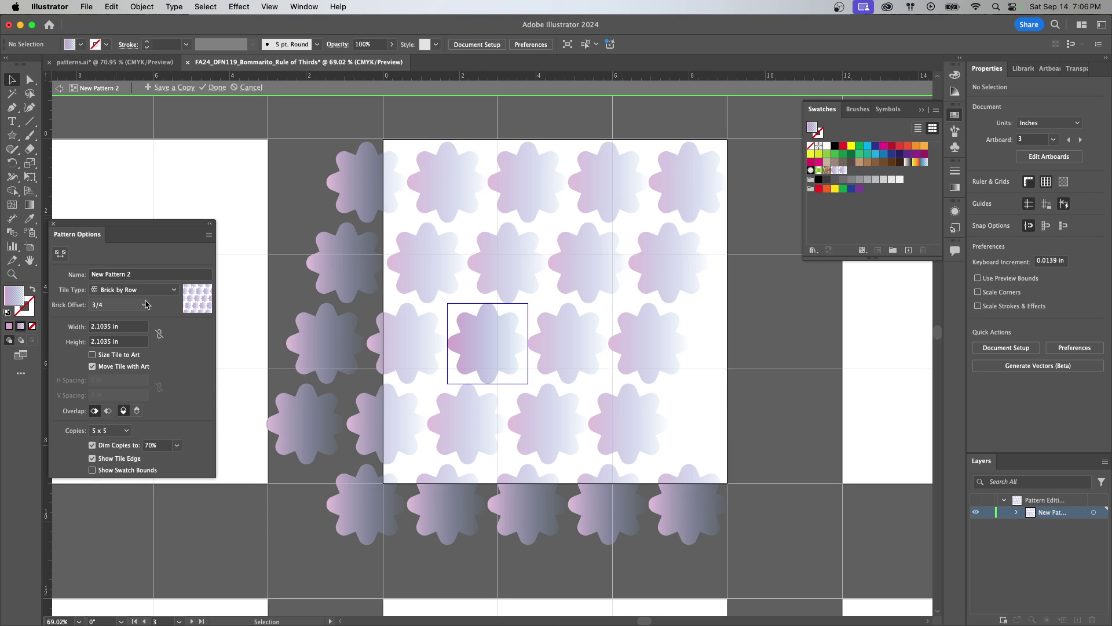
pyautogui.click(115, 306)
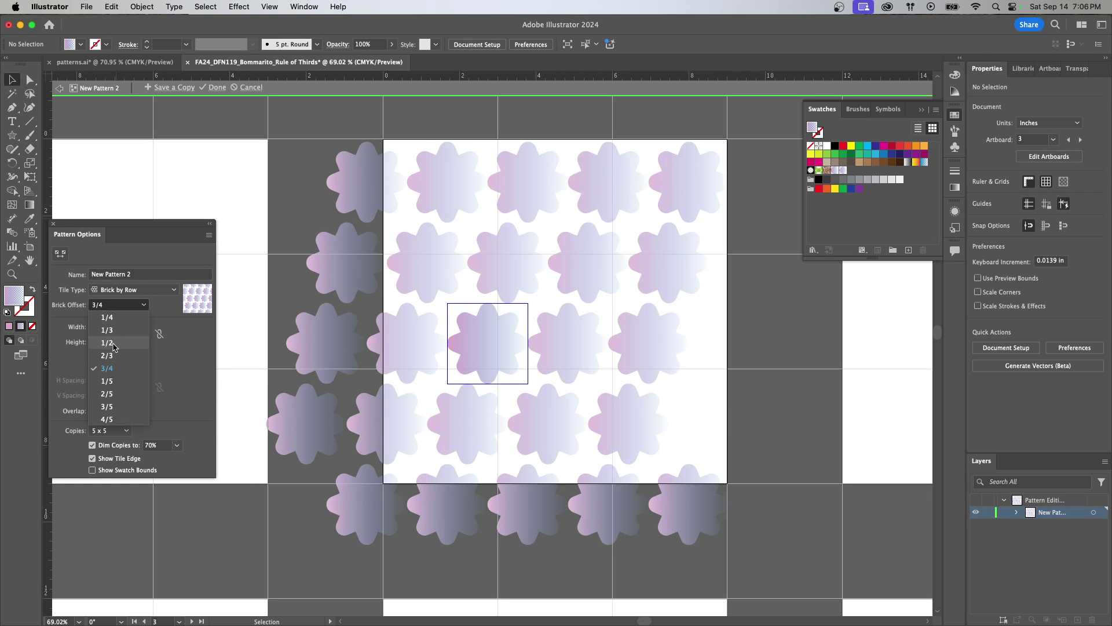
pyautogui.click(116, 342)
# Set the tile type to Hex by Row, move the star to about X 3.52 in, Y 4.54 in, and finish the pattern
pyautogui.click(133, 290)
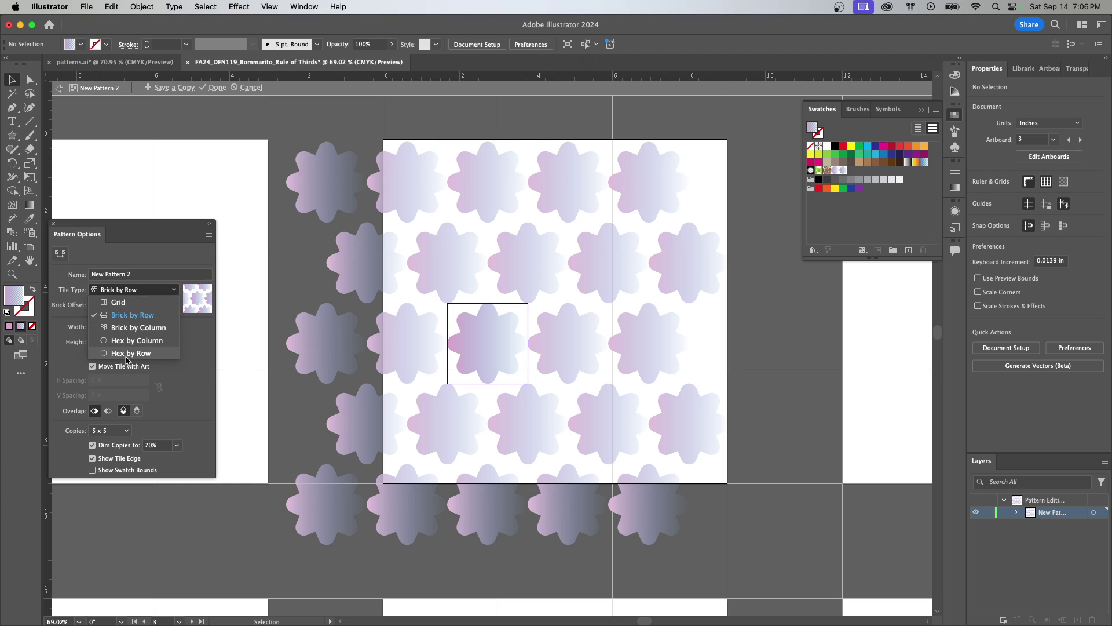
pyautogui.click(128, 354)
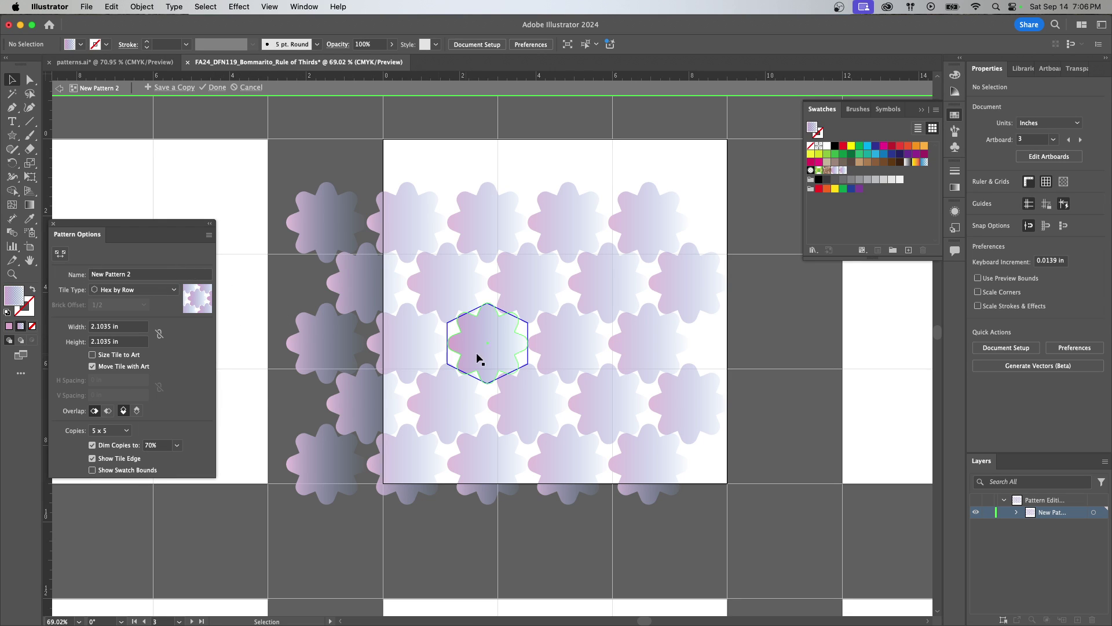
pyautogui.moveTo(494, 324); pyautogui.dragTo(523, 295)
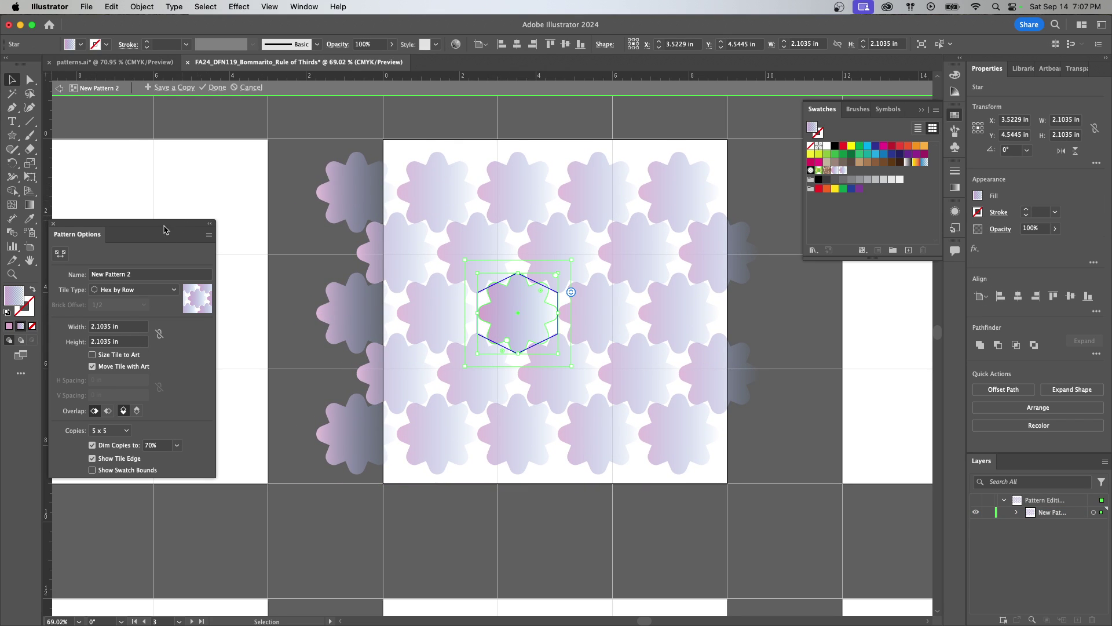
pyautogui.click(215, 87)
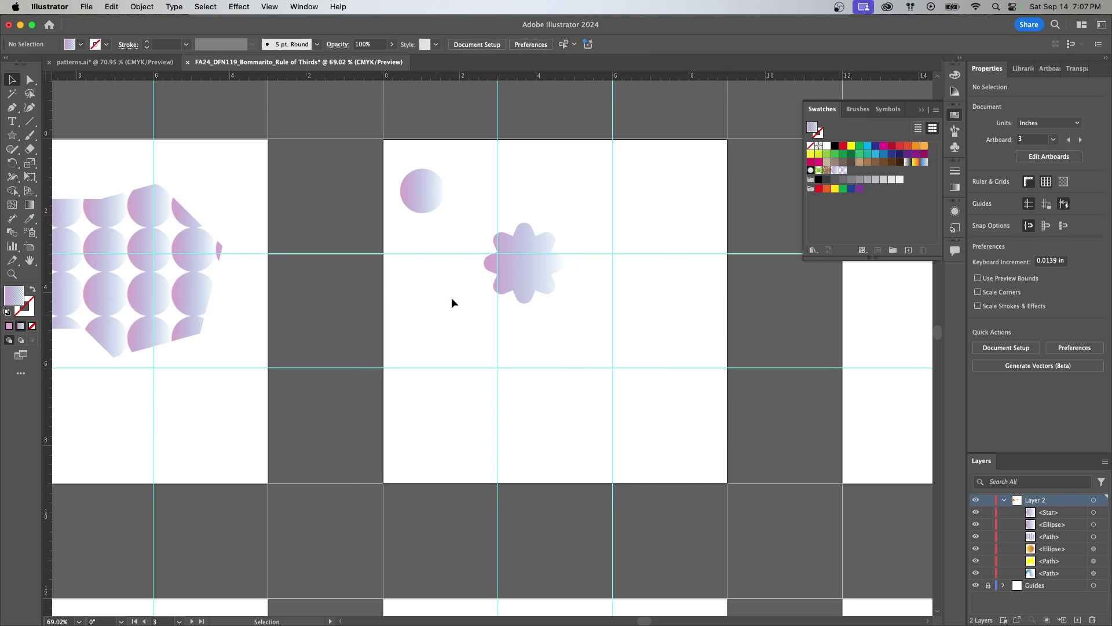
# Fill the merged shape on artboard 2 with the new star pattern, and enlarge it to about 7.97 by 6.10 in, repositioned within the artboard
pyautogui.click(207, 304)
pyautogui.moveTo(281, 323); pyautogui.dragTo(467, 325)
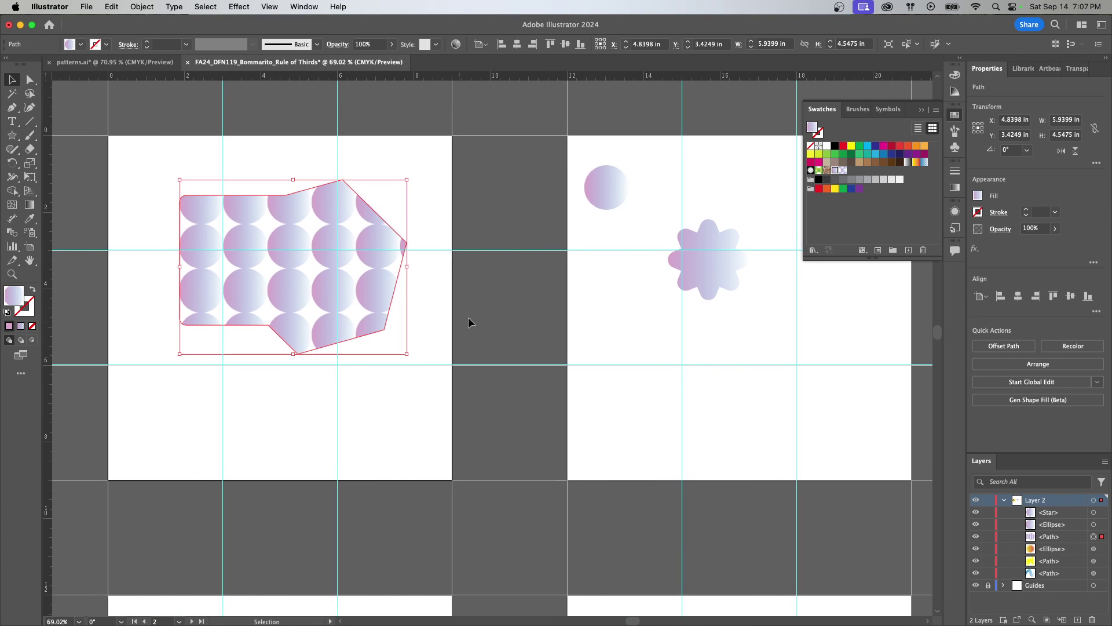
pyautogui.click(844, 171)
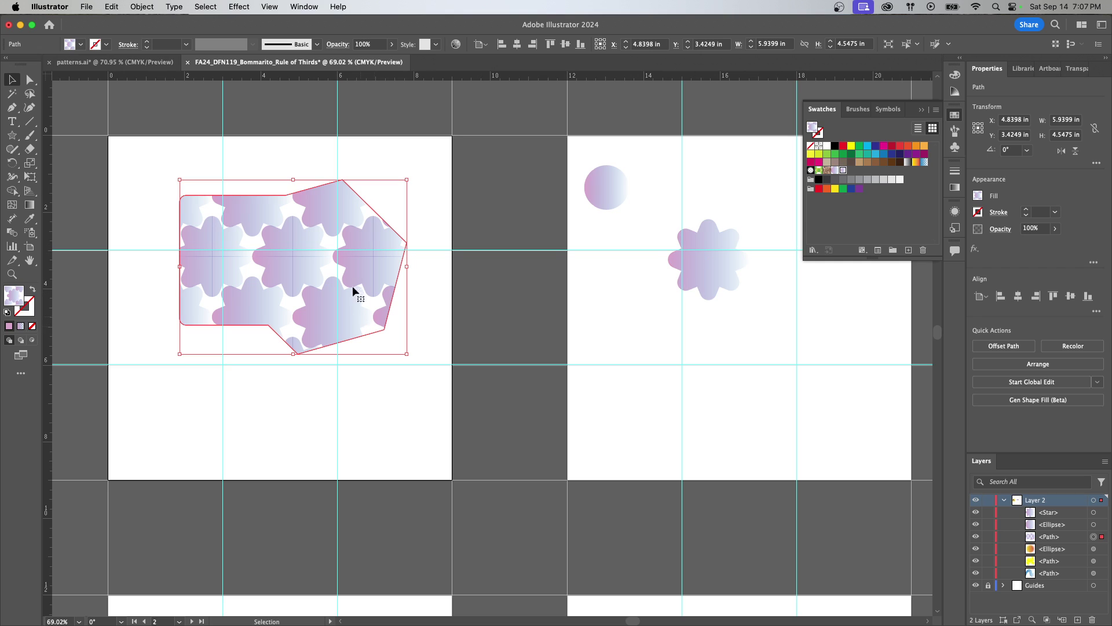
pyautogui.moveTo(405, 354); pyautogui.dragTo(484, 413)
pyautogui.moveTo(385, 335); pyautogui.dragTo(341, 329)
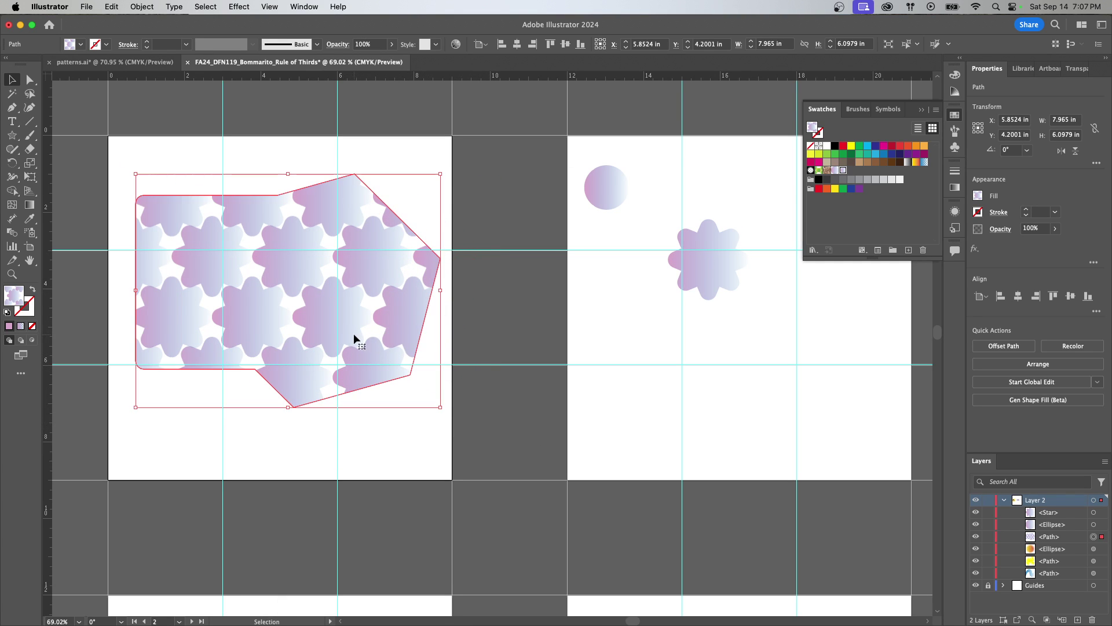
# Try the star pattern fill on the orange gradient circle on artboard 1 and move the circle around the artwork
pyautogui.hscroll(-10, 289, 334)
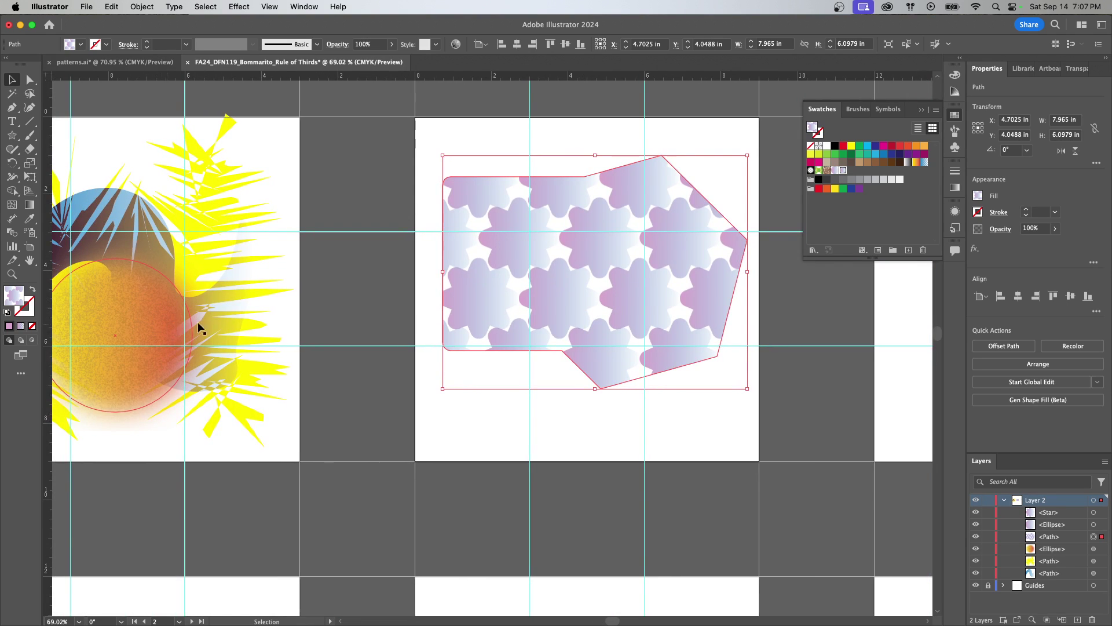
pyautogui.hscroll(-7, 186, 324)
pyautogui.click(383, 306)
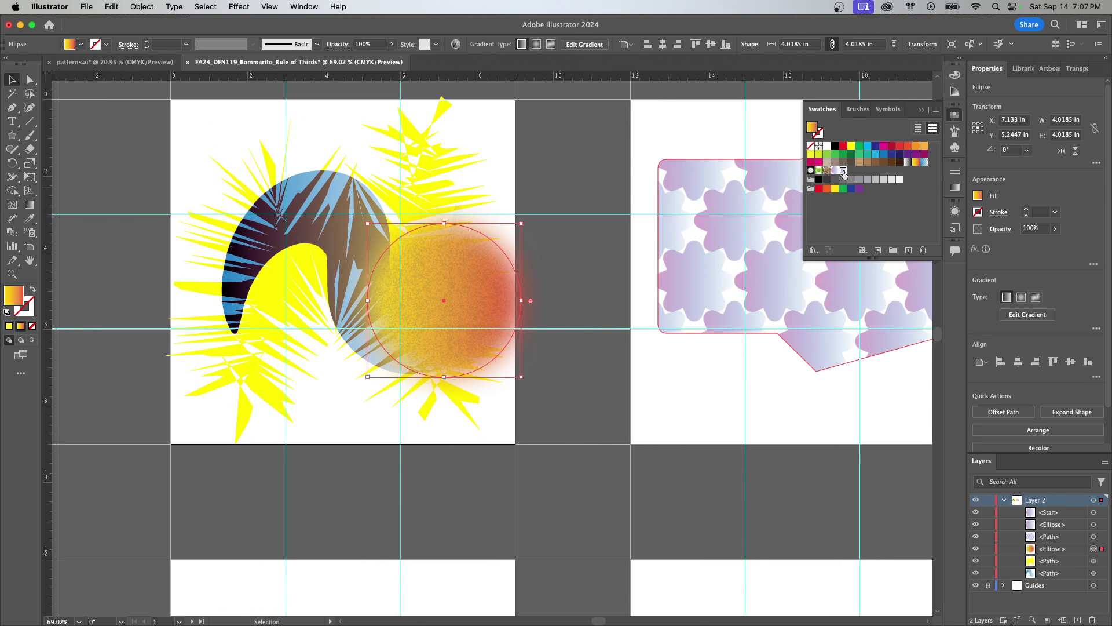
pyautogui.click(644, 236)
pyautogui.moveTo(466, 288); pyautogui.dragTo(369, 342)
pyautogui.moveTo(367, 382); pyautogui.dragTo(349, 382)
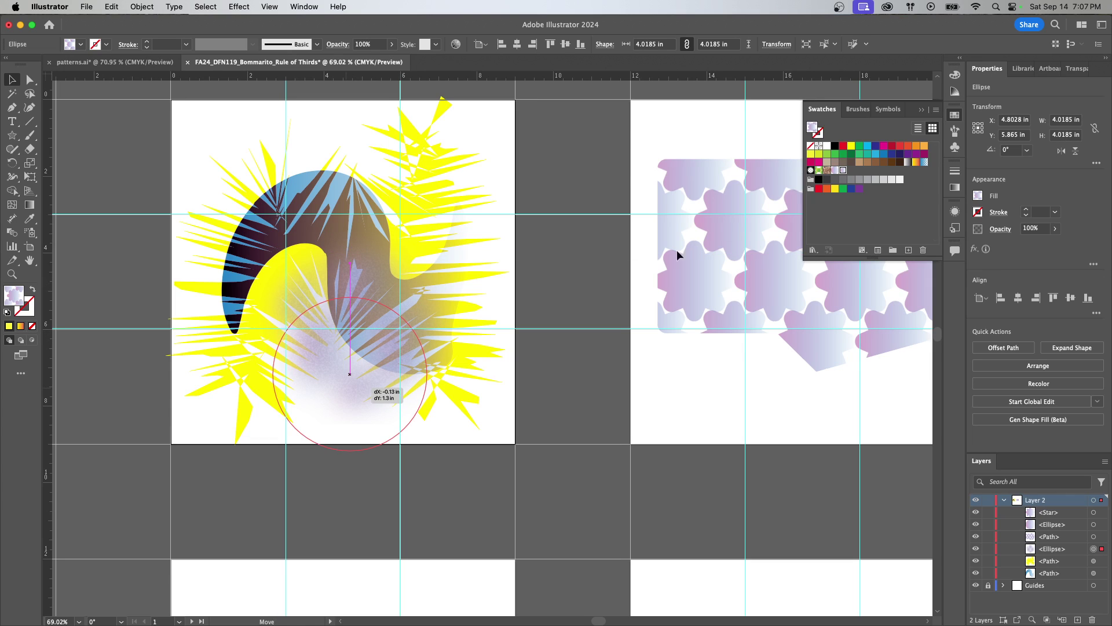
# Undo the circle's moves and its star pattern fill
pyautogui.press('a')
pyautogui.press('super+z')
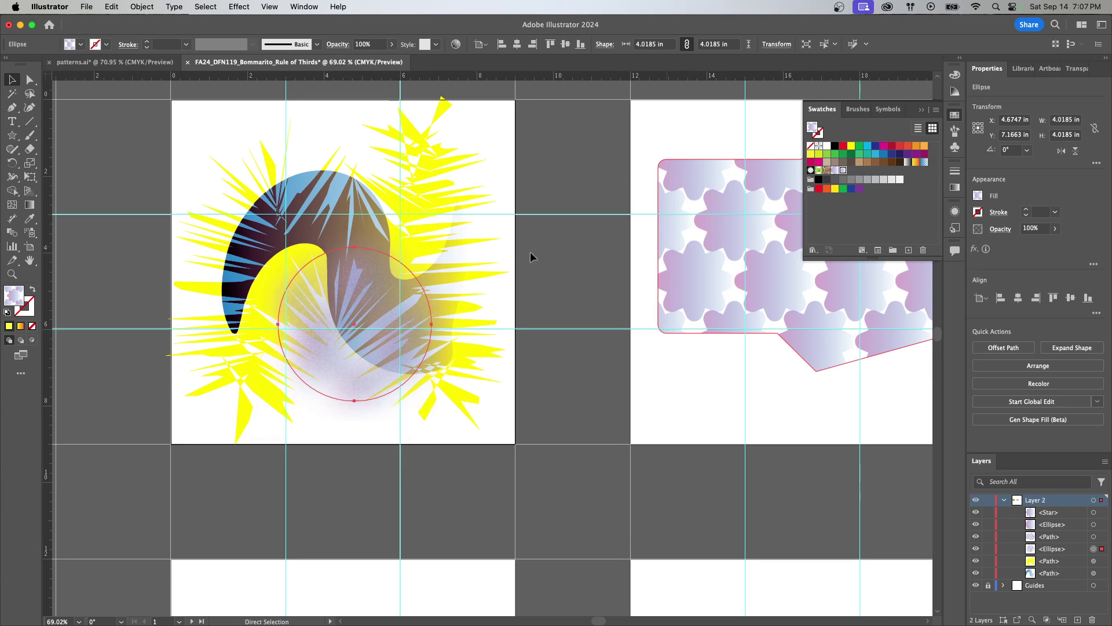
pyautogui.press('super+z')
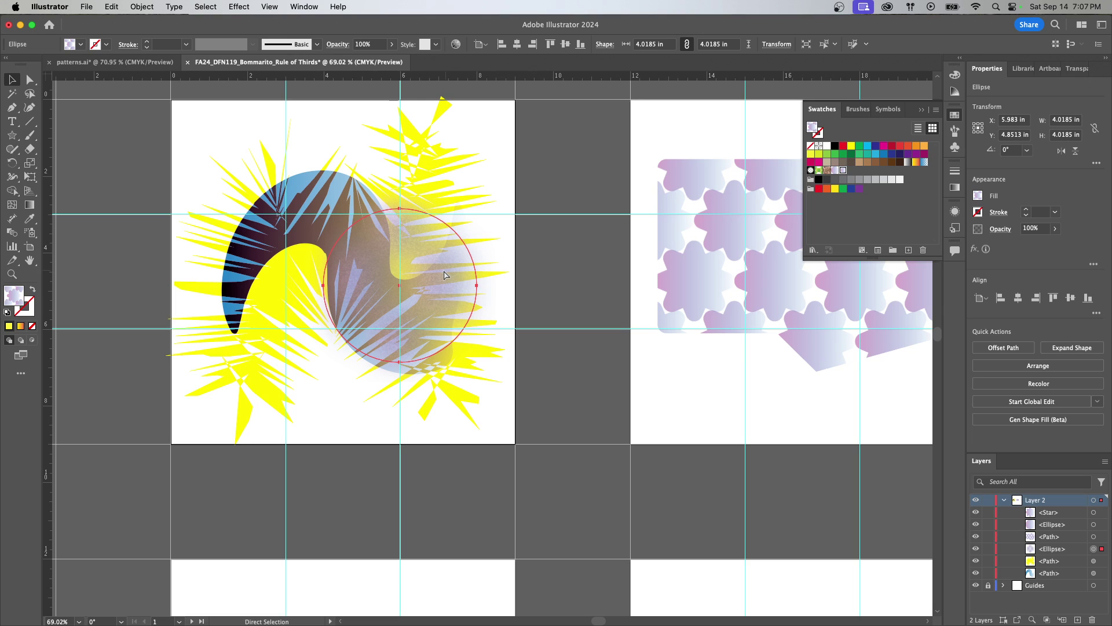
pyautogui.press('v')
pyautogui.press('super+z')
pyautogui.press('super+z')
# Move the orange gradient circle to about X 5.25 in, Y 5.82 in, and try a green fill before applying the star pattern swatch
pyautogui.moveTo(443, 277); pyautogui.dragTo(374, 348)
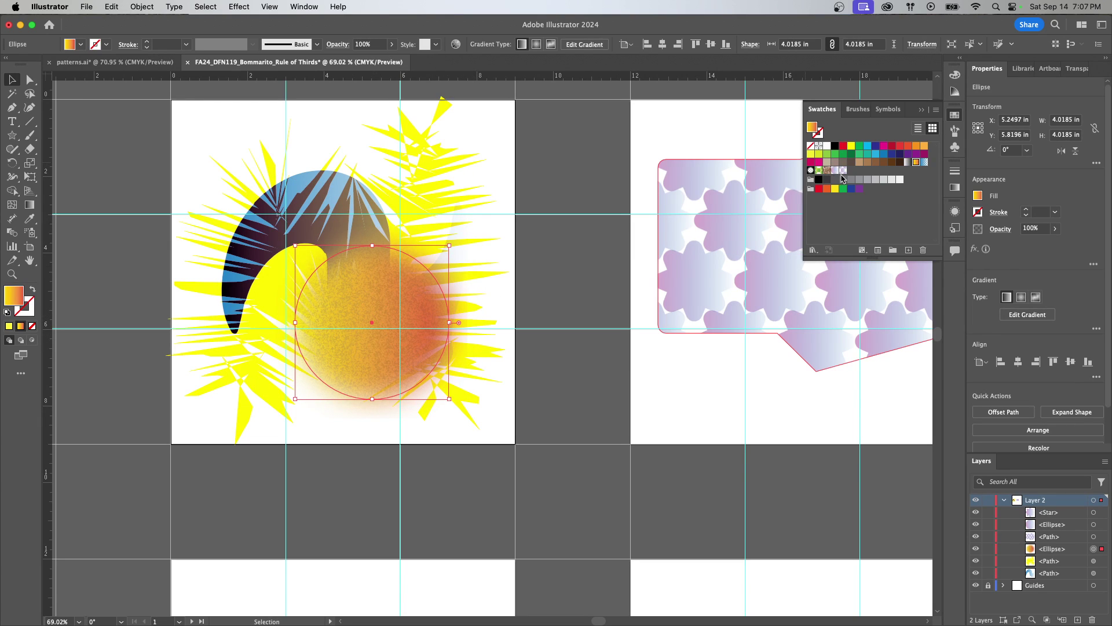
pyautogui.click(859, 146)
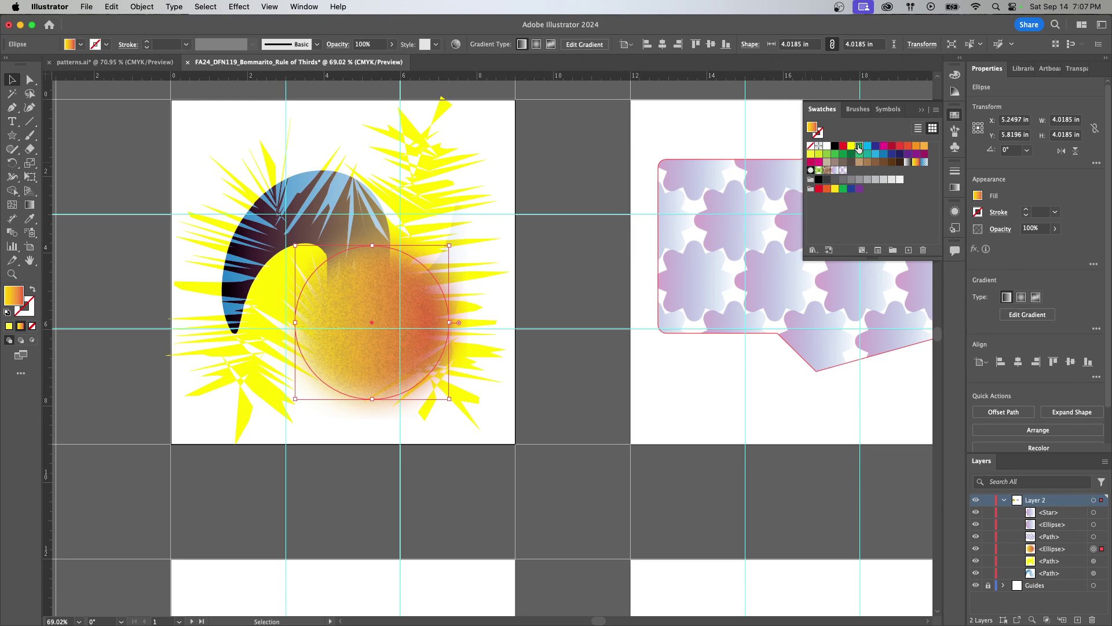
pyautogui.click(843, 170)
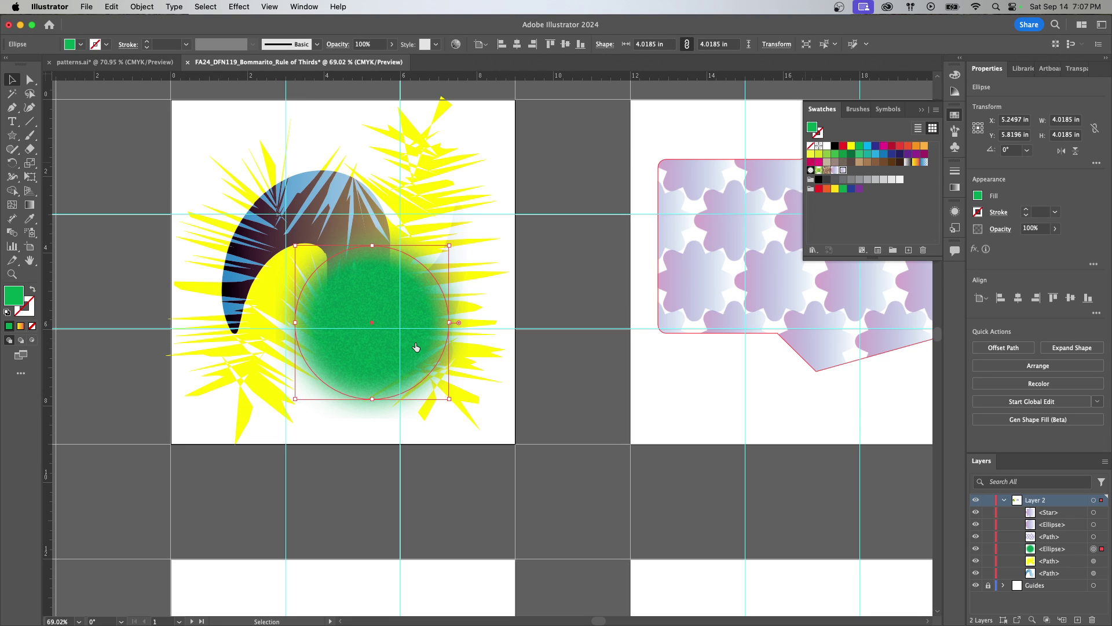
# Move the pattern-filled circle onto artboard 2, overlapping the lower-left edge of the patterned shape
pyautogui.moveTo(420, 343); pyautogui.dragTo(710, 377)
pyautogui.moveTo(740, 384)
pyautogui.mouseDown()
pyautogui.moveTo(723, 367)
pyautogui.moveTo(746, 367)
pyautogui.mouseUp()
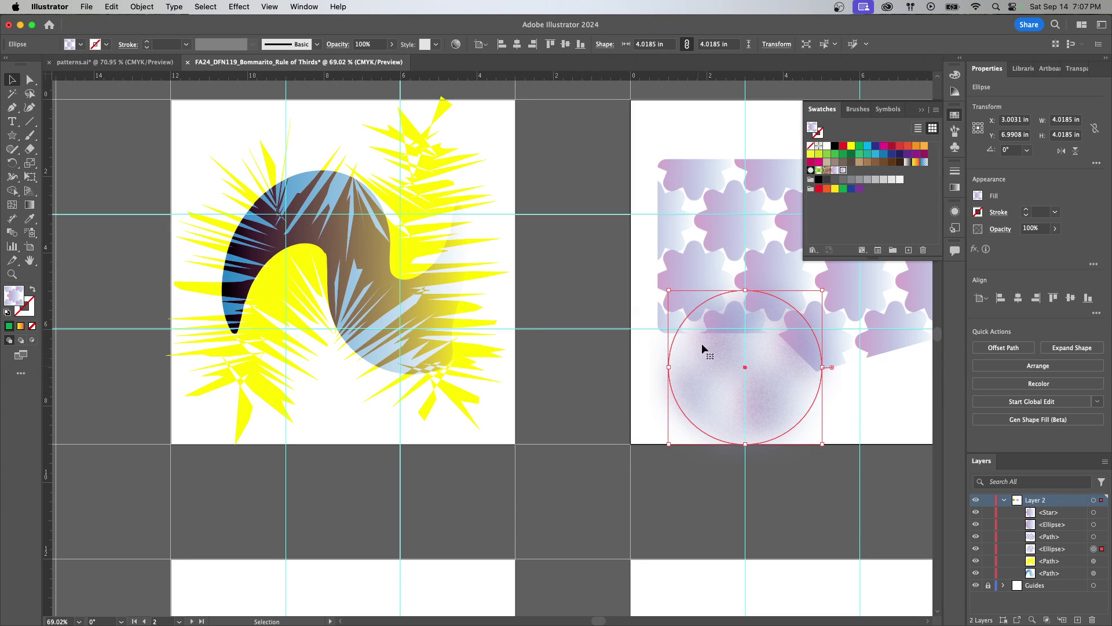
pyautogui.moveTo(722, 336)
pyautogui.mouseDown()
pyautogui.moveTo(725, 377)
pyautogui.moveTo(735, 364)
pyautogui.moveTo(721, 346)
pyautogui.mouseUp()
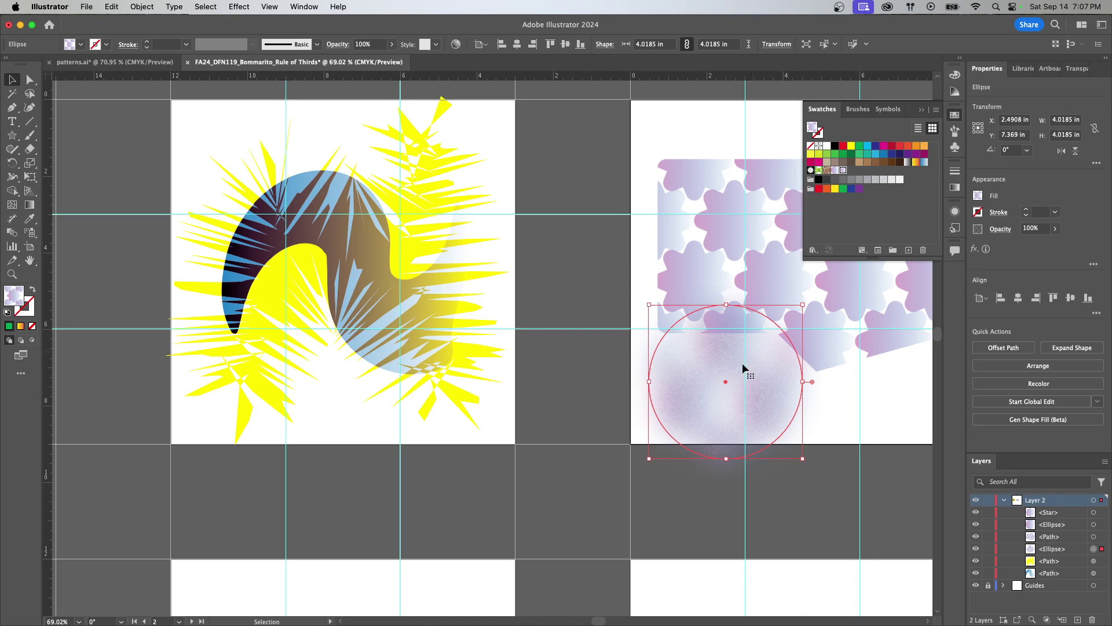
pyautogui.click(843, 409)
pyautogui.moveTo(752, 391); pyautogui.dragTo(752, 386)
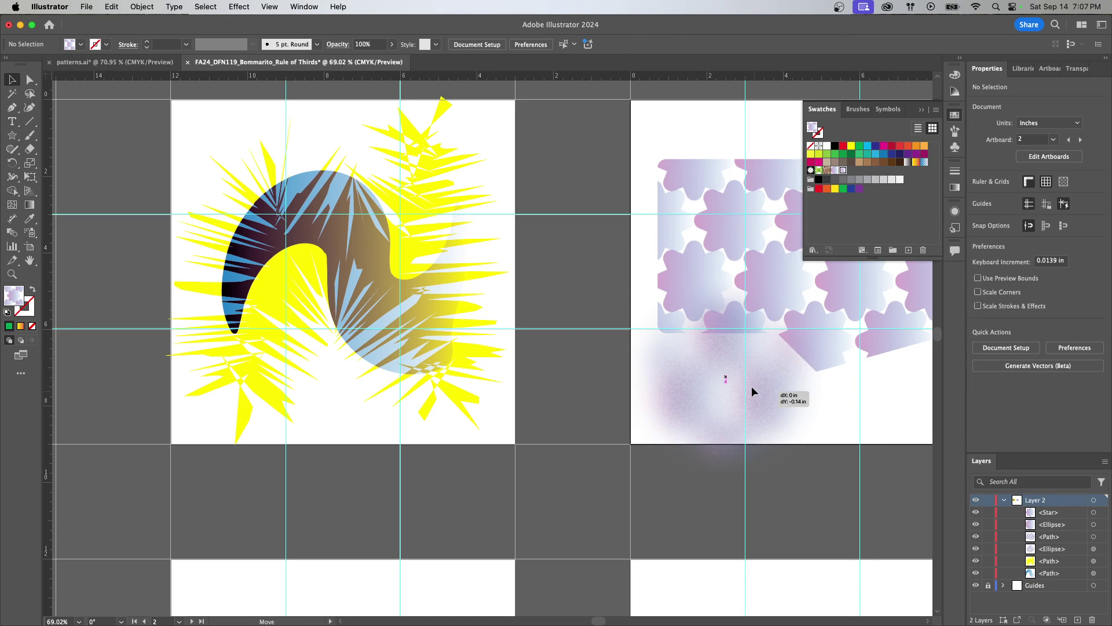
# Shift the yellow roughened path slightly left on artboard 1, and raise the blurred circle to about X 2.38 in, Y 6.85 in on artboard 2
pyautogui.moveTo(874, 402); pyautogui.dragTo(461, 183)
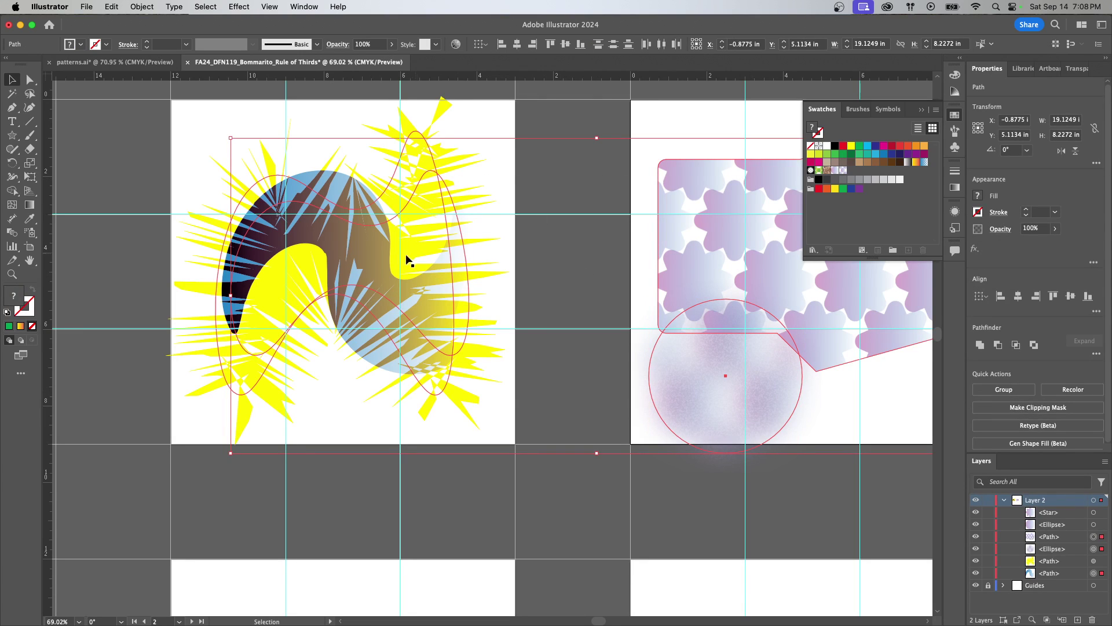
pyautogui.click(648, 478)
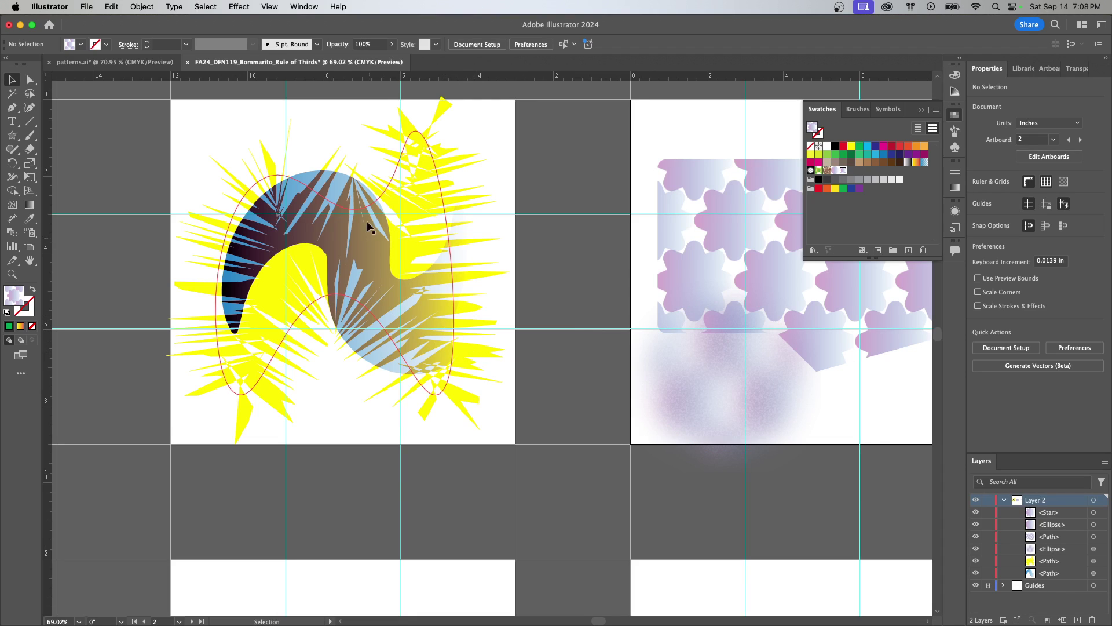
pyautogui.click(422, 273)
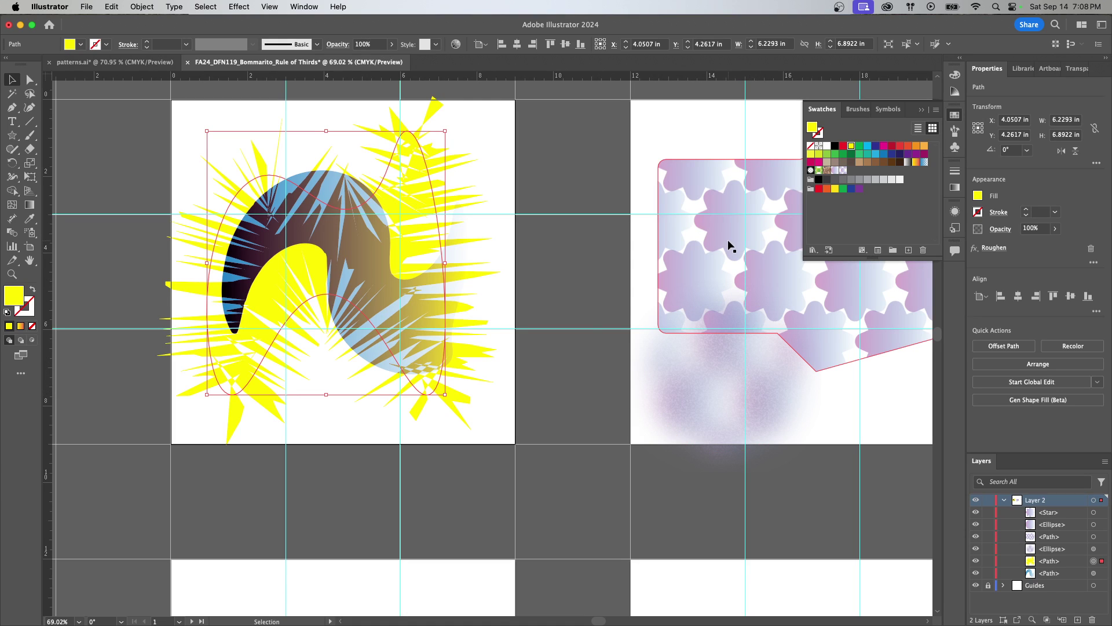
pyautogui.moveTo(762, 408); pyautogui.dragTo(770, 374)
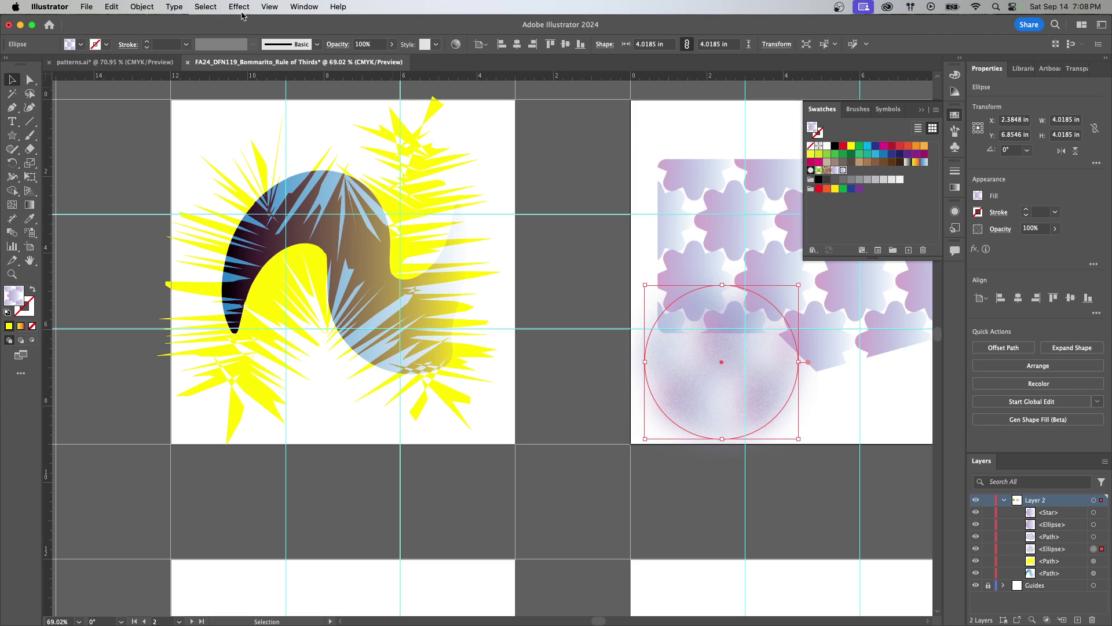
pyautogui.click(241, 11)
pyautogui.click(689, 164)
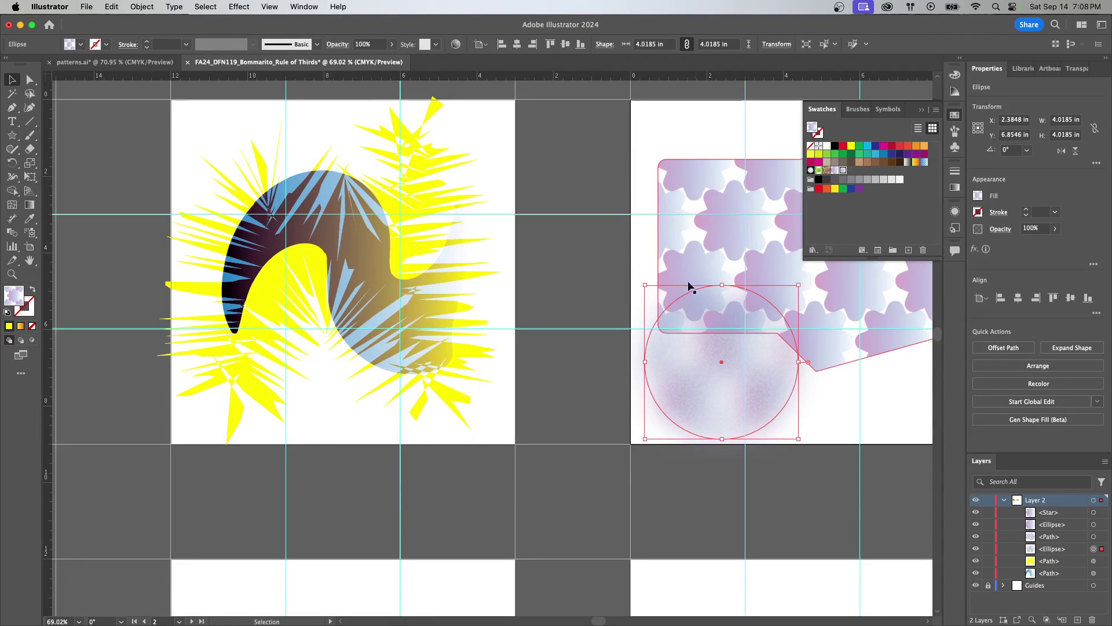
# Move the rounded star on artboard 3 up and left to about X 1.34 in, Y 1.93 in
pyautogui.hscroll(5, 684, 266)
pyautogui.scroll(2, 683, 267)
pyautogui.hscroll(15, 677, 342)
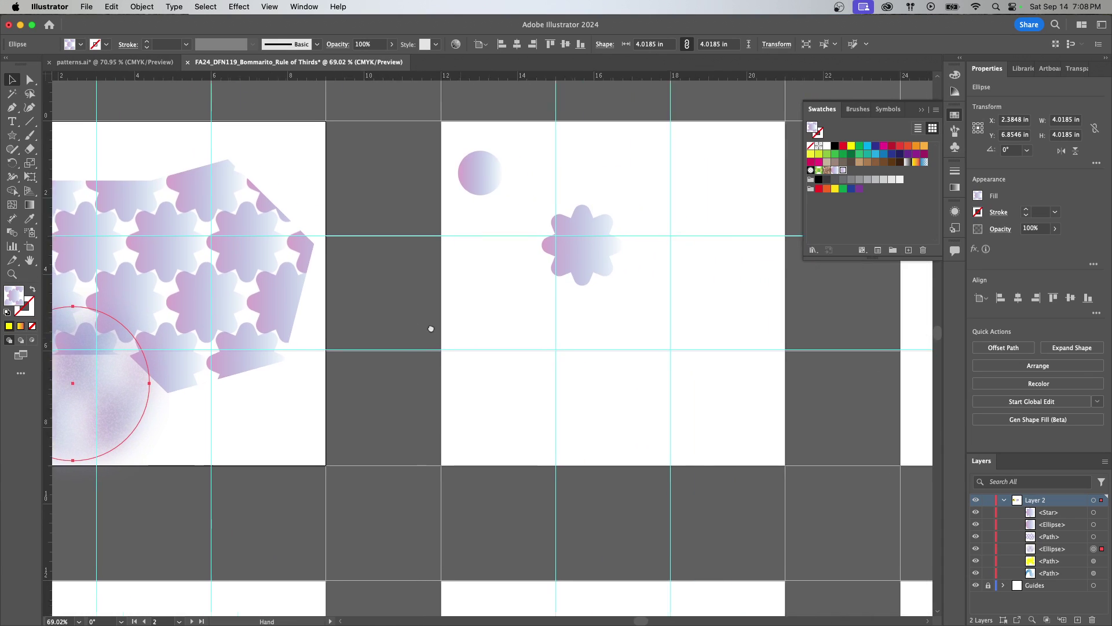
pyautogui.scroll(-2, 430, 330)
pyautogui.moveTo(442, 199); pyautogui.dragTo(360, 149)
# Draw a five-pointed star about 6.63 by 6.30 in on artboard 4 and move it to about X 4.31 in, Y 4.15 in
pyautogui.hscroll(-10, 459, 328)
pyautogui.moveTo(459, 327); pyautogui.dragTo(220, 301)
pyautogui.moveTo(355, 323); pyautogui.dragTo(280, 295)
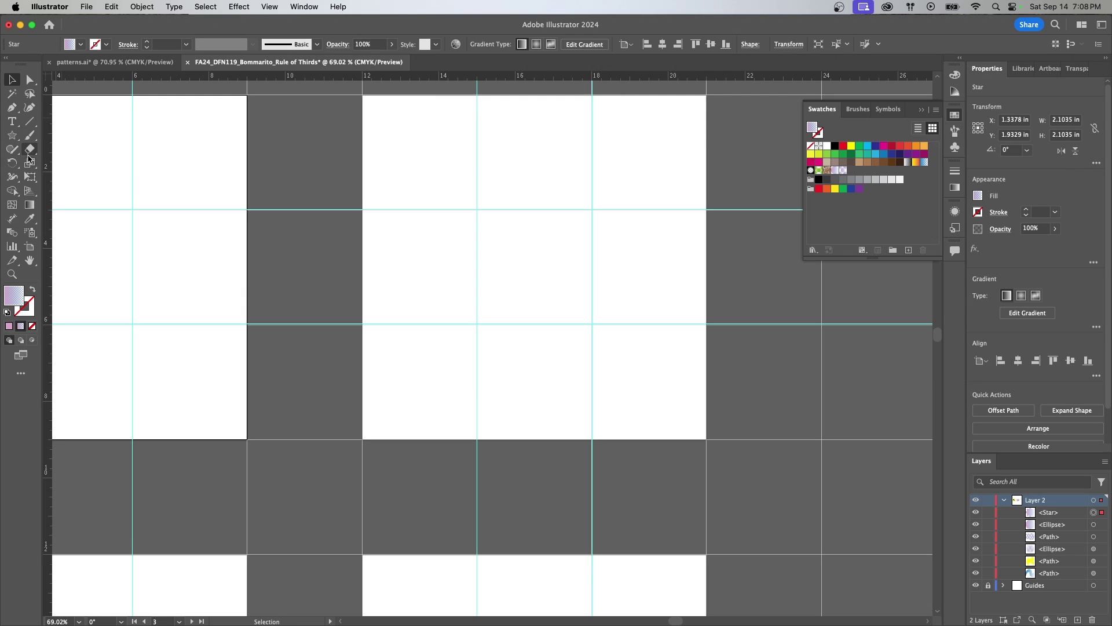
pyautogui.click(15, 139)
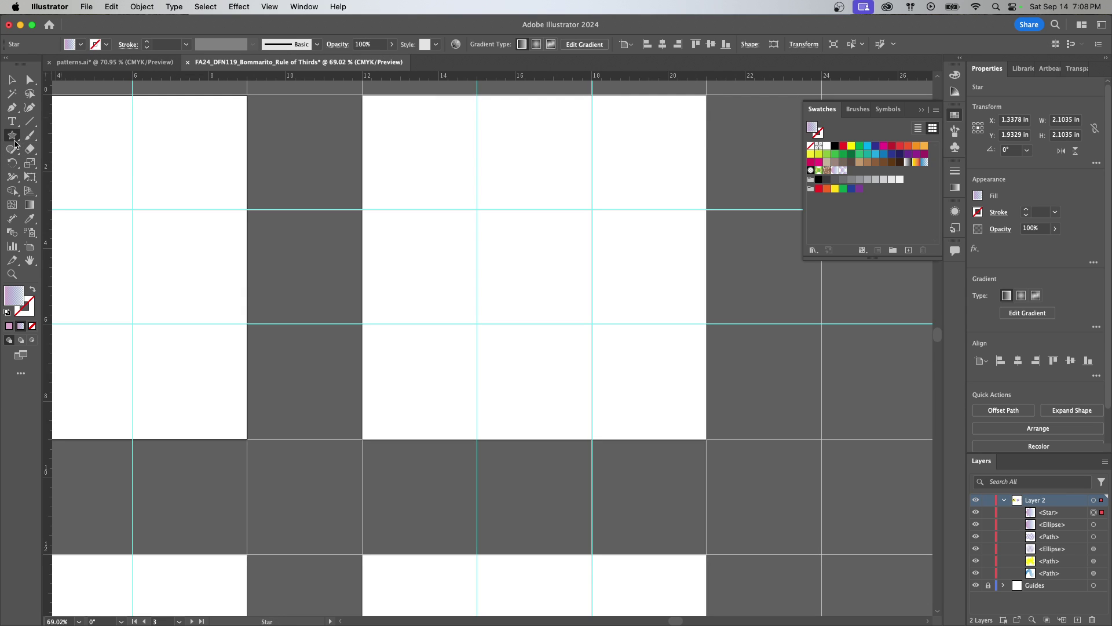
pyautogui.moveTo(475, 190)
pyautogui.mouseDown()
pyautogui.moveTo(557, 284)
pyautogui.moveTo(507, 263)
pyautogui.moveTo(562, 290)
pyautogui.mouseUp()
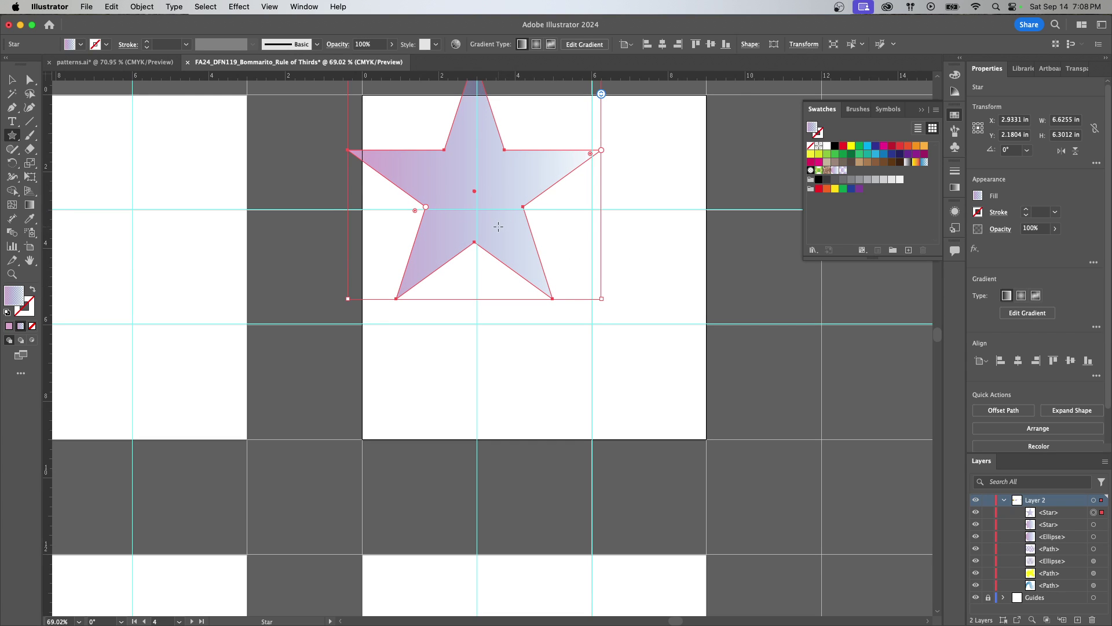
pyautogui.press('v')
pyautogui.moveTo(493, 217); pyautogui.dragTo(547, 294)
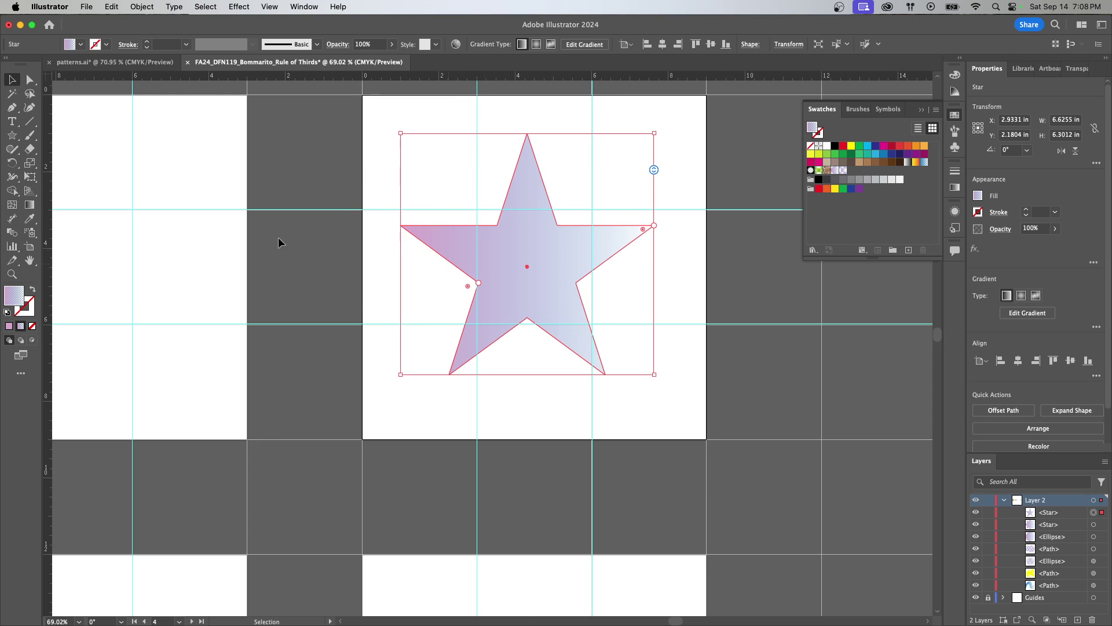
# Draw a hexagon about 9.69 by 8.39 in and move it over the large star, to about X 4.31 in, Y 4.49 in
pyautogui.click(12, 135)
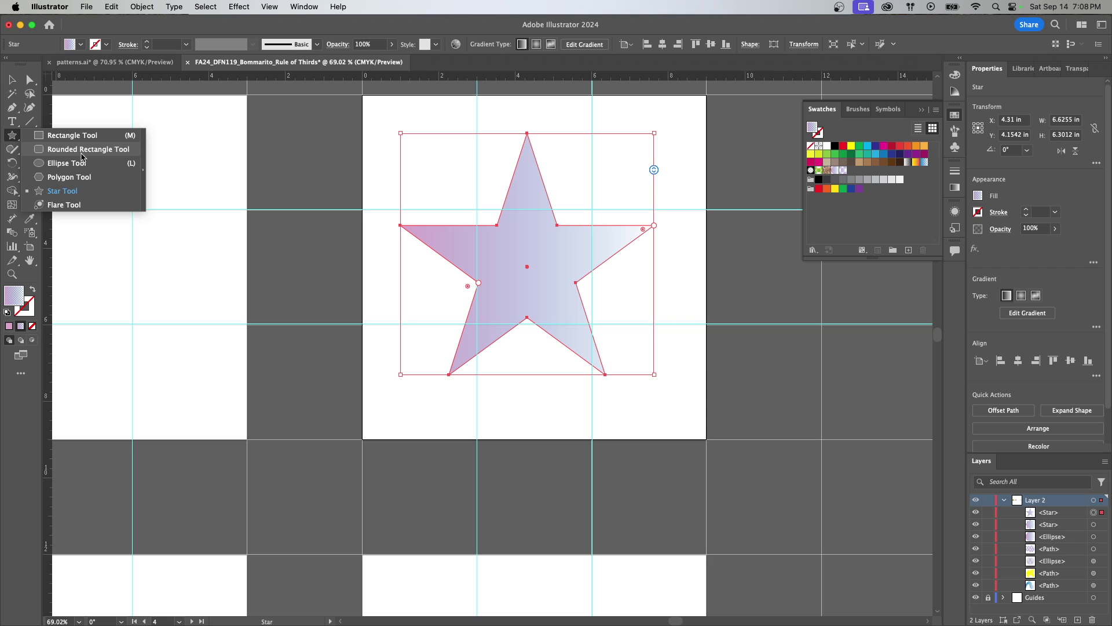
pyautogui.click(77, 177)
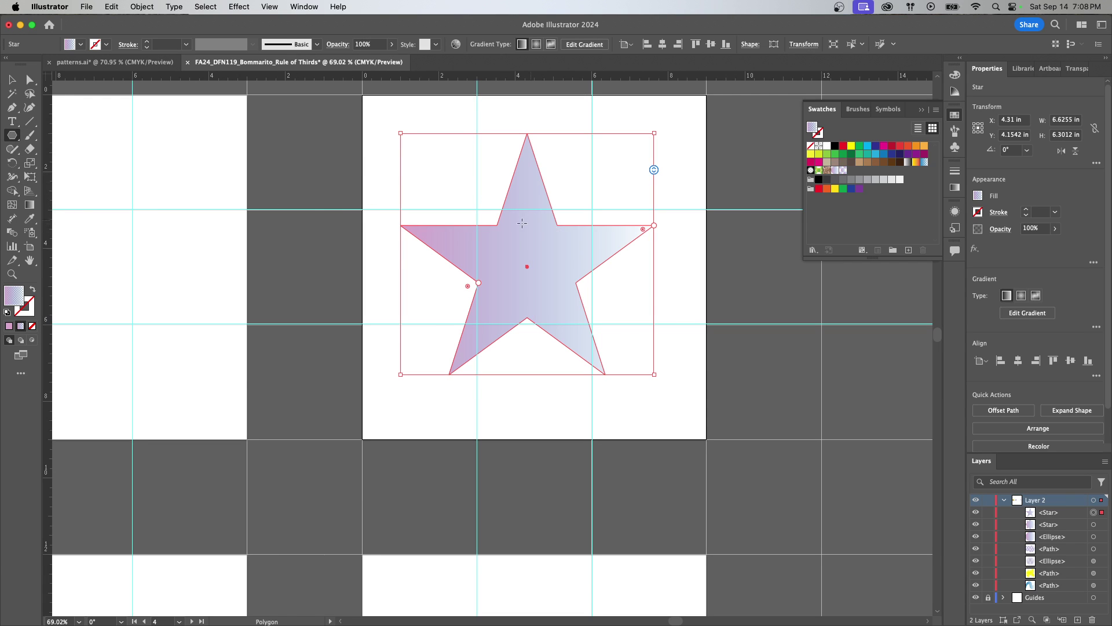
pyautogui.moveTo(392, 128); pyautogui.dragTo(542, 237)
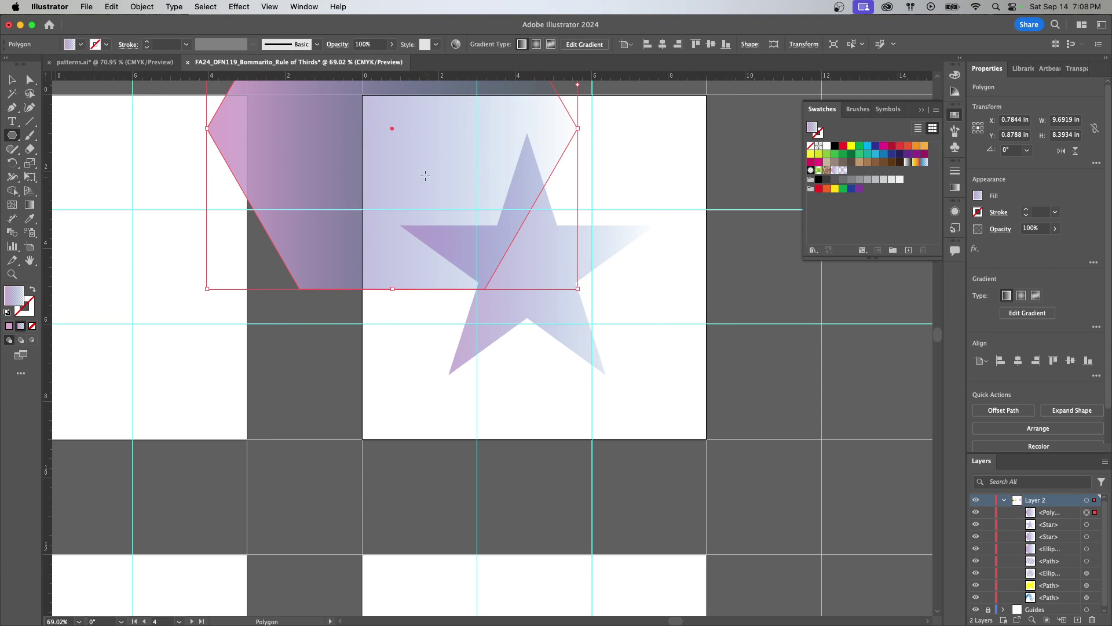
pyautogui.press('v')
pyautogui.moveTo(418, 169); pyautogui.dragTo(551, 303)
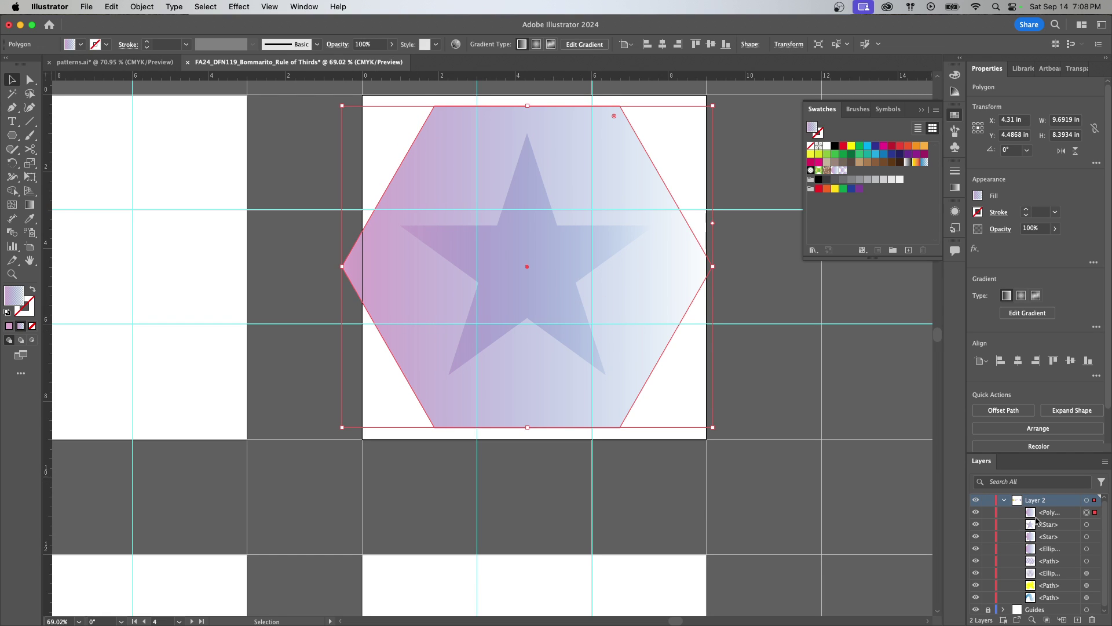
# Move the large star above the hexagon in the layer stack and fill the star with green
pyautogui.click(1048, 525)
pyautogui.moveTo(1049, 525); pyautogui.dragTo(1048, 510)
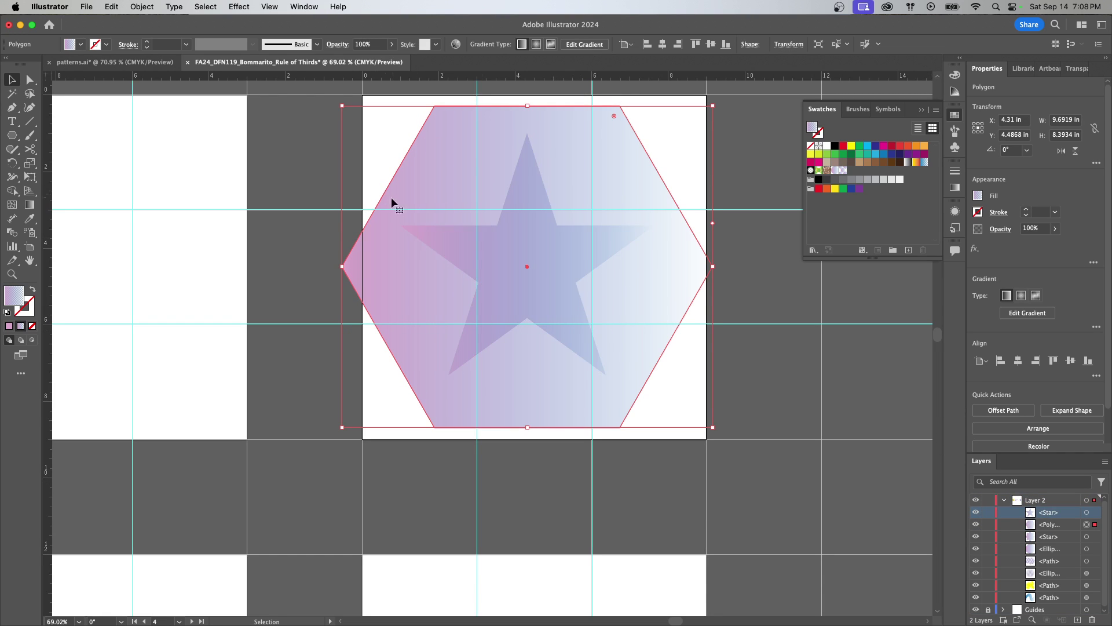
pyautogui.click(539, 274)
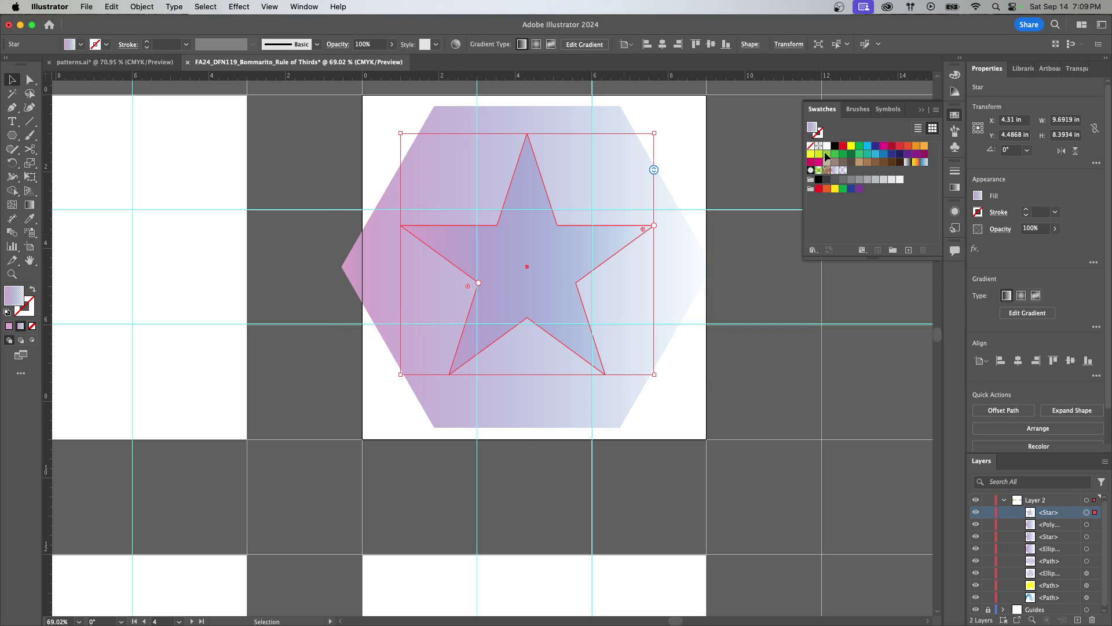
pyautogui.click(860, 145)
# Fill the large hexagon on artboard 4 with magenta and deselect it
pyautogui.click(671, 305)
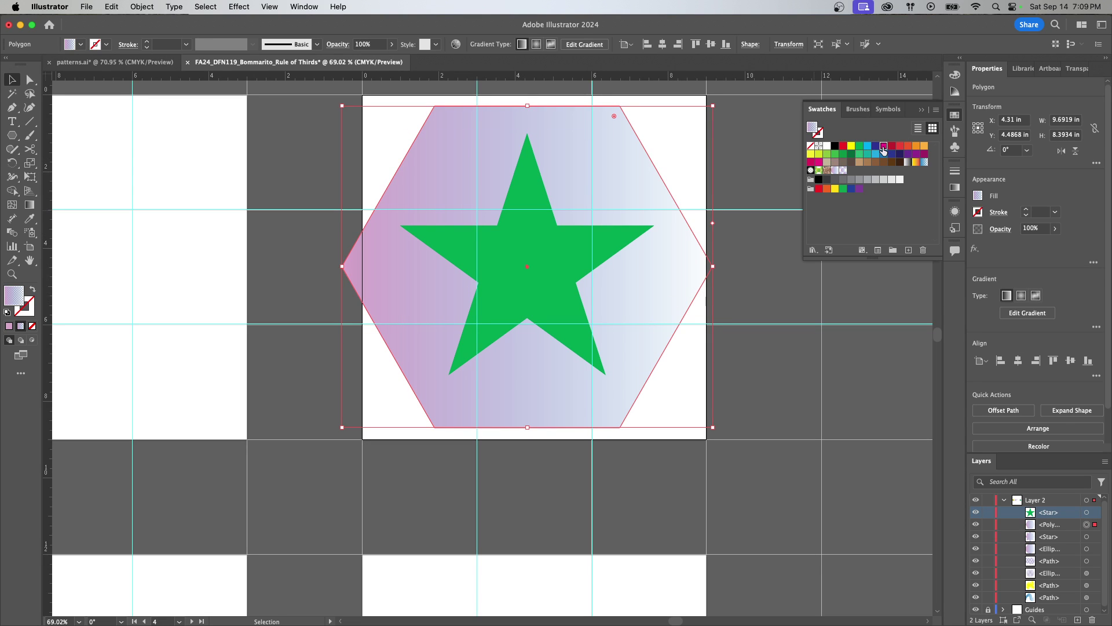
pyautogui.click(883, 147)
pyautogui.click(716, 392)
# Try the Pathfinder Intersect and Exclude operations on the green star and magenta hexagon, undoing each
pyautogui.moveTo(674, 297); pyautogui.dragTo(671, 324)
pyautogui.click(545, 294)
pyautogui.keyDown('shift'); pyautogui.click(592, 342); pyautogui.keyUp('shift')
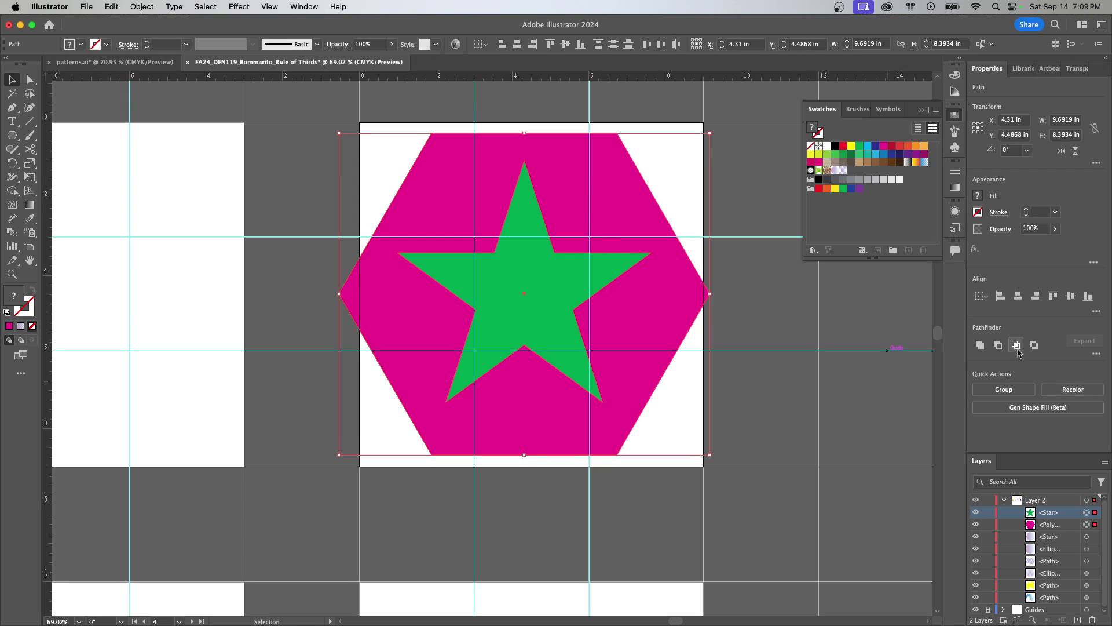
pyautogui.click(999, 346)
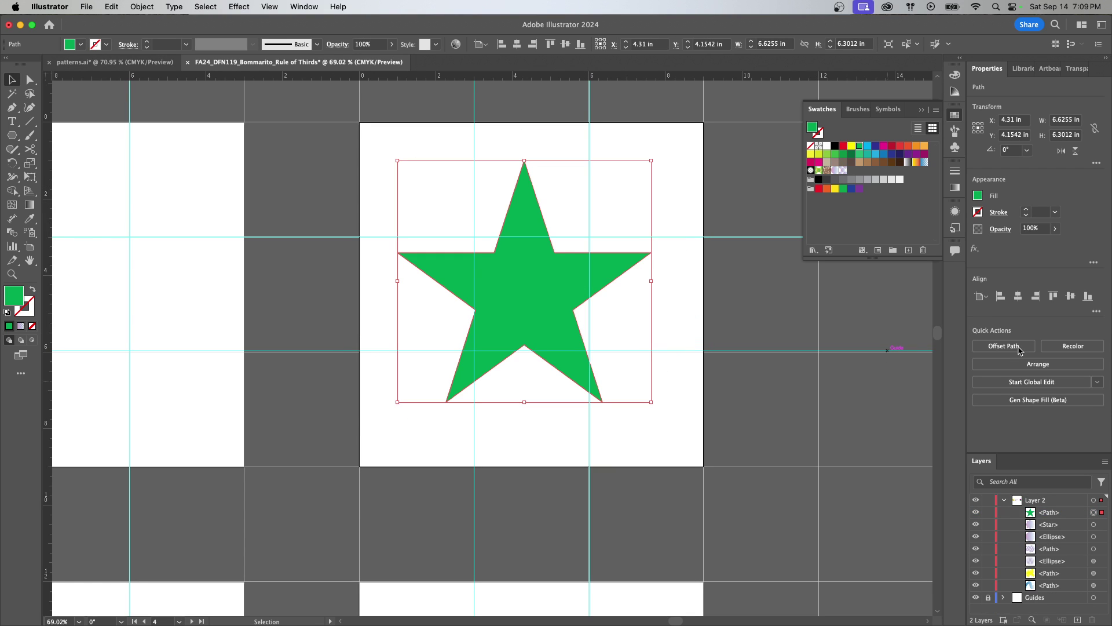
pyautogui.press('super+z')
pyautogui.click(1036, 347)
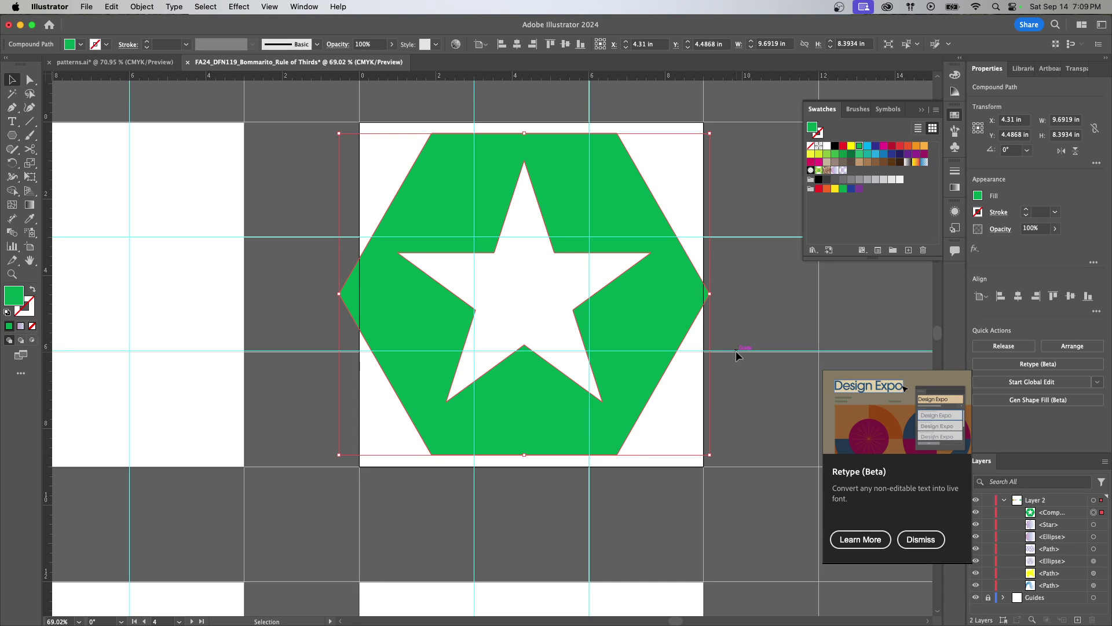
pyautogui.press('super+z')
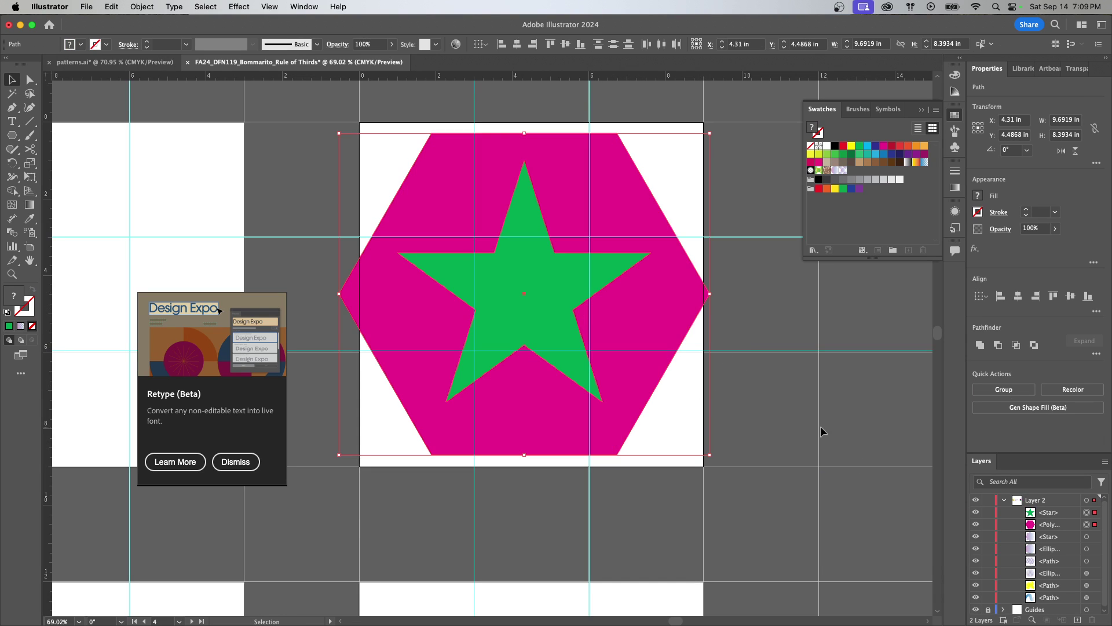
pyautogui.click(237, 463)
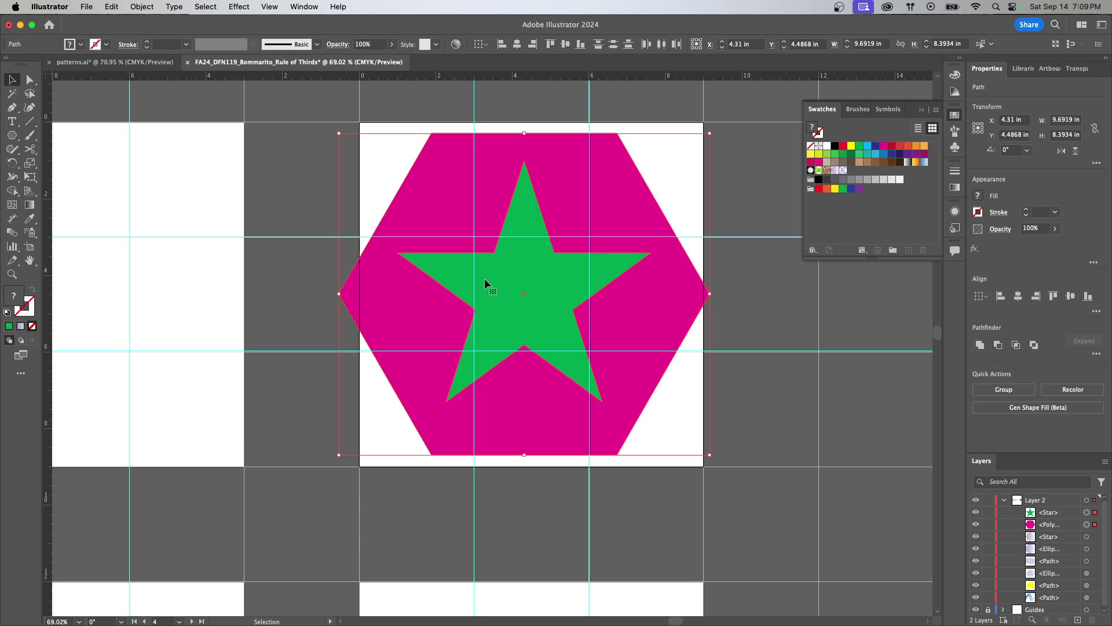
# Try a clipping mask with the green star masking the magenta hexagon, and undo it
pyautogui.click(142, 10)
pyautogui.moveTo(235, 496)
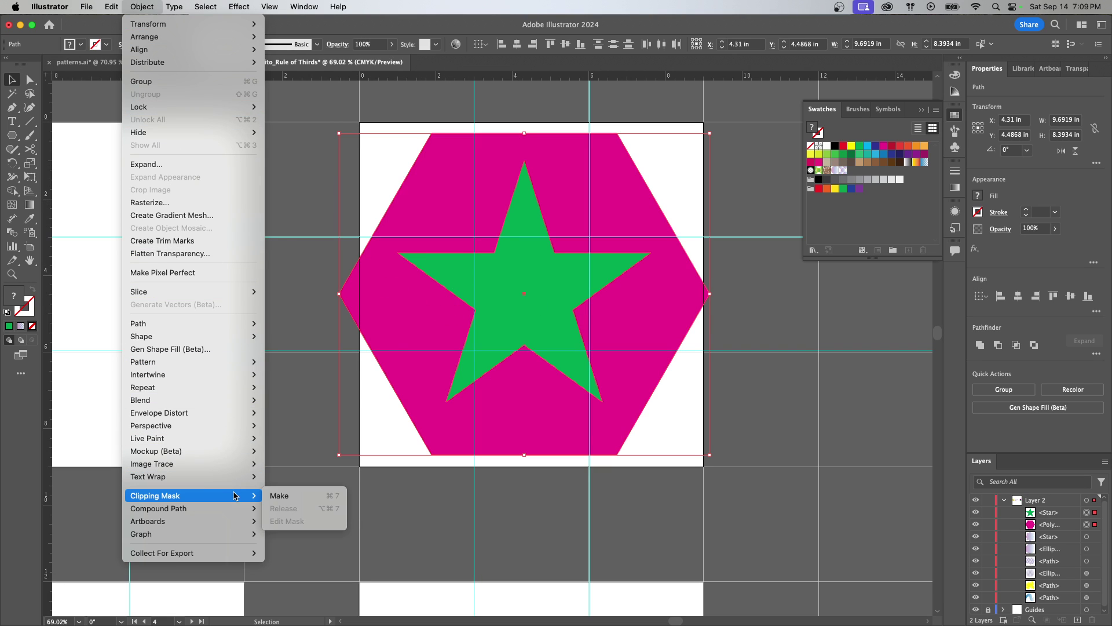
pyautogui.click(300, 494)
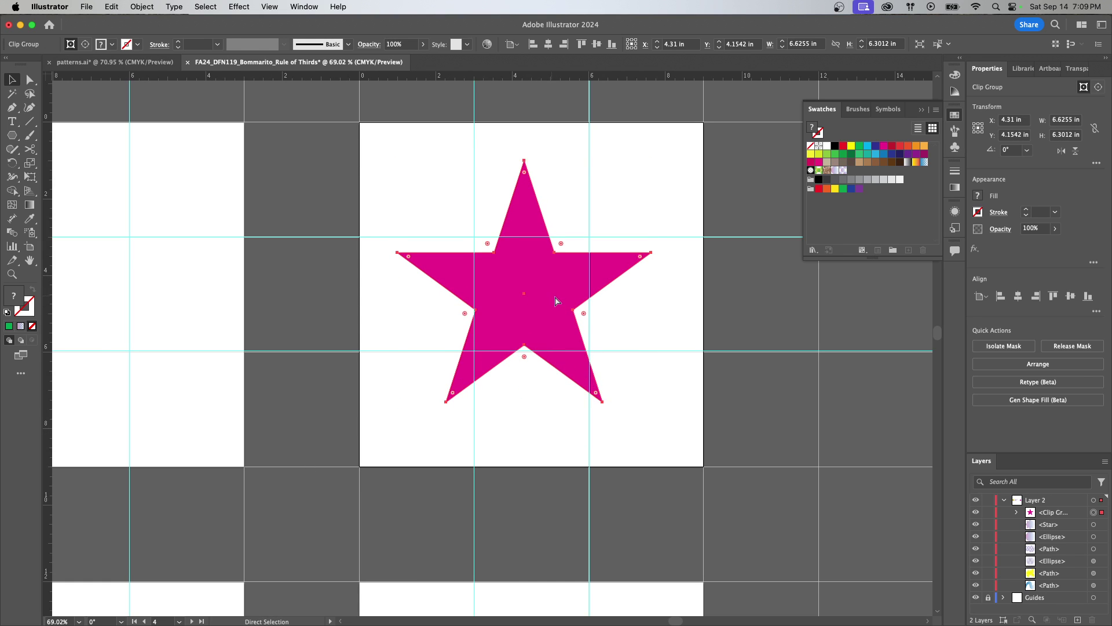
pyautogui.press('super+z')
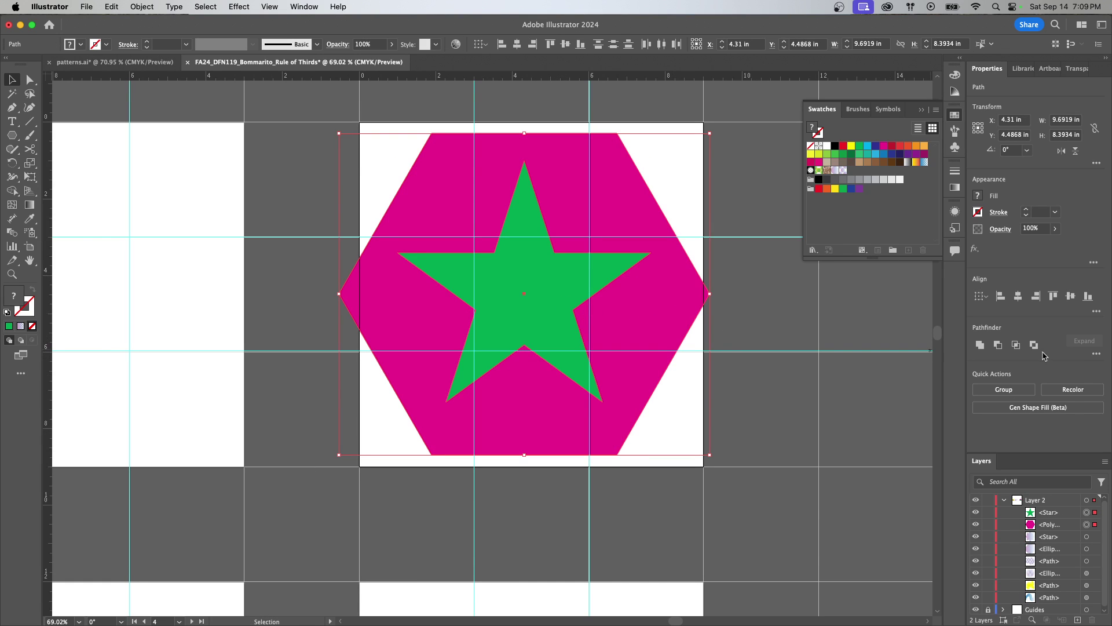
# Try the Pathfinder Unite, Minus Front and Intersect operations on the star and hexagon, undoing each
pyautogui.click(980, 345)
pyautogui.press('super+z')
pyautogui.click(998, 345)
pyautogui.moveTo(649, 330); pyautogui.dragTo(659, 317)
pyautogui.press('super+z')
pyautogui.press('super+z')
pyautogui.click(1015, 345)
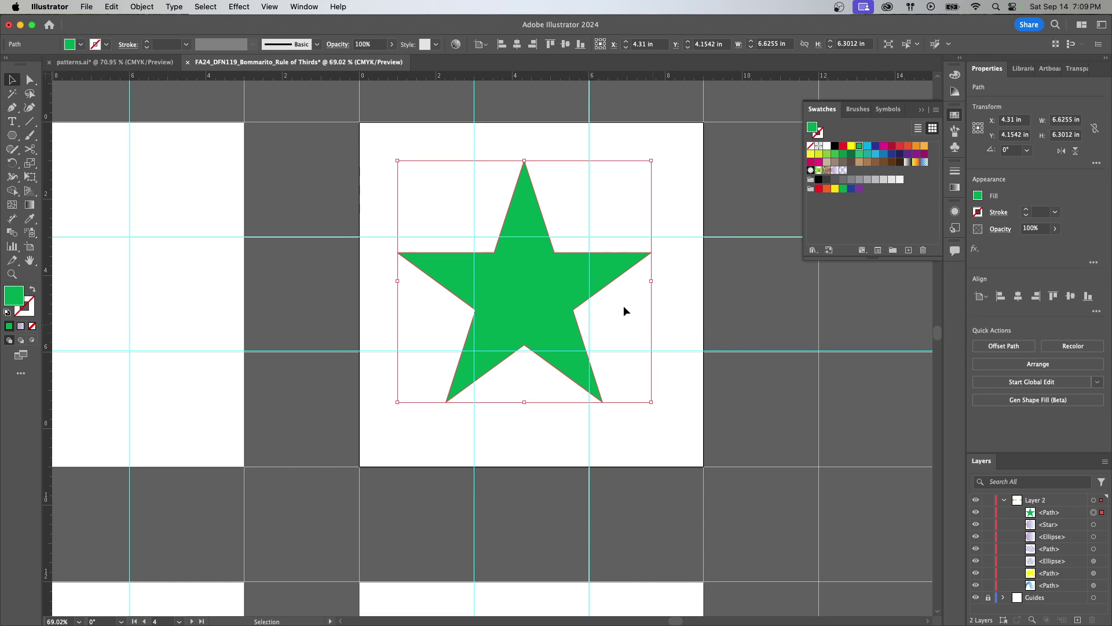
pyautogui.press('super+z')
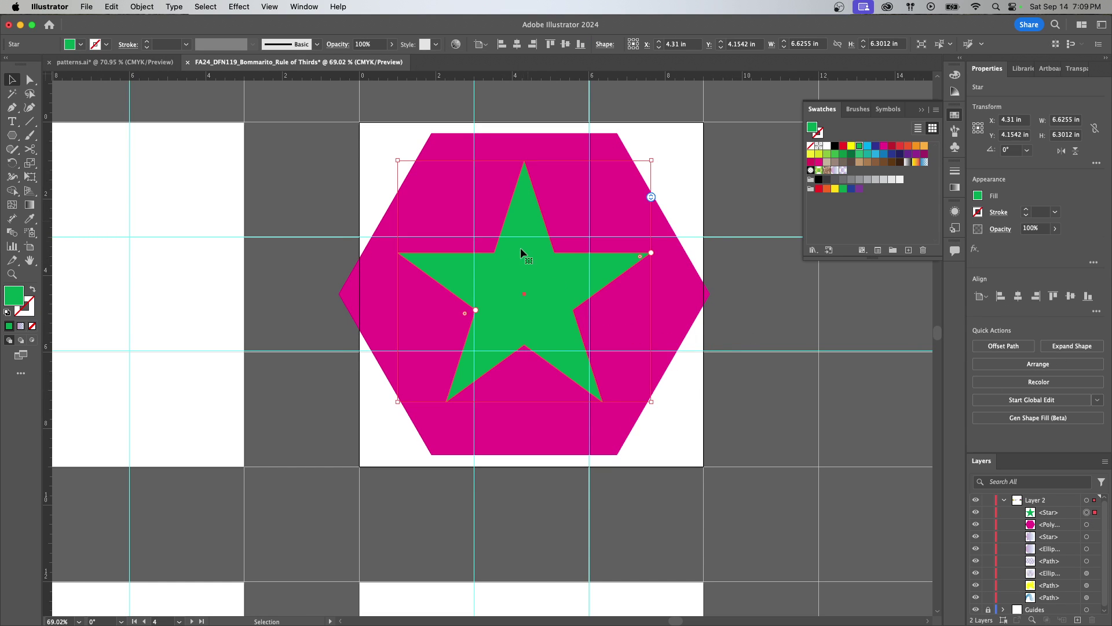
pyautogui.press('super+z')
# Resize the green star to about 7.13 by 6.78 in and reposition it over the hexagon
pyautogui.moveTo(649, 173); pyautogui.dragTo(794, 80)
pyautogui.moveTo(617, 248); pyautogui.dragTo(514, 312)
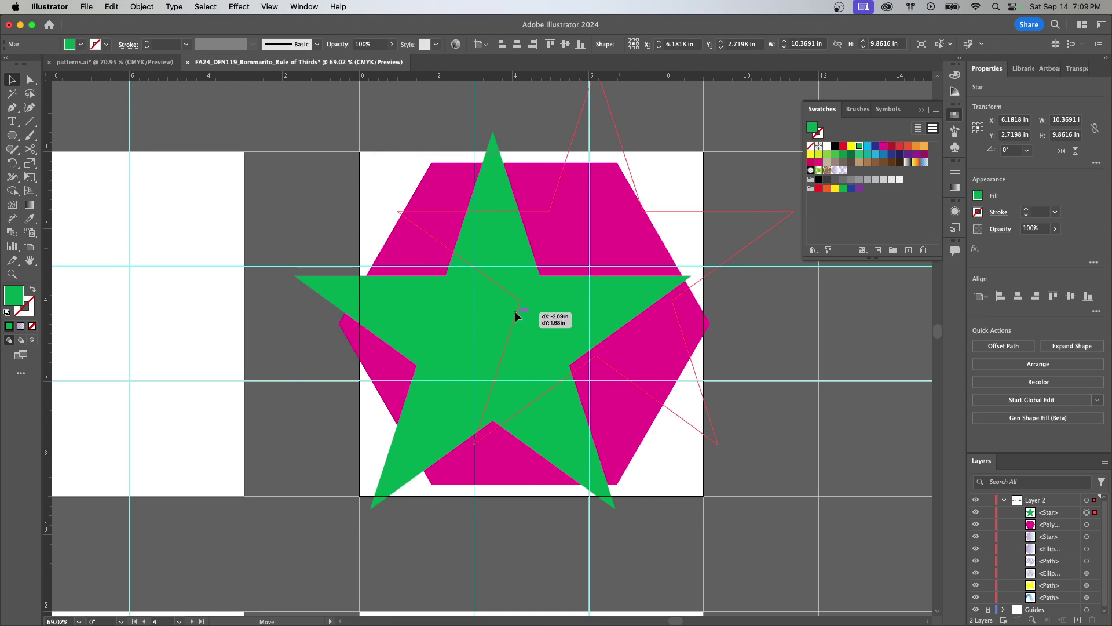
pyautogui.moveTo(694, 131); pyautogui.dragTo(569, 252)
# Shrink the hexagon to about 6.13 by 5.31 in and move the star over it, to about X 5.05 in
pyautogui.click(635, 204)
pyautogui.moveTo(710, 162); pyautogui.dragTo(615, 223)
pyautogui.moveTo(414, 380); pyautogui.dragTo(536, 303)
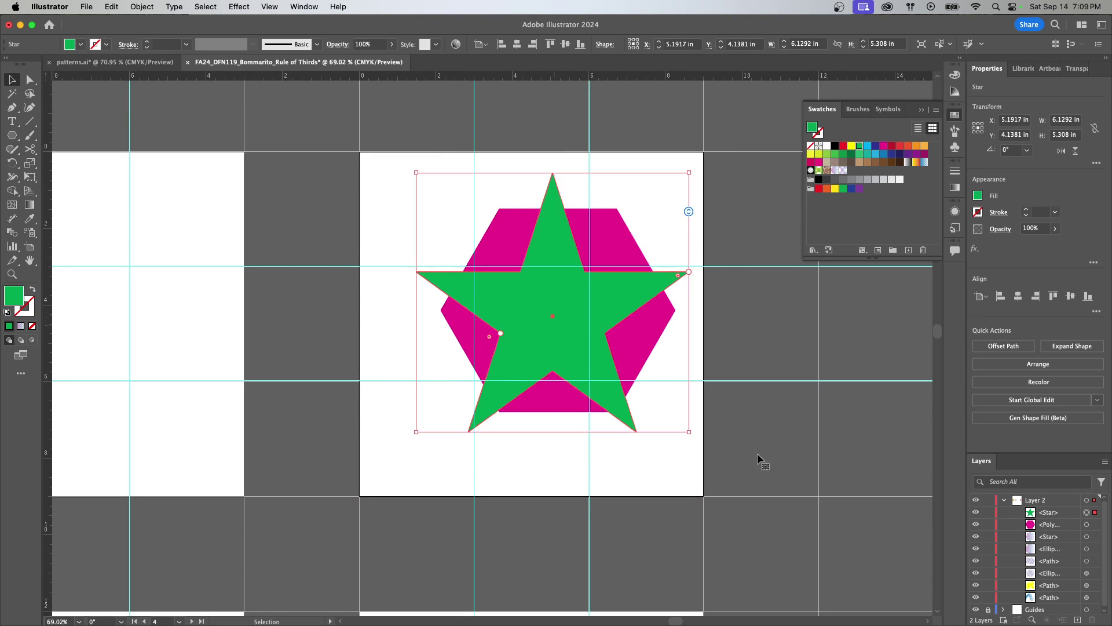
# Bring the magenta hexagon above the star and move it to about X 5.05 in, Y 4.29 in
pyautogui.click(1051, 524)
pyautogui.moveTo(1049, 511); pyautogui.dragTo(1049, 508)
pyautogui.moveTo(533, 308); pyautogui.dragTo(552, 316)
# Select the star and hexagon together and make a clipping mask so the hexagon clips the star
pyautogui.moveTo(622, 189); pyautogui.dragTo(542, 262)
pyautogui.click(142, 7)
pyautogui.moveTo(233, 497)
pyautogui.click(290, 495)
# Try moving the clipped star around on artboard 4, and undo the moves
pyautogui.moveTo(592, 312); pyautogui.dragTo(474, 234)
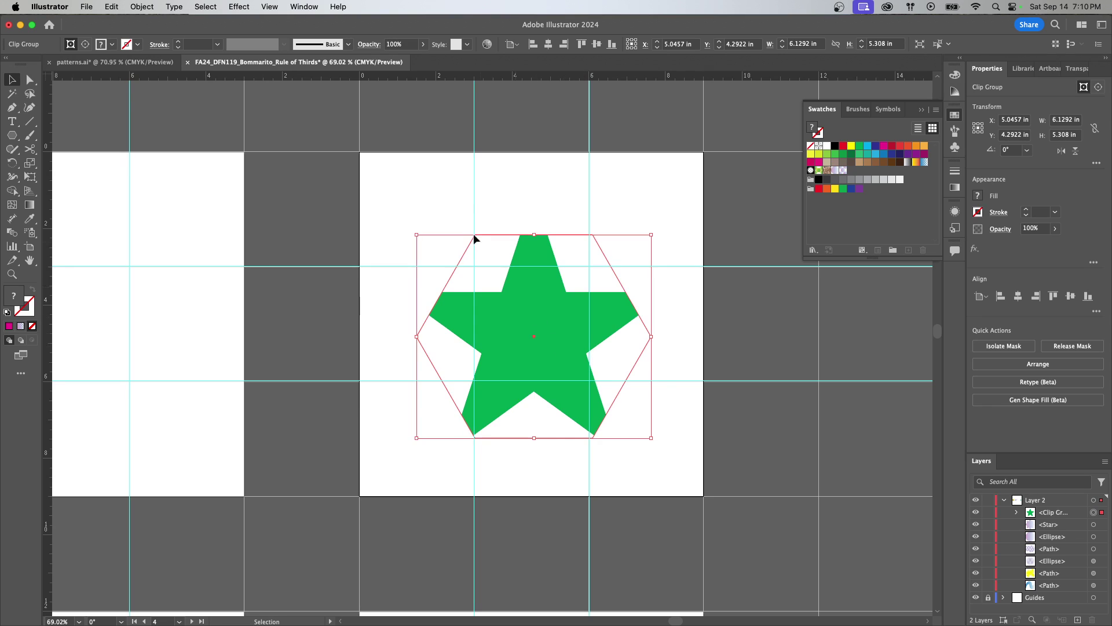
pyautogui.moveTo(560, 340)
pyautogui.mouseDown()
pyautogui.moveTo(529, 296)
pyautogui.moveTo(551, 241)
pyautogui.moveTo(561, 255)
pyautogui.moveTo(549, 343)
pyautogui.mouseUp()
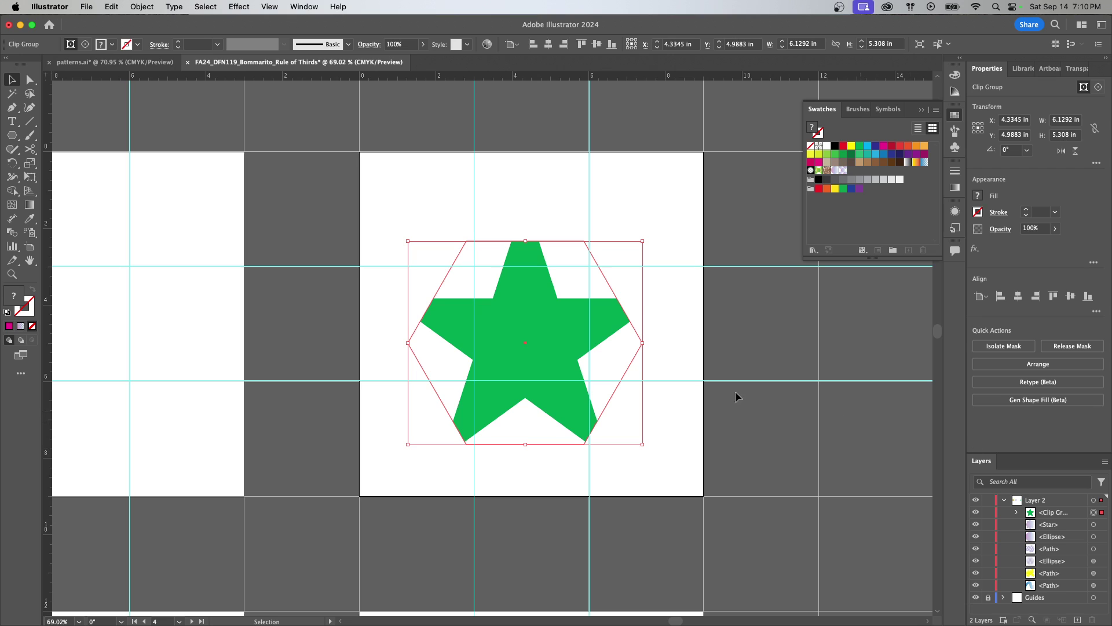
pyautogui.moveTo(545, 298); pyautogui.dragTo(544, 252)
pyautogui.press('z')
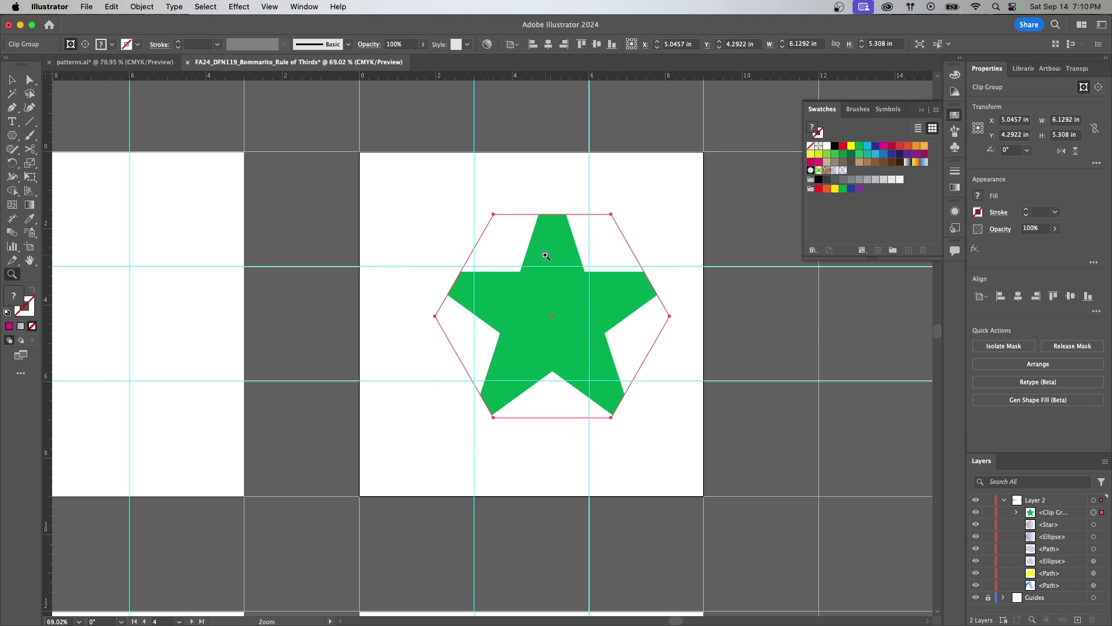
# Release the clipping mask and make it again from the same hexagon and star
pyautogui.press('alt+super+7')
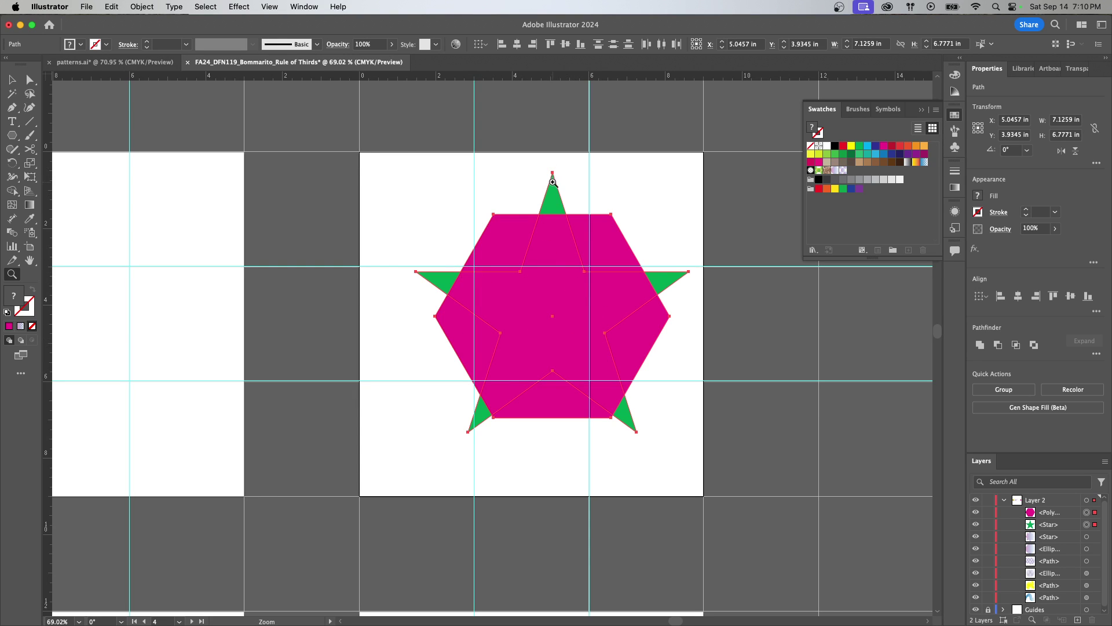
pyautogui.click(138, 7)
pyautogui.moveTo(187, 496)
pyautogui.click(279, 496)
# Move the clipped star up and left on artboard 4, to about X 2.74 in, Y 2.65 in
pyautogui.keyDown('alt'); pyautogui.click(543, 312); pyautogui.keyUp('alt')
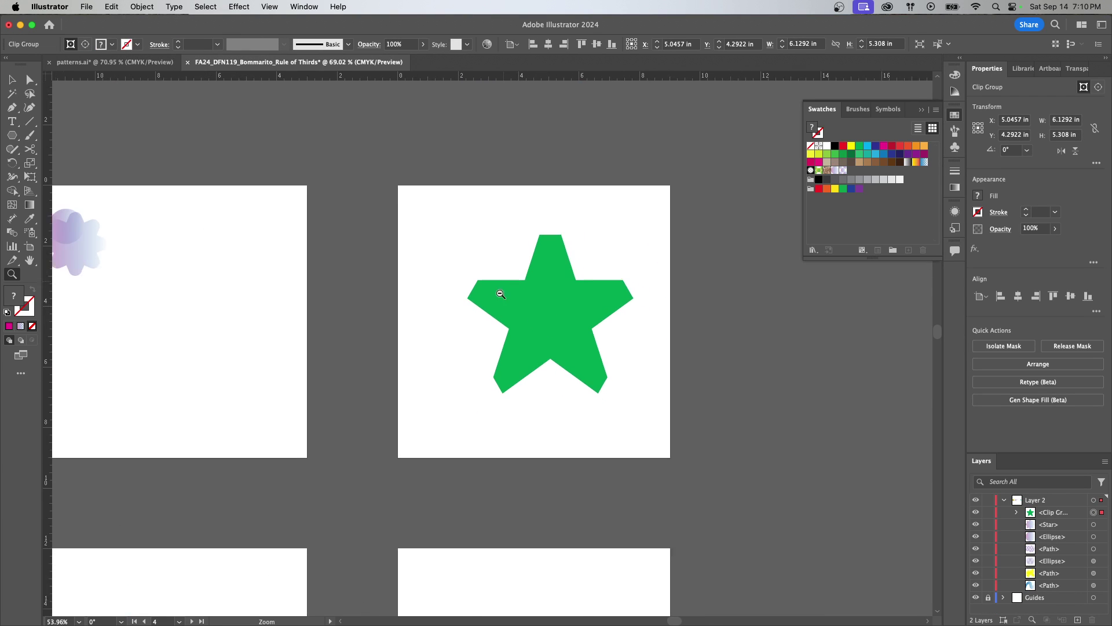
pyautogui.hscroll(-5, 530, 312)
pyautogui.scroll(-1, 544, 311)
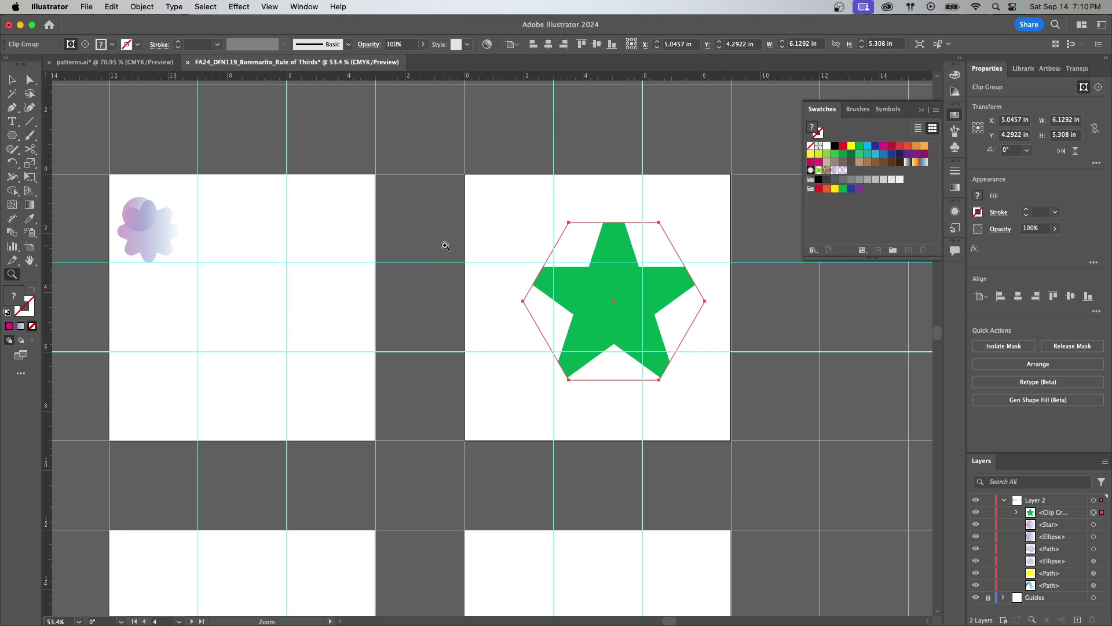
pyautogui.hscroll(-6, 545, 313)
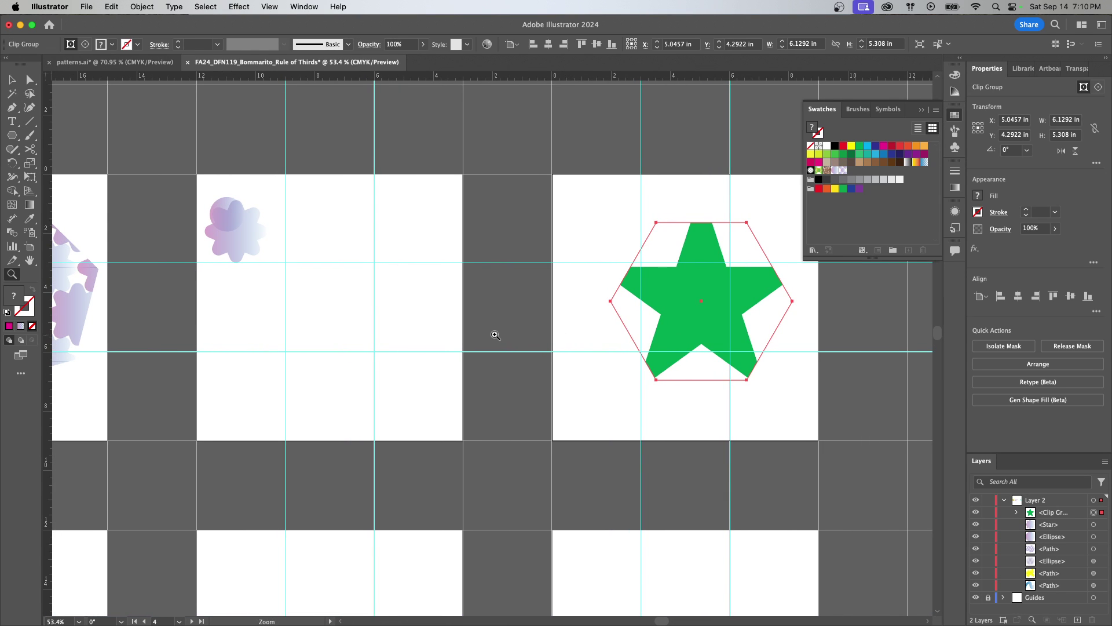
pyautogui.scroll(-2, 409, 292)
pyautogui.hscroll(3, 460, 313)
pyautogui.scroll(2, 460, 313)
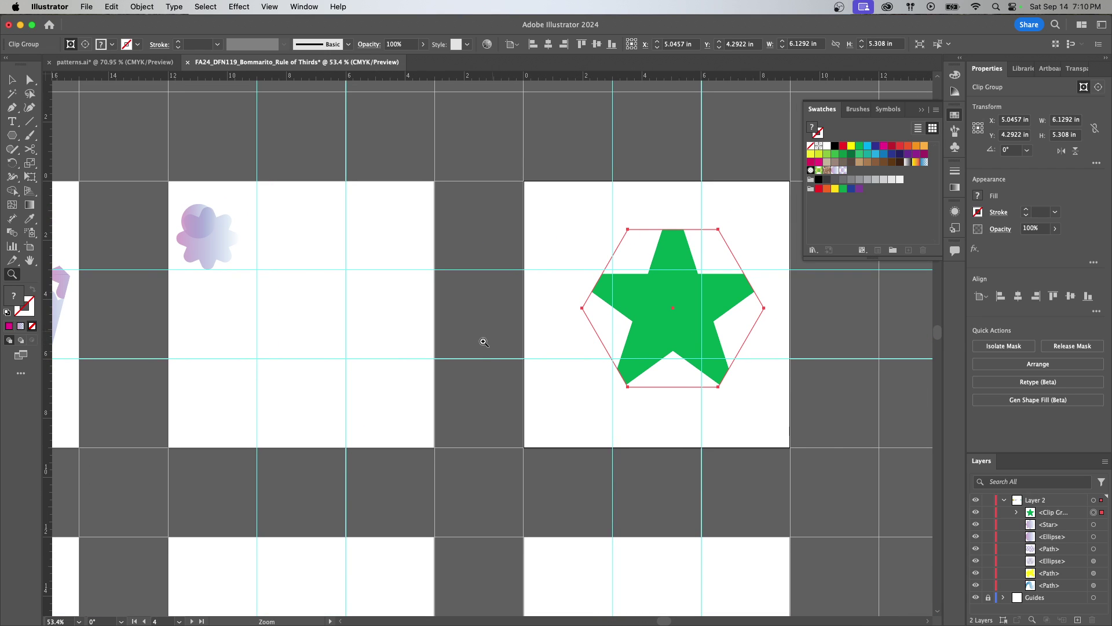
pyautogui.press('v')
pyautogui.moveTo(664, 303); pyautogui.dragTo(607, 272)
# Shift the rounded star on artboard 3 slightly right and move the patterned shape on artboard 2 upward
pyautogui.hscroll(-3, 542, 325)
pyautogui.moveTo(442, 346); pyautogui.dragTo(544, 380)
pyautogui.scroll(-3, 542, 331)
pyautogui.hscroll(-2, 541, 331)
pyautogui.moveTo(436, 234); pyautogui.dragTo(454, 236)
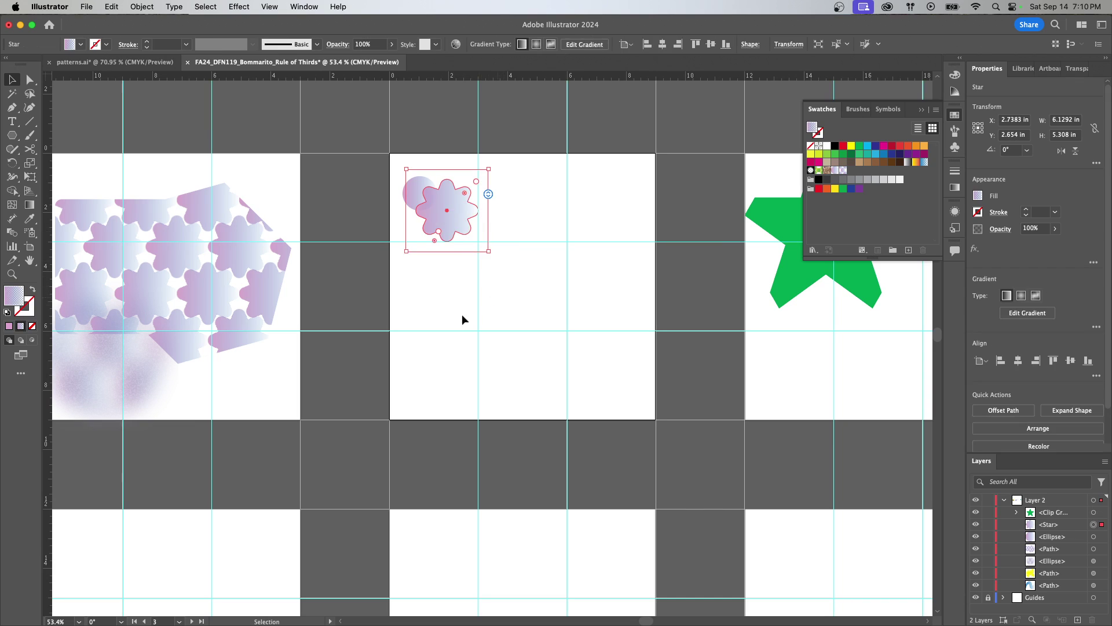
pyautogui.click(467, 317)
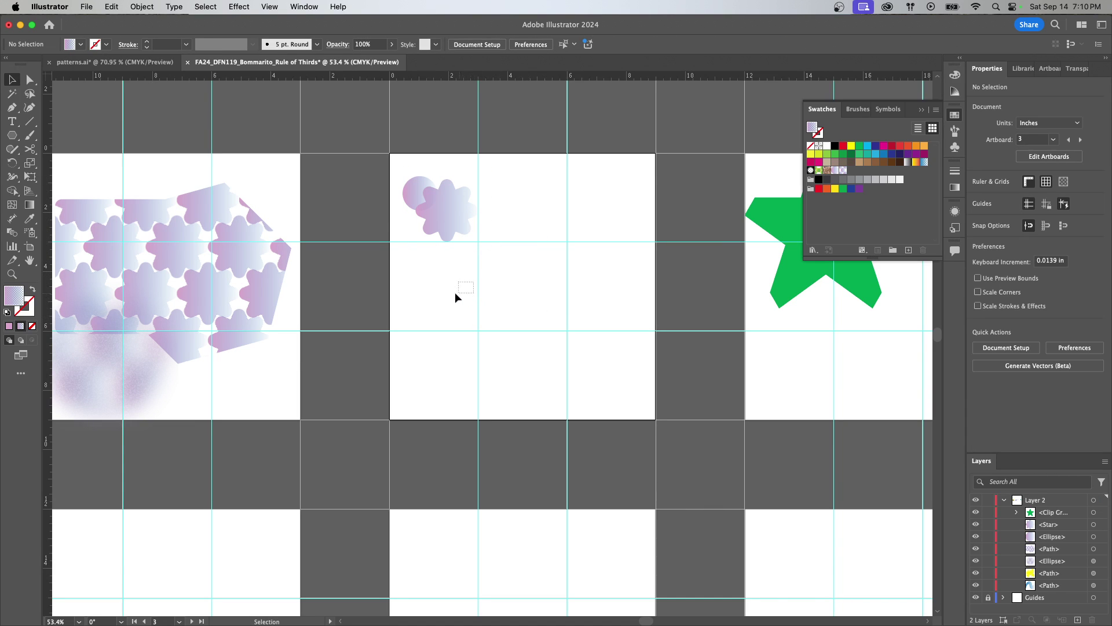
pyautogui.click(222, 253)
pyautogui.click(565, 293)
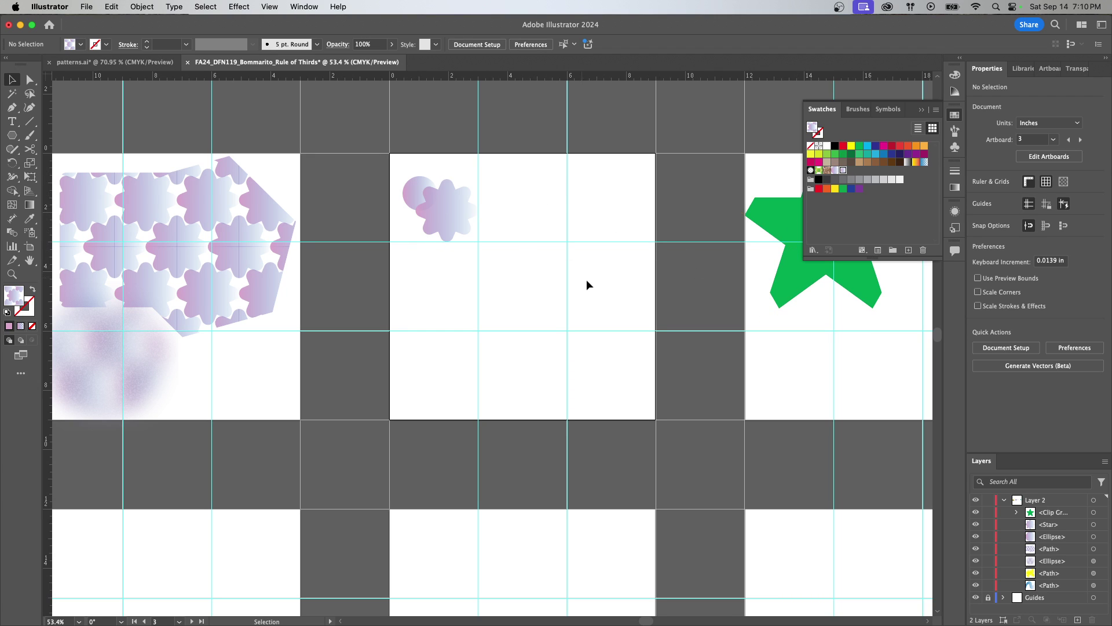
# Move the clipped green star down on artboard 4, to about X 3.25 in, Y 4.94 in
pyautogui.moveTo(612, 286); pyautogui.dragTo(522, 285)
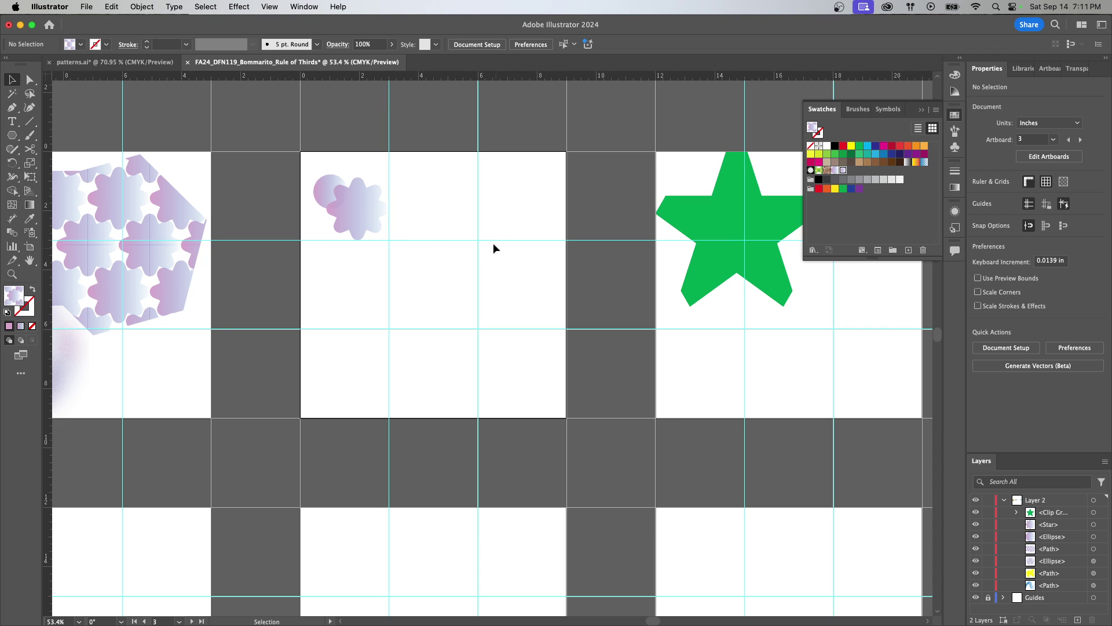
pyautogui.moveTo(443, 283); pyautogui.dragTo(404, 284)
pyautogui.moveTo(704, 259); pyautogui.dragTo(705, 335)
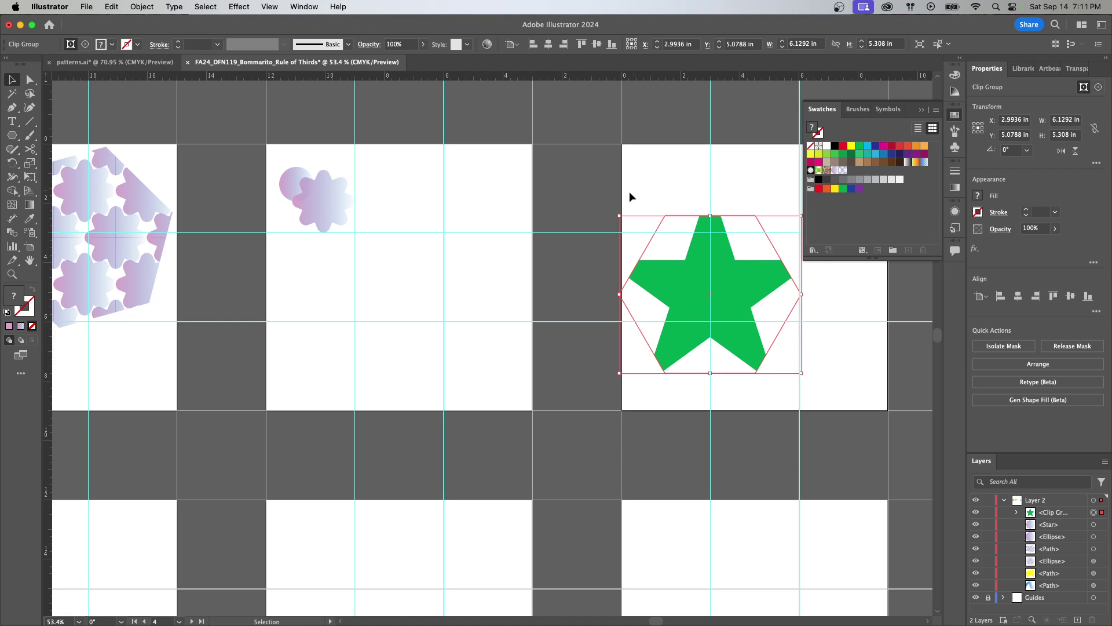
pyautogui.moveTo(728, 308)
pyautogui.mouseDown()
pyautogui.moveTo(737, 290)
pyautogui.moveTo(736, 303)
pyautogui.mouseUp()
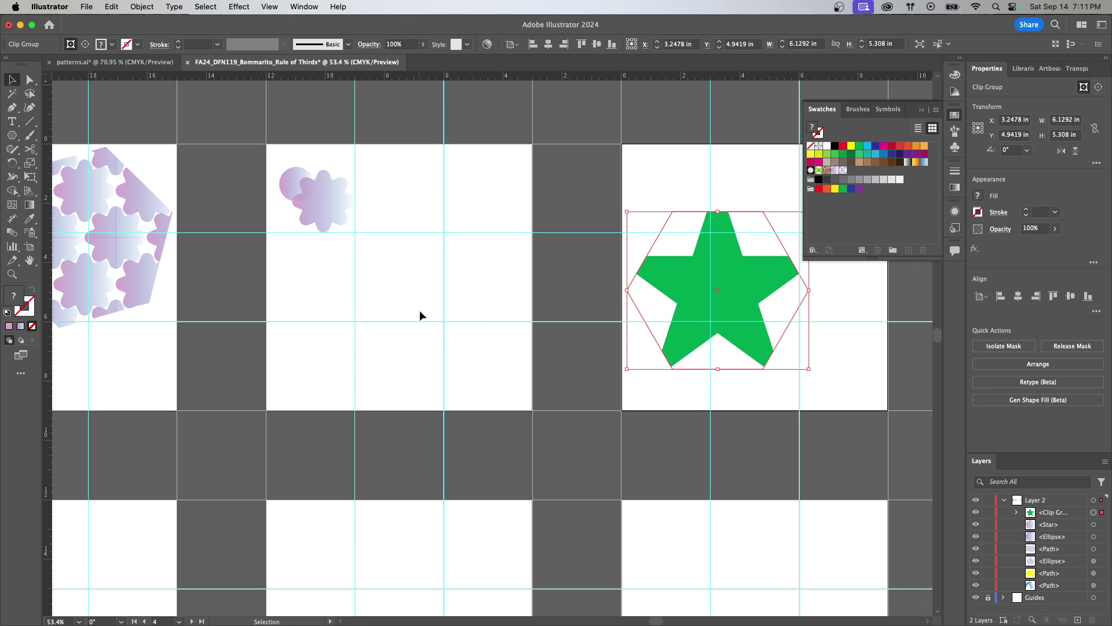
# Draw a text area about 8.19 by 5.20 in on artboard 5 and clear its placeholder text
pyautogui.hscroll(-5, 418, 308)
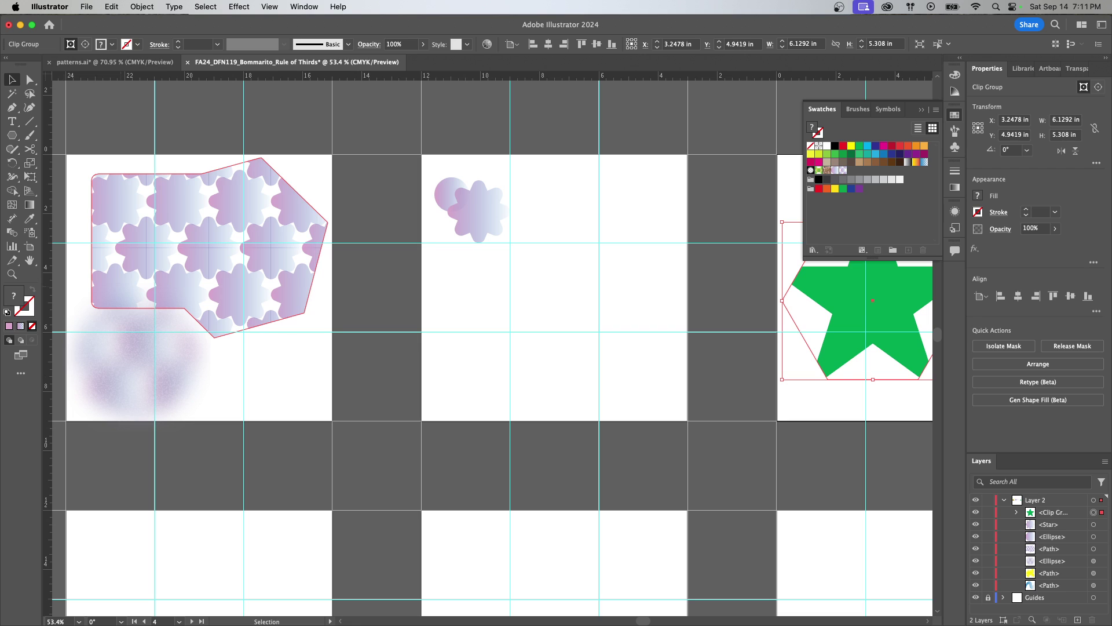
pyautogui.moveTo(316, 364); pyautogui.dragTo(527, 332)
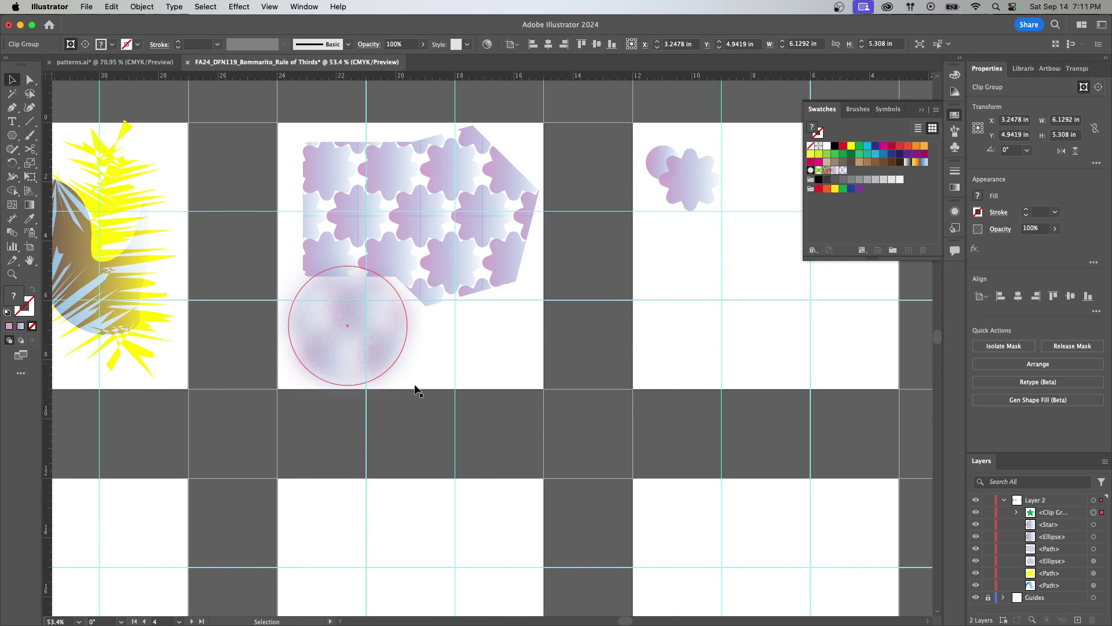
pyautogui.moveTo(401, 386); pyautogui.dragTo(599, 365)
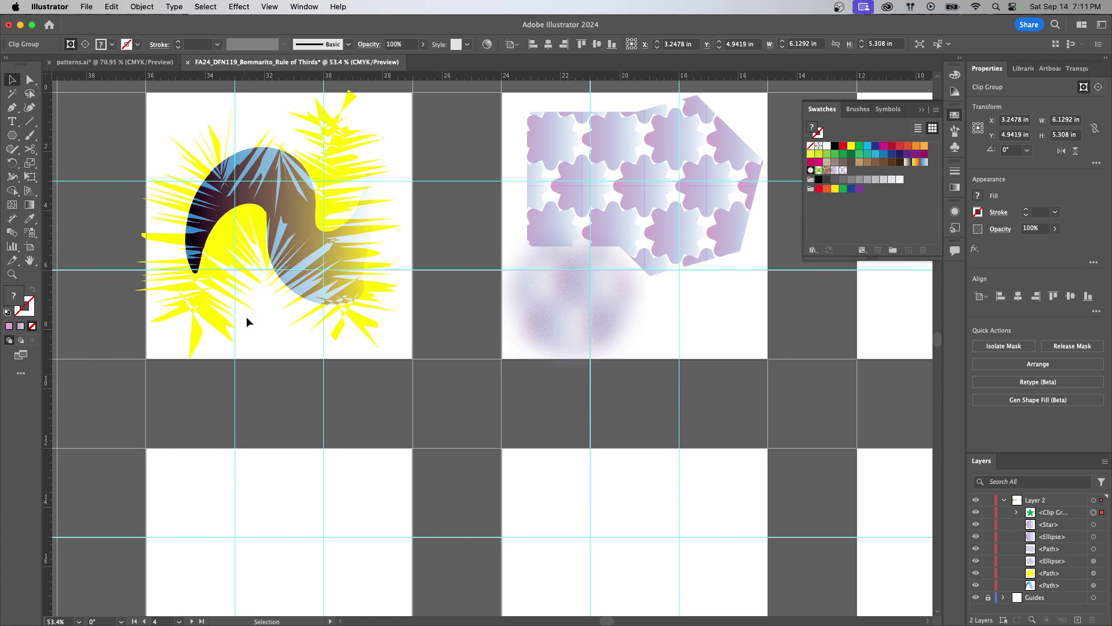
pyautogui.scroll(-5, 294, 374)
pyautogui.press('t')
pyautogui.moveTo(167, 345); pyautogui.dragTo(410, 497)
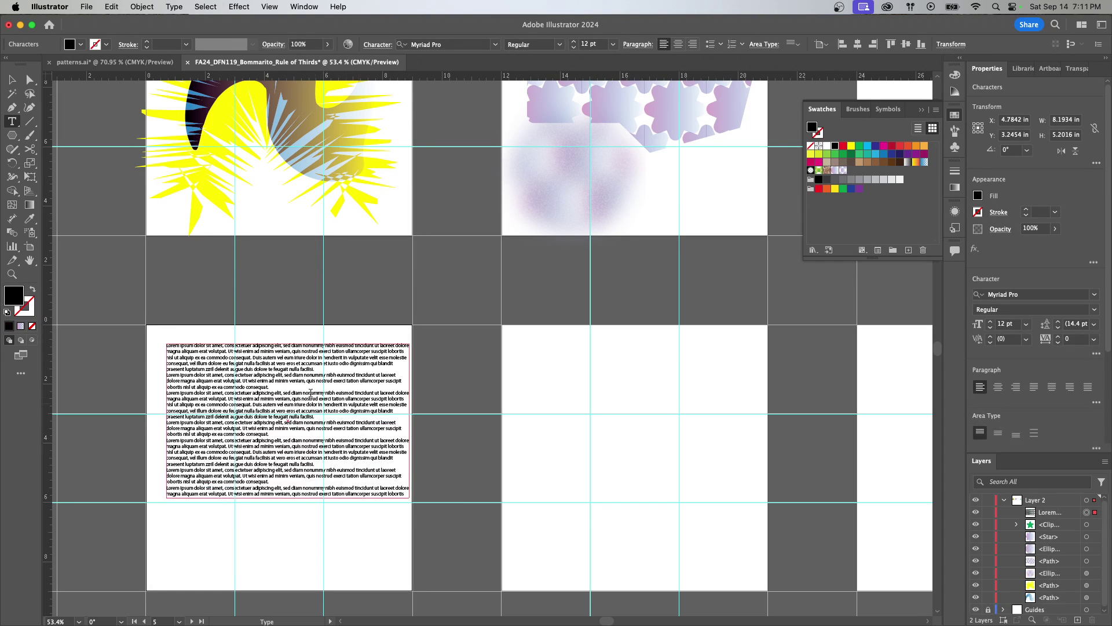
pyautogui.tripleClick(288, 413)
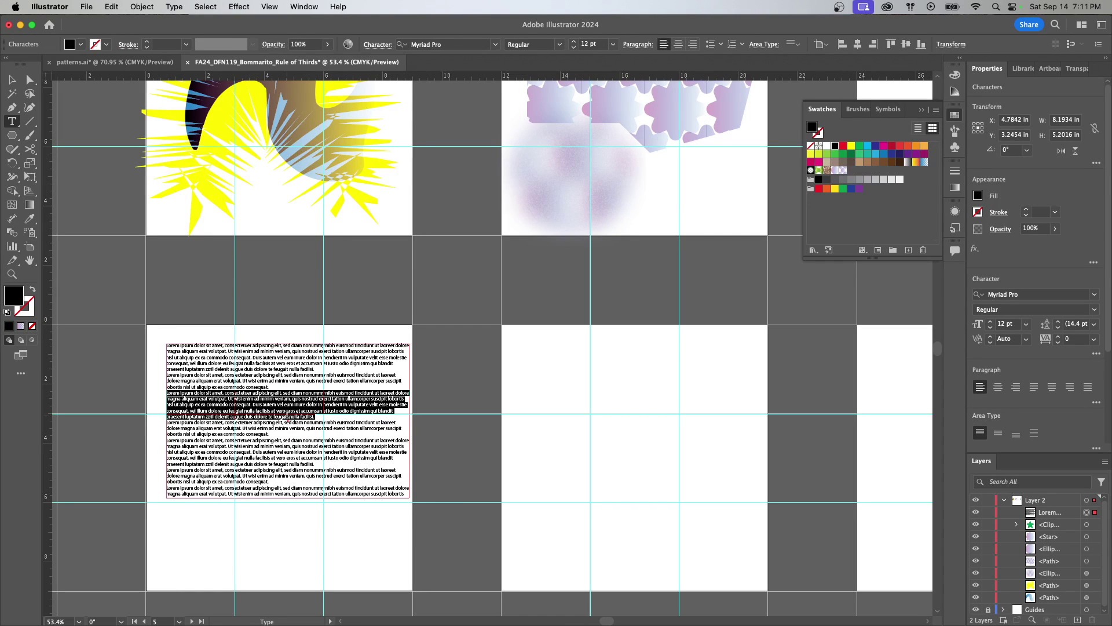
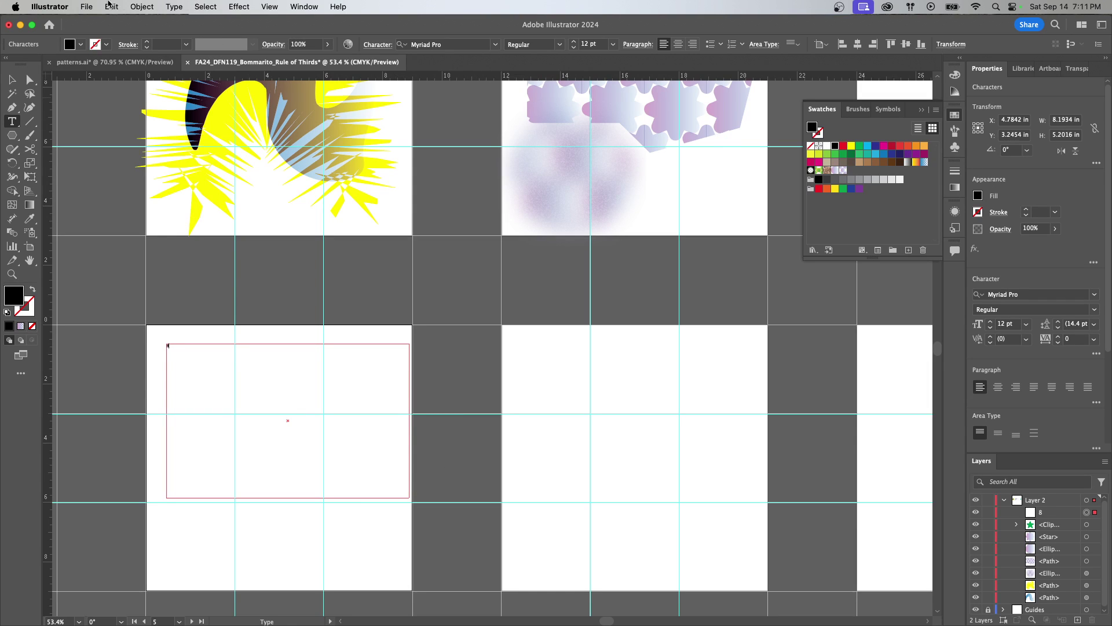
# Set the font size of the text on artboard 5 to 72 pt
pyautogui.press('Escape')
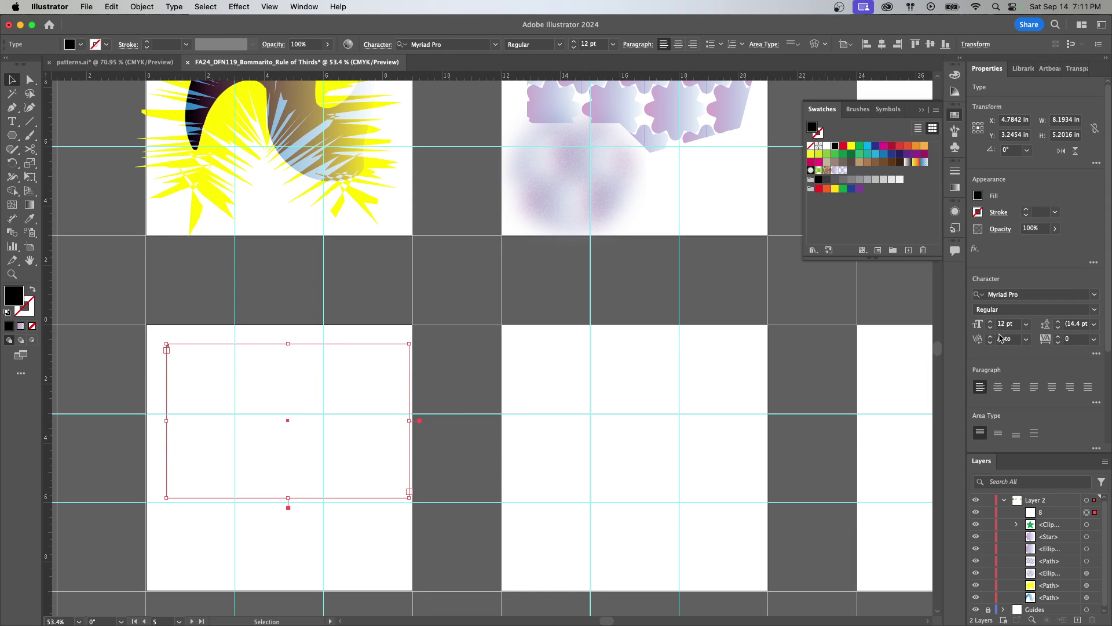
pyautogui.click(1026, 324)
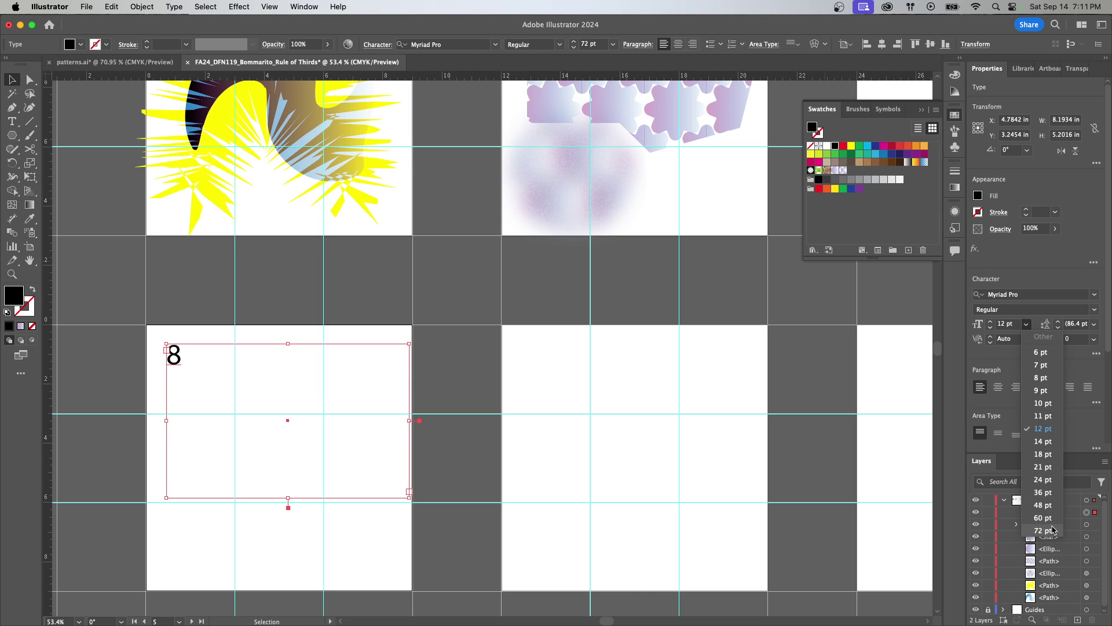
pyautogui.click(1059, 530)
# Complete the first line of the text on artboard 5 to read 8 artboards at 9"x9"
pyautogui.click(189, 358)
pyautogui.click(189, 358)
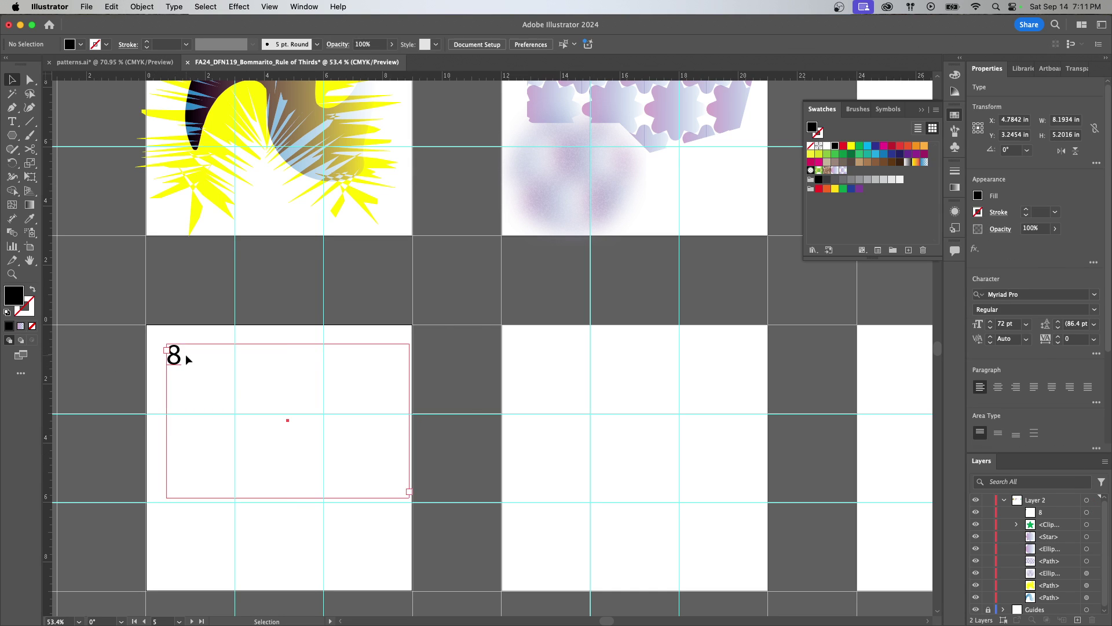
pyautogui.doubleClick(181, 358)
pyautogui.write('artboar')
pyautogui.write('ds at ')
pyautogui.write('9"x')
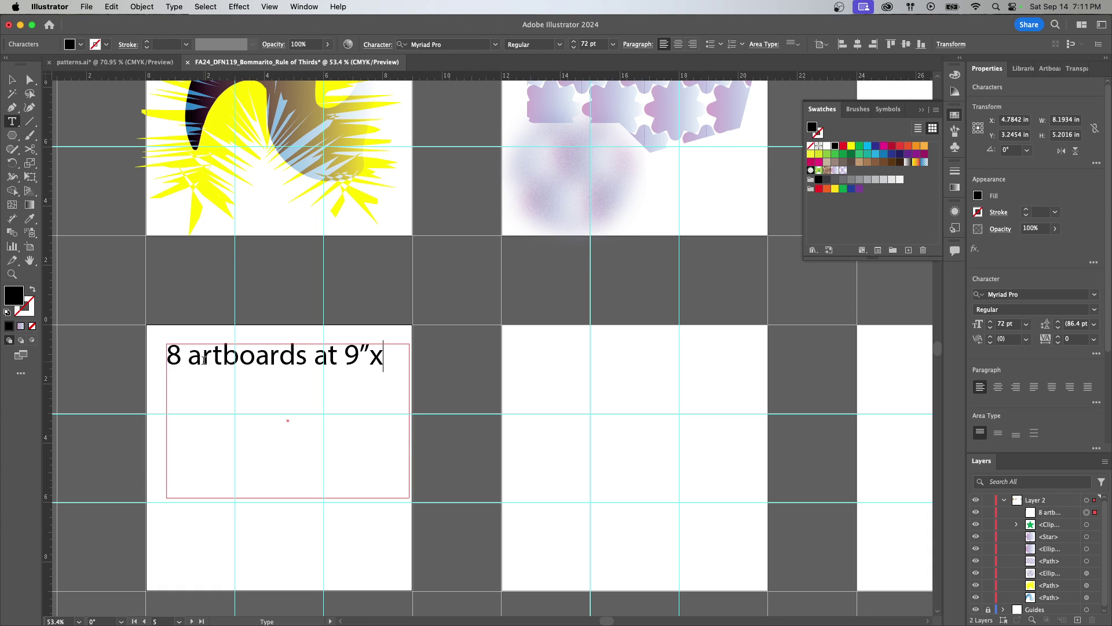
pyautogui.write('9":')
pyautogui.press('BackSpace')
# Move the text area slightly up and left and enlarge it to about 13.10 by 7.45 in
pyautogui.click(11, 80)
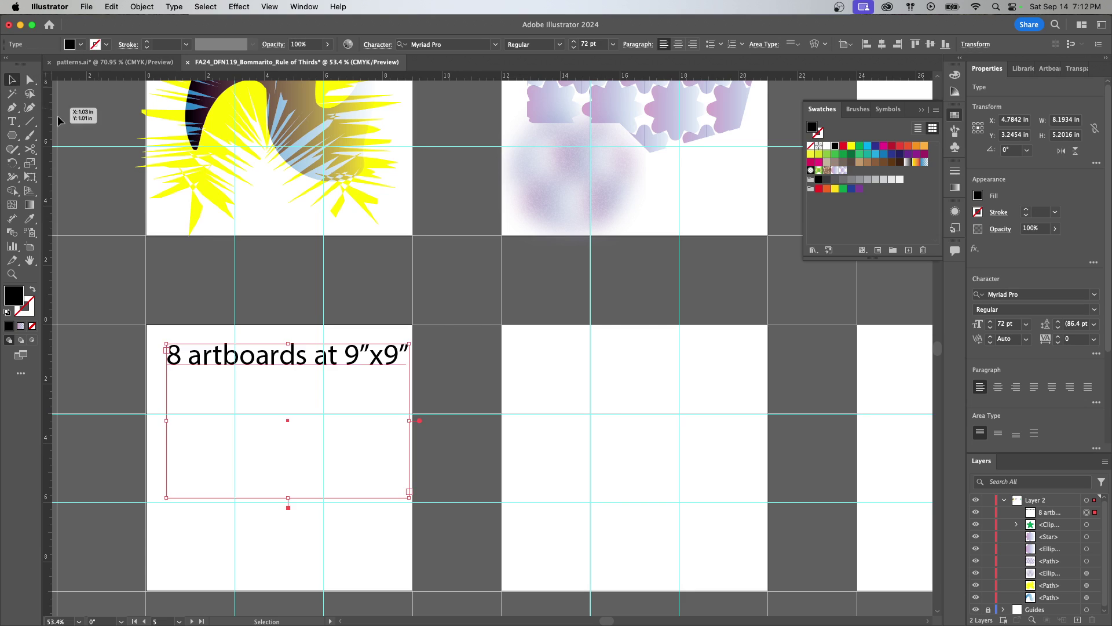
pyautogui.moveTo(281, 347); pyautogui.dragTo(267, 335)
pyautogui.moveTo(402, 485); pyautogui.dragTo(540, 552)
# Add a second line reading "utilize guides for 1/3's" to the text on artboard 5
pyautogui.doubleClick(405, 352)
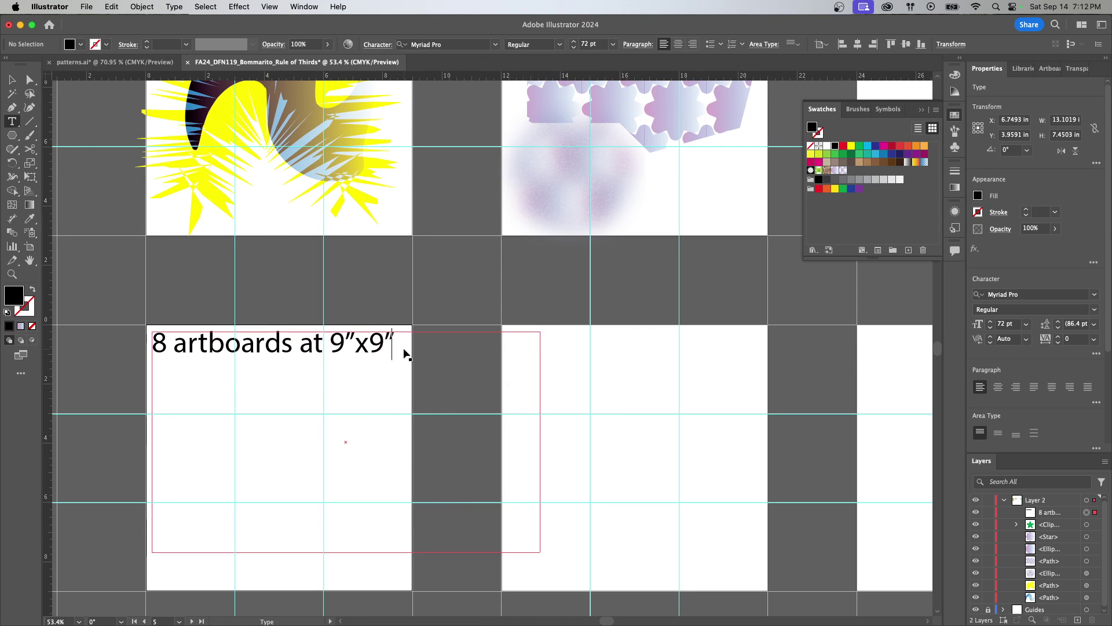
pyautogui.press('Return')
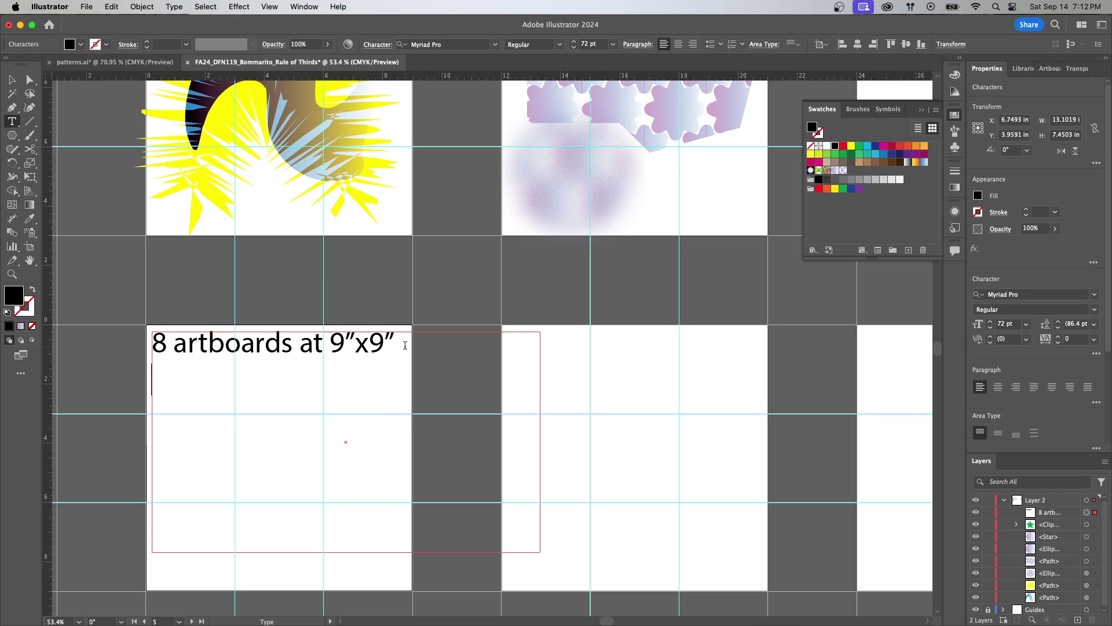
pyautogui.write('utilize')
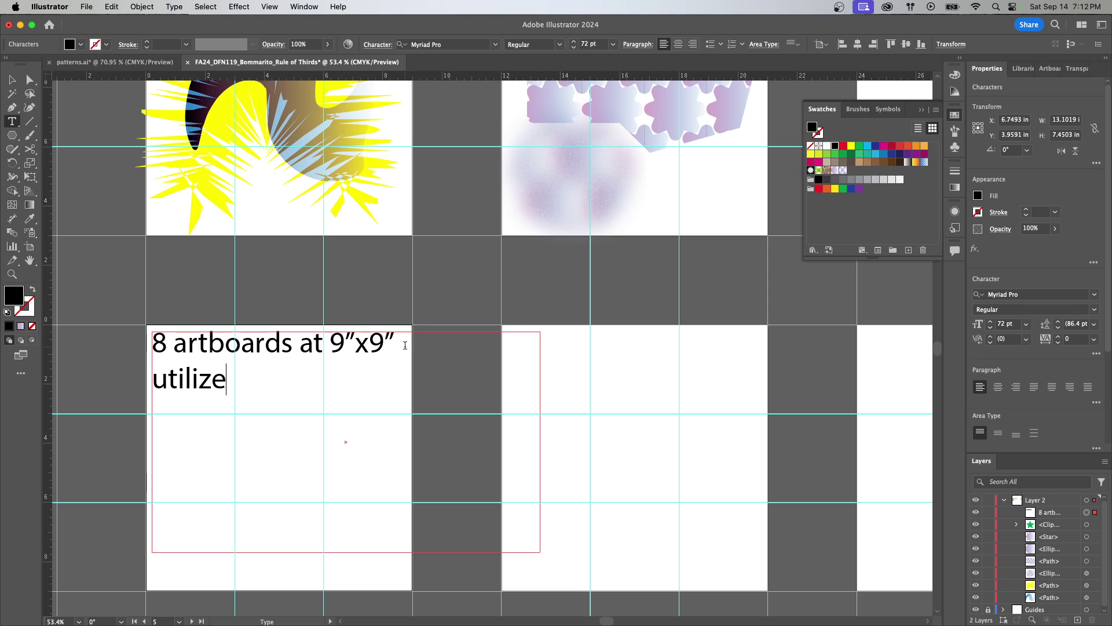
pyautogui.write(' guides')
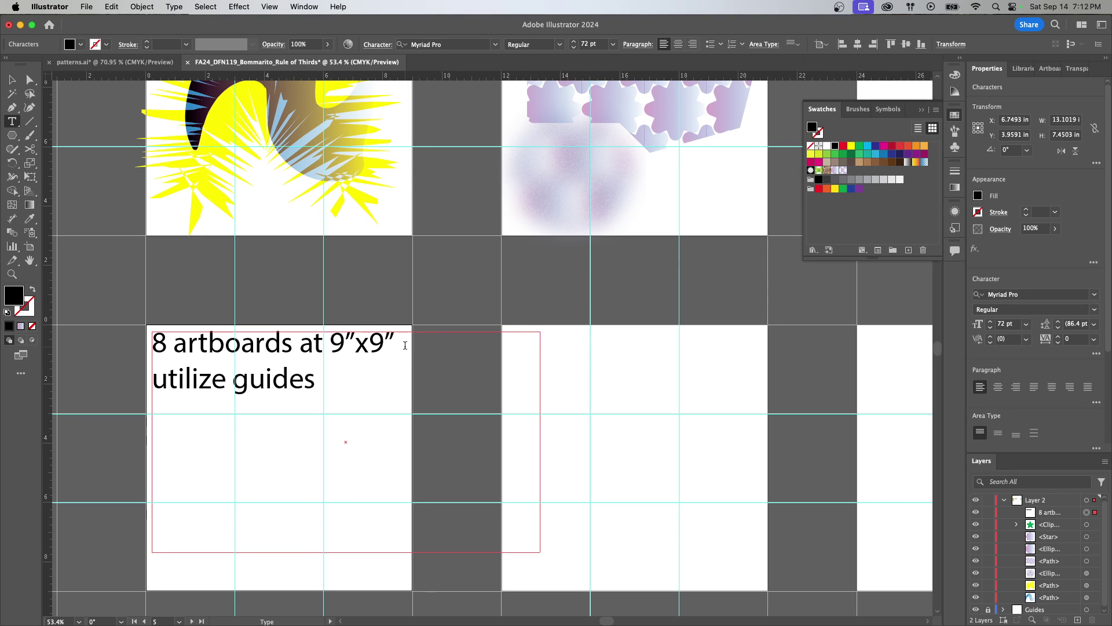
pyautogui.write(' b')
pyautogui.press('BackSpace')
pyautogui.write('for 1/3s')
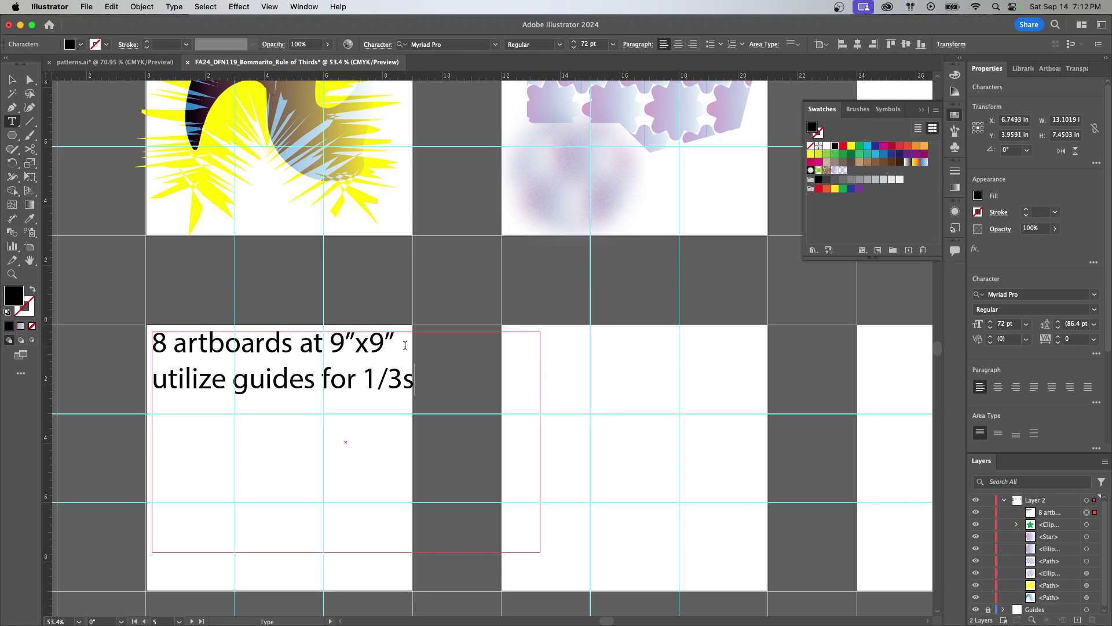
pyautogui.press('BackSpace')
pyautogui.write("'s")
# Reposition the text area on artboard 5 to about X 6.73 in, Y 4.19 in
pyautogui.click(11, 77)
pyautogui.moveTo(327, 352); pyautogui.dragTo(322, 356)
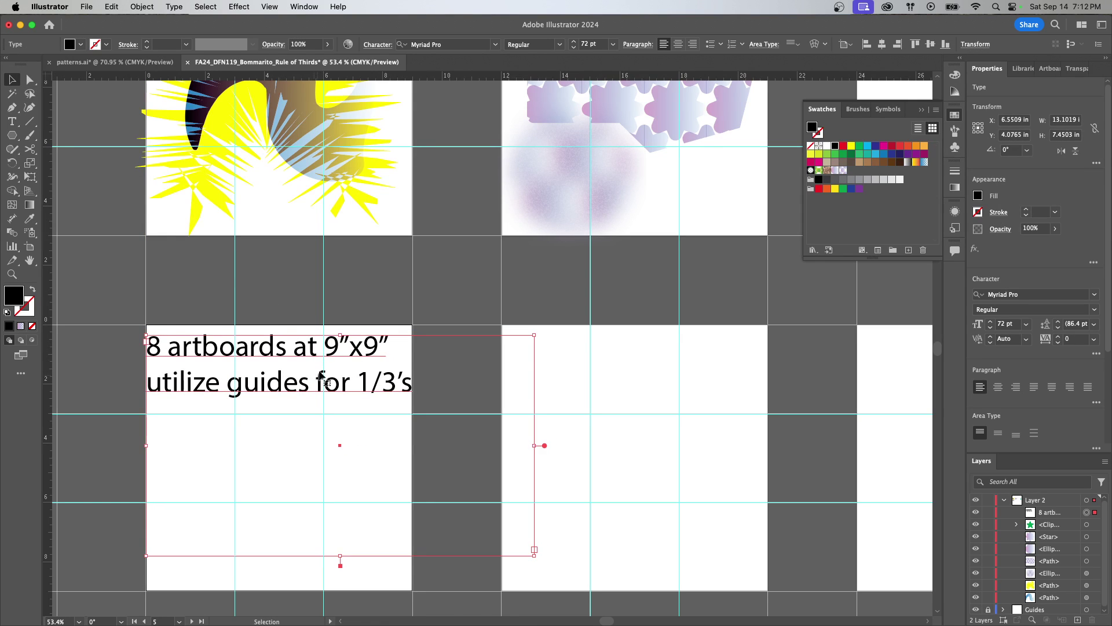
pyautogui.moveTo(362, 387); pyautogui.dragTo(367, 394)
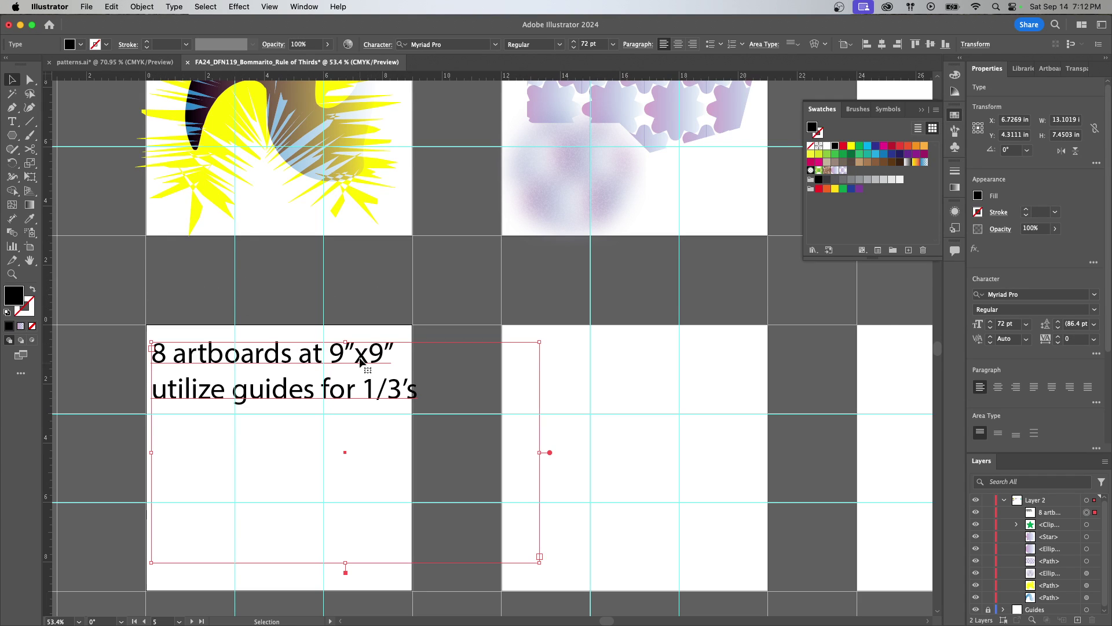
pyautogui.moveTo(360, 363); pyautogui.dragTo(362, 357)
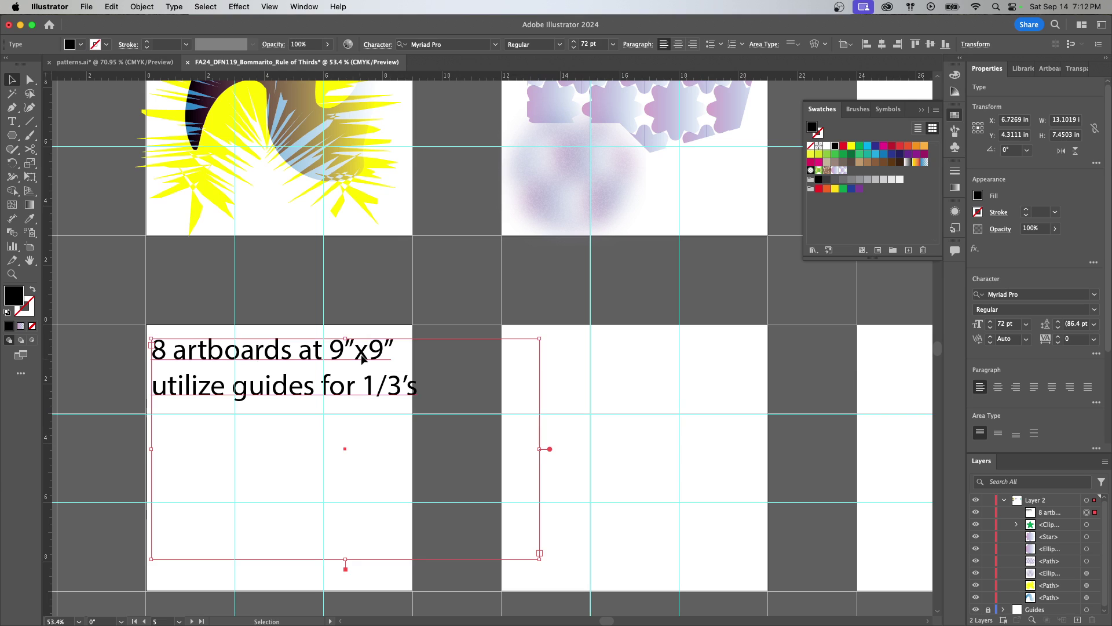
# Examine the artboard count, size, spacing and columns in the additional settings for a new document, without creating one
pyautogui.click(86, 6)
pyautogui.click(110, 27)
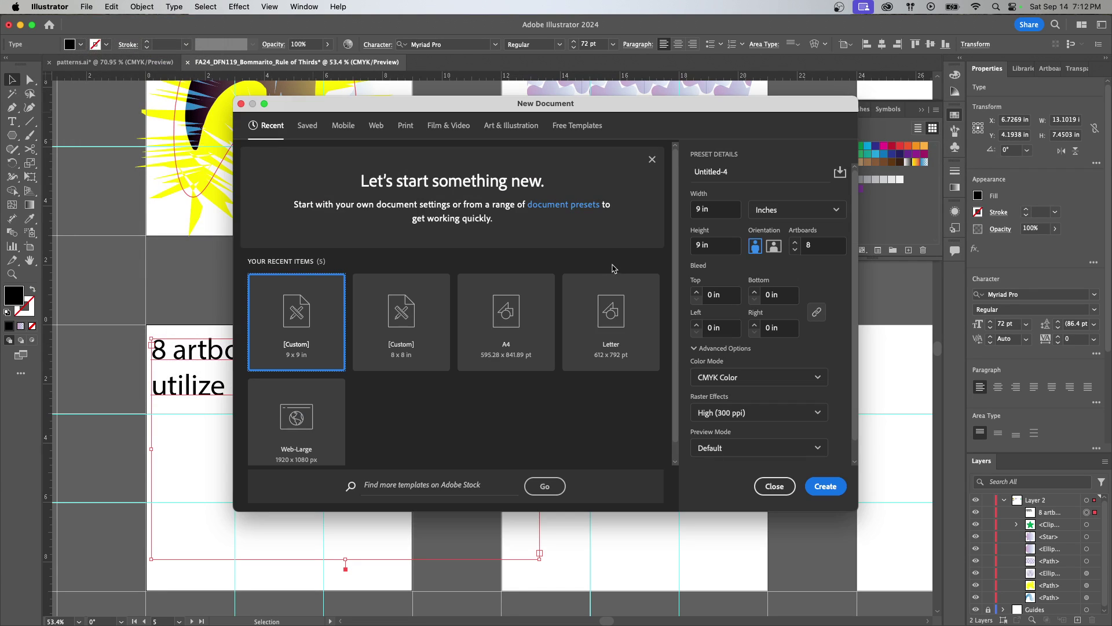
pyautogui.scroll(-2, 854, 403)
pyautogui.click(720, 455)
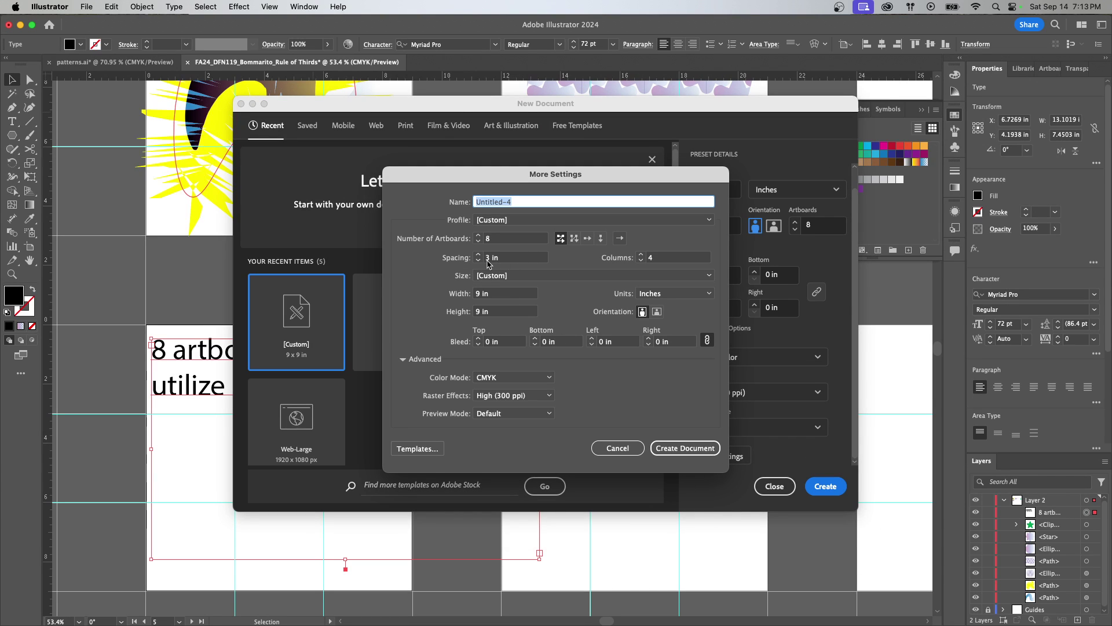
pyautogui.click(620, 451)
pyautogui.click(783, 488)
# Add a third line reading ">= 3 shapes" to the text on artboard 5
pyautogui.moveTo(344, 450); pyautogui.dragTo(388, 394)
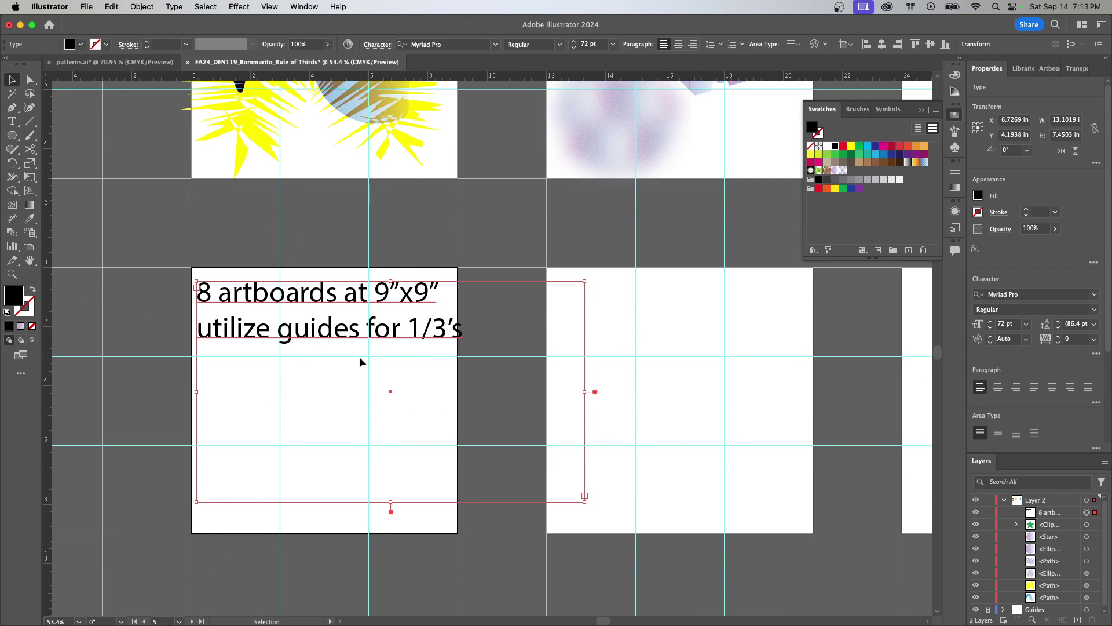
pyautogui.scroll(3, 398, 381)
pyautogui.doubleClick(460, 384)
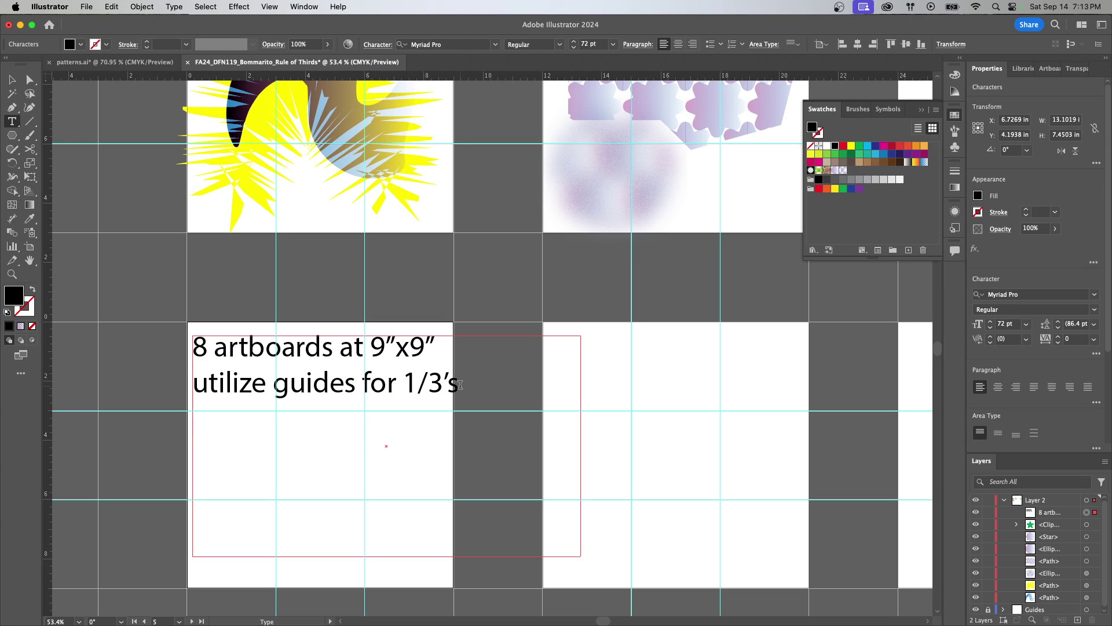
pyautogui.write('3')
pyautogui.press('BackSpace')
pyautogui.write('>+')
pyautogui.press('BackSpace')
pyautogui.write('= 3 shapes')
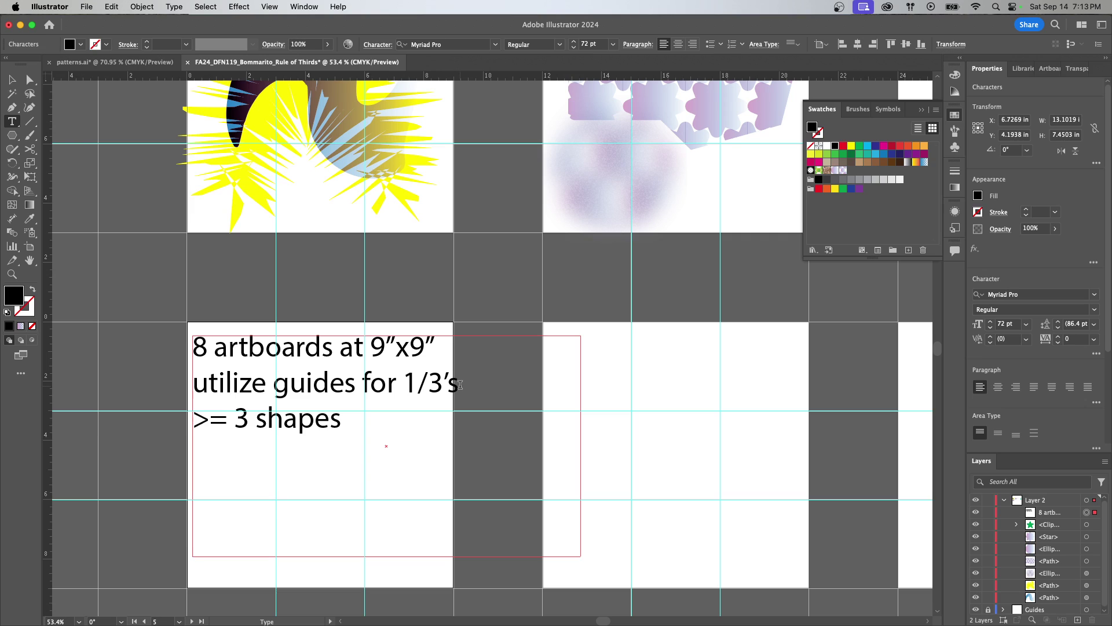
# Add a fourth line reading ">= effects (" to the text and look over the available effect categories
pyautogui.press('Return')
pyautogui.write('>= effects (')
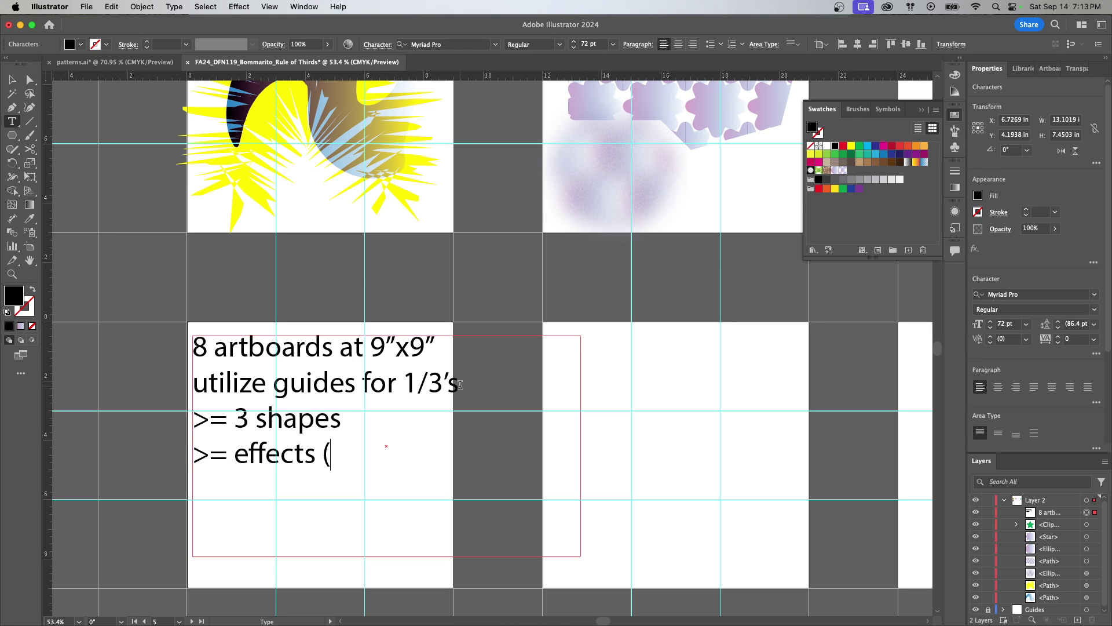
pyautogui.click(247, 8)
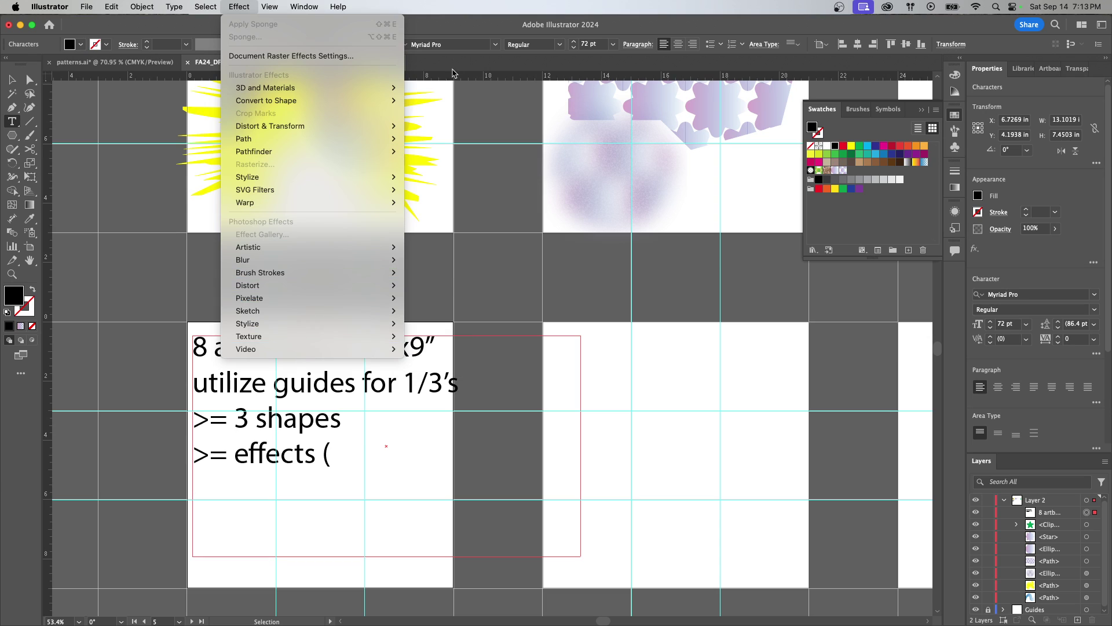
pyautogui.click(429, 36)
pyautogui.click(400, 295)
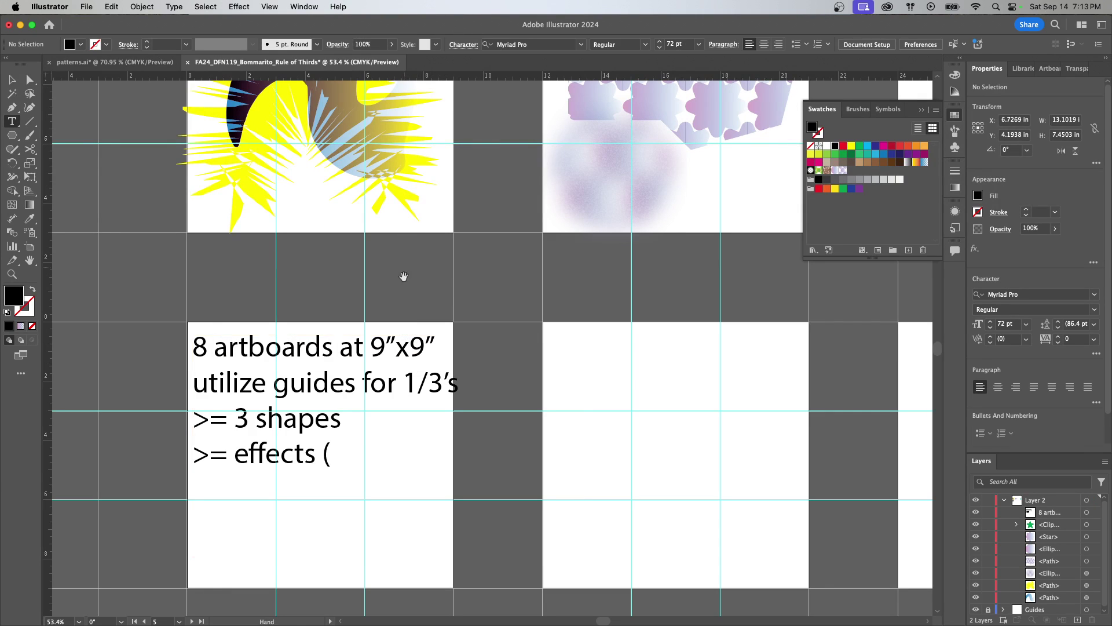
# Remove the open parenthesis after "effects" and add a new line reading "3 colors"
pyautogui.scroll(-3, 399, 296)
pyautogui.click(335, 361)
pyautogui.press('BackSpace')
pyautogui.press('Return')
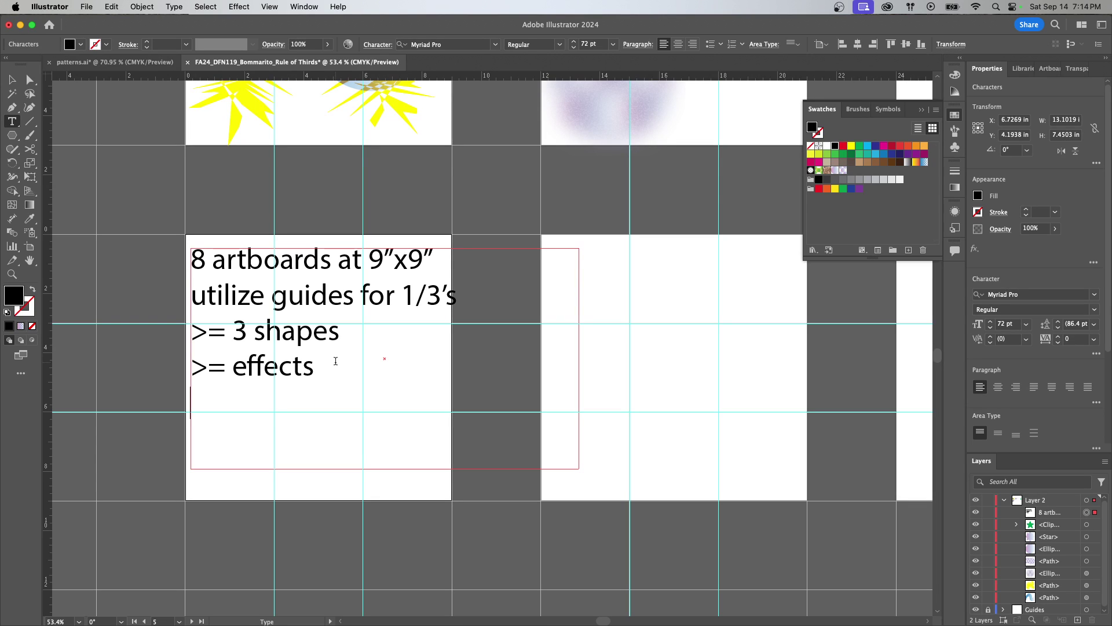
pyautogui.write('3 colors')
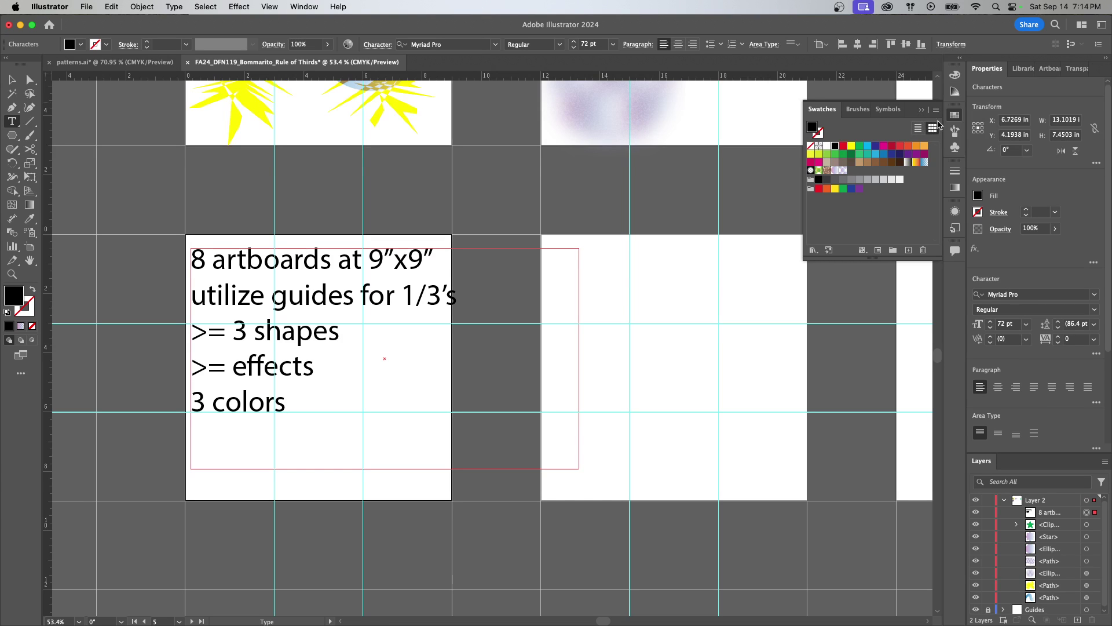
# Create a global process color swatch with C=25, M=50, Y=0, K=27
pyautogui.click(936, 110)
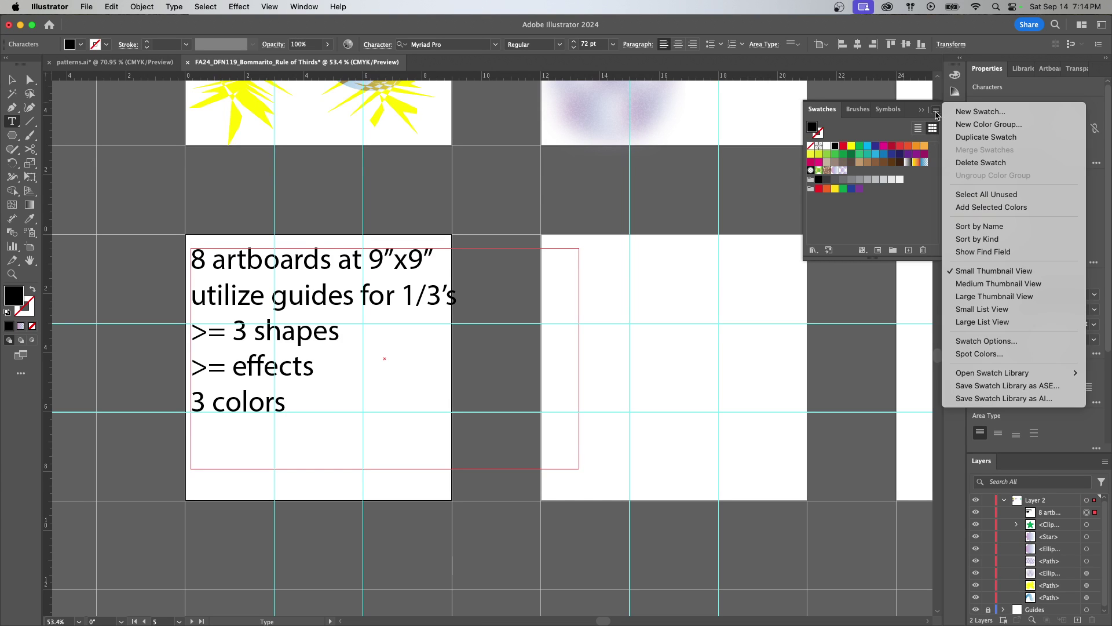
pyautogui.click(980, 112)
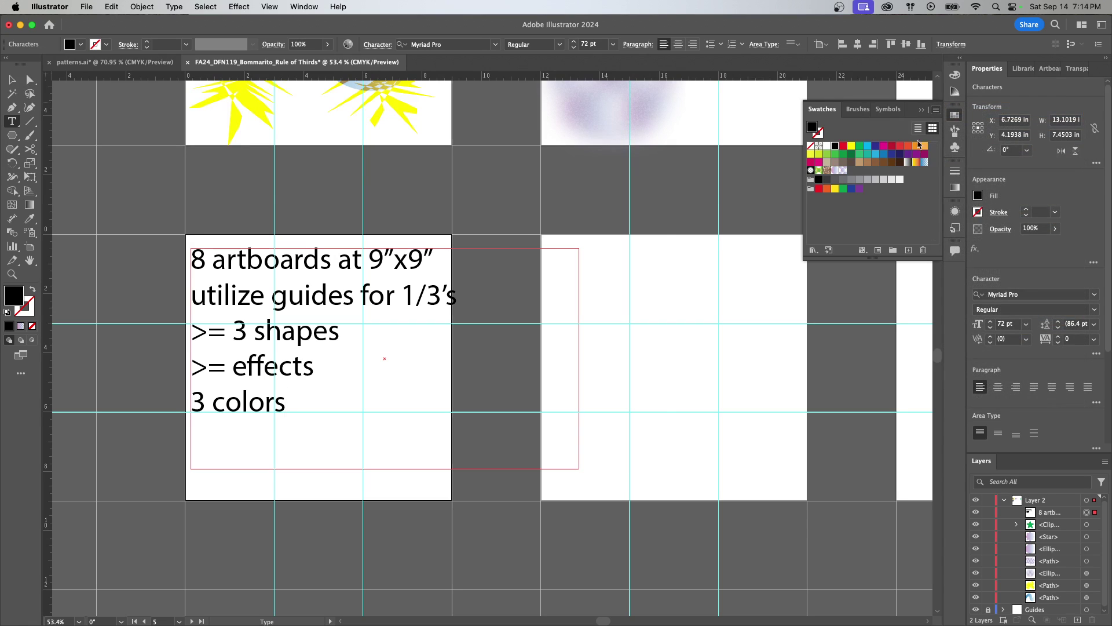
pyautogui.click(549, 301)
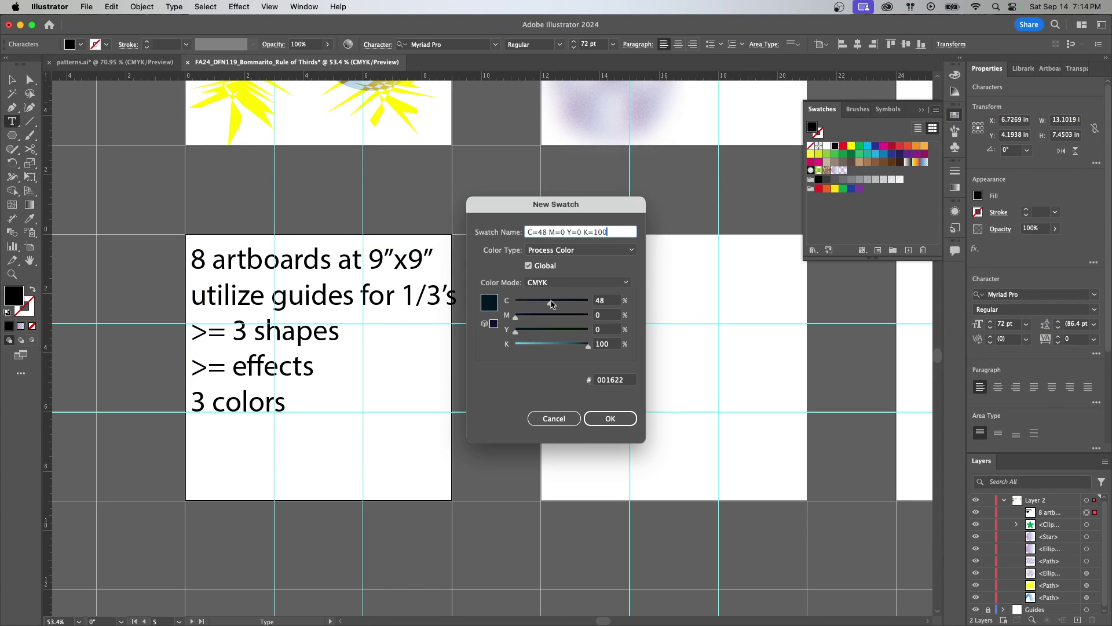
pyautogui.click(552, 316)
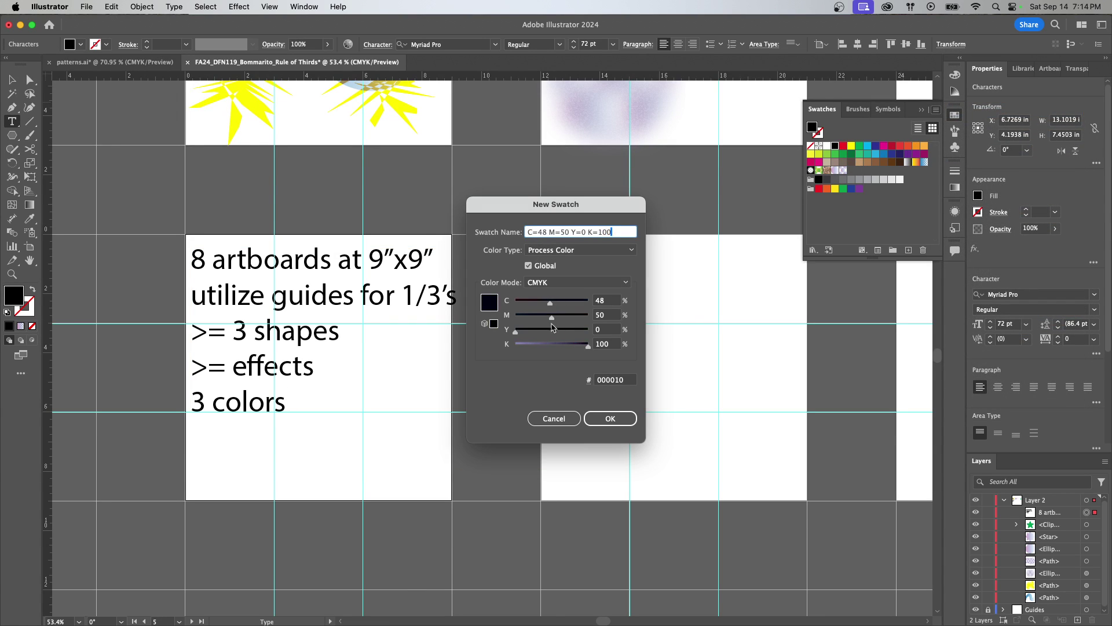
pyautogui.moveTo(561, 345); pyautogui.dragTo(535, 346)
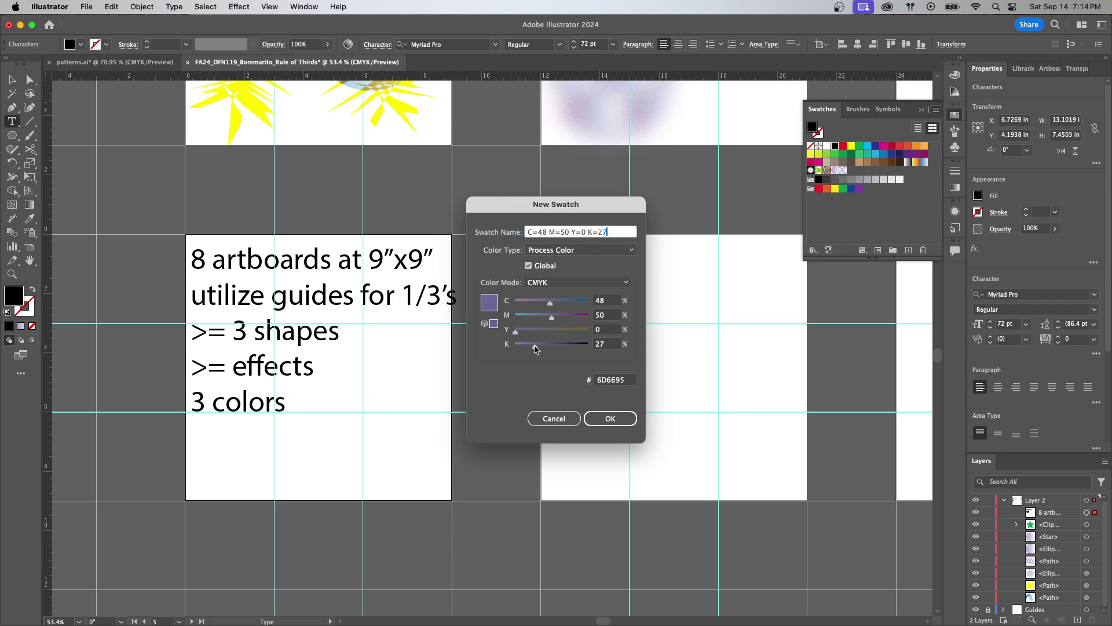
pyautogui.click(532, 302)
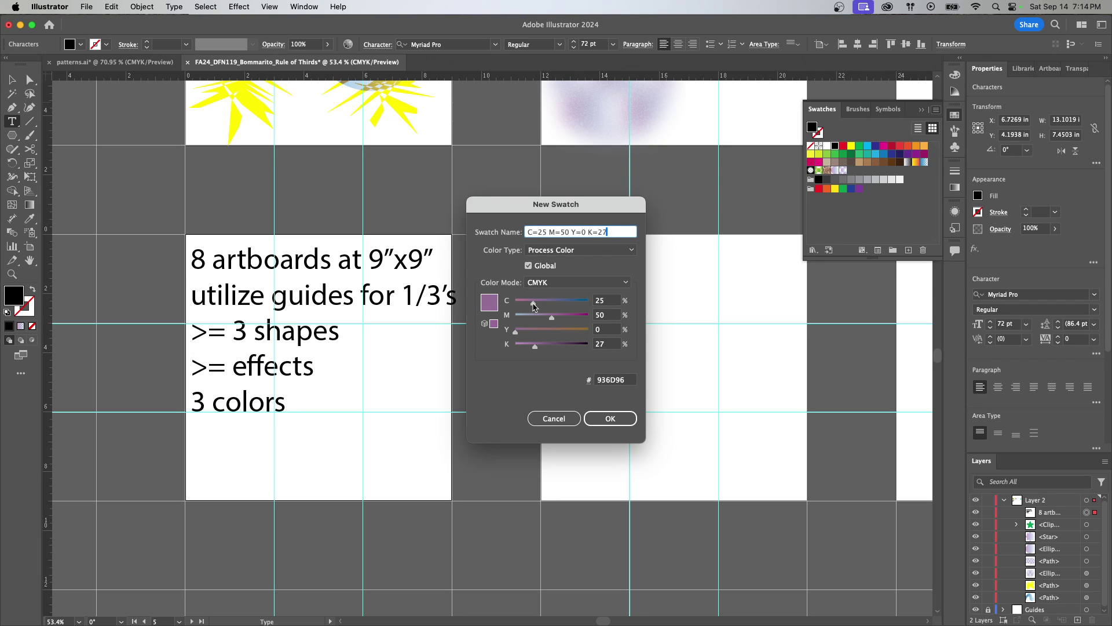
pyautogui.click(610, 418)
# Create a new color group with the default name and move the new purple swatch into it
pyautogui.moveTo(844, 147); pyautogui.dragTo(870, 195)
pyautogui.click(893, 250)
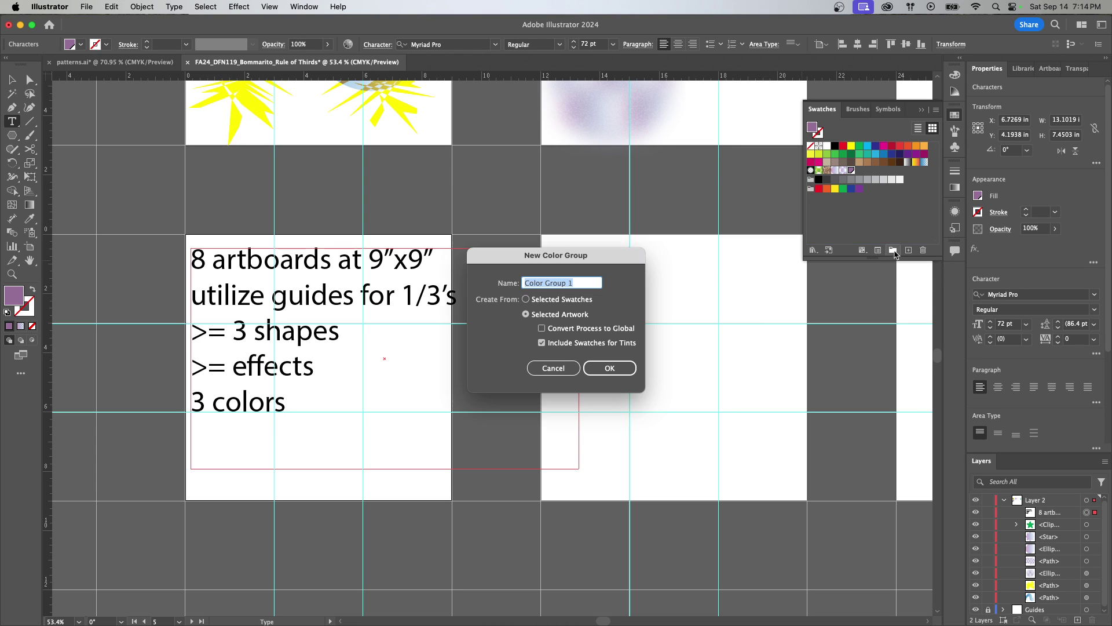
pyautogui.click(610, 368)
pyautogui.click(852, 171)
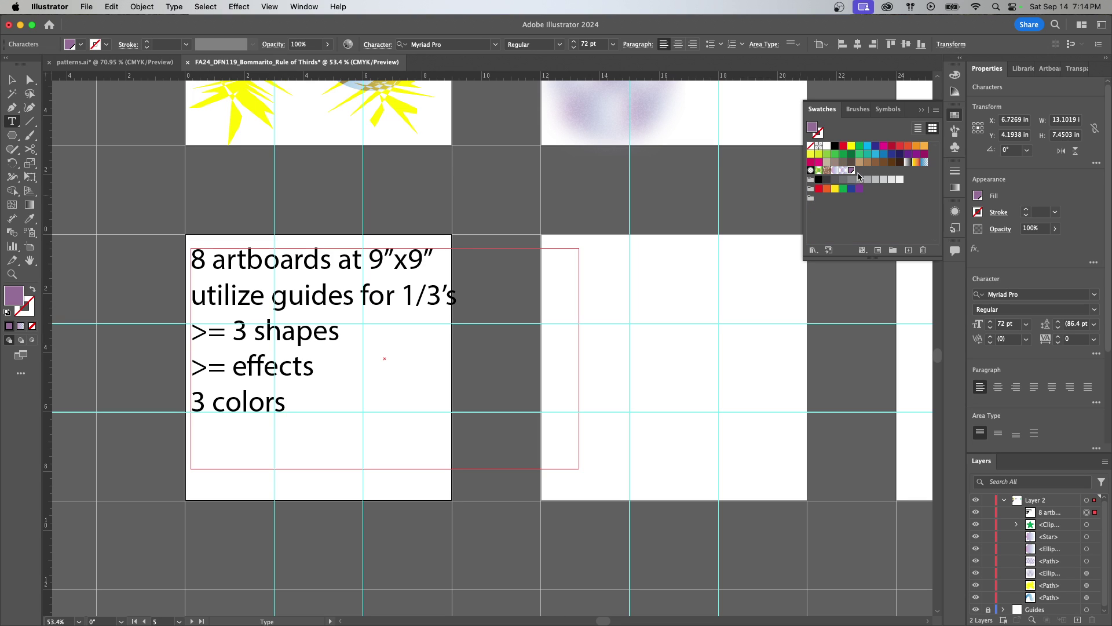
pyautogui.moveTo(851, 170); pyautogui.dragTo(811, 198)
# Create a second global process swatch in a muted blue within the new color group
pyautogui.click(935, 110)
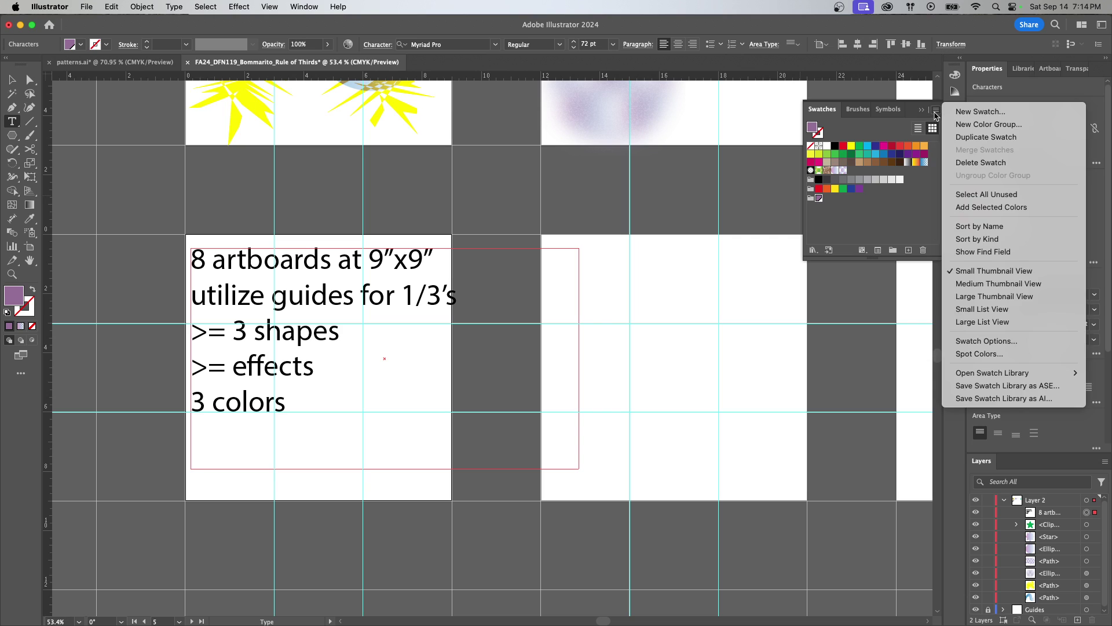
pyautogui.click(973, 112)
pyautogui.moveTo(563, 302); pyautogui.dragTo(563, 322)
pyautogui.click(610, 418)
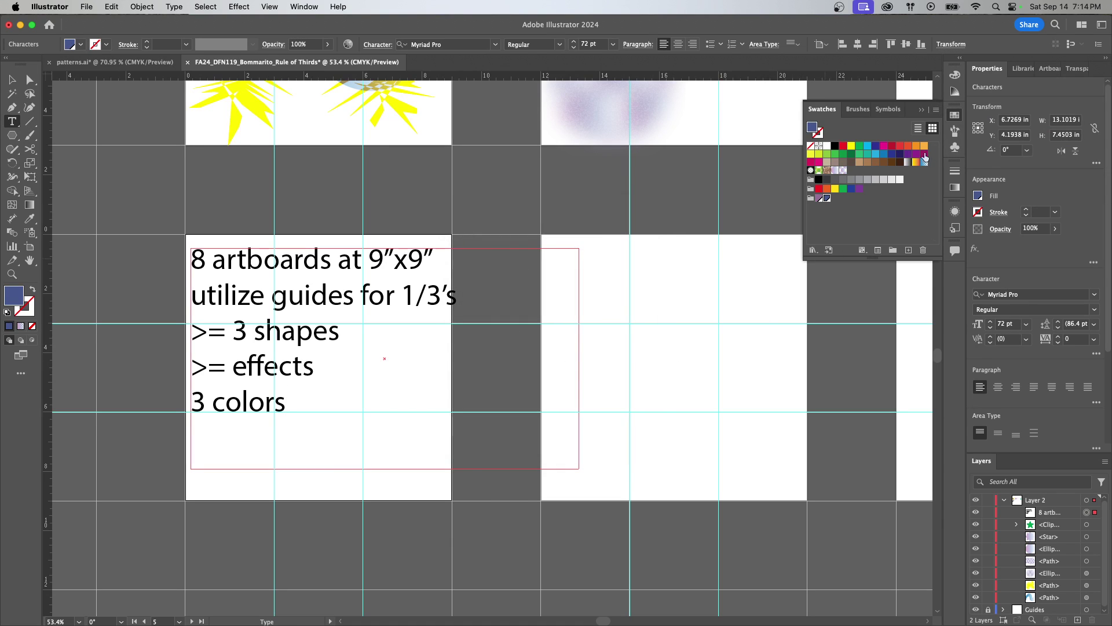
# Create a third global process swatch with C=14, M=20, Y=0, K=27 within the new color group
pyautogui.click(937, 111)
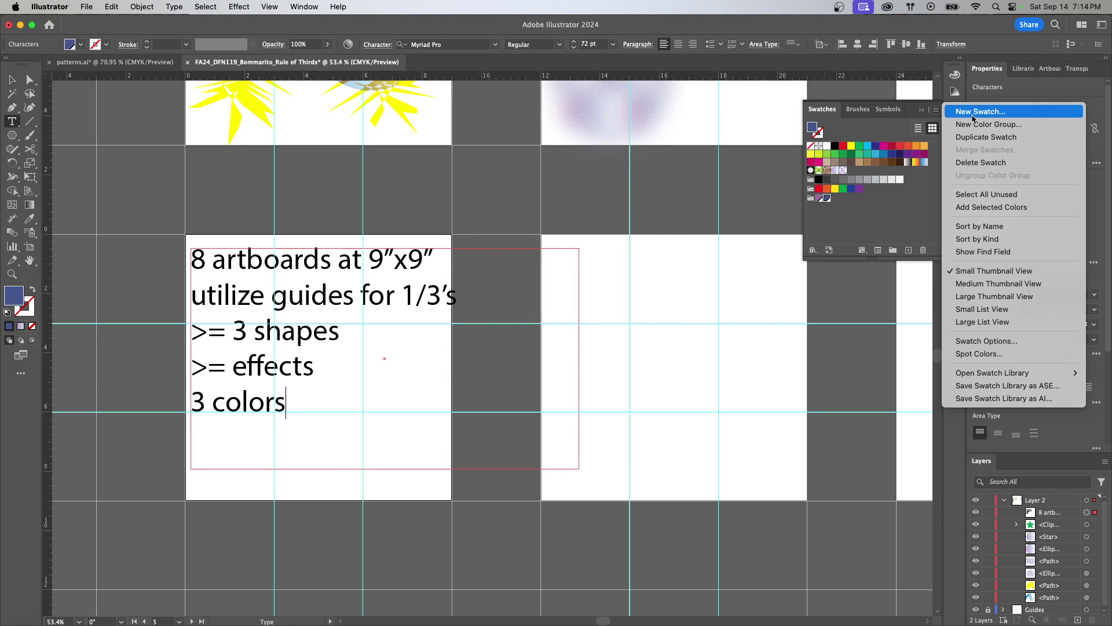
pyautogui.click(964, 111)
pyautogui.moveTo(556, 318); pyautogui.dragTo(524, 303)
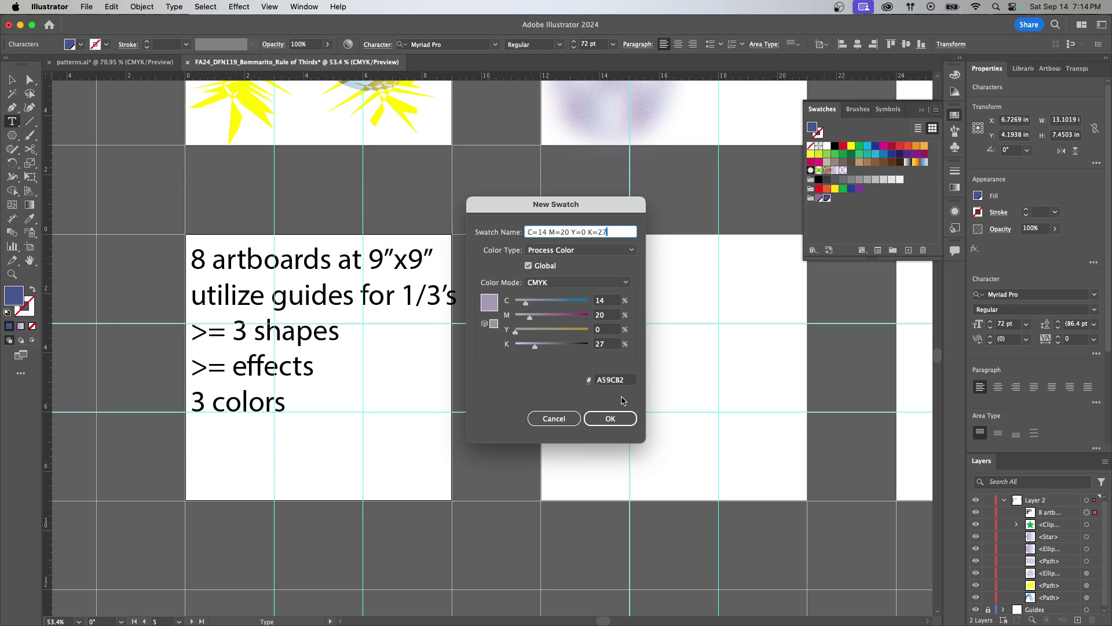
pyautogui.click(606, 418)
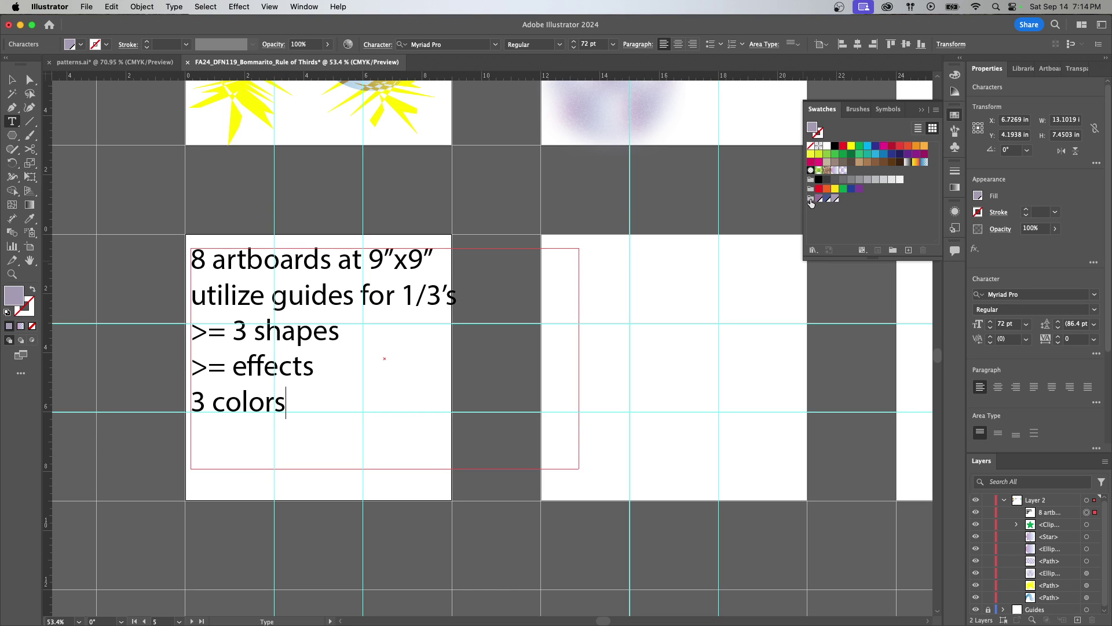
pyautogui.click(935, 110)
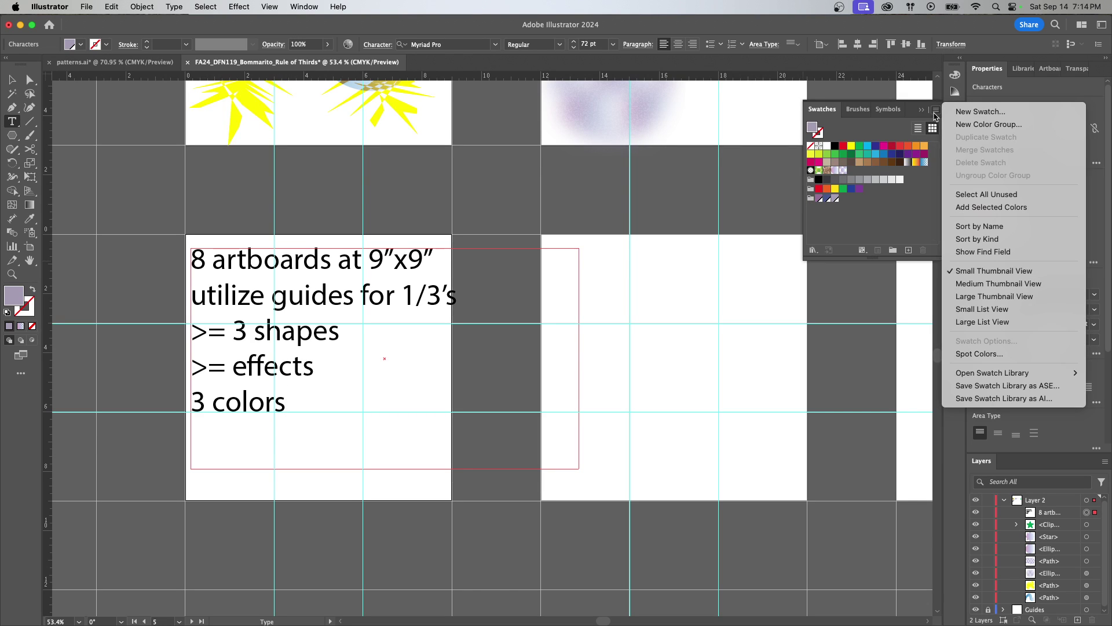
pyautogui.click(898, 214)
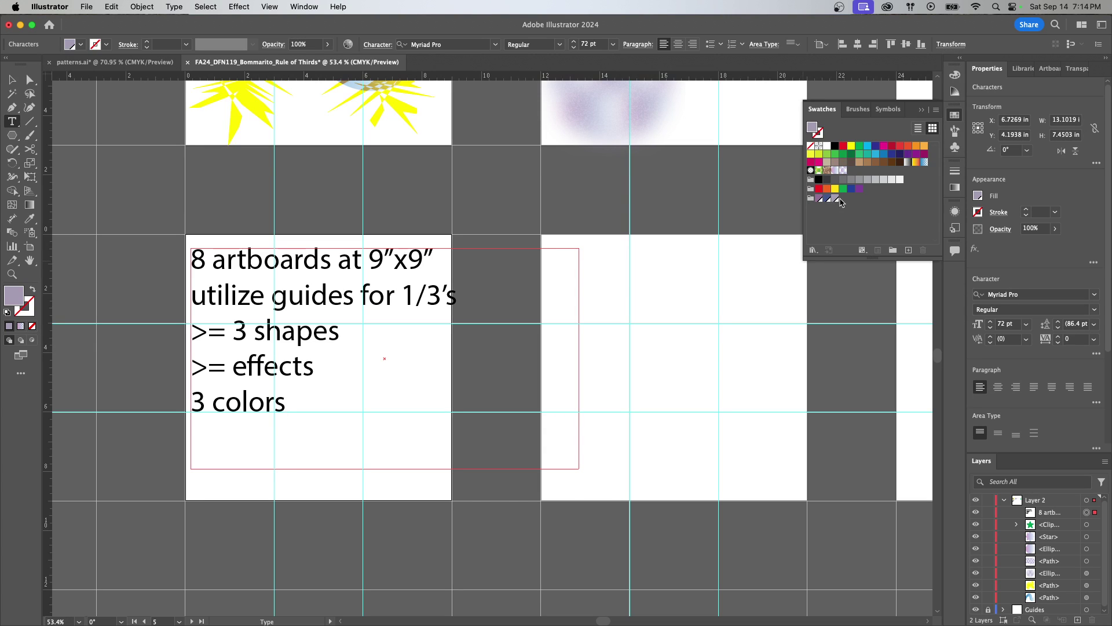
# Append "(use color group and swatches)" after "3 colors" and widen the text frame to about 19 in
pyautogui.click(294, 402)
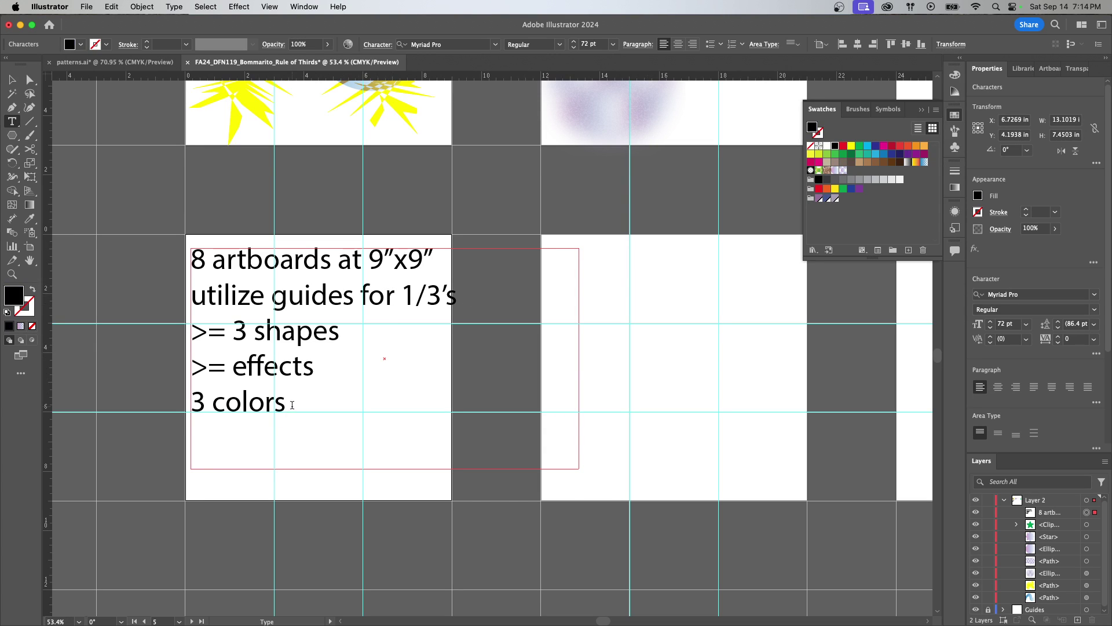
pyautogui.write('(*')
pyautogui.press('BackSpace')
pyautogui.write('use sw')
pyautogui.press('BackSpace')
pyautogui.press('BackSpace')
pyautogui.write('color group and swatches)')
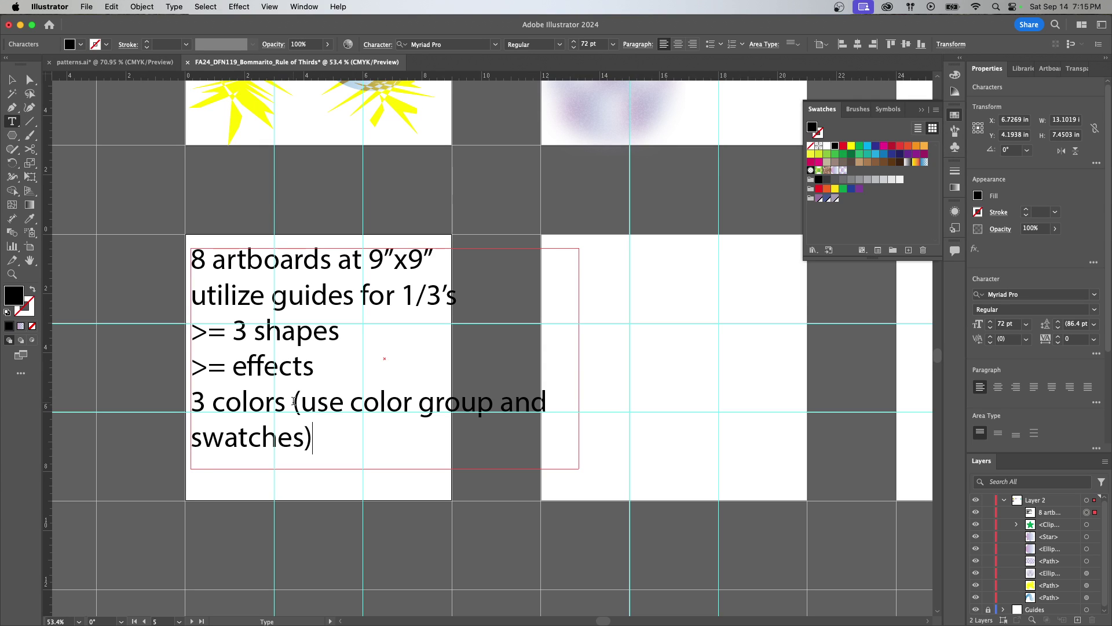
pyautogui.press('Escape')
pyautogui.moveTo(588, 364); pyautogui.dragTo(756, 356)
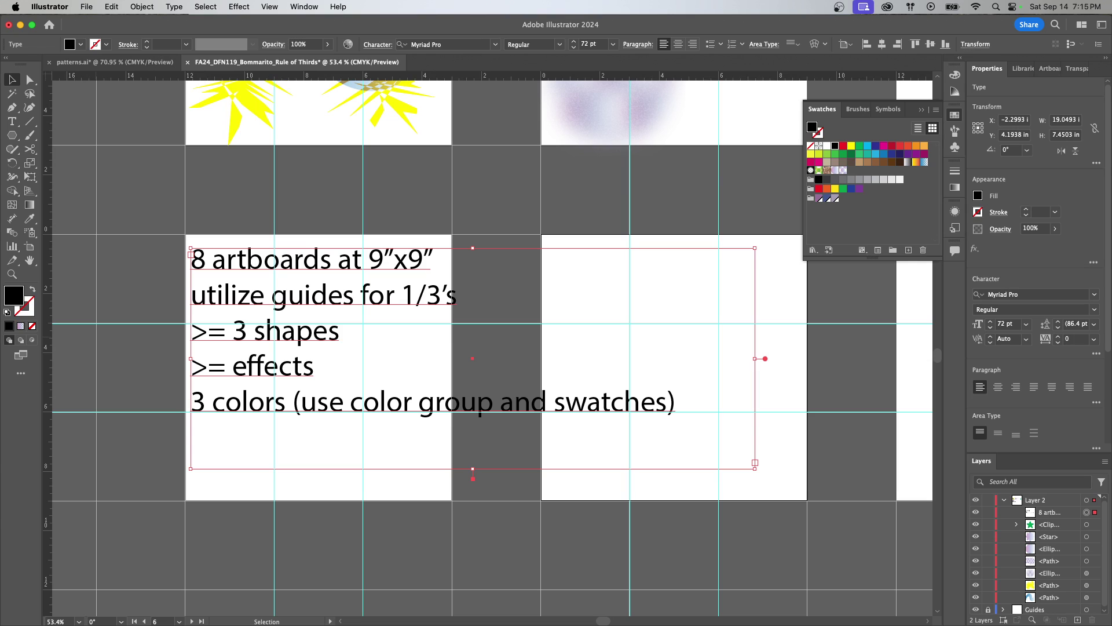
# Switch to Firefox with the Module 4 examples page and resize and reposition its window over the artwork
pyautogui.press('super+Tab')
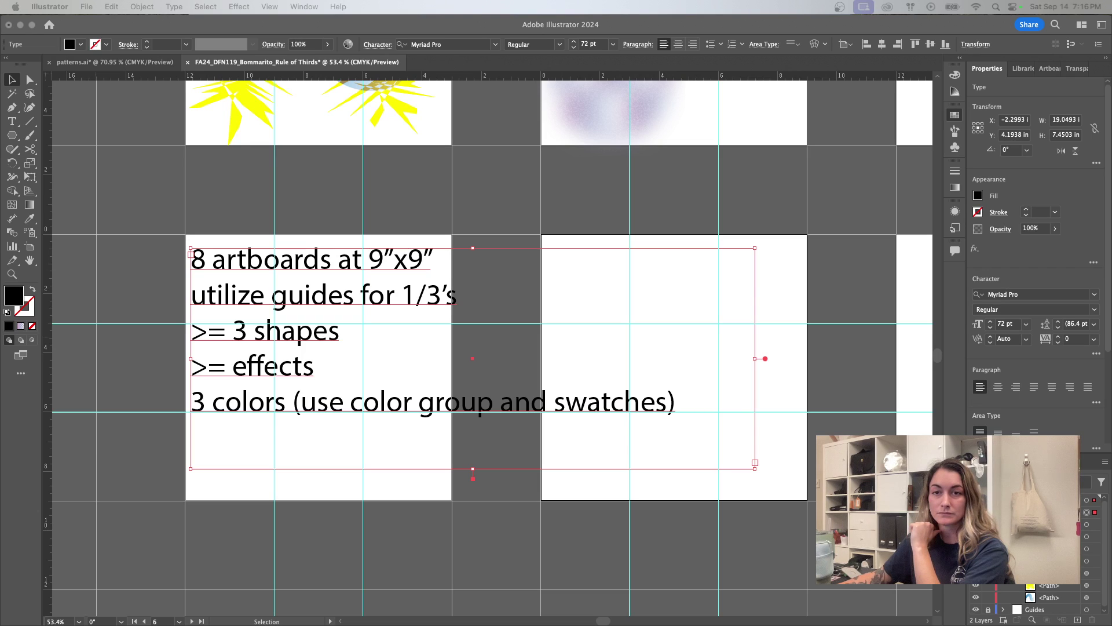
pyautogui.moveTo(1, 191); pyautogui.dragTo(218, 79)
pyautogui.moveTo(486, 518); pyautogui.dragTo(665, 572)
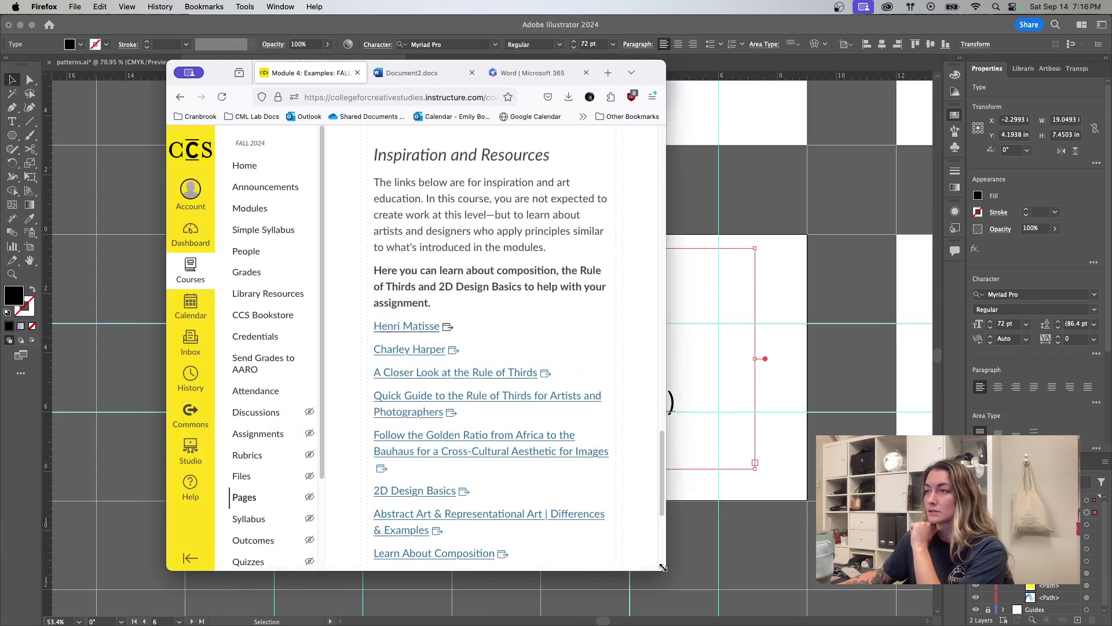
pyautogui.moveTo(639, 74); pyautogui.dragTo(535, 74)
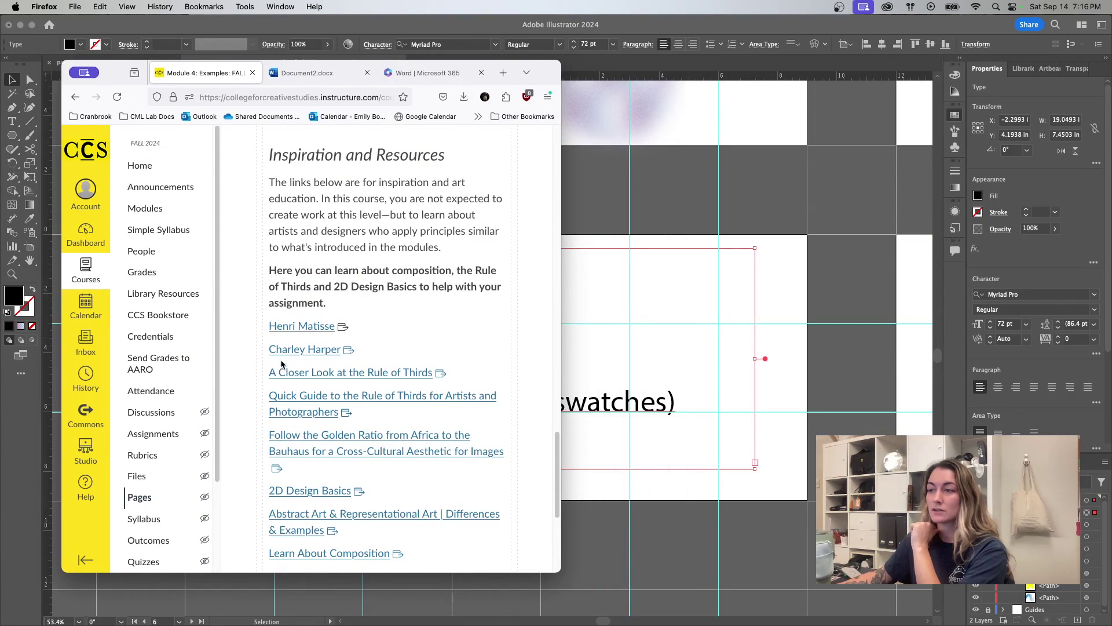
# Examine the Inspiration and Resources links and the student composition projects on the Module 4 examples page
pyautogui.scroll(-1, 341, 508)
pyautogui.scroll(15, 348, 492)
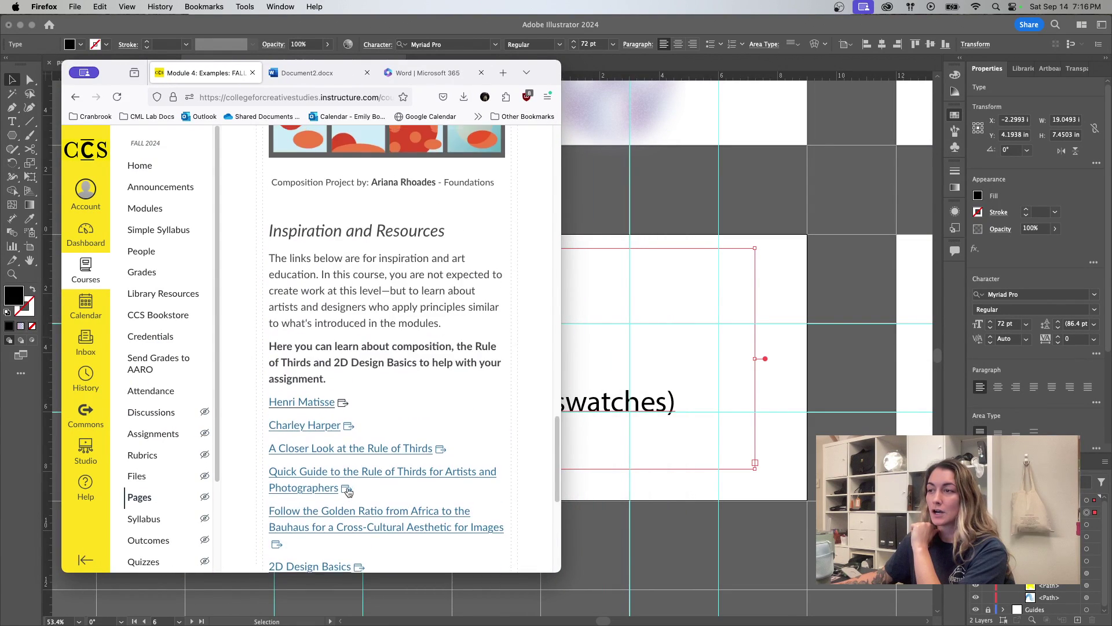
pyautogui.scroll(-12, 347, 350)
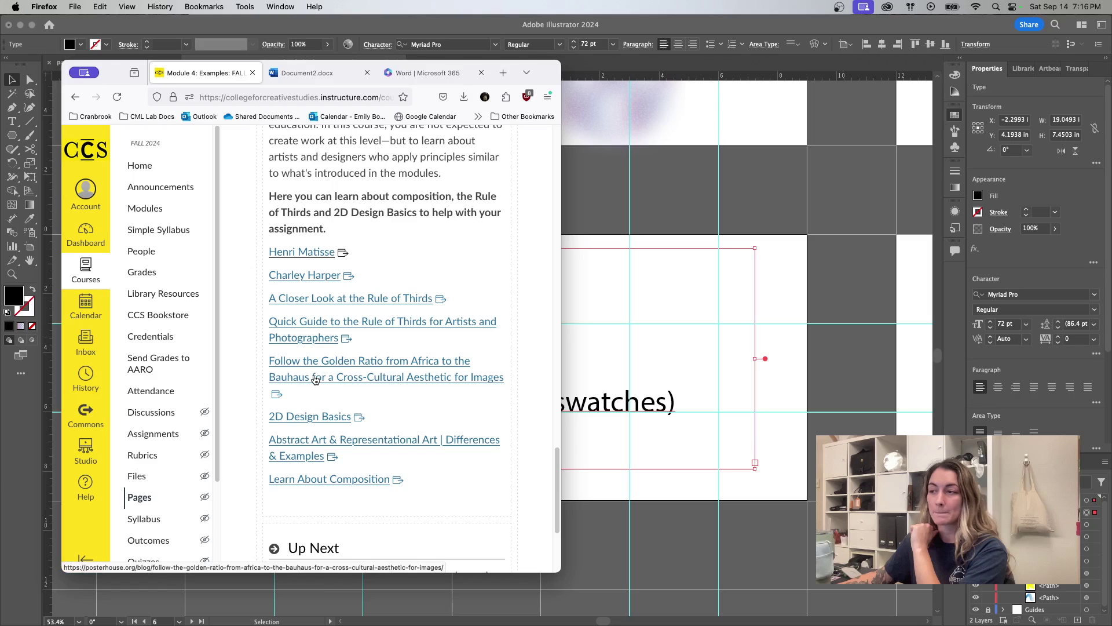
pyautogui.scroll(-2, 334, 343)
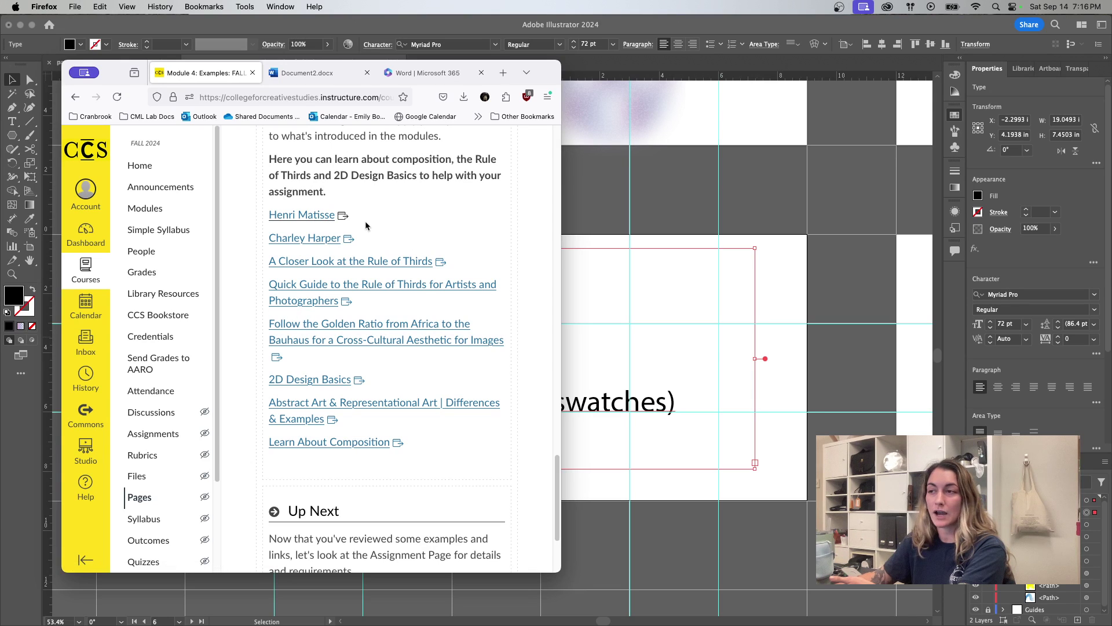
pyautogui.scroll(10, 417, 288)
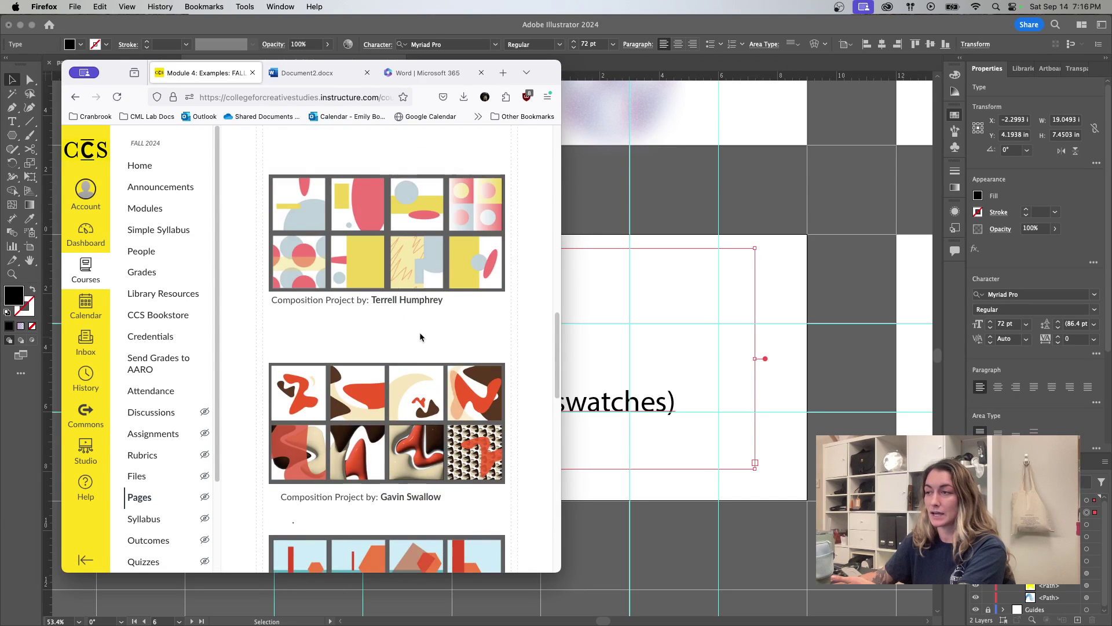
pyautogui.scroll(10, 420, 336)
pyautogui.scroll(-5, 420, 336)
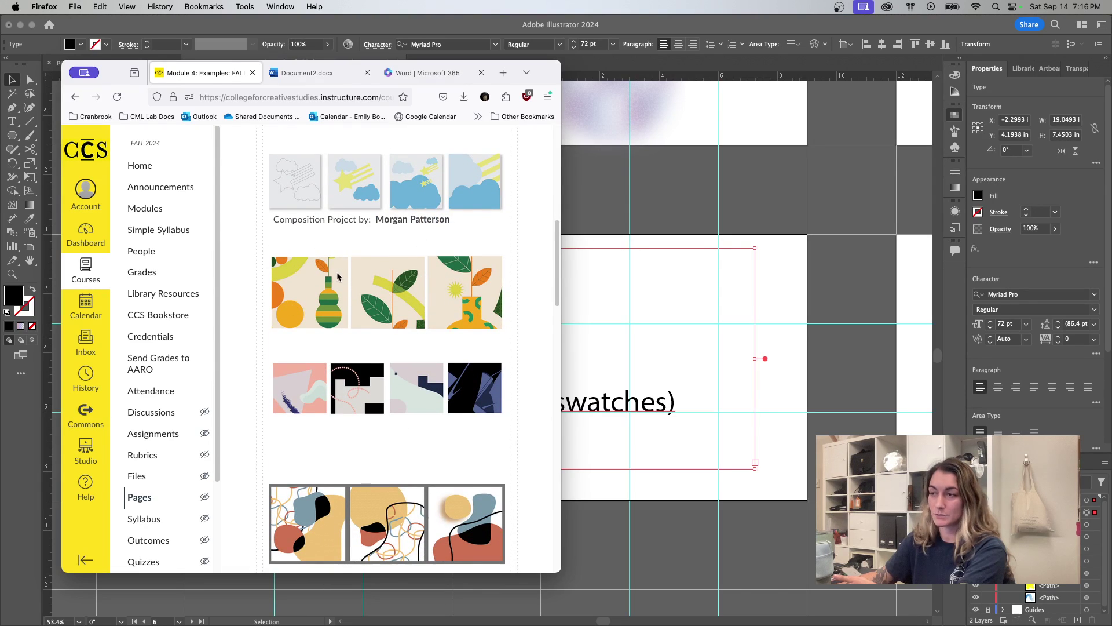
pyautogui.scroll(-2, 367, 391)
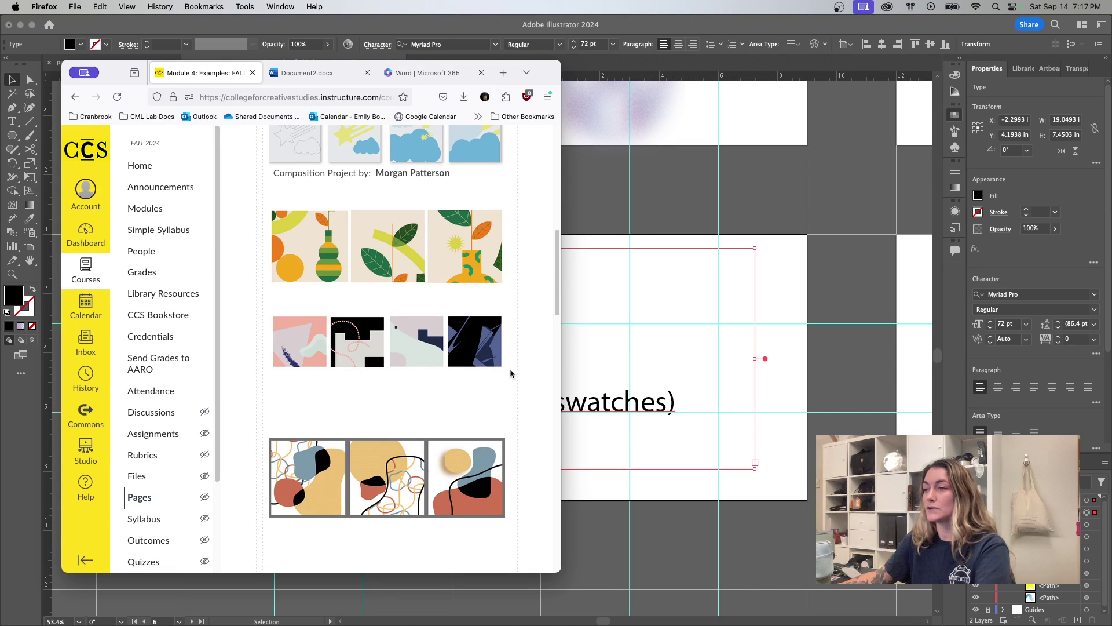
pyautogui.scroll(5, 369, 184)
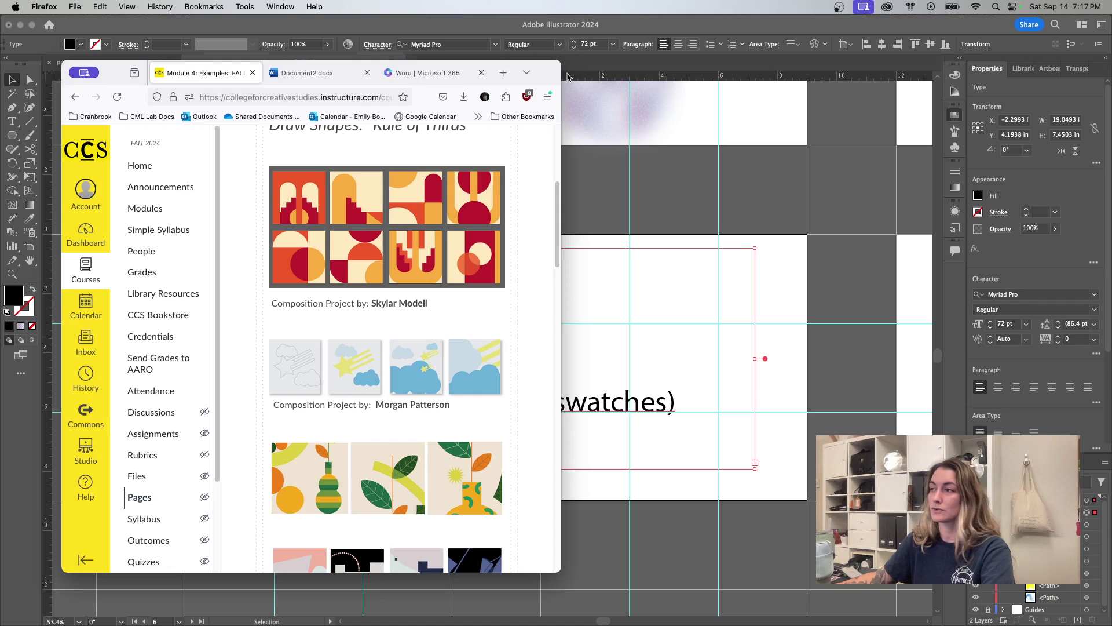
# Return to Illustrator, enlarge the small purple gradient star on artboard 3, and move the green star over its edge
pyautogui.click(616, 179)
pyautogui.moveTo(607, 201); pyautogui.dragTo(519, 304)
pyautogui.scroll(4, 519, 303)
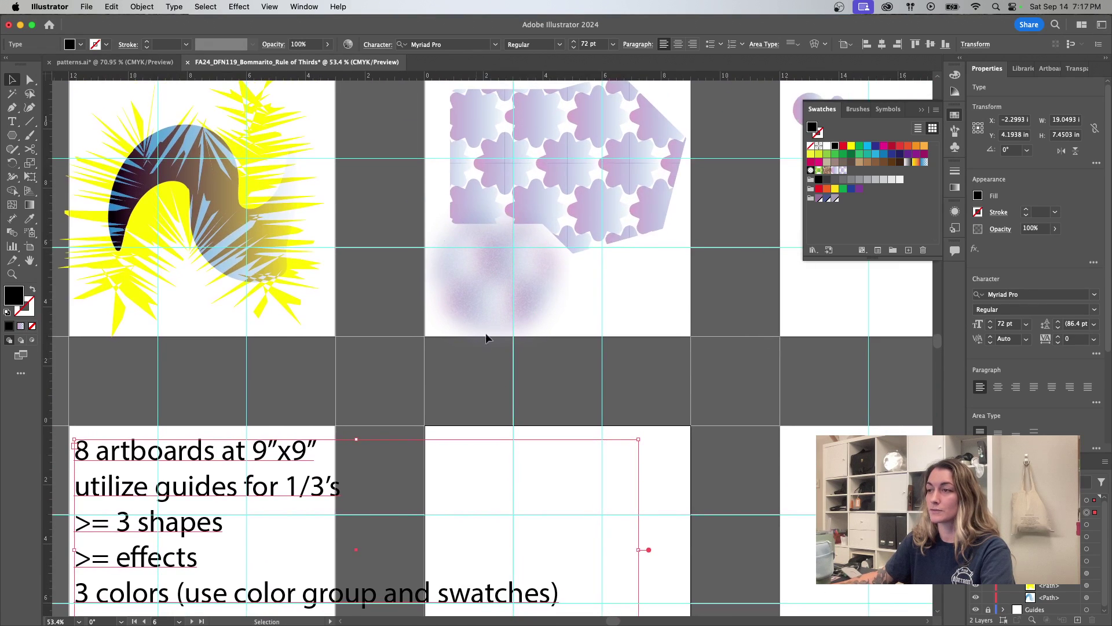
pyautogui.hscroll(10, 480, 340)
pyautogui.moveTo(425, 314); pyautogui.dragTo(372, 365)
pyautogui.moveTo(299, 302); pyautogui.dragTo(585, 256)
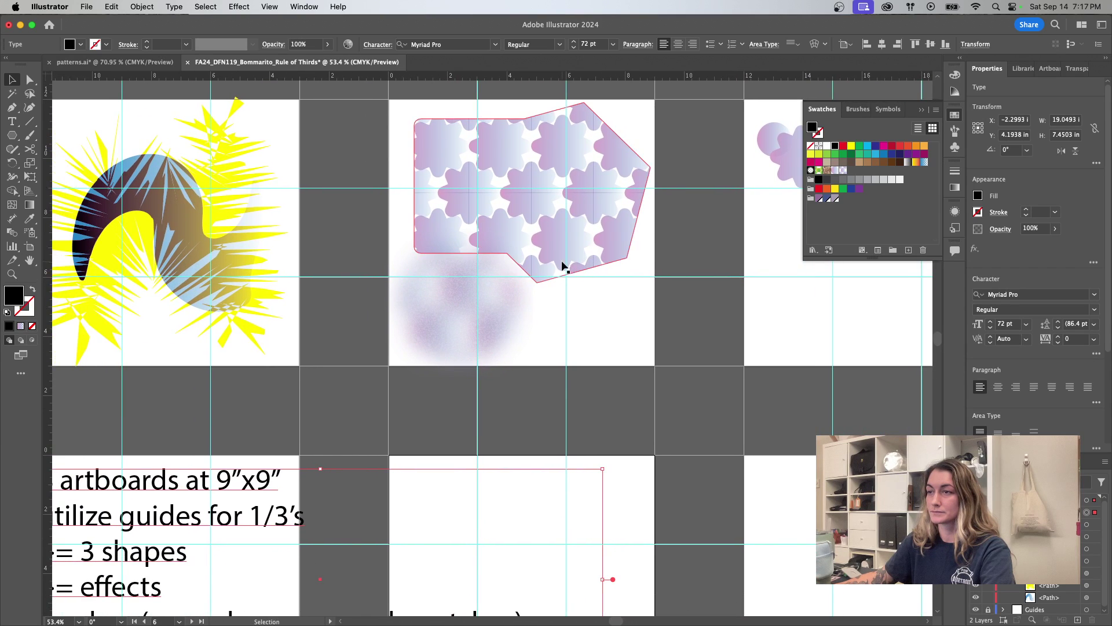
pyautogui.moveTo(470, 282); pyautogui.dragTo(102, 270)
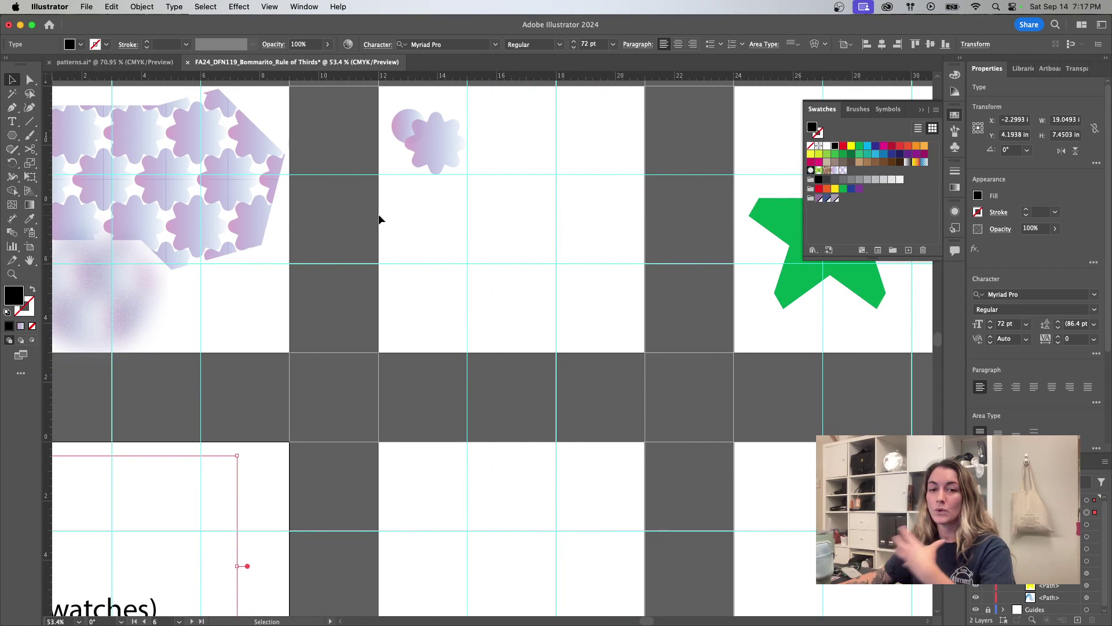
pyautogui.click(439, 159)
pyautogui.moveTo(478, 183); pyautogui.dragTo(457, 224)
pyautogui.moveTo(800, 287); pyautogui.dragTo(532, 221)
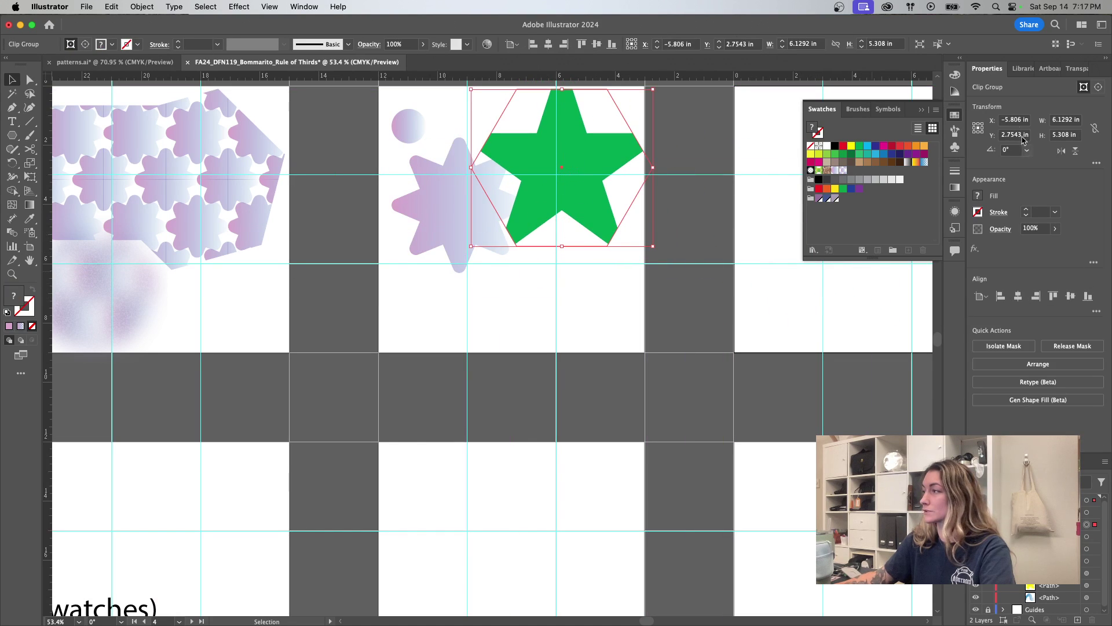
# Try the Color Burn, Hard Light and Hue blend modes on the green star
pyautogui.click(1076, 68)
pyautogui.click(998, 86)
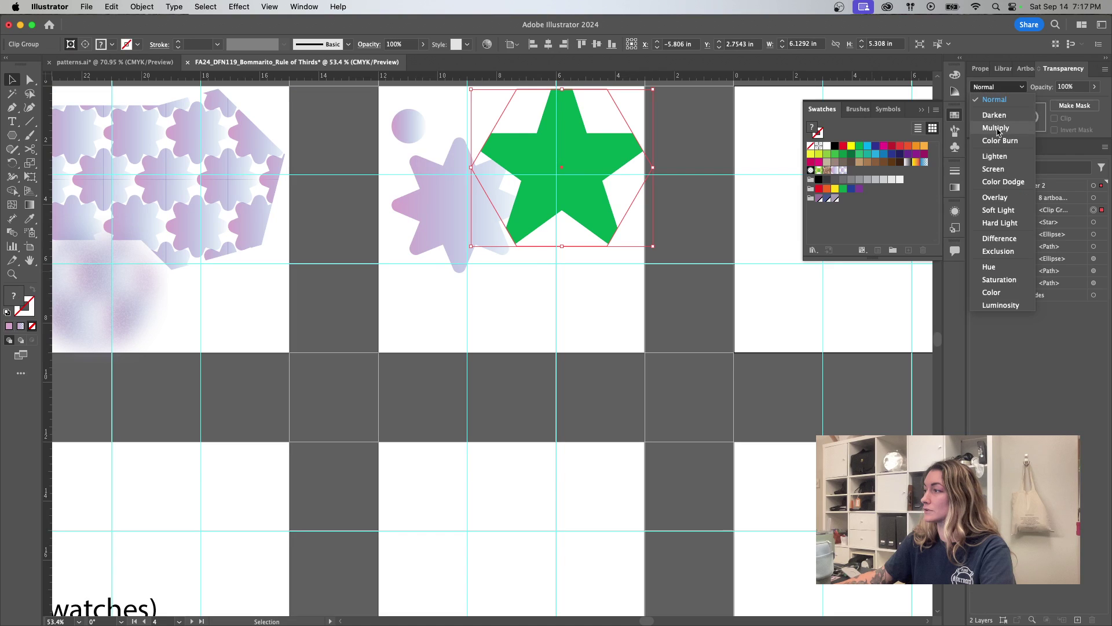
pyautogui.click(1000, 141)
pyautogui.click(1011, 87)
pyautogui.click(1011, 223)
pyautogui.click(1010, 87)
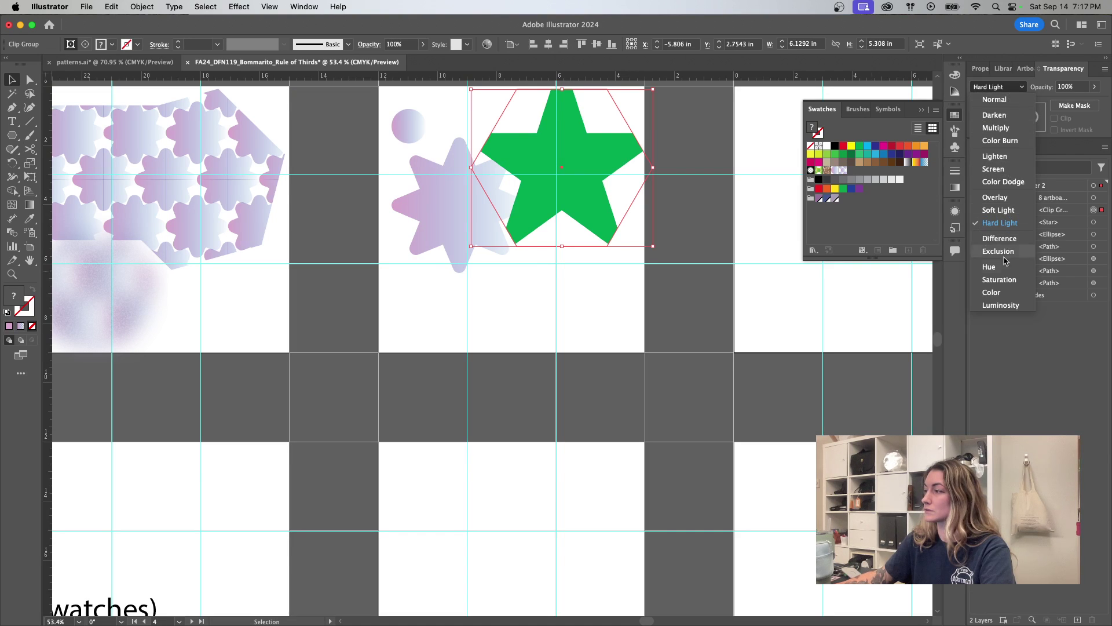
pyautogui.click(990, 267)
# Move the green star further over the purple star and set its blend mode to Darken
pyautogui.moveTo(582, 172); pyautogui.dragTo(521, 189)
pyautogui.click(1009, 87)
pyautogui.click(997, 121)
pyautogui.click(376, 248)
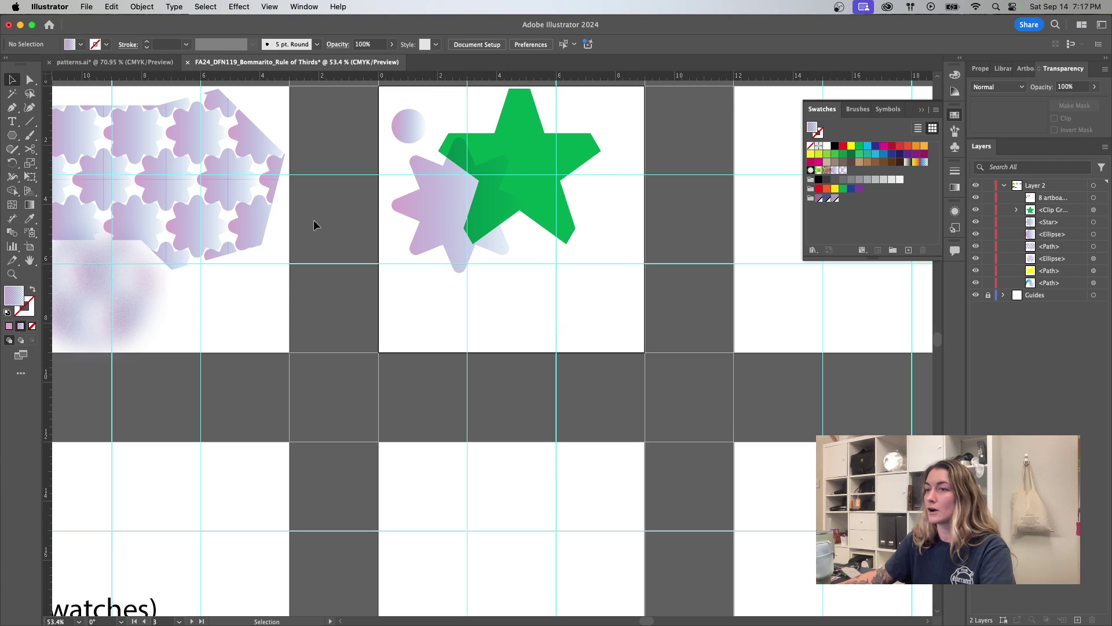
# Move the flower-patterned polygon onto artboard 3 and scale it down to about 6.4 × 4.9 in
pyautogui.moveTo(221, 205); pyautogui.dragTo(547, 244)
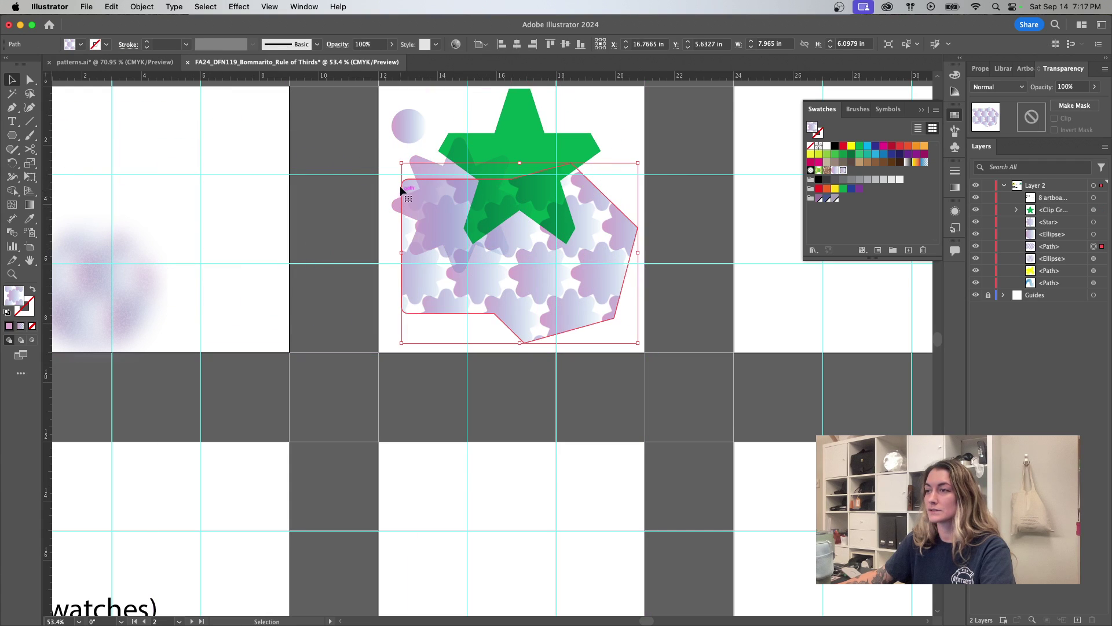
pyautogui.moveTo(403, 164); pyautogui.dragTo(427, 216)
pyautogui.moveTo(574, 279)
pyautogui.mouseDown()
pyautogui.moveTo(579, 296)
pyautogui.moveTo(577, 282)
pyautogui.mouseUp()
pyautogui.moveTo(443, 198); pyautogui.dragTo(430, 204)
# Rearrange artboard 3 with the patterned polygon near its upper edge and the green star overlapping the polygon's lower part
pyautogui.moveTo(539, 165); pyautogui.dragTo(544, 539)
pyautogui.scroll(-3, 556, 377)
pyautogui.moveTo(561, 196); pyautogui.dragTo(547, 427)
pyautogui.moveTo(605, 350); pyautogui.dragTo(599, 336)
pyautogui.moveTo(475, 432); pyautogui.dragTo(466, 461)
pyautogui.moveTo(538, 352); pyautogui.dragTo(528, 169)
pyautogui.scroll(5, 529, 269)
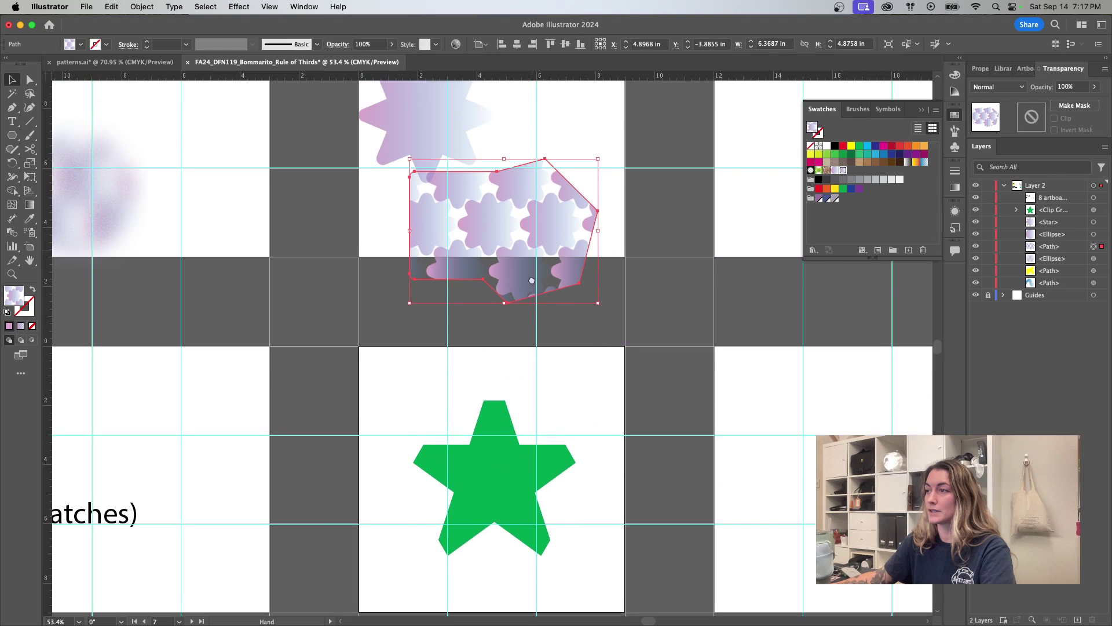
pyautogui.moveTo(525, 315); pyautogui.dragTo(532, 156)
pyautogui.moveTo(486, 578); pyautogui.dragTo(505, 263)
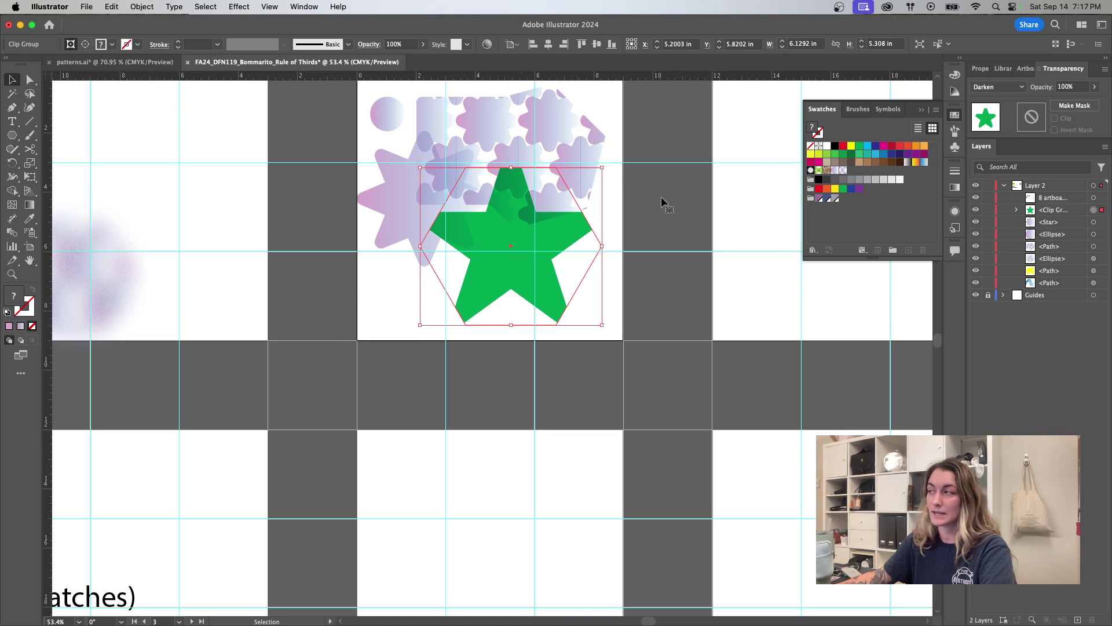
# Move the green star so it overhangs the lower-right corner of artboard 3, and deselect it
pyautogui.click(1015, 87)
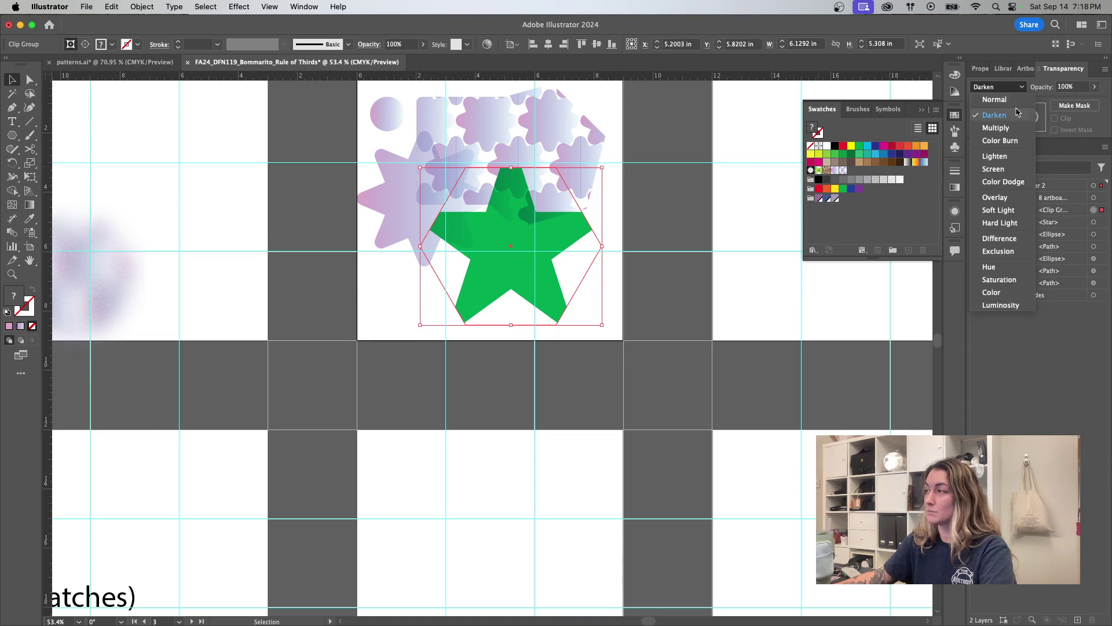
pyautogui.click(1006, 409)
pyautogui.press('space')
pyautogui.moveTo(646, 342); pyautogui.dragTo(653, 403)
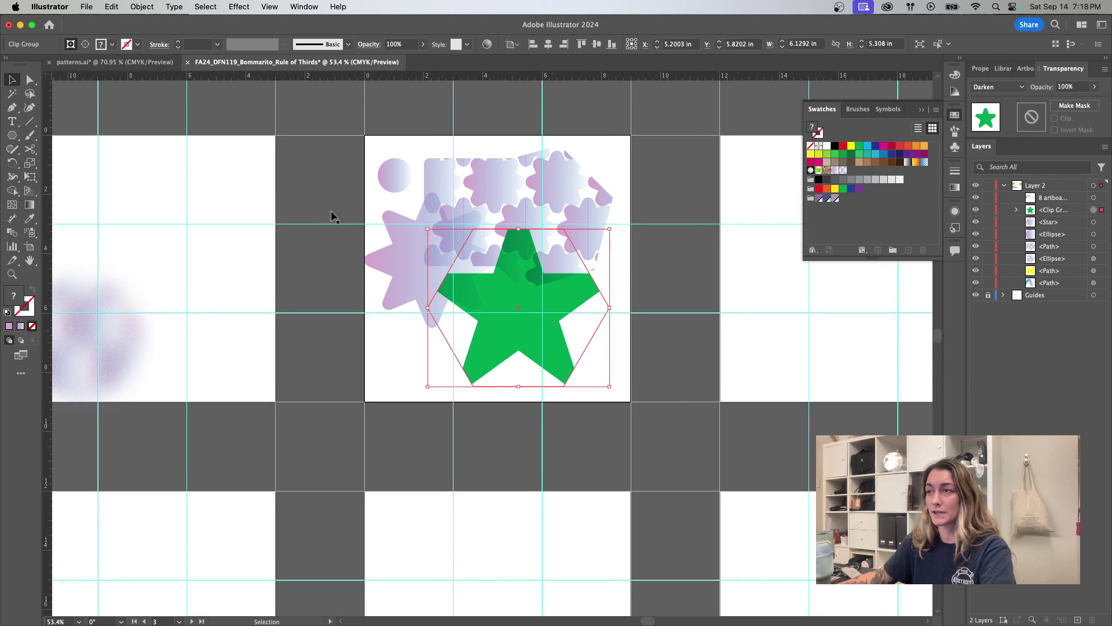
pyautogui.moveTo(495, 314); pyautogui.dragTo(595, 349)
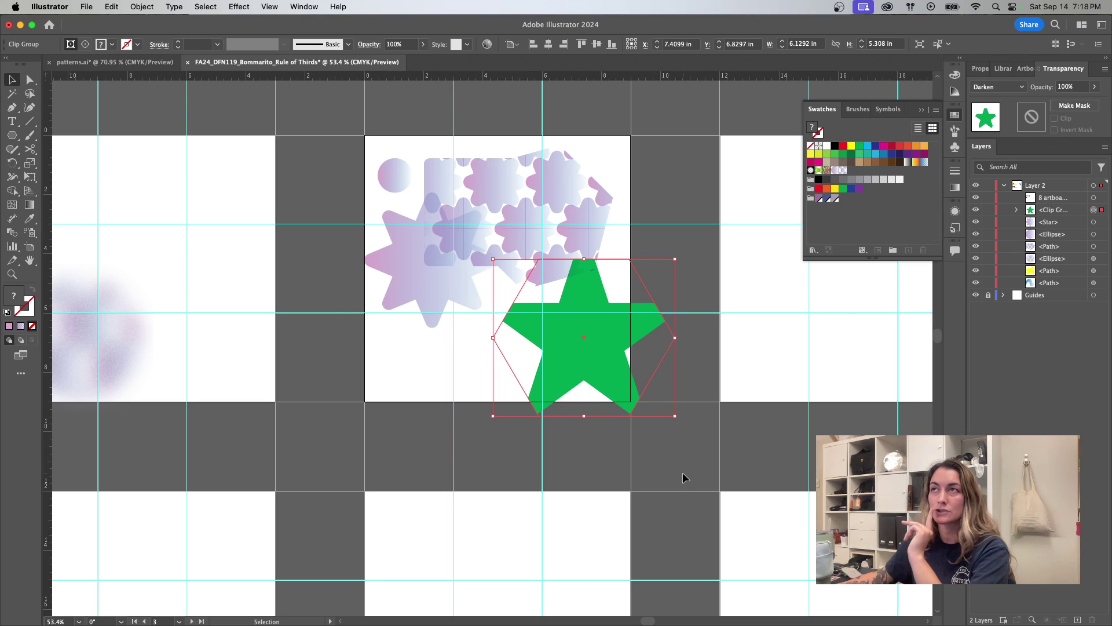
pyautogui.moveTo(597, 371); pyautogui.dragTo(602, 384)
pyautogui.click(729, 440)
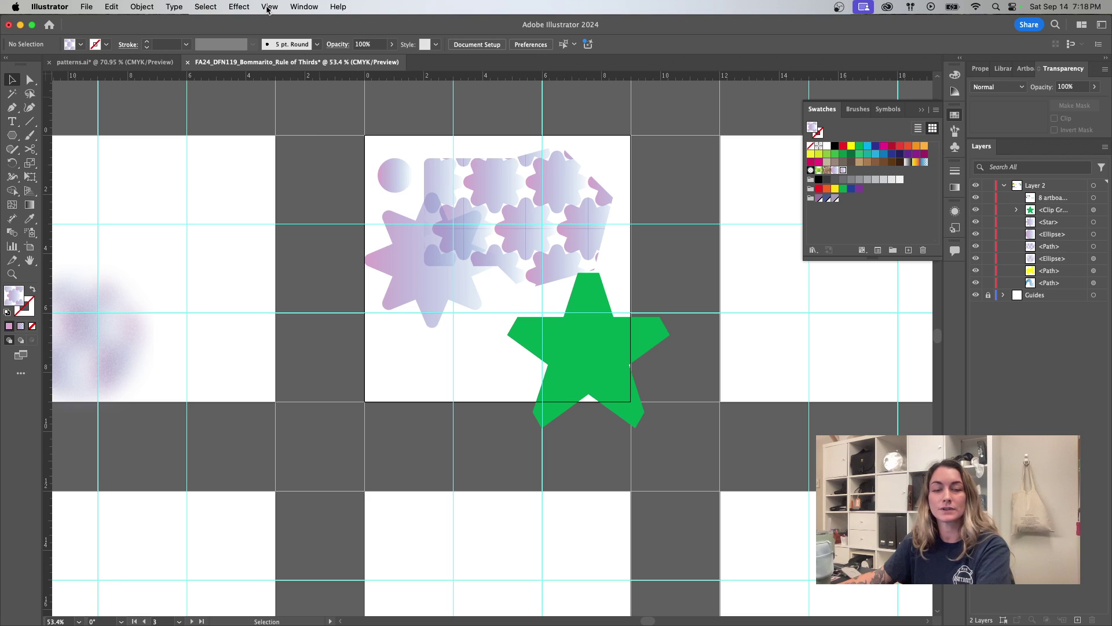
# Draw a 9 × 9 in rectangle covering artboard 3 and fill it with the red swatch
pyautogui.moveTo(11, 135); pyautogui.dragTo(58, 138)
pyautogui.moveTo(364, 135); pyautogui.dragTo(631, 400)
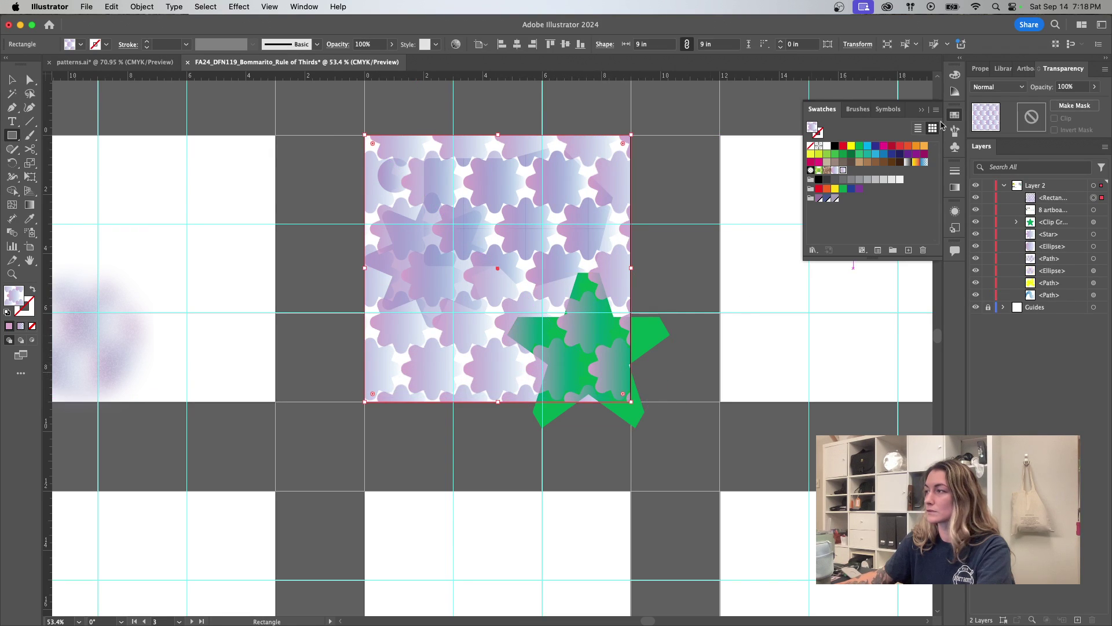
pyautogui.click(846, 148)
# Clip the shapes on artboard 3 to the red rectangle with a clipping mask, and undo the mask
pyautogui.press('v')
pyautogui.moveTo(610, 379); pyautogui.dragTo(656, 442)
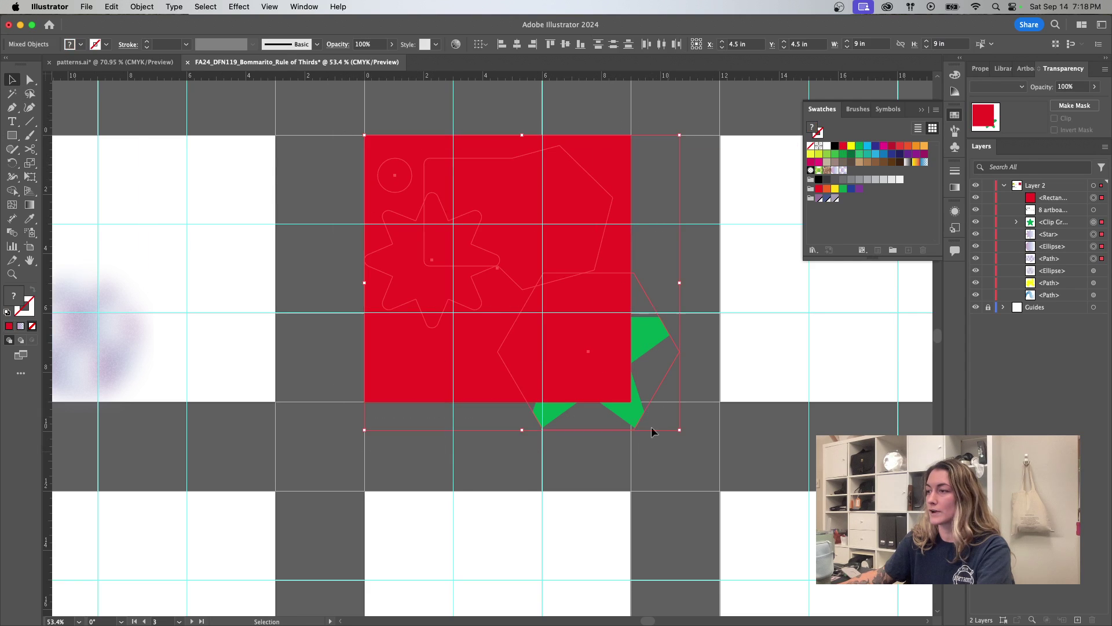
pyautogui.click(134, 8)
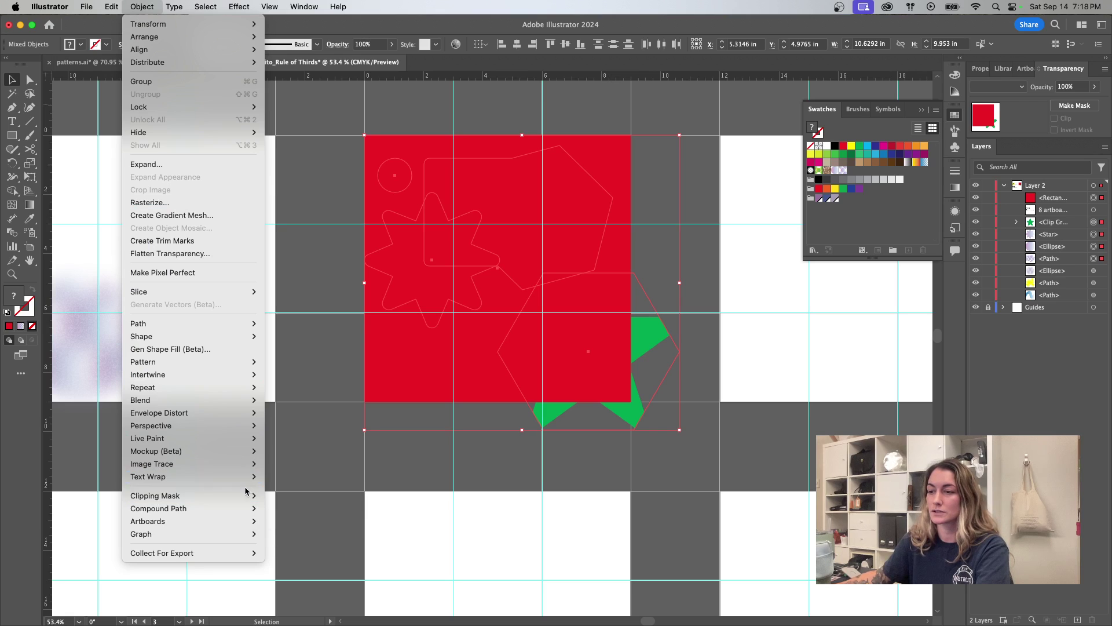
pyautogui.click(281, 495)
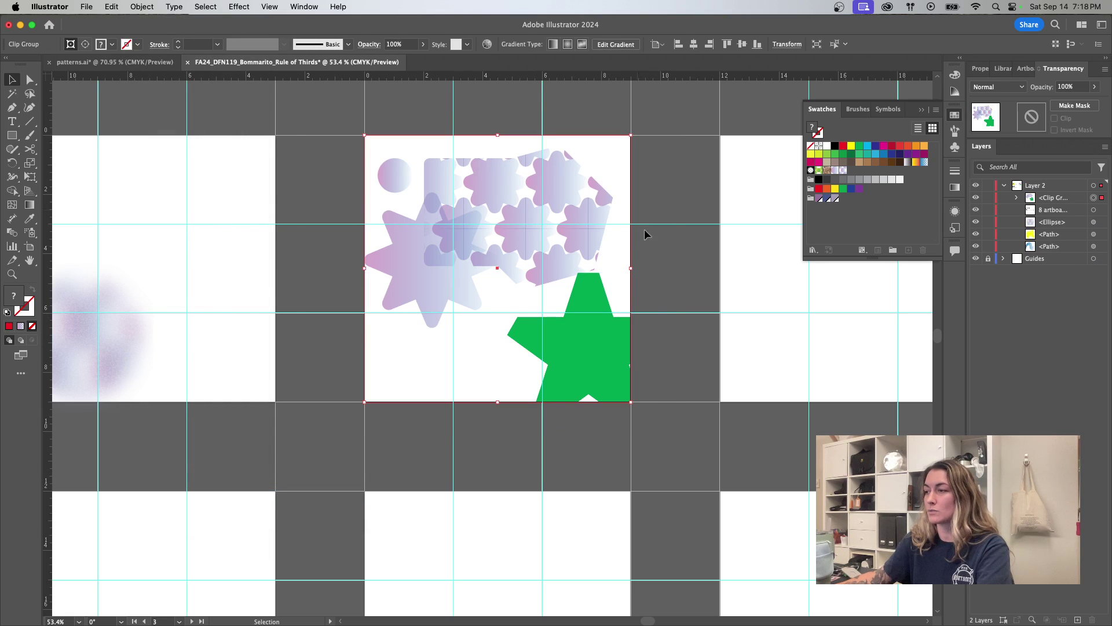
pyautogui.press('super+z')
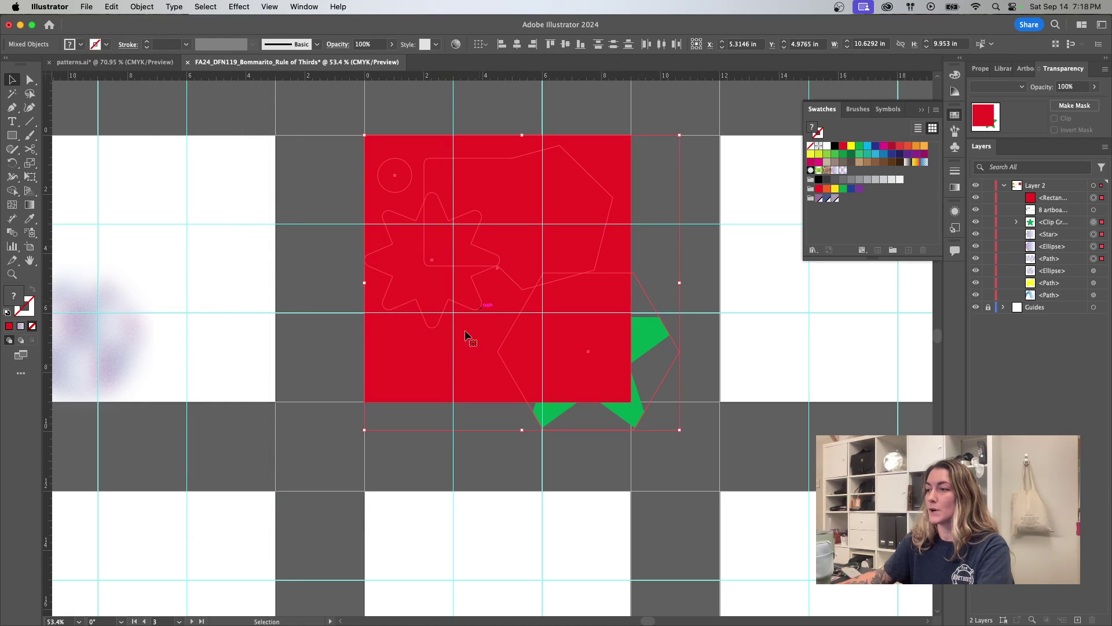
# Delete the red rectangle covering artboard 3 while keeping the shapes beneath it
pyautogui.press('BackSpace')
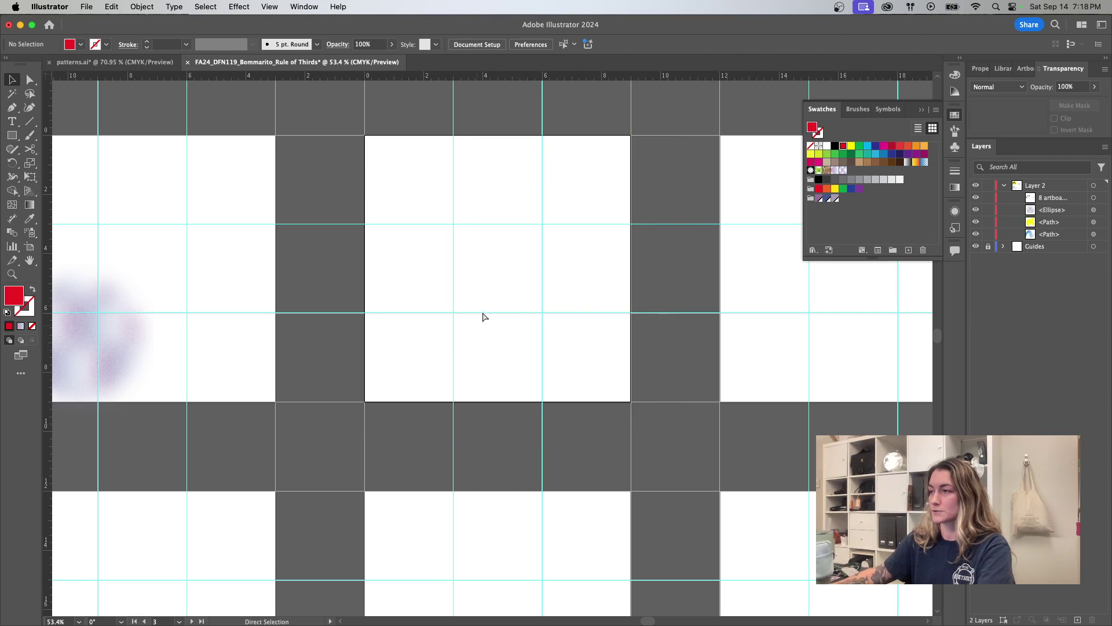
pyautogui.press('super+z')
pyautogui.click(410, 402)
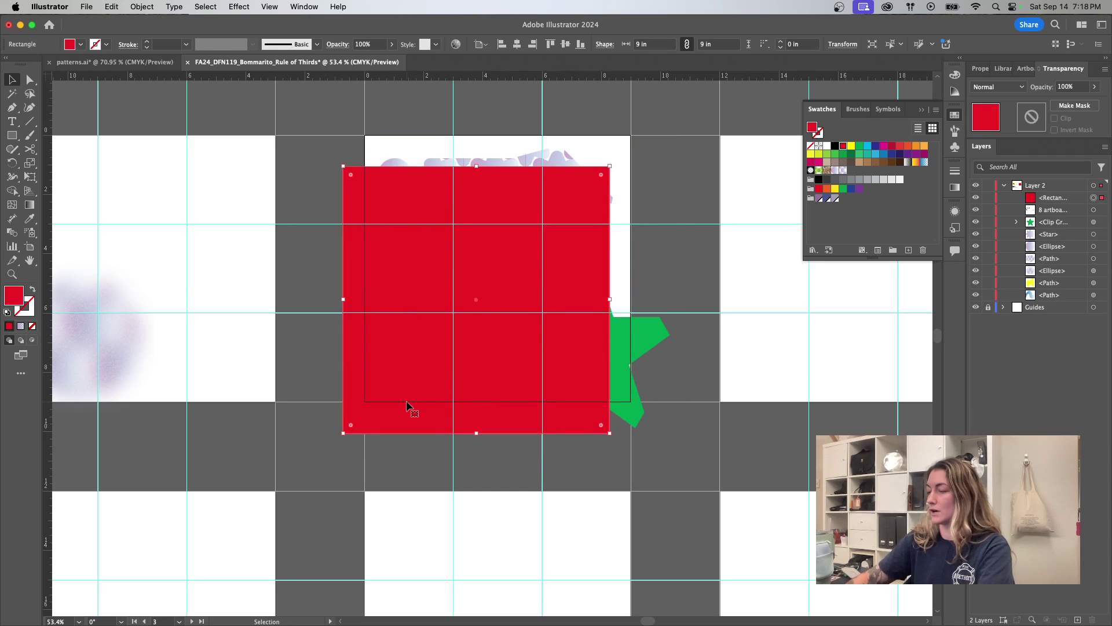
pyautogui.press('BackSpace')
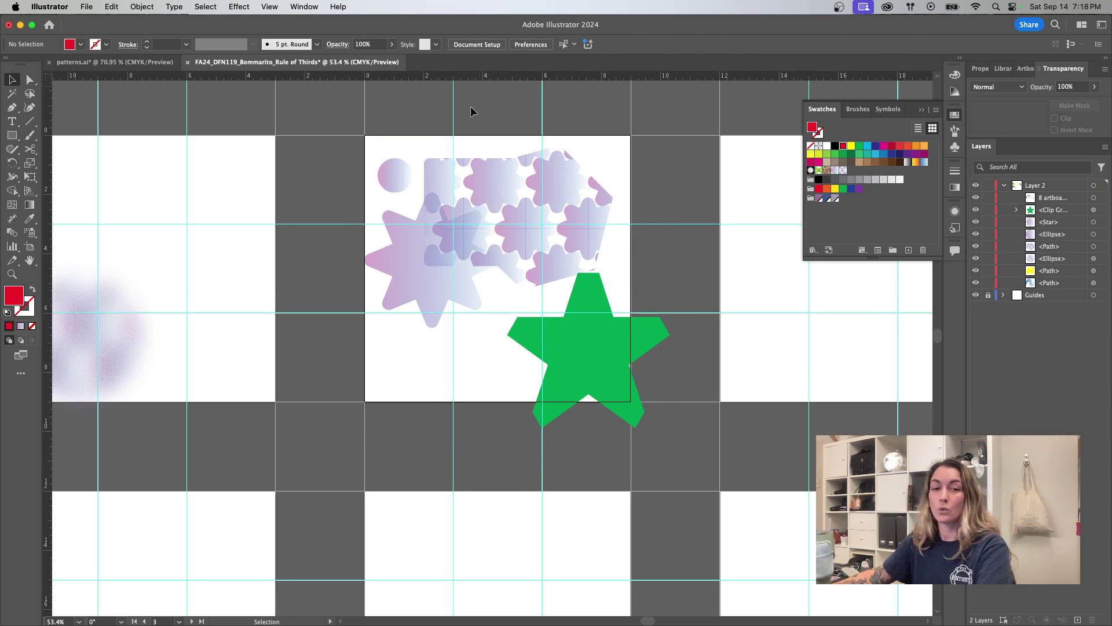
# Raise the green star slightly and move the lavender star so it overhangs the left edge of artboard 3
pyautogui.click(589, 342)
pyautogui.moveTo(402, 259); pyautogui.dragTo(365, 268)
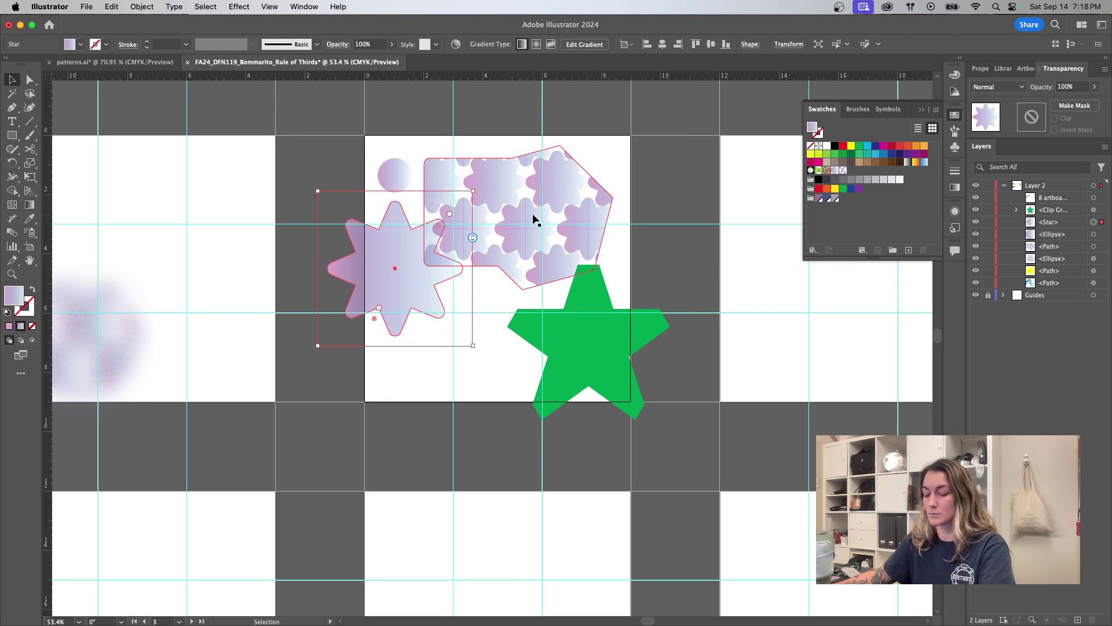
# Duplicate the four shapes on artboard 3 repeatedly so overlapping copies overhang the edges of artboards 4, 7 and 8
pyautogui.keyDown('shift'); pyautogui.click(631, 409); pyautogui.keyUp('shift')
pyautogui.keyDown('shift'); pyautogui.click(395, 175); pyautogui.keyUp('shift')
pyautogui.keyDown('shift'); pyautogui.click(471, 241); pyautogui.keyUp('shift')
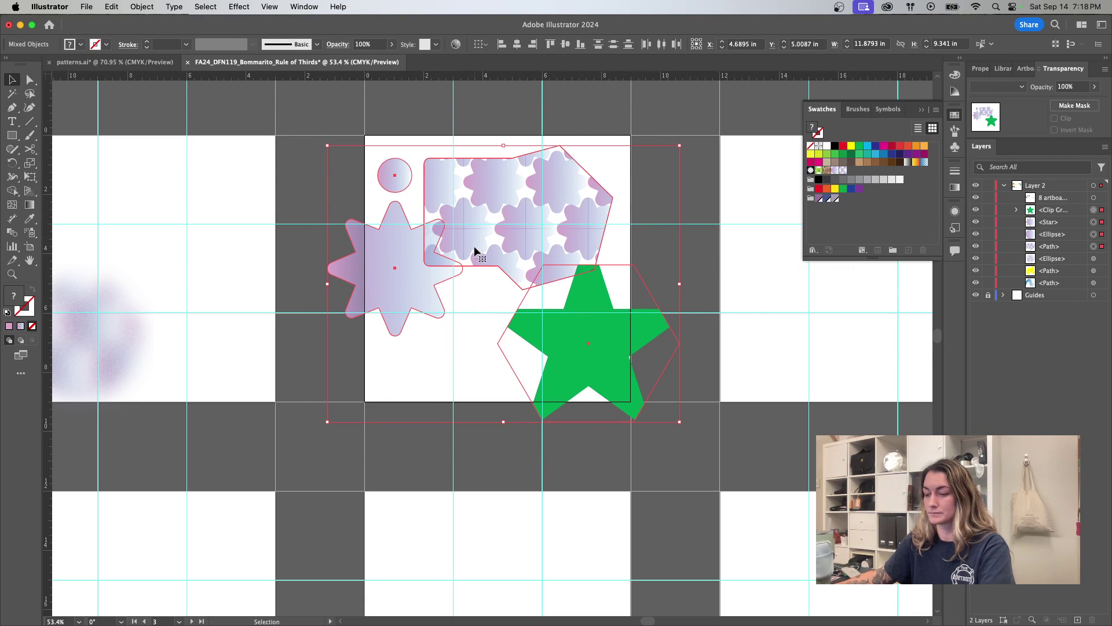
pyautogui.scroll(-5, 496, 338)
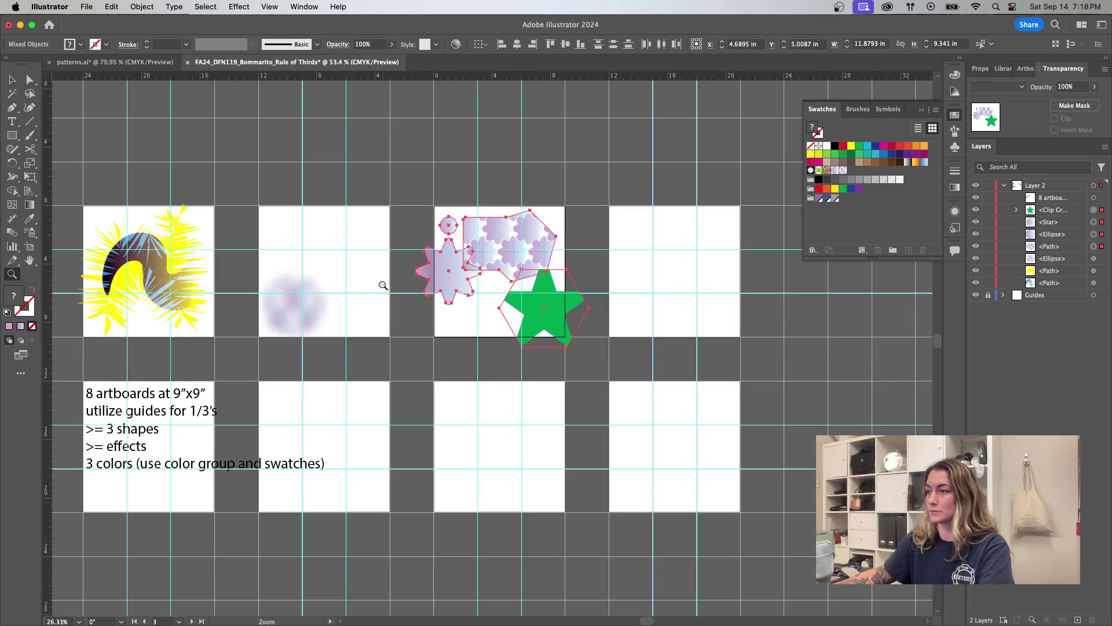
pyautogui.click(422, 200)
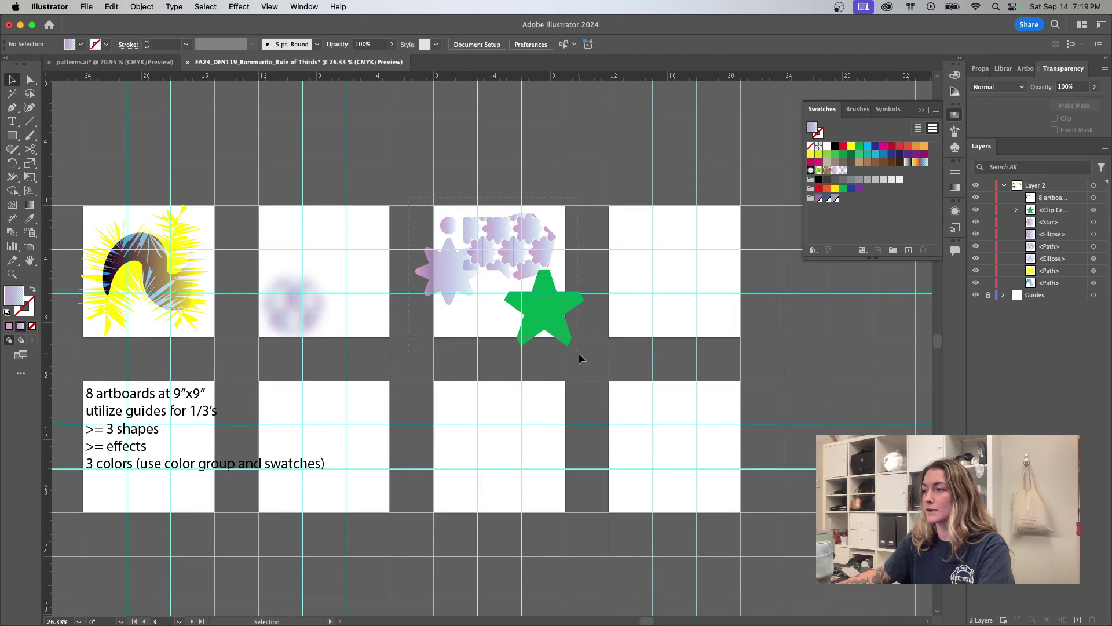
pyautogui.moveTo(579, 357); pyautogui.dragTo(452, 229)
pyautogui.keyDown('alt'); pyautogui.moveTo(538, 303); pyautogui.dragTo(551, 453); pyautogui.keyUp('alt')
pyautogui.keyDown('alt'); pyautogui.moveTo(546, 453); pyautogui.dragTo(516, 511); pyautogui.keyUp('alt')
pyautogui.keyDown('alt'); pyautogui.moveTo(514, 508); pyautogui.dragTo(695, 517); pyautogui.keyUp('alt')
pyautogui.click(786, 387)
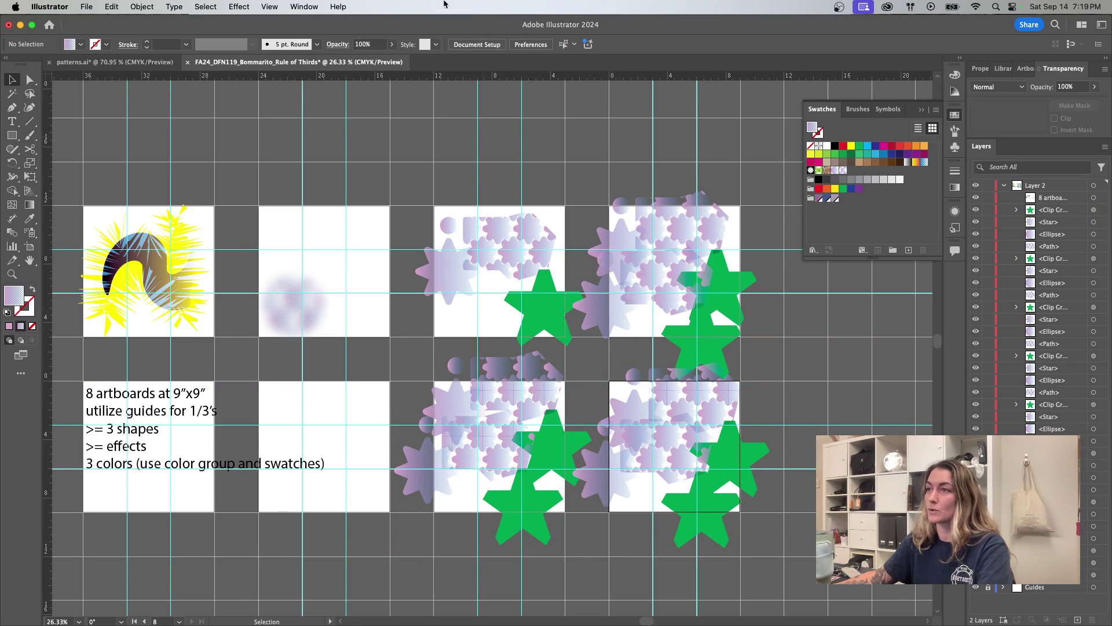
# Turn on Trim View to preview all artboards with the overhanging artwork cropped at their edges
pyautogui.click(270, 7)
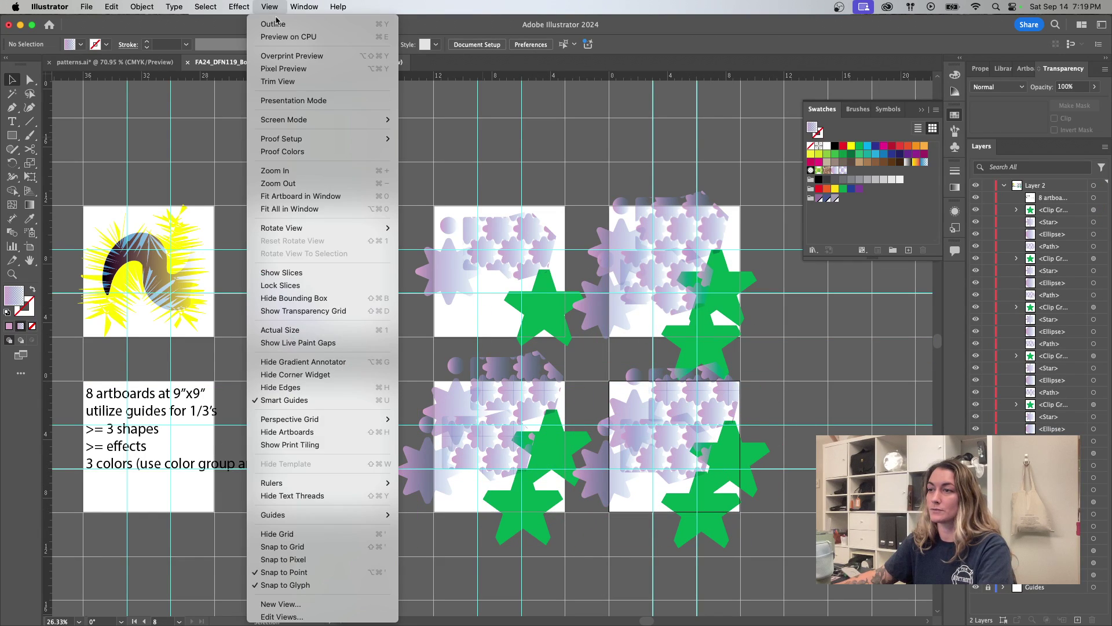
pyautogui.click(278, 81)
pyautogui.moveTo(581, 458); pyautogui.dragTo(621, 424)
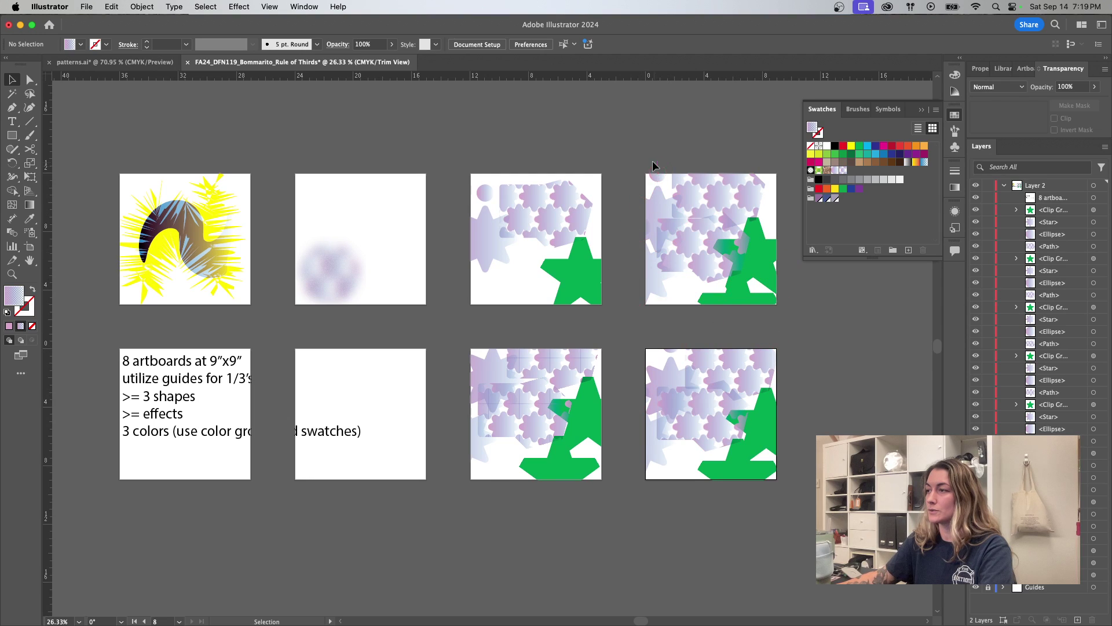
pyautogui.moveTo(738, 318); pyautogui.dragTo(693, 307)
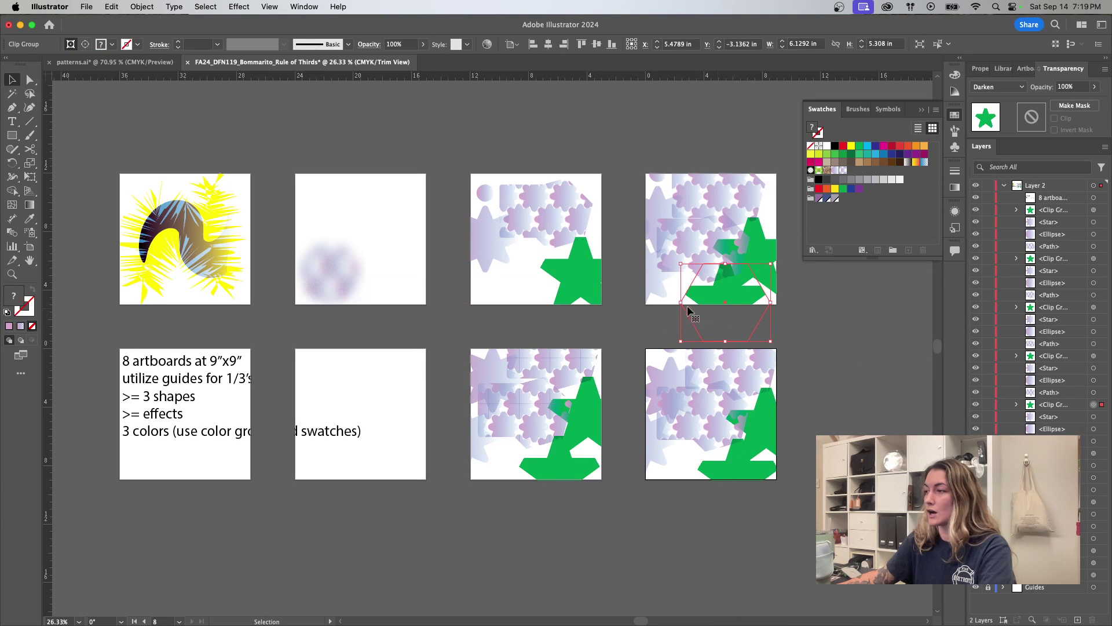
pyautogui.click(817, 319)
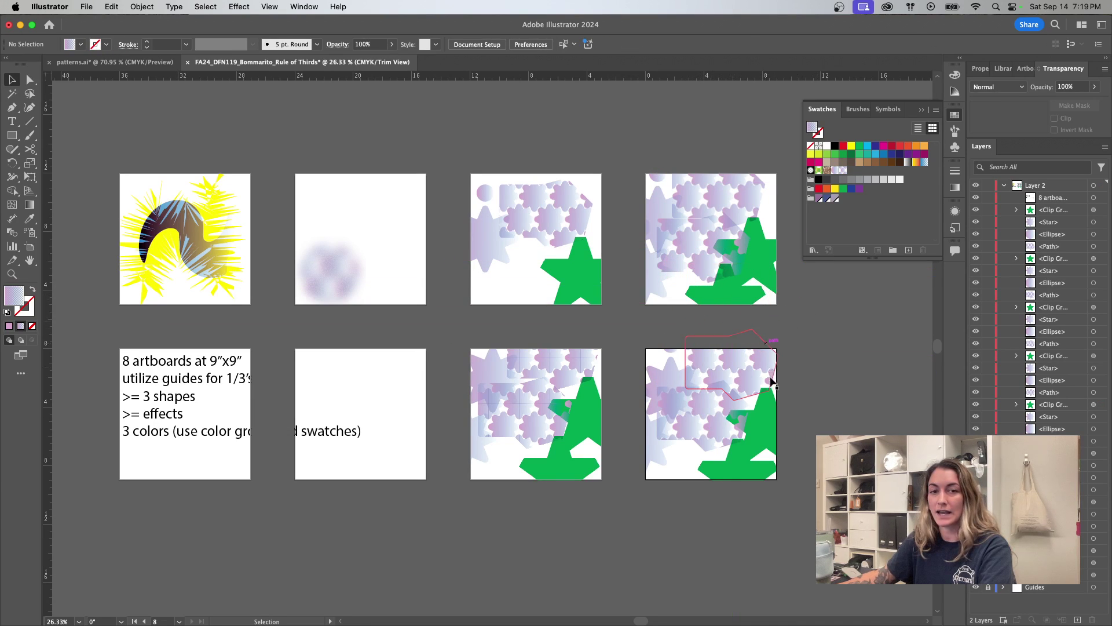
# On artboard 1, move the yellow spiky shape over the lower-left edges and the blue gradient curve toward the upper right
pyautogui.moveTo(195, 261); pyautogui.dragTo(173, 290)
pyautogui.moveTo(232, 219)
pyautogui.mouseDown()
pyautogui.moveTo(238, 191)
pyautogui.moveTo(253, 215)
pyautogui.mouseUp()
pyautogui.click(396, 255)
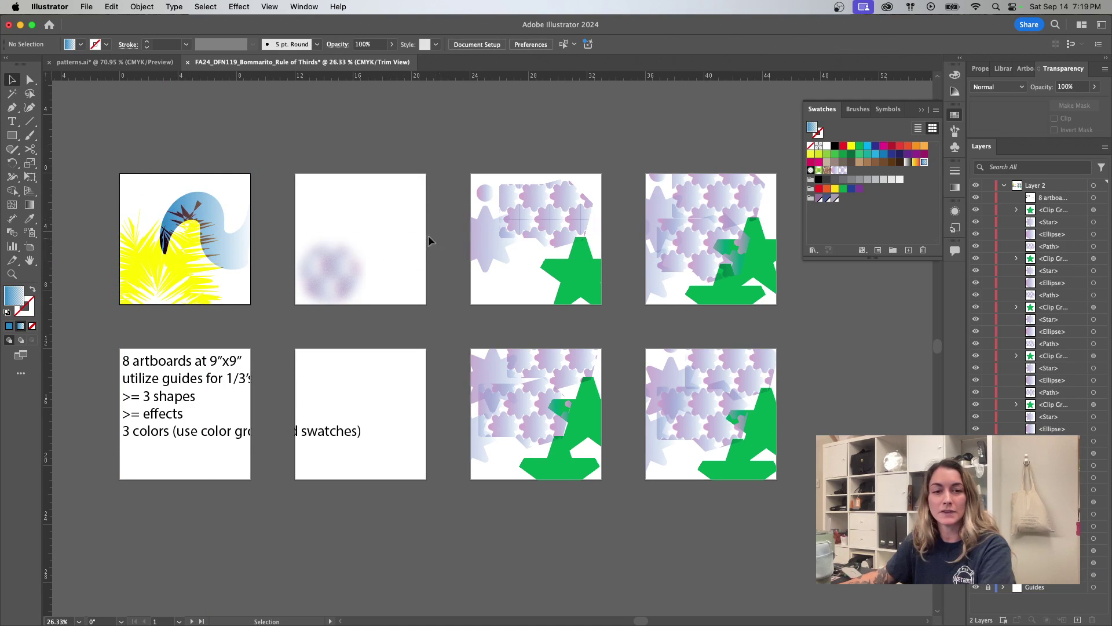
# Check the frame of the assignment notes text, turn off Trim View and clear the selection
pyautogui.click(174, 388)
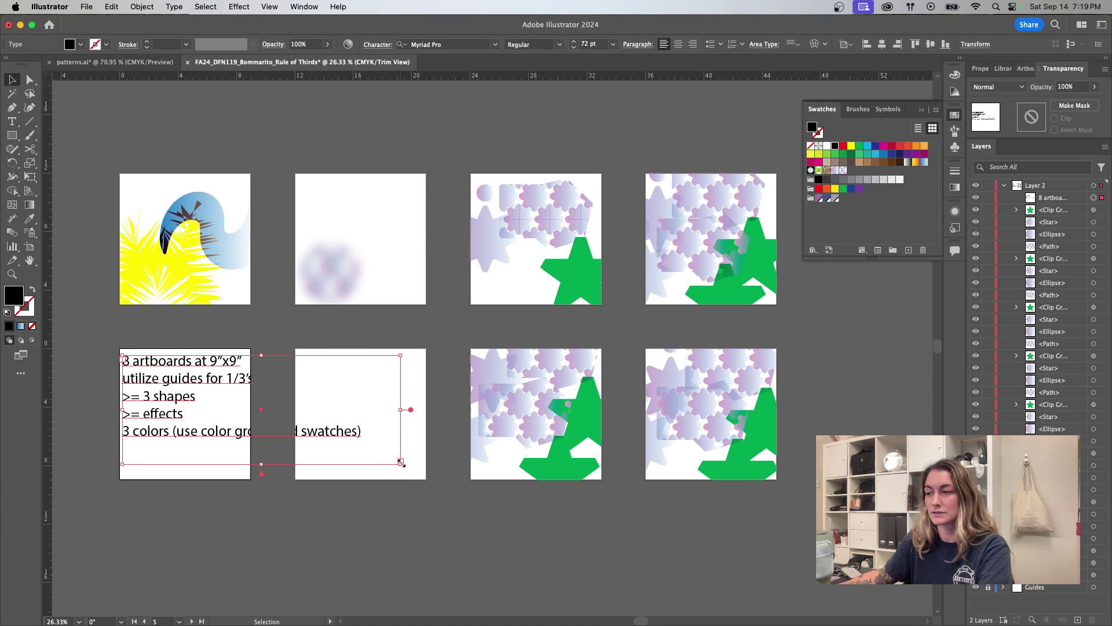
pyautogui.click(276, 10)
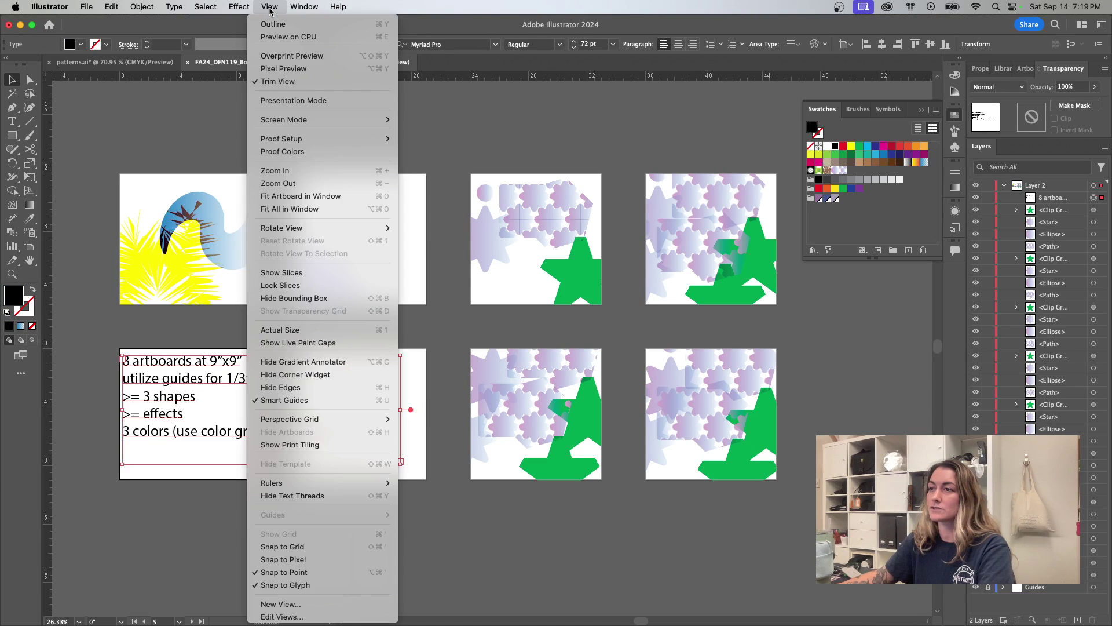
pyautogui.click(282, 82)
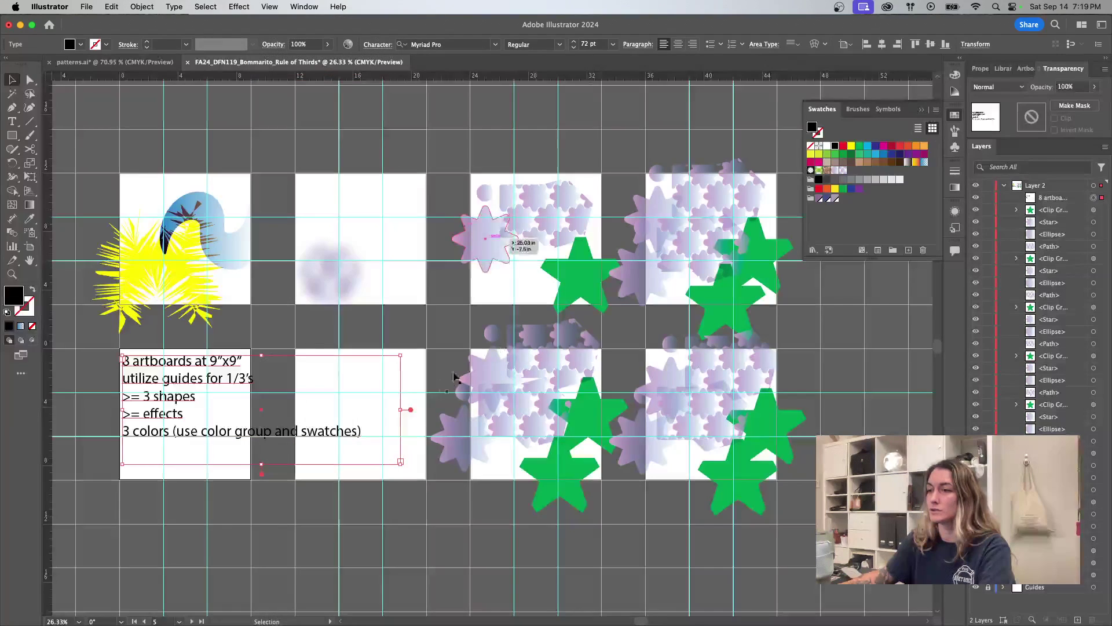
pyautogui.click(425, 586)
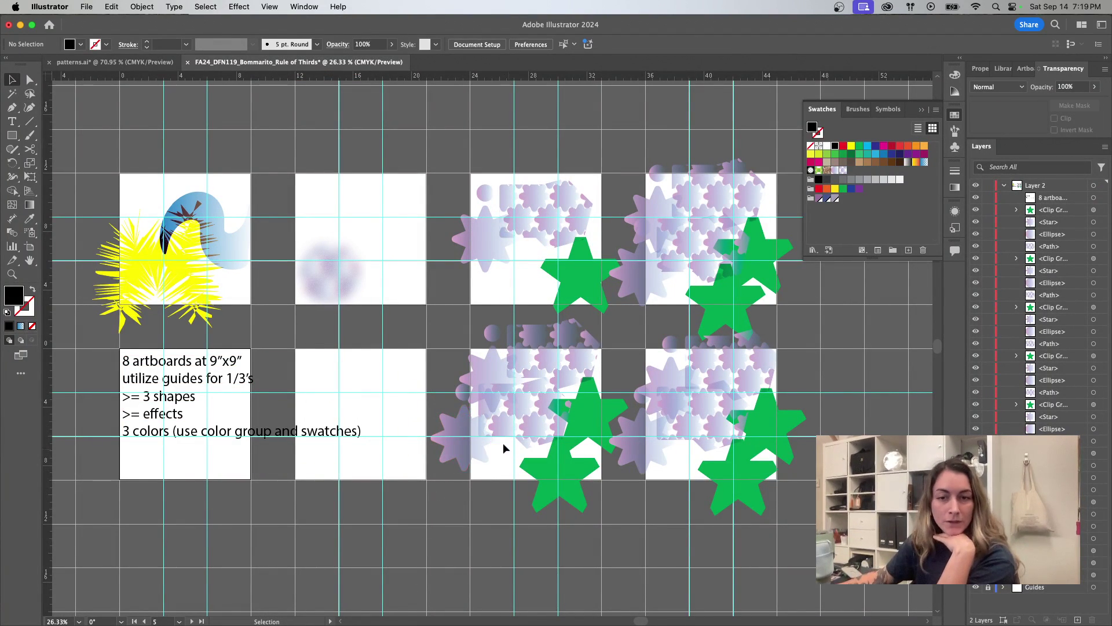